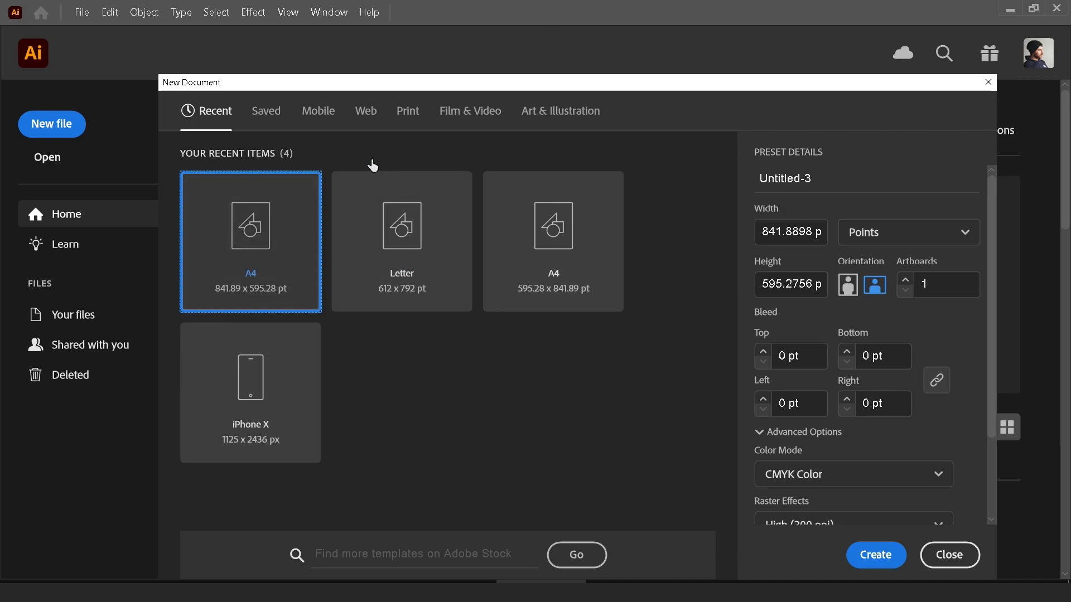
Create a new landscape A4 document, Untitled-3
click(871, 564)
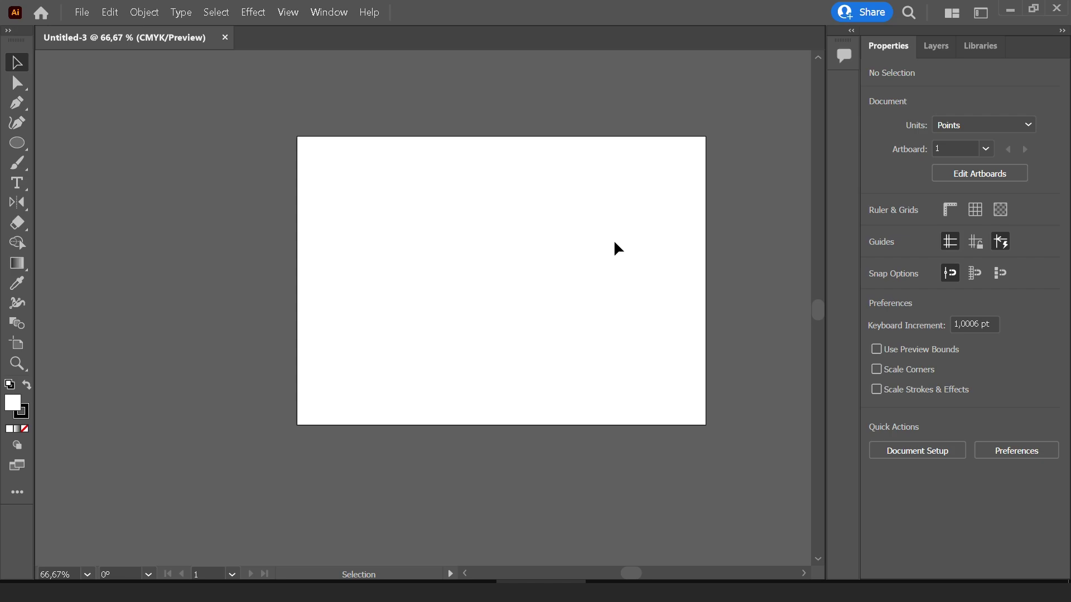
Draw a circle with the Ellipse tool and move it down and to the right
key(ctrl+1)
key(l)
drag(288, 221, 325, 322)
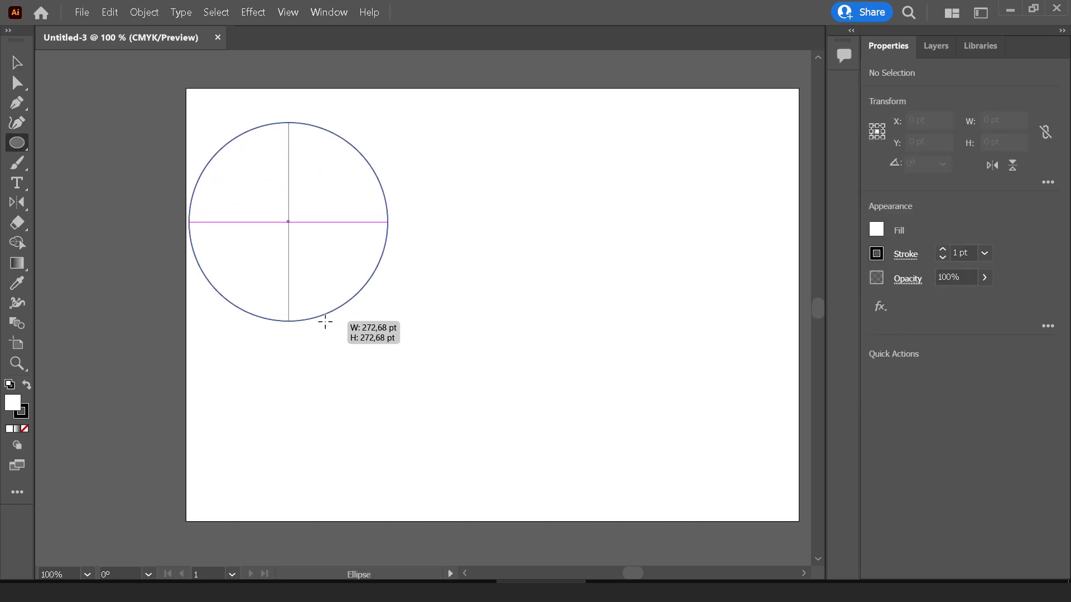
key(v)
mouse_move(378, 179)
mouse_down()
mouse_move(394, 213)
mouse_move(464, 249)
mouse_up()
click(498, 217)
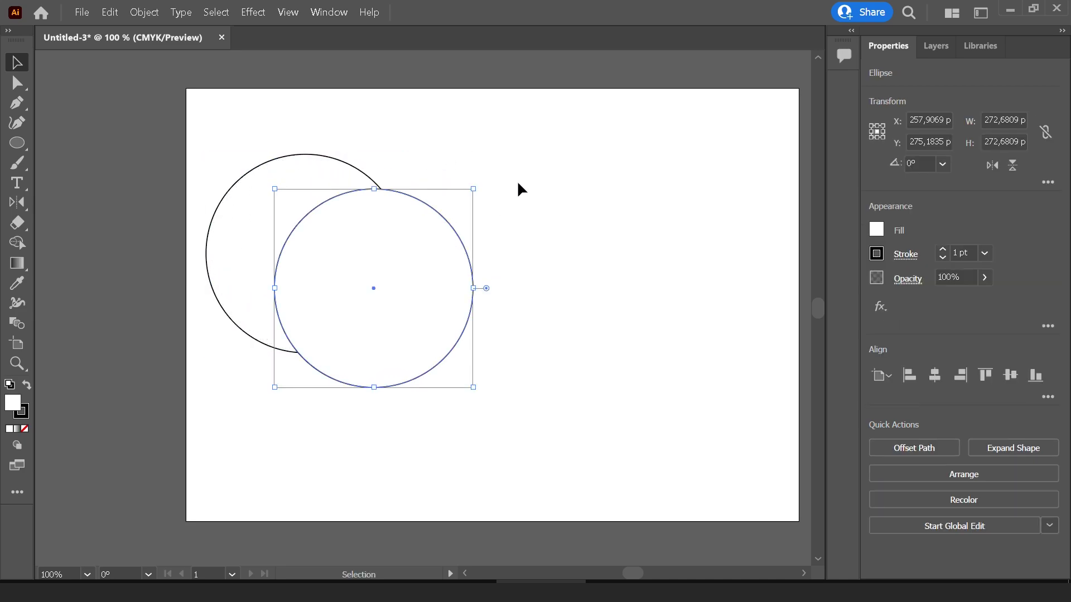
Alt-drag a copy of the left circle to the upper right, then undo it
drag(519, 189, 246, 311)
click(485, 173)
click(383, 184)
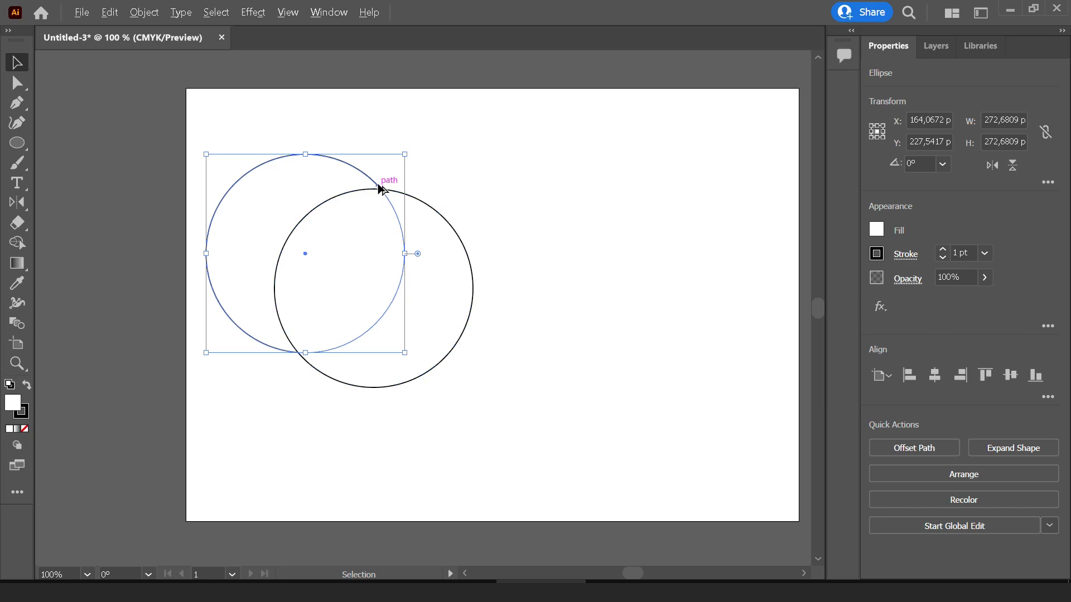
drag(379, 179, 628, 120)
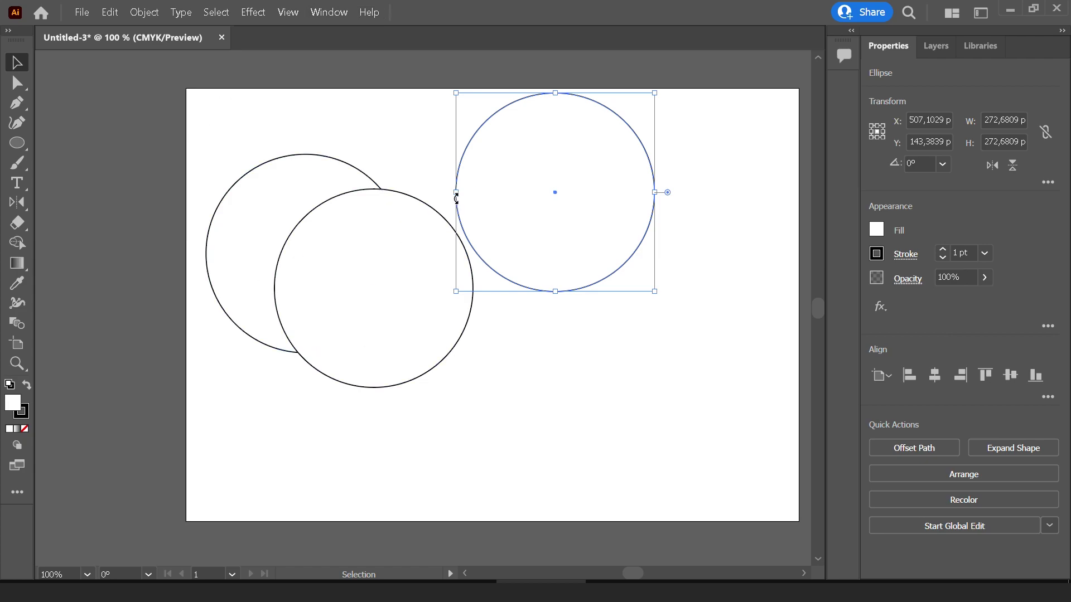
key(ctrl+z)
Duplicate the middle circle with Ctrl+D and copy it up-right, deleting the extra fourth circle
click(440, 251)
key(ctrl)
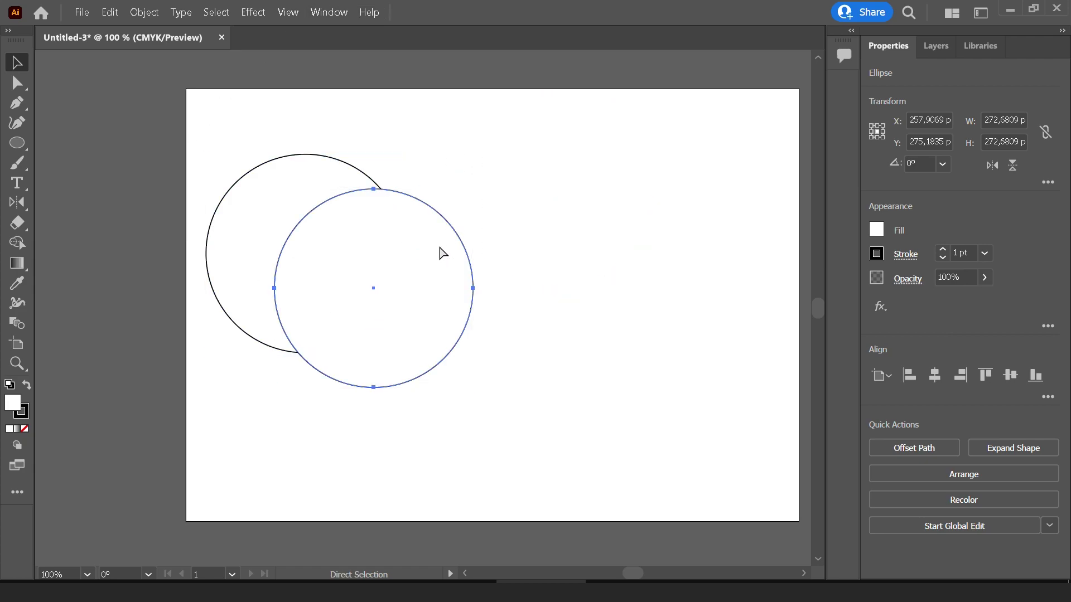
key(ctrl+d)
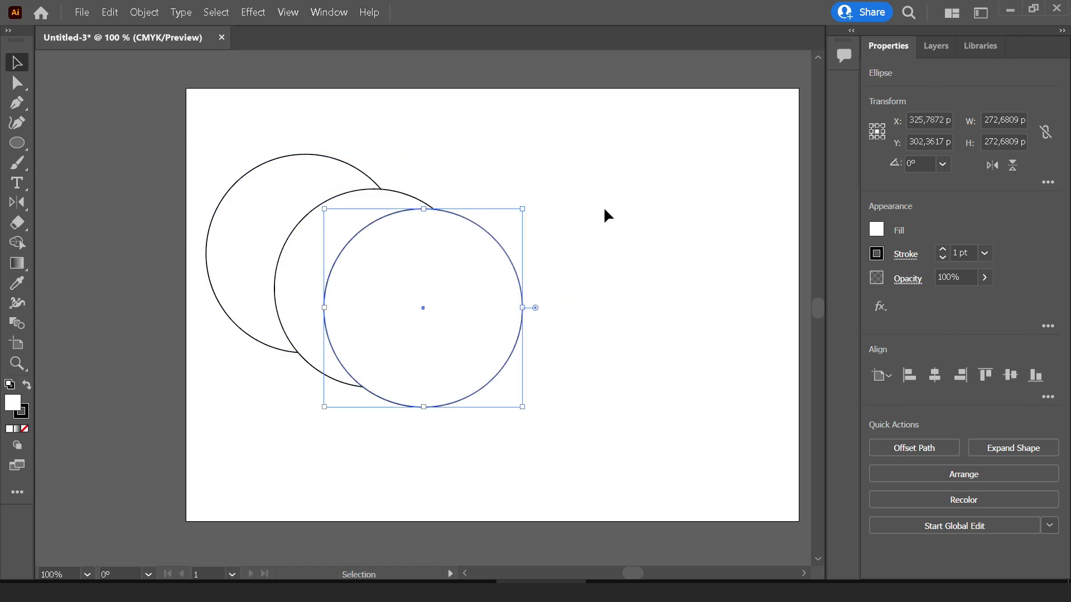
key(ctrl)
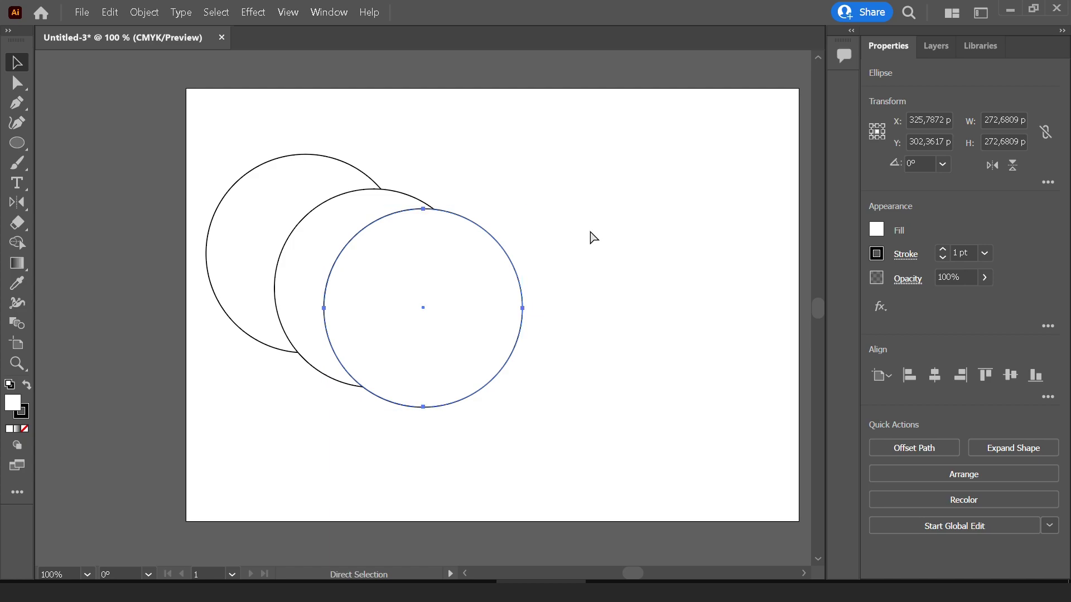
mouse_move(509, 258)
mouse_down()
mouse_move(535, 238)
mouse_move(587, 236)
mouse_up()
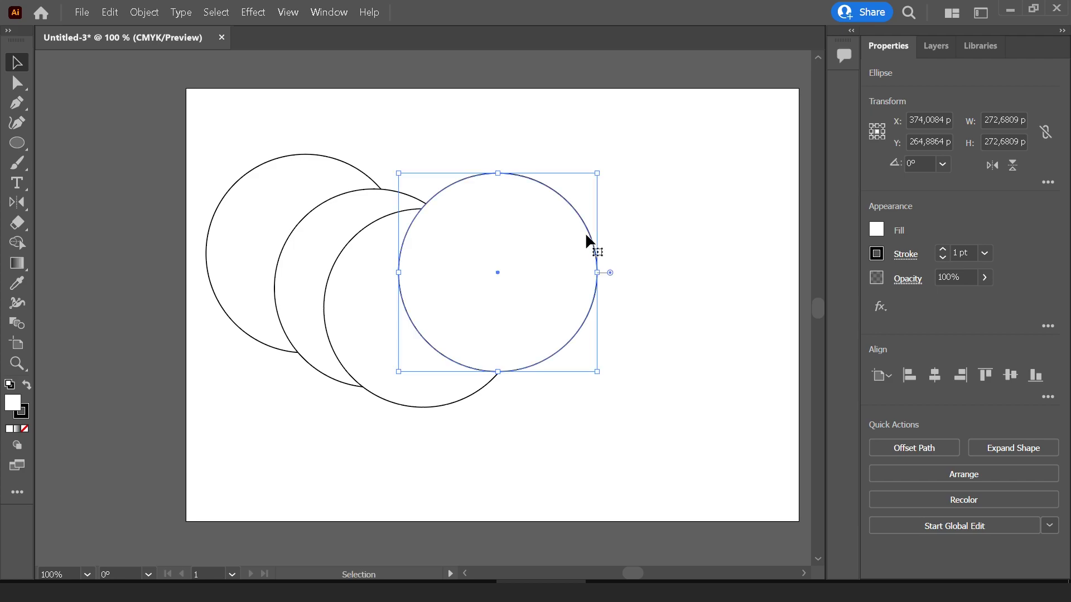
key(Delete)
Delete the two right circles, keeping only the left circle
key(ctrl+a)
click(446, 282)
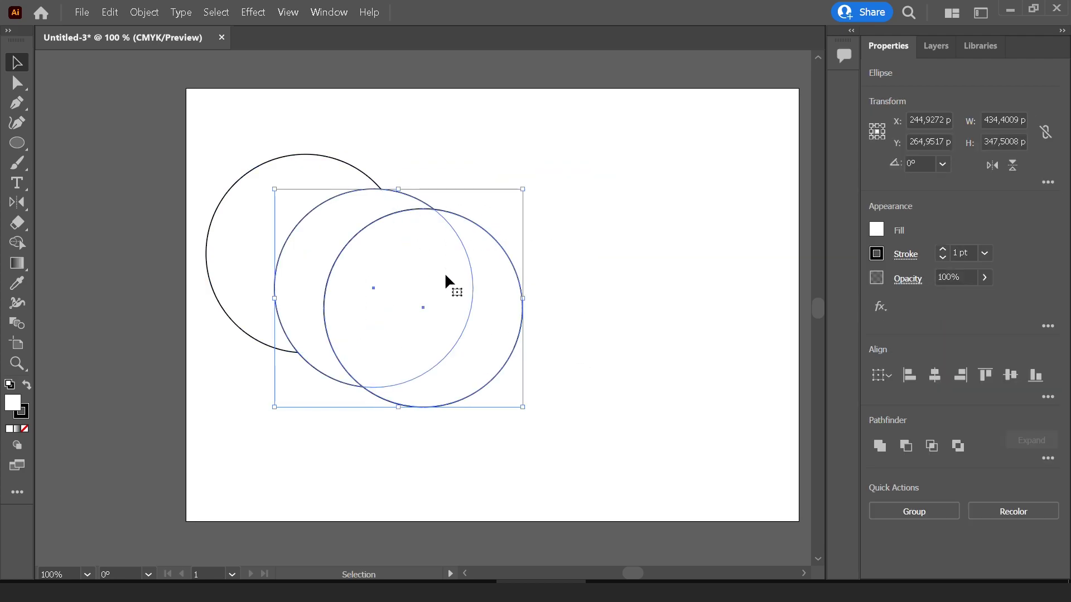
key(Delete)
ctrl+click(342, 233)
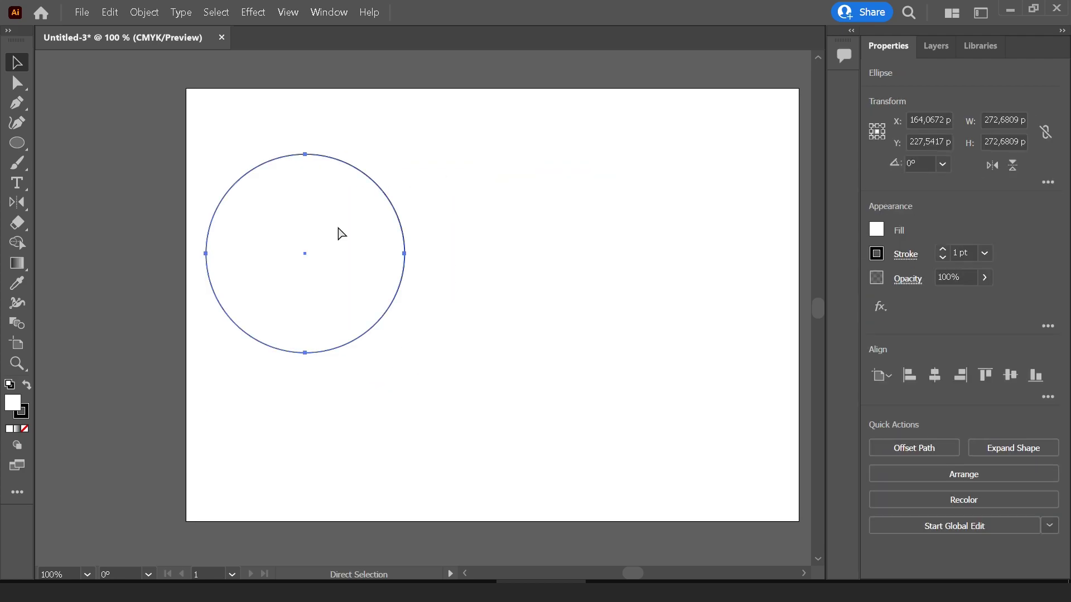
Try pasted and dragged copies of the circle, undoing both to keep a single circle
key(ctrl+v)
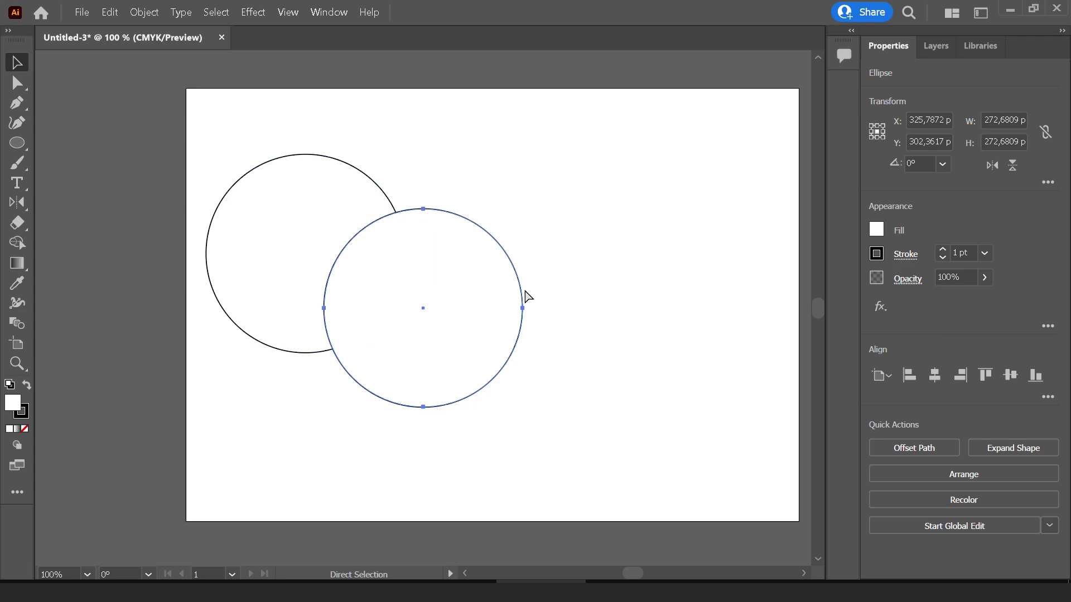
key(ctrl+z)
key(v)
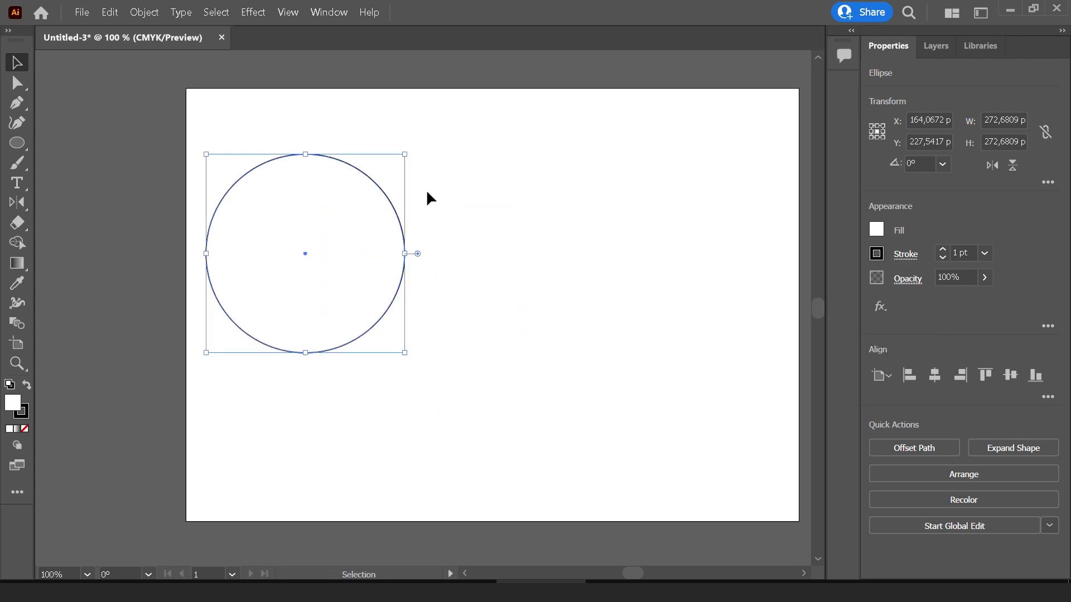
drag(394, 202, 387, 239)
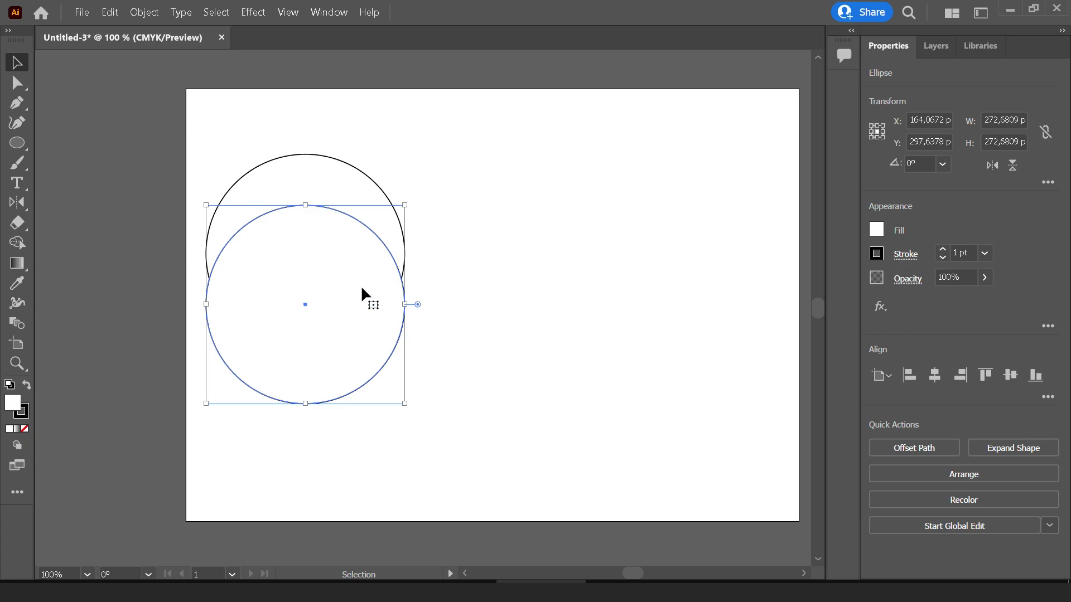
key(ctrl+z)
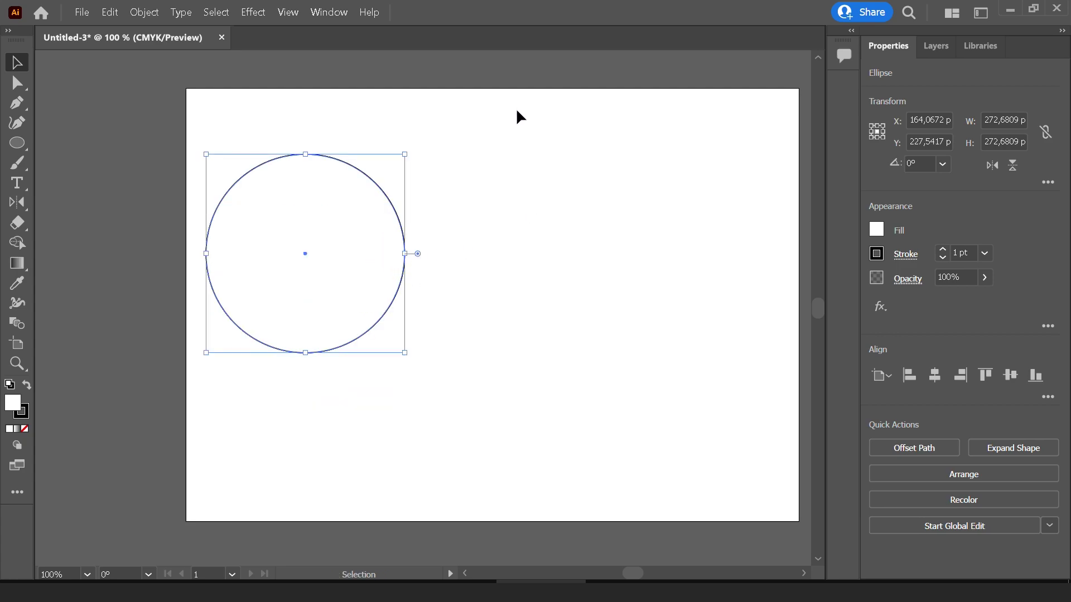
click(512, 127)
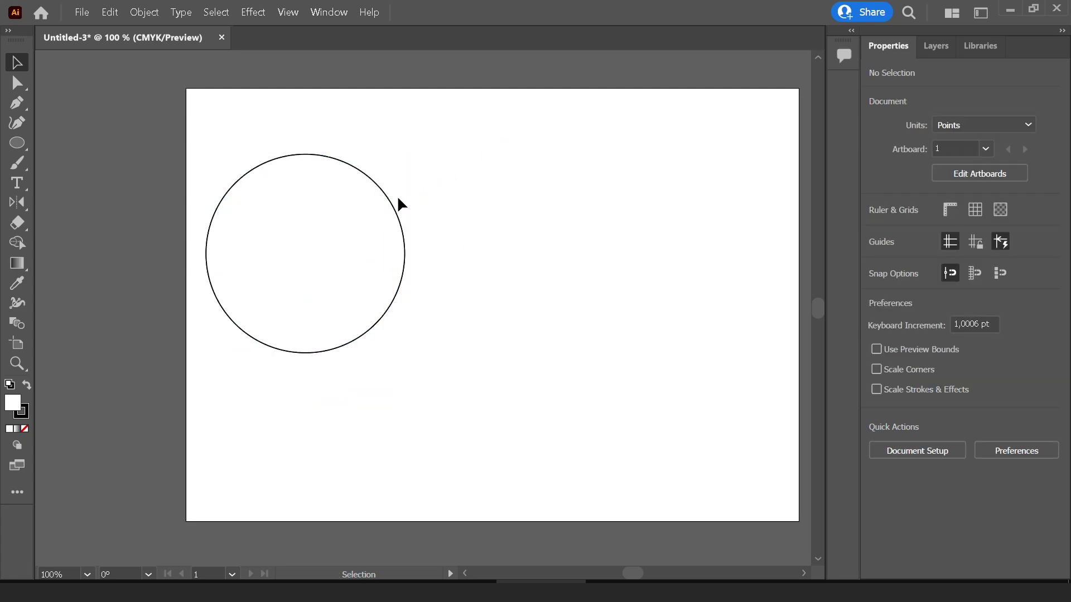
Alt-drag an overlapping copy of the circle half a width right and select both circles
click(301, 241)
drag(270, 240, 372, 239)
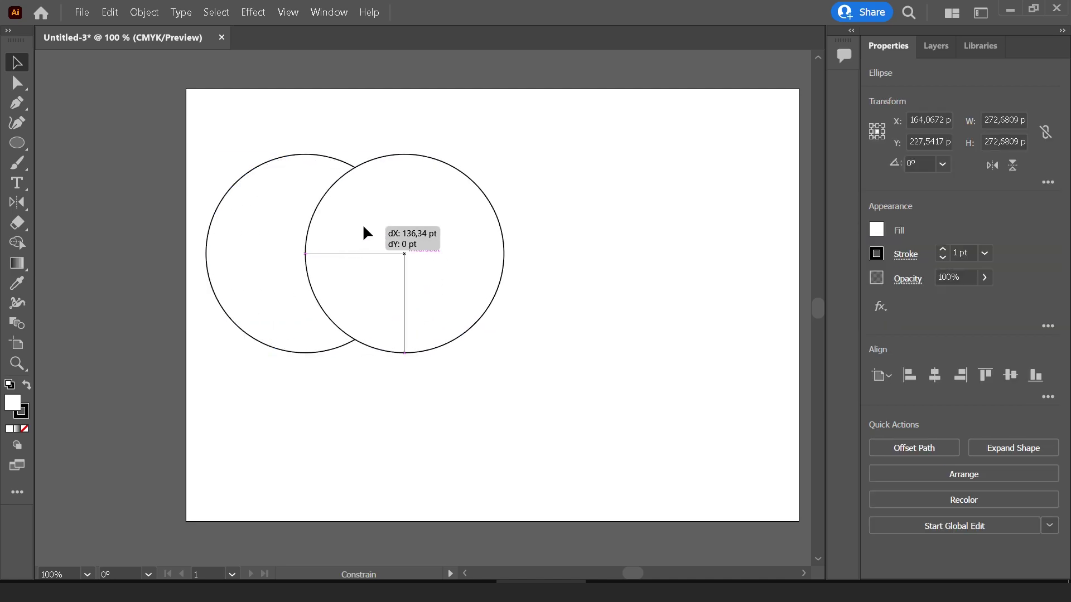
click(519, 117)
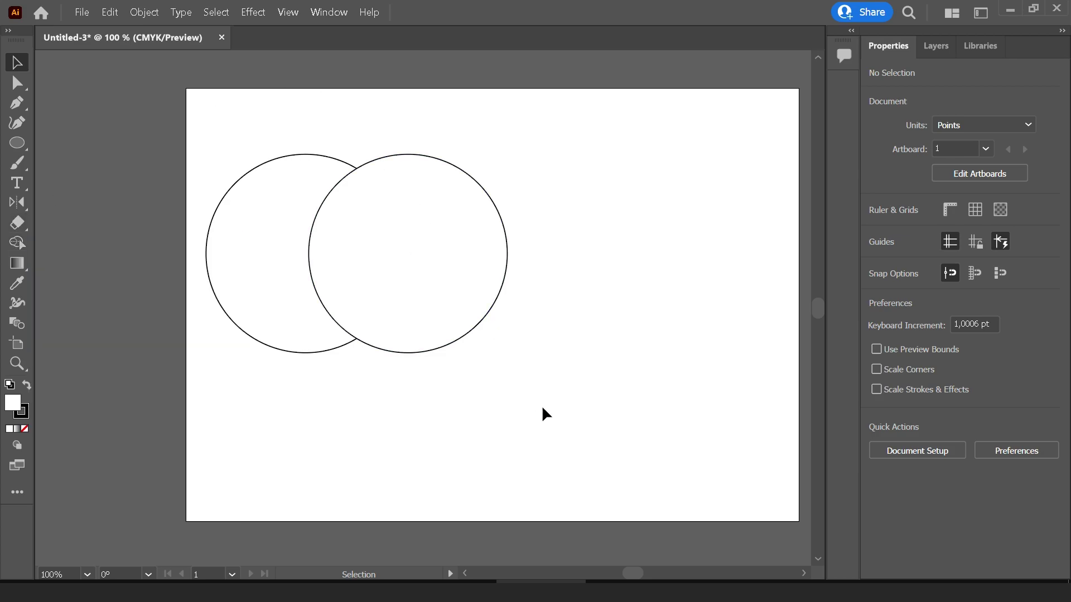
drag(558, 433, 335, 260)
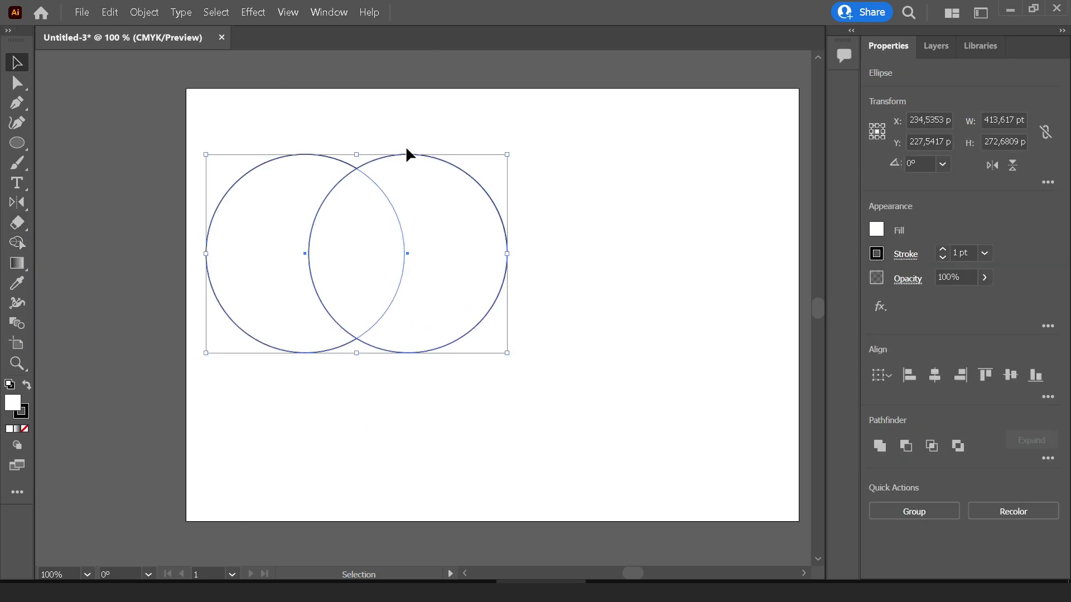
click(11, 249)
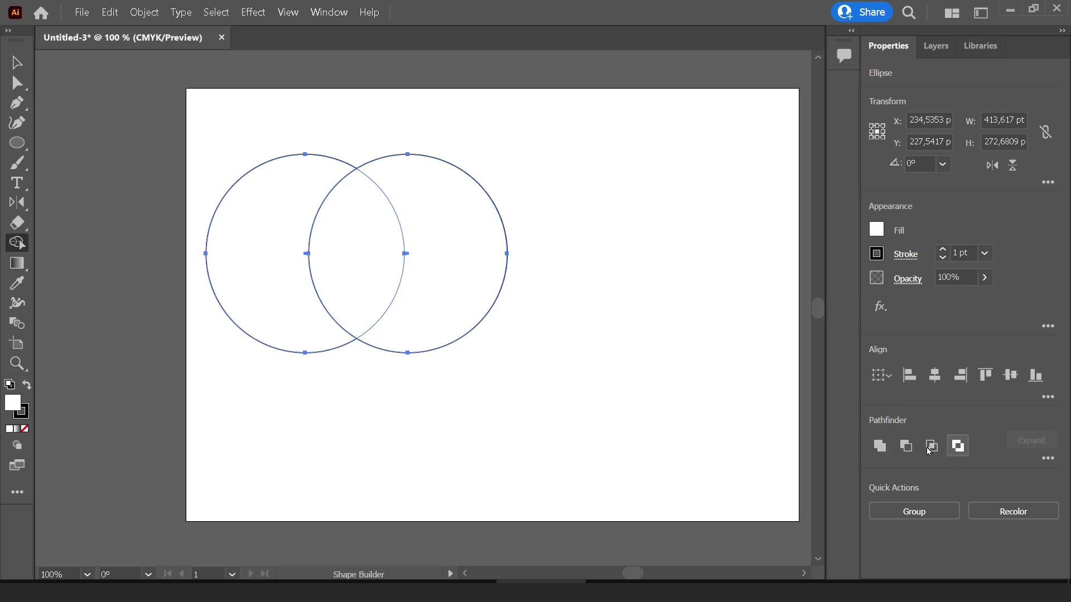
Cut the right circle from the left to form a crescent, then undo back to two circles
key(v)
drag(574, 171, 483, 236)
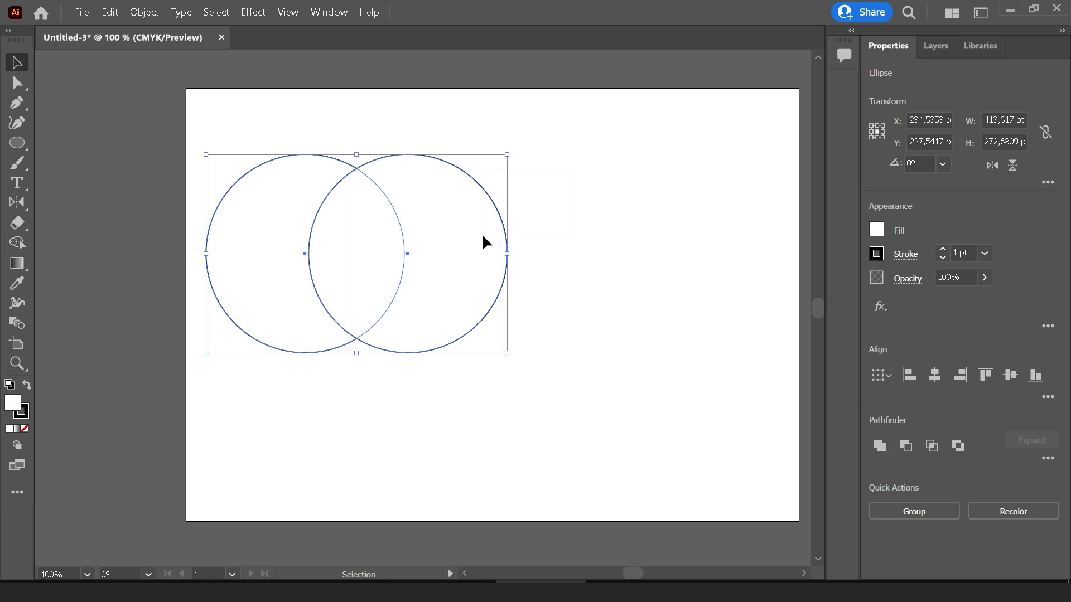
click(566, 245)
click(454, 246)
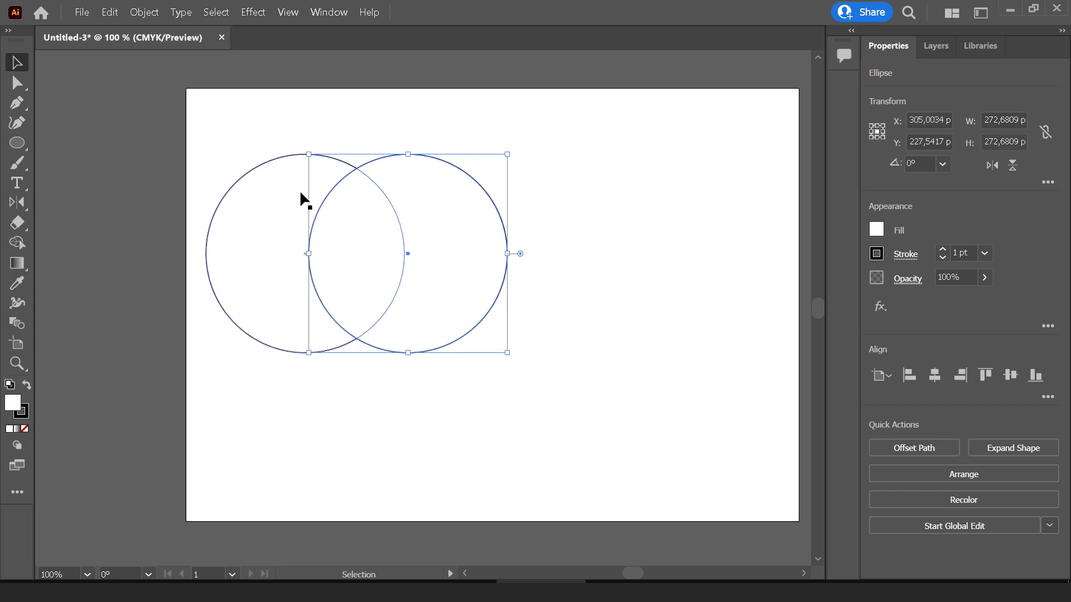
drag(607, 416, 159, 106)
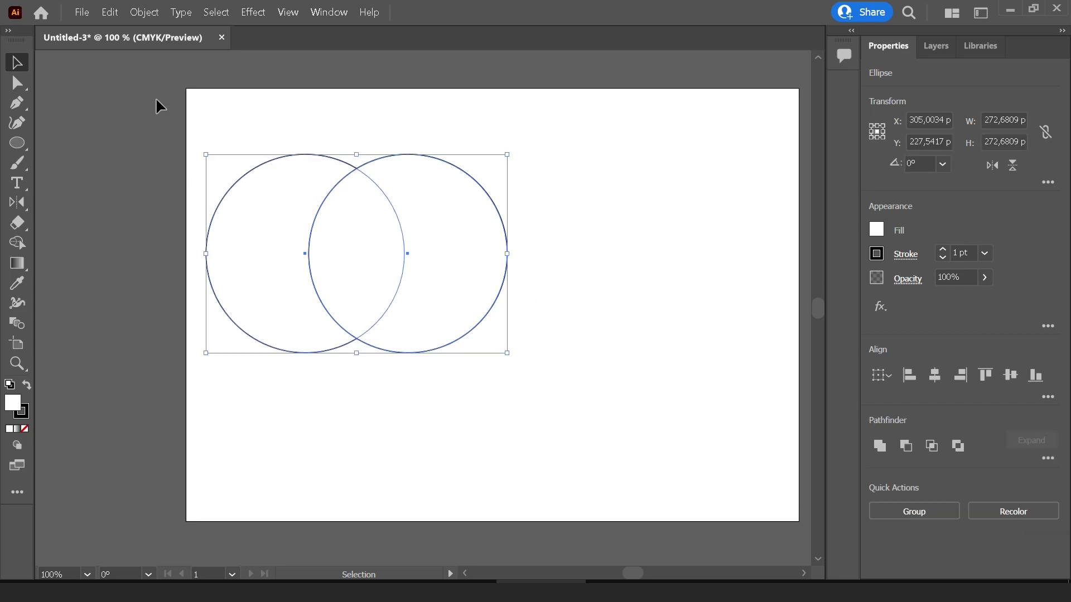
click(908, 448)
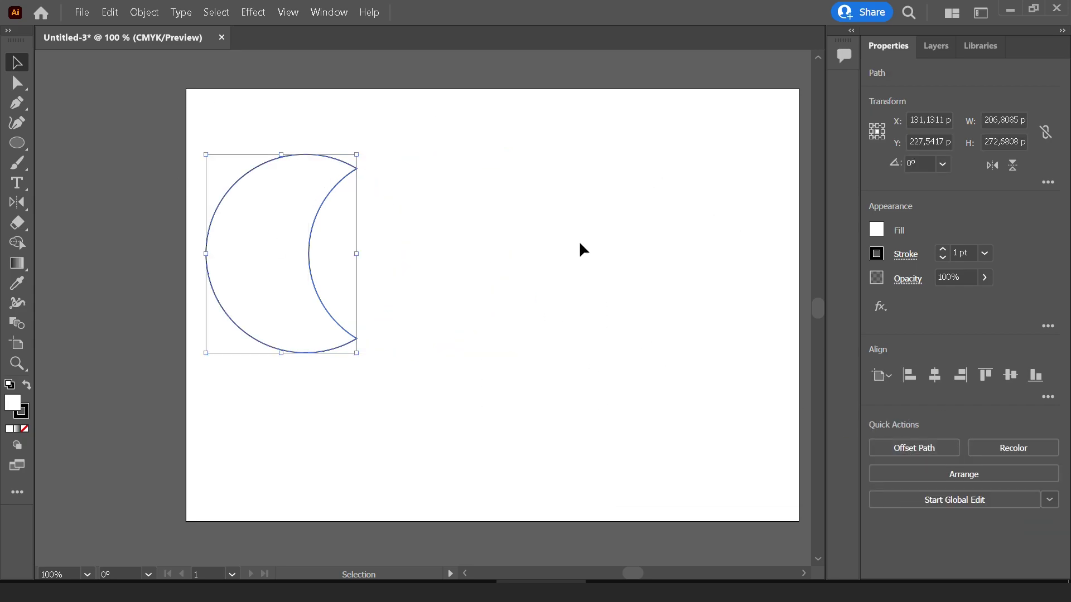
click(581, 246)
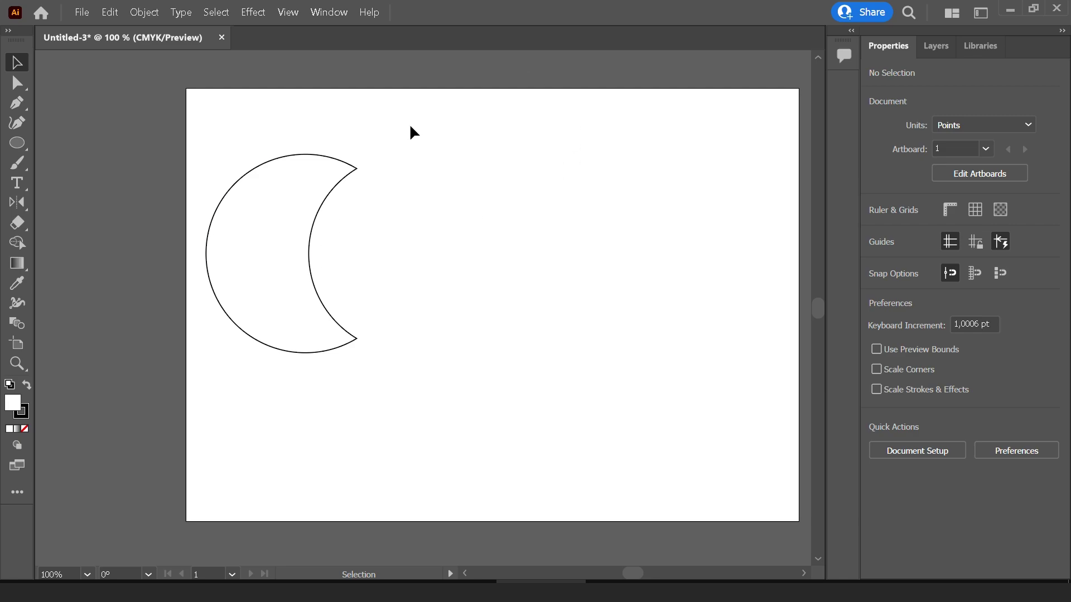
key(ctrl+z)
Try Shape Builder deletions and merges on the circles, undo them, and move both circles lower left
click(583, 115)
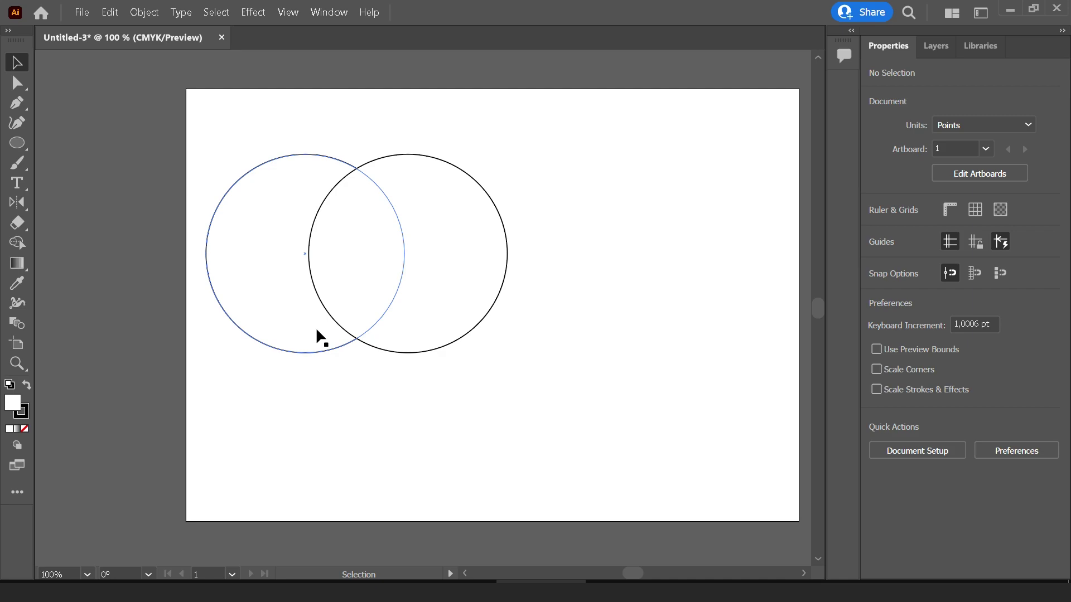
key(ctrl+a)
key(shift+m)
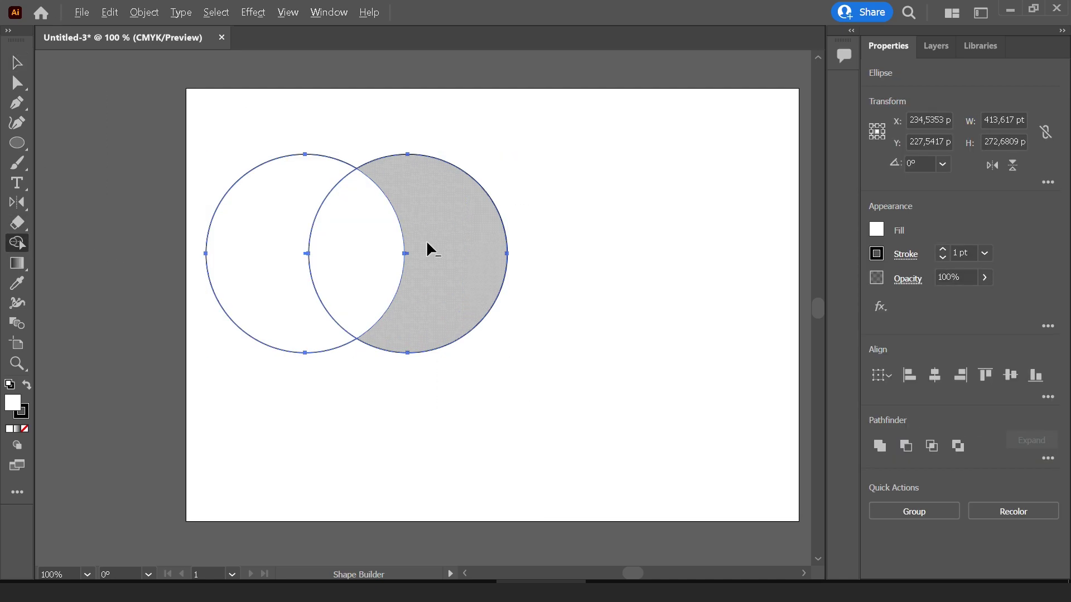
drag(526, 234, 391, 112)
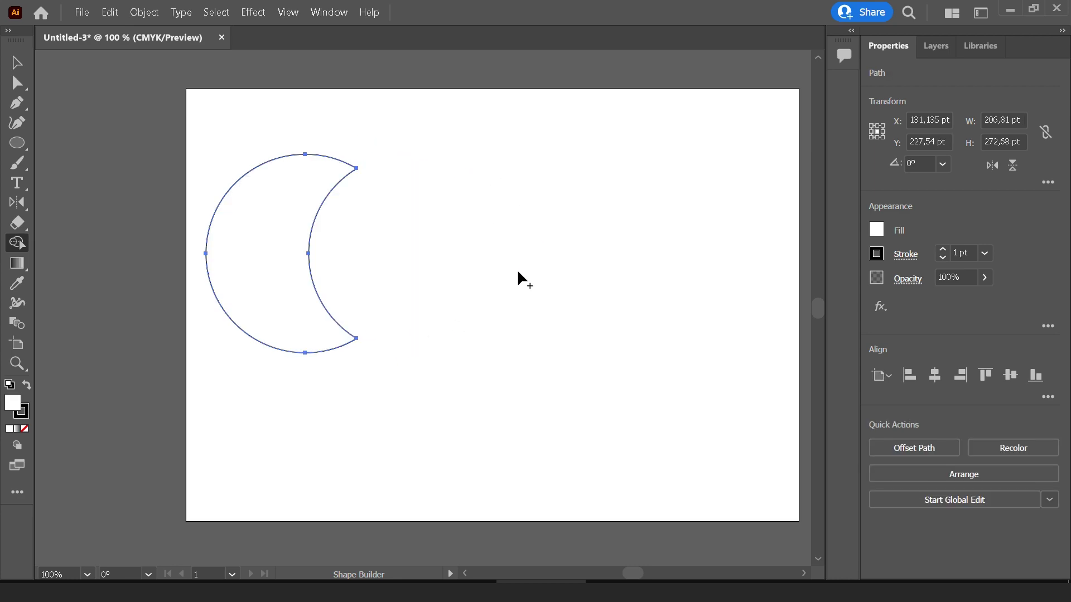
key(ctrl+z)
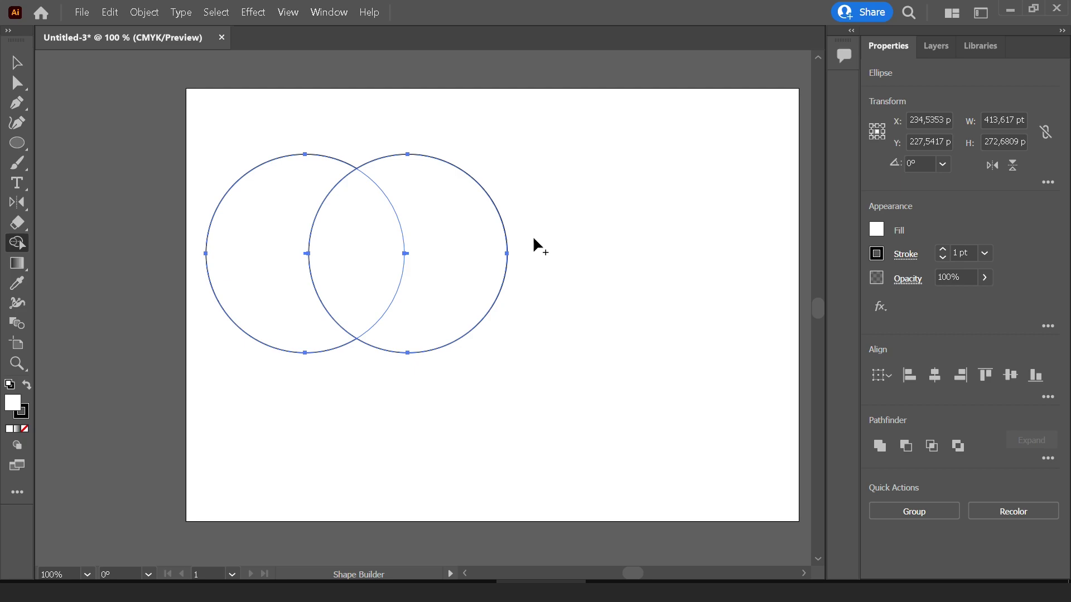
drag(612, 249, 262, 240)
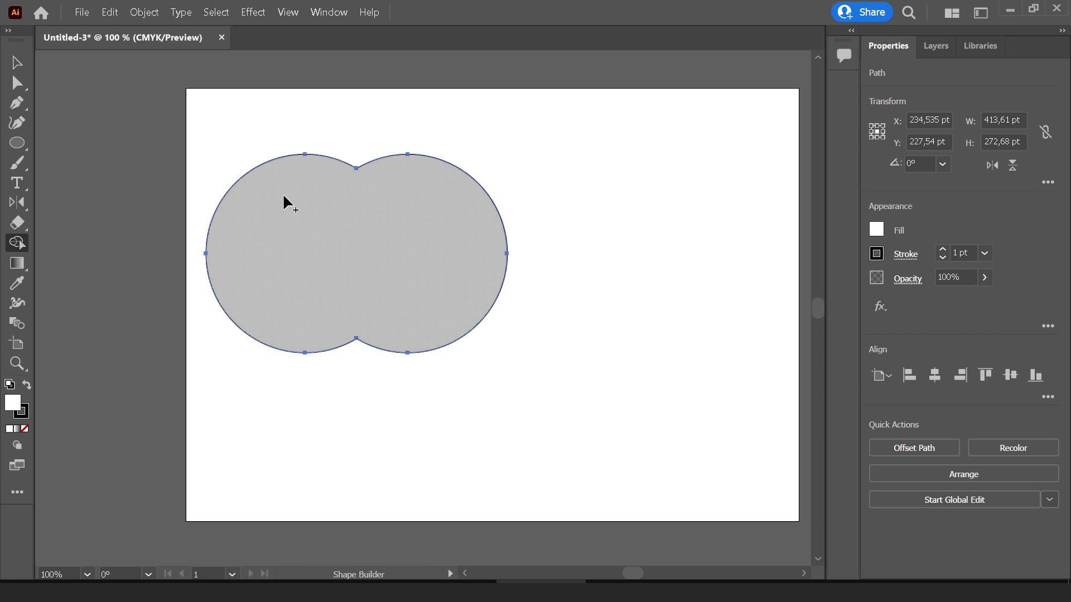
key(ctrl+z)
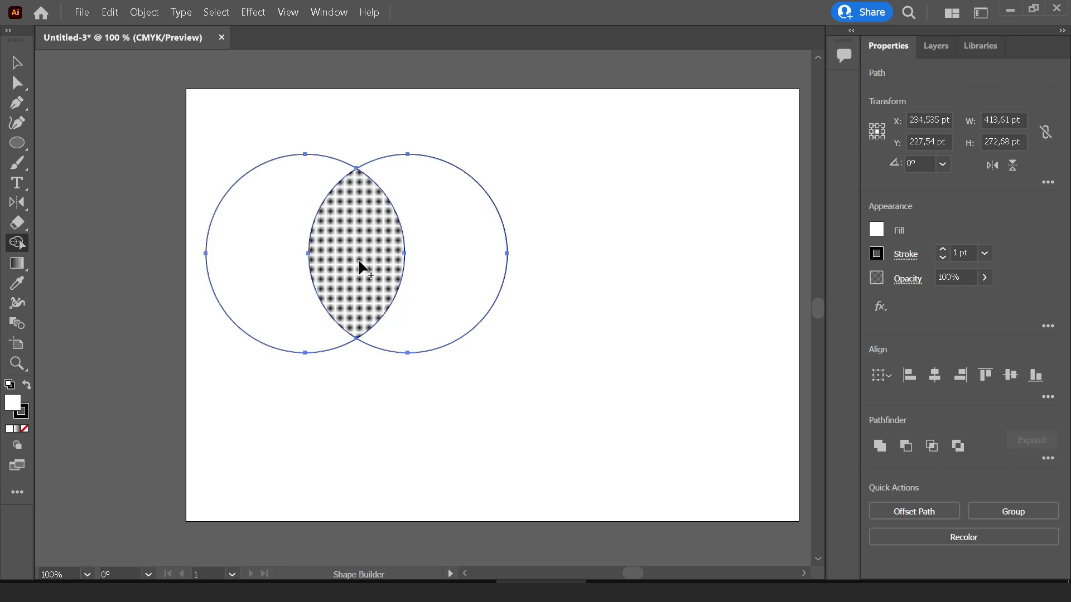
key(v)
drag(396, 216, 215, 226)
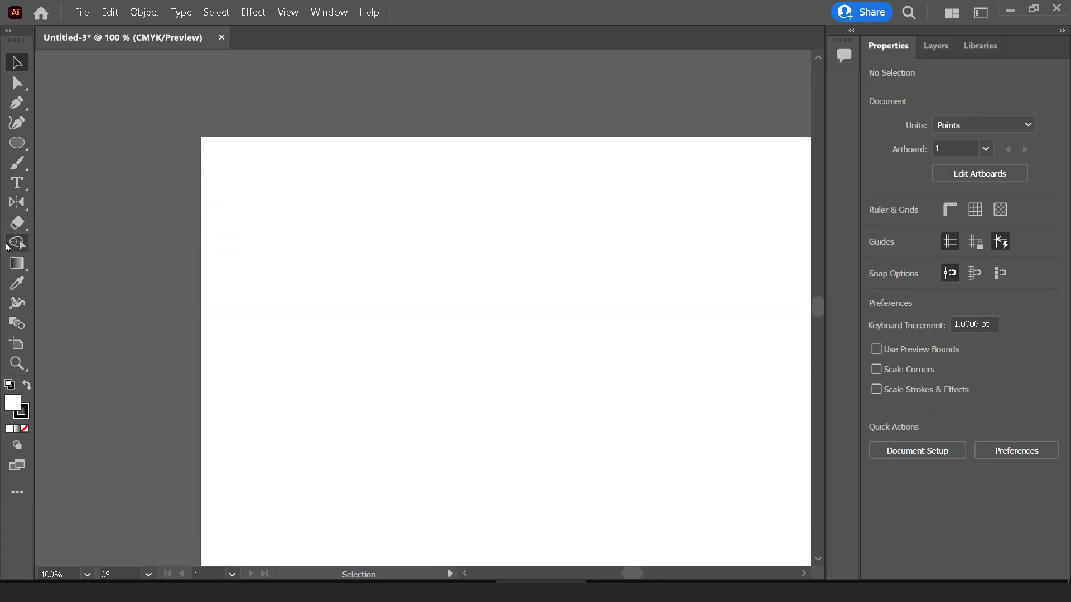
Draw a large circle near the artboard centre and select it
drag(255, 298, 200, 254)
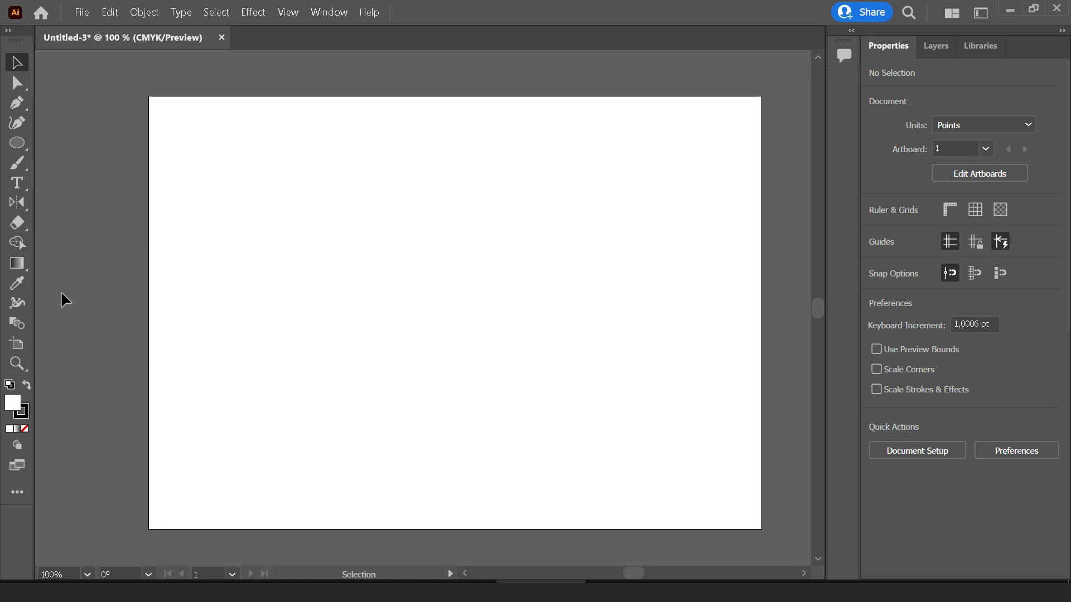
click(17, 142)
drag(436, 281, 476, 397)
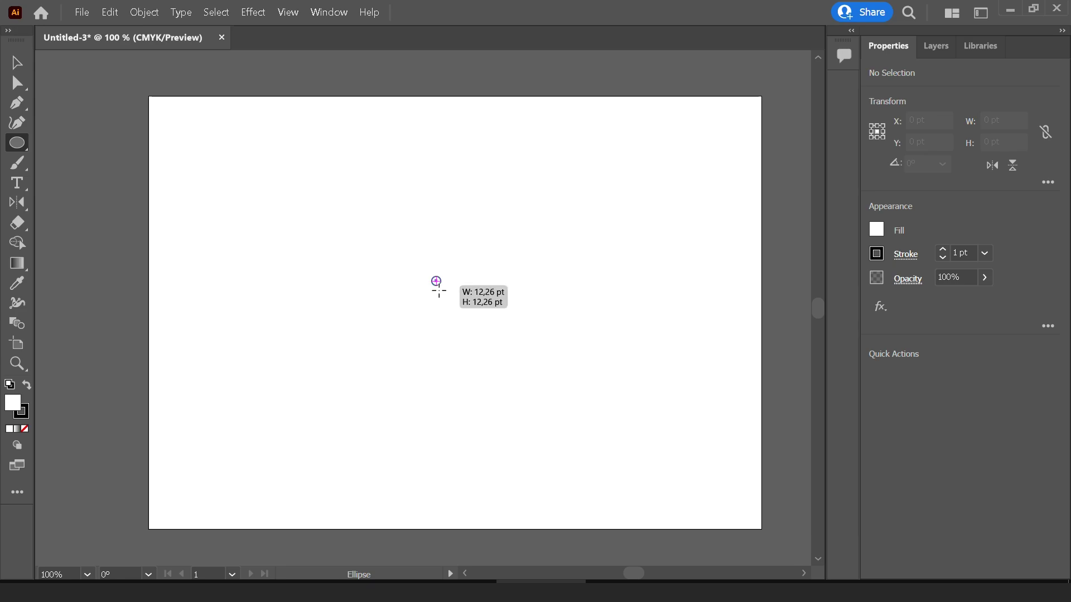
key(v)
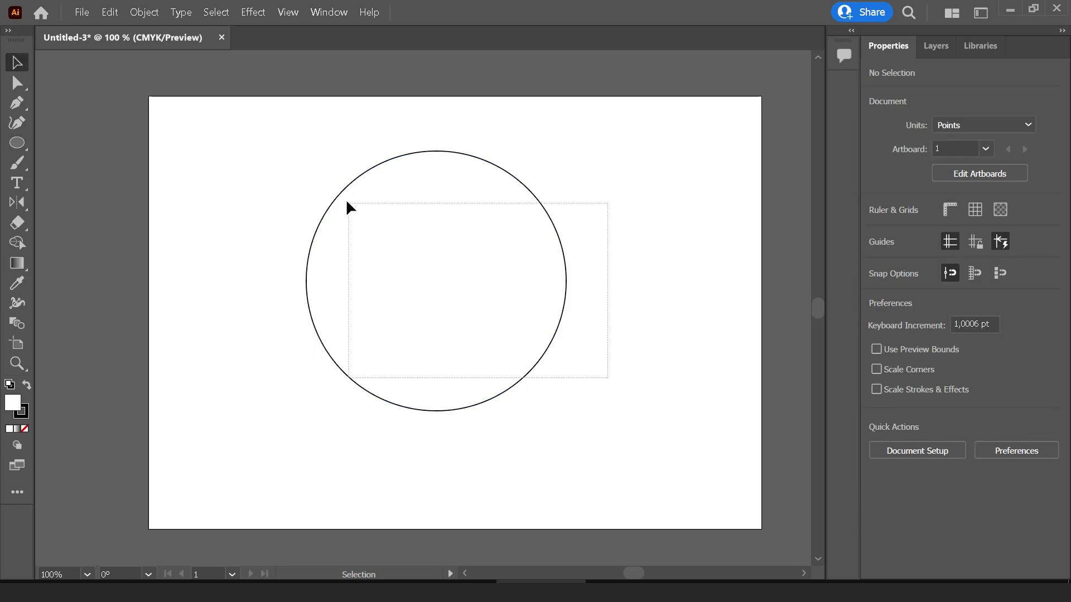
drag(609, 375, 351, 215)
key(a)
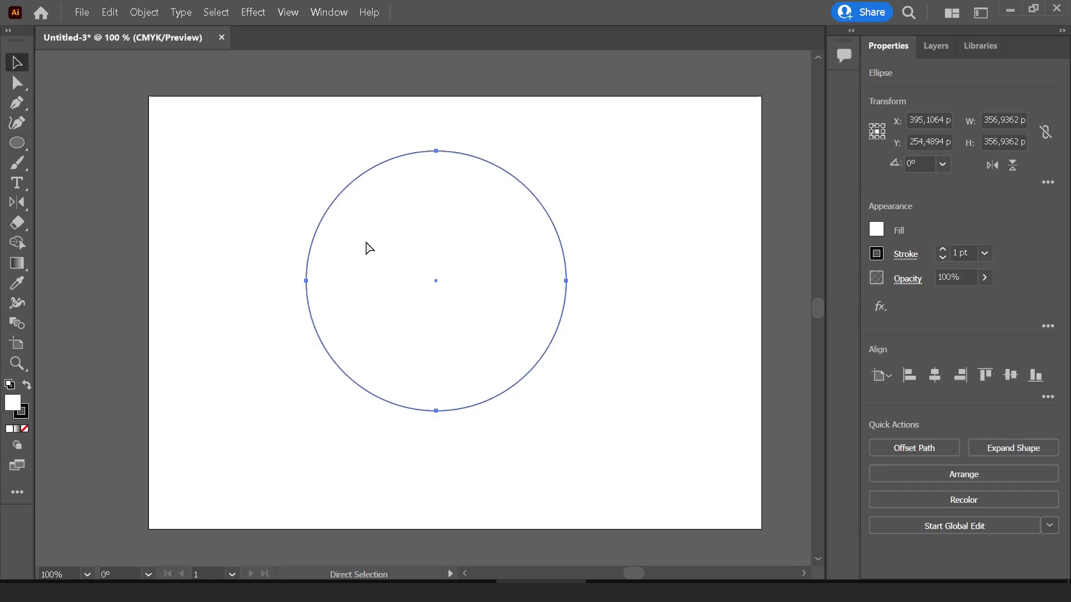
key(v)
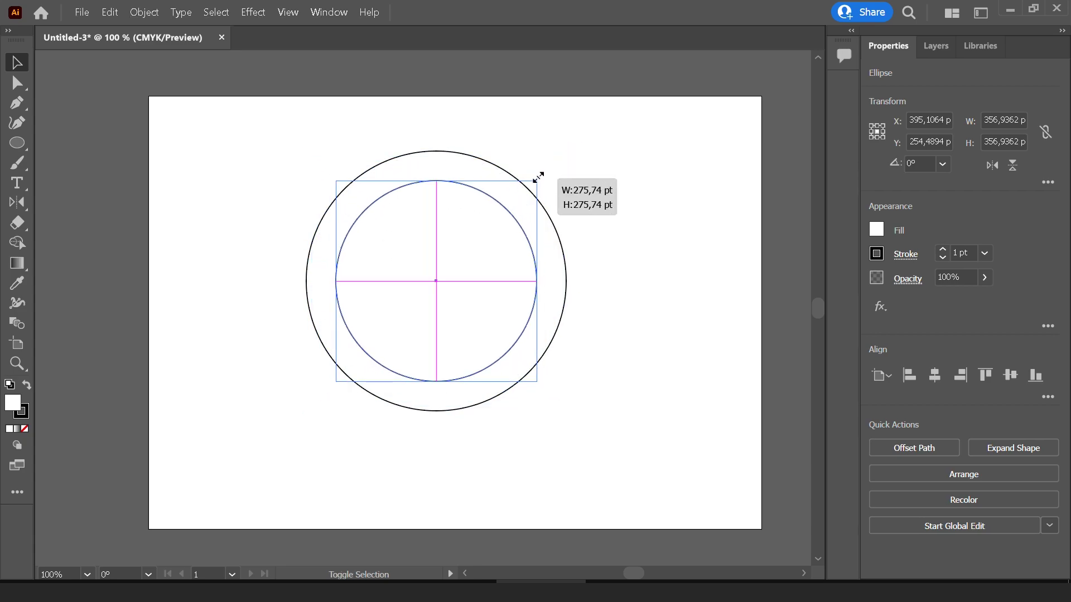
Alt-drag the corner handle inward twice to add two smaller concentric circles
drag(567, 152, 537, 180)
click(590, 160)
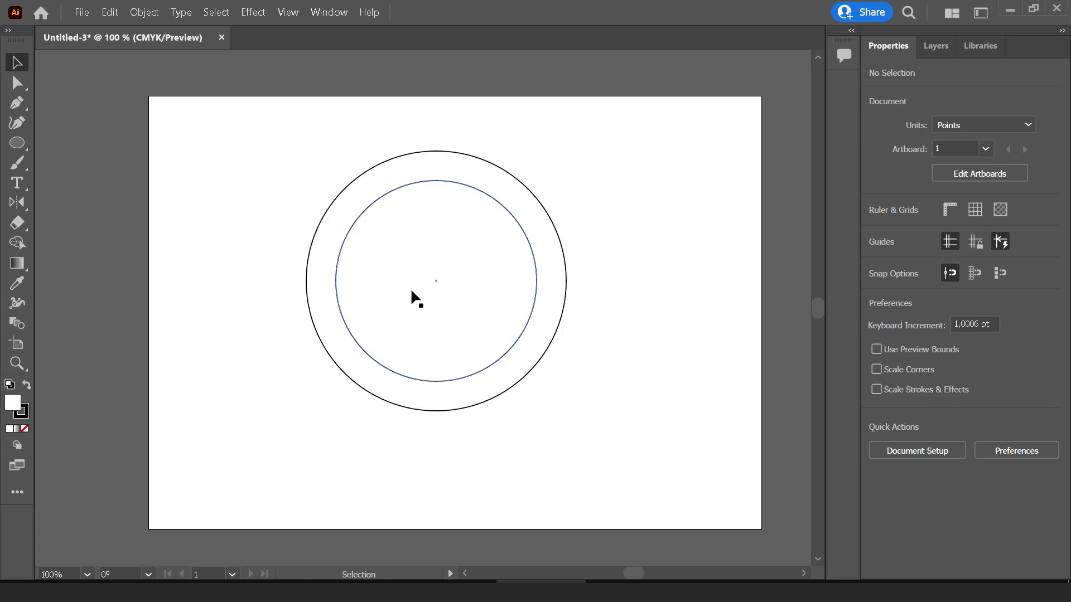
key(a)
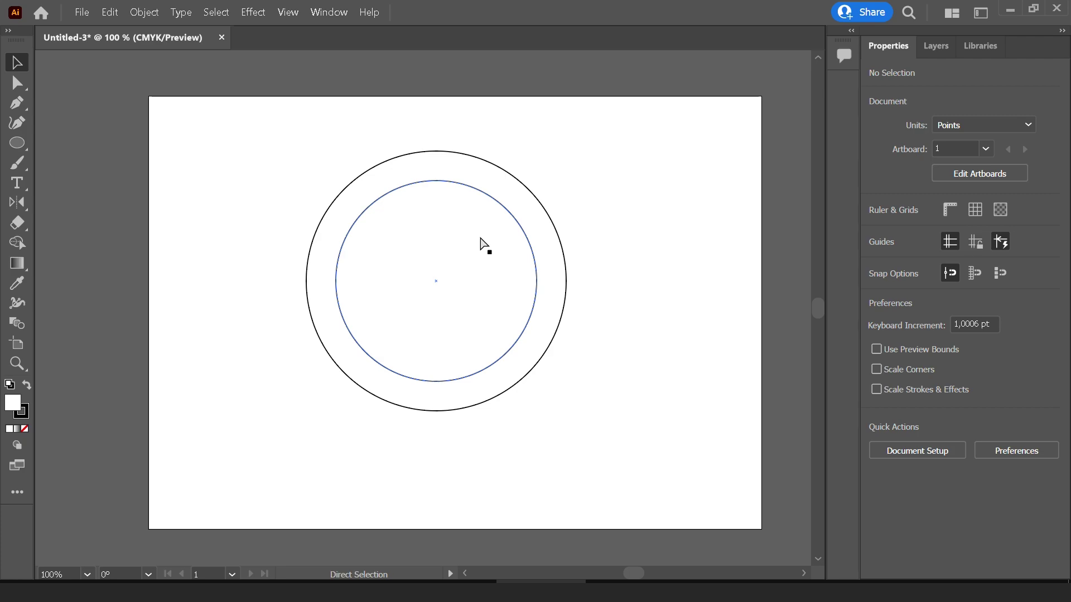
click(485, 245)
drag(569, 154, 452, 267)
click(627, 177)
Delete the two inner rings, keeping the large outer circle
key(Delete)
click(479, 267)
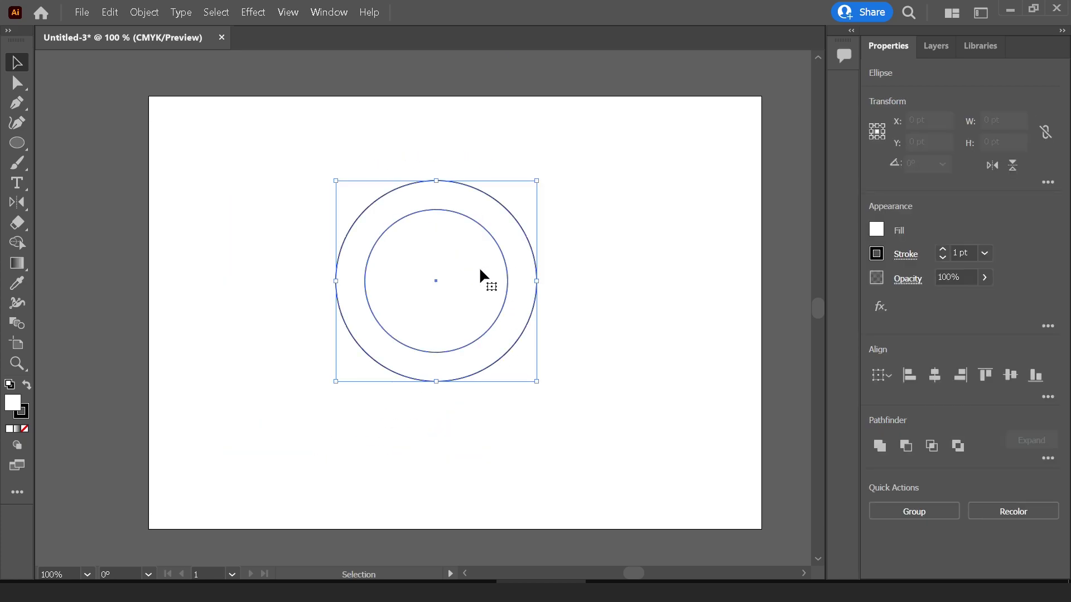
click(633, 283)
mouse_move(485, 260)
mouse_down()
mouse_move(539, 285)
mouse_move(574, 263)
mouse_up()
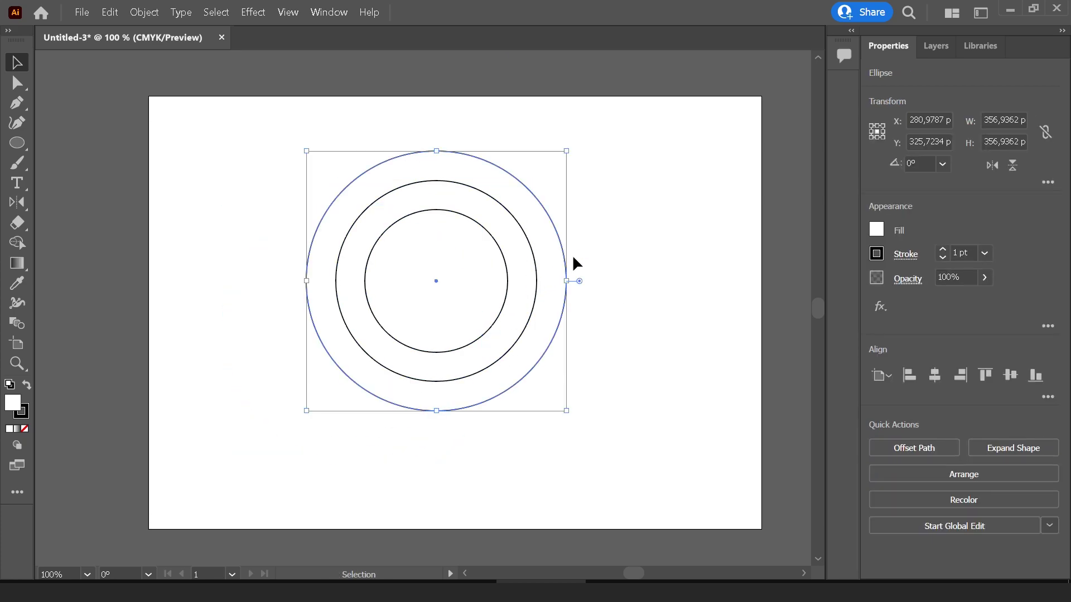
click(497, 248)
key(Delete)
key(Delete)
Set the large circle's fill to None and move it off the artboard's left
click(441, 267)
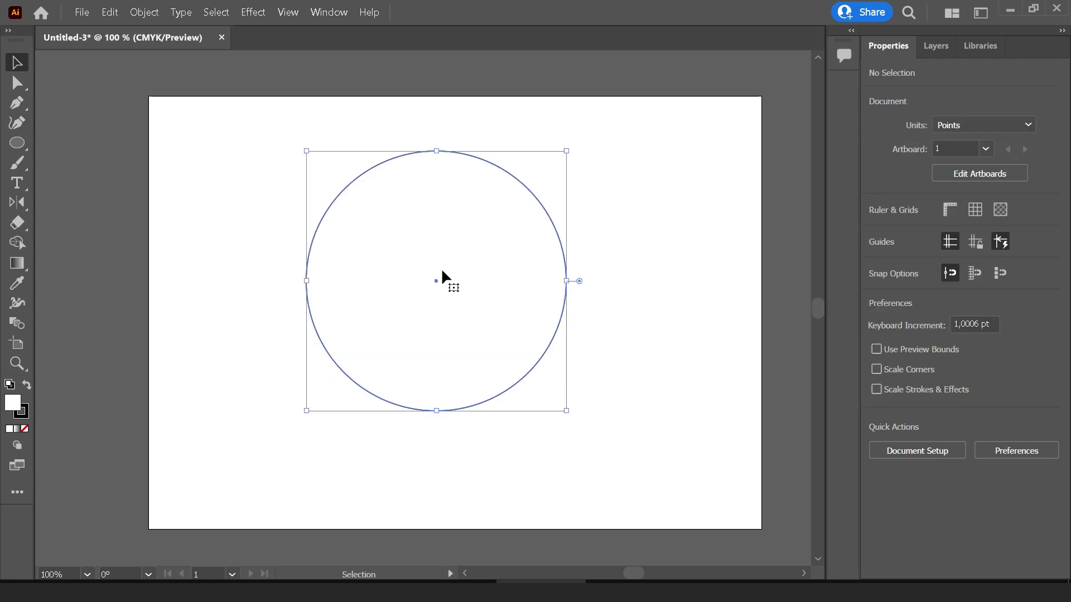
click(885, 230)
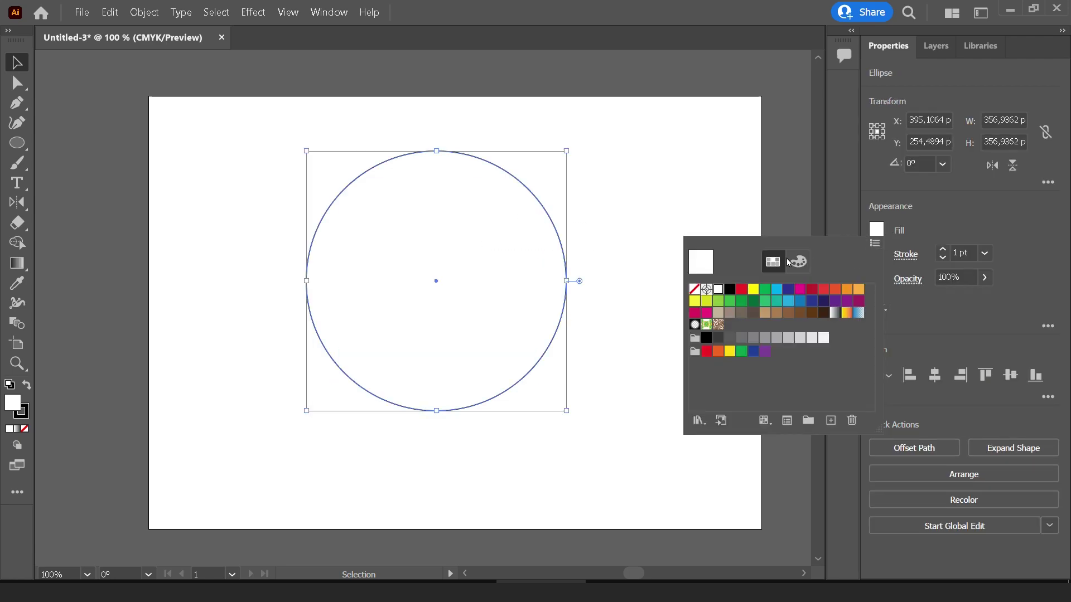
click(694, 290)
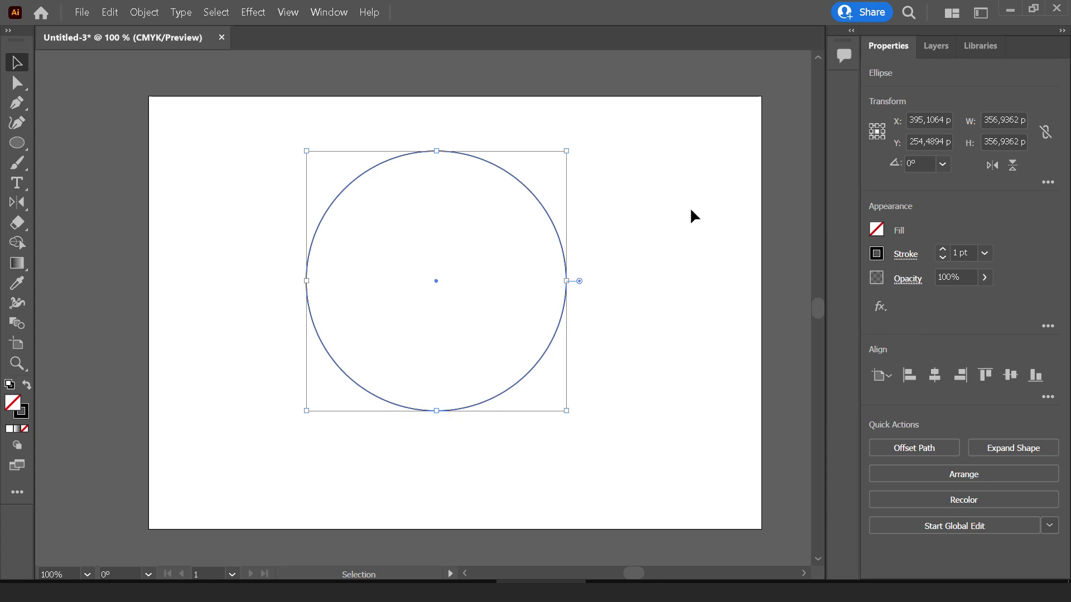
mouse_move(340, 261)
mouse_down()
mouse_move(734, 251)
mouse_move(148, 250)
mouse_move(152, 259)
mouse_up()
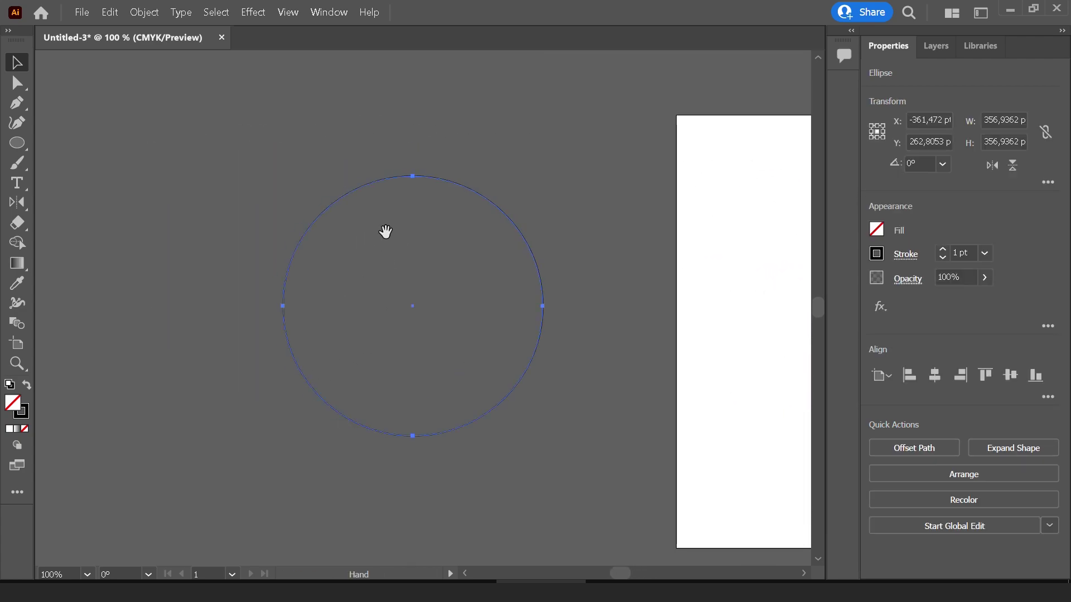
Alt-drag the corner handle inward for a small centred circle, then select both circles
key(ctrl)
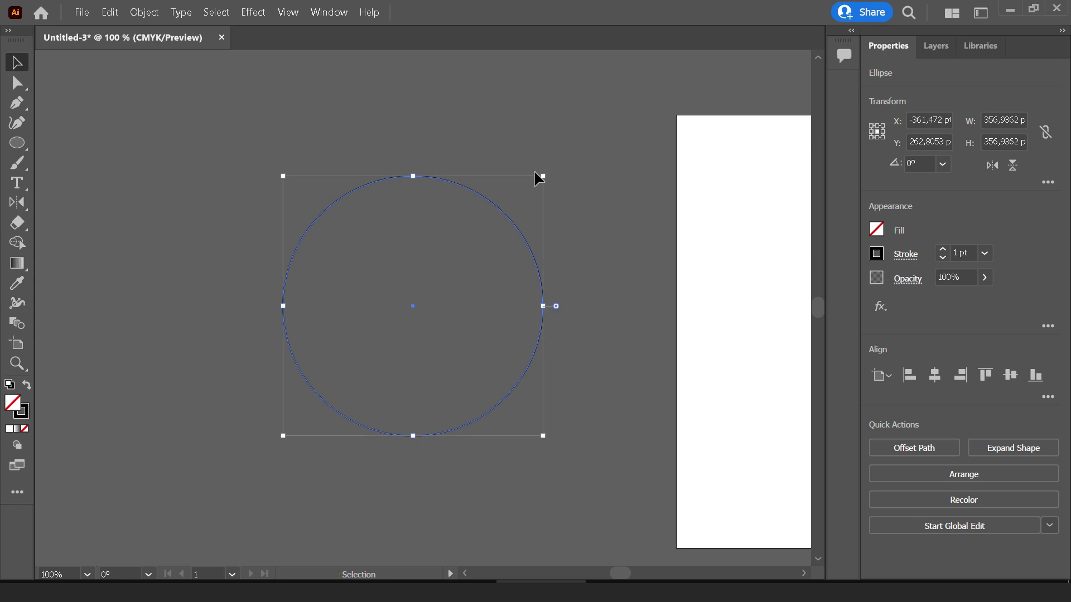
key(ctrl)
drag(543, 176, 463, 276)
click(501, 244)
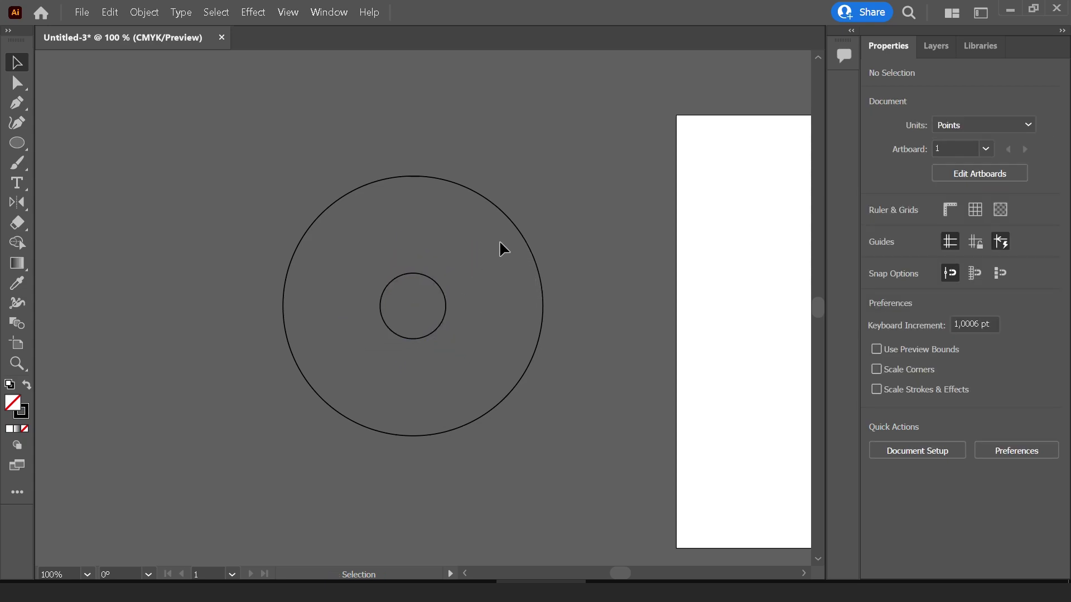
key(ctrl+a)
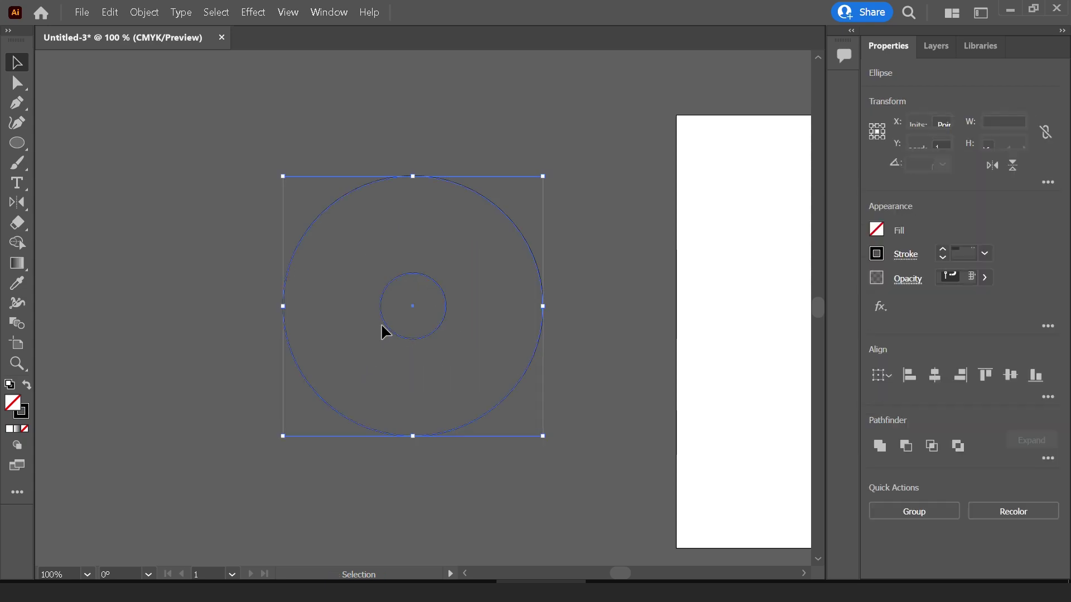
alt+scroll(403, 299, up, 1)
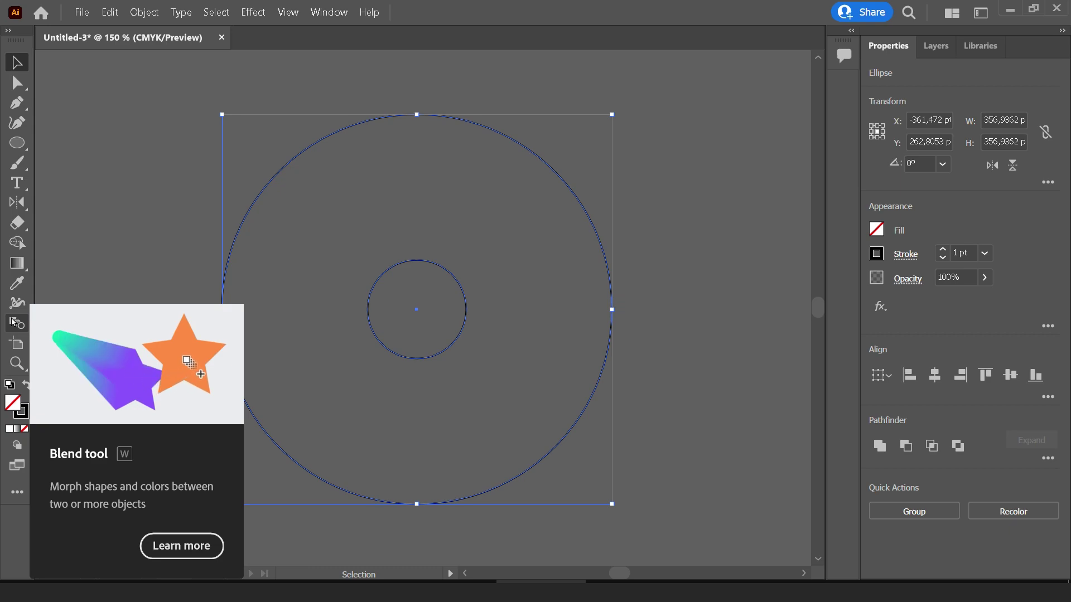
Open Blend Options and browse its spacing choices, briefly trying Smooth Color
click(129, 224)
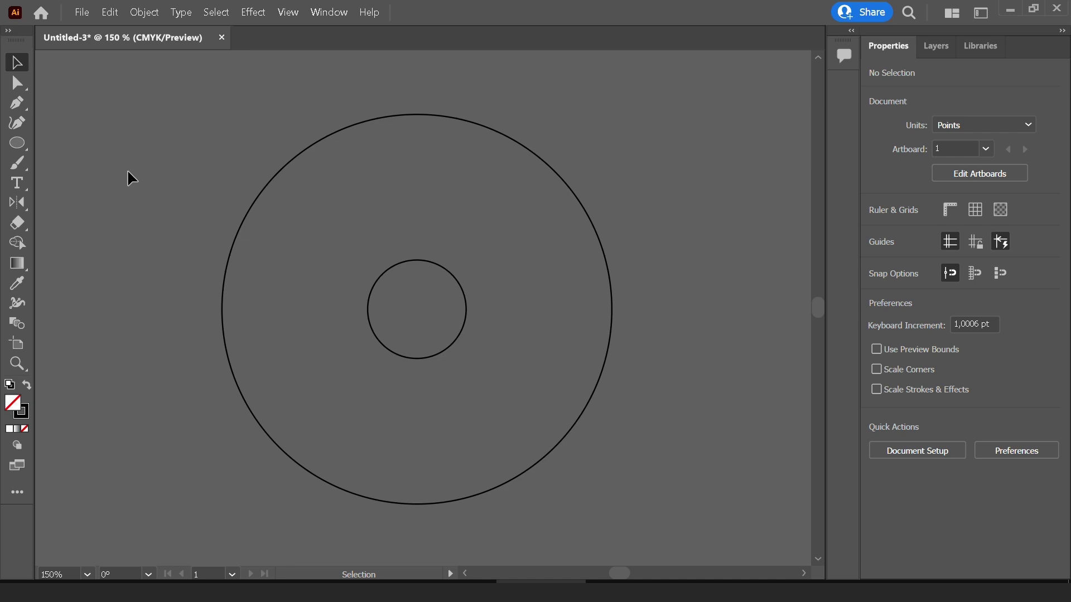
double_click(15, 324)
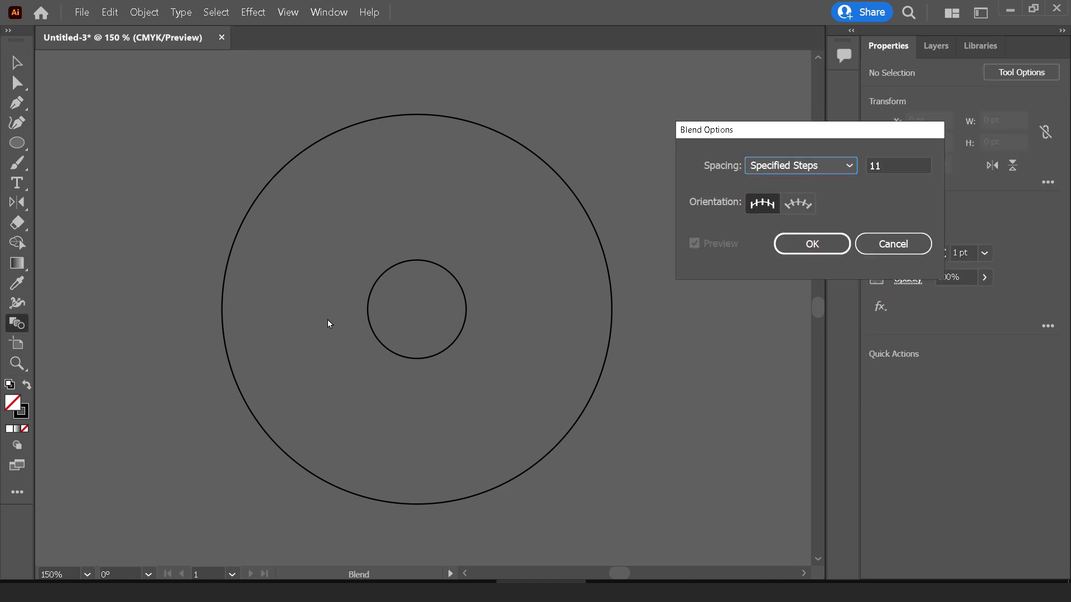
drag(692, 131, 636, 132)
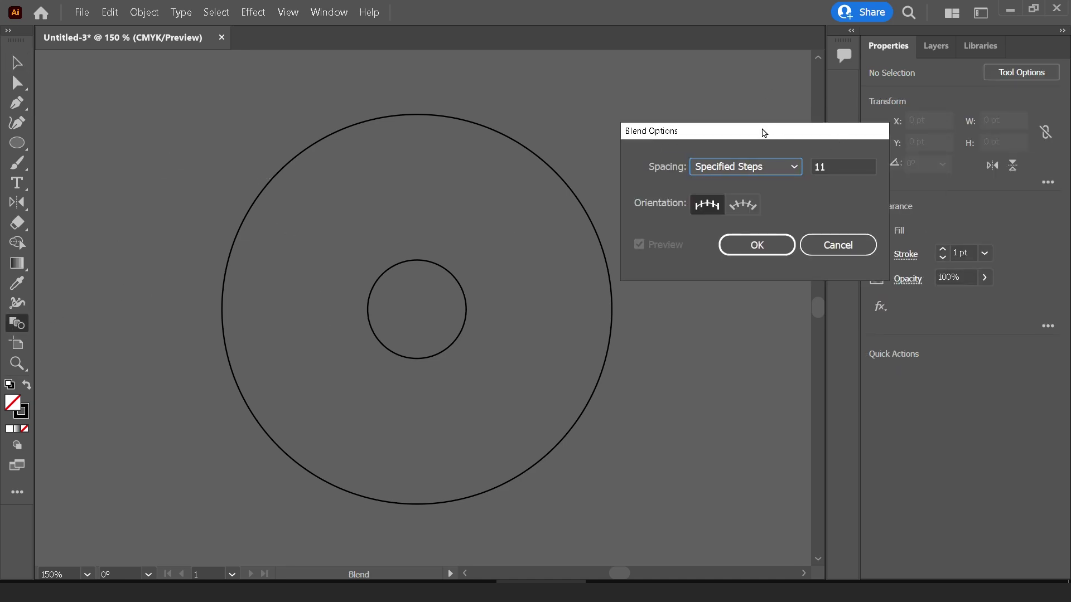
drag(764, 132, 809, 131)
click(842, 143)
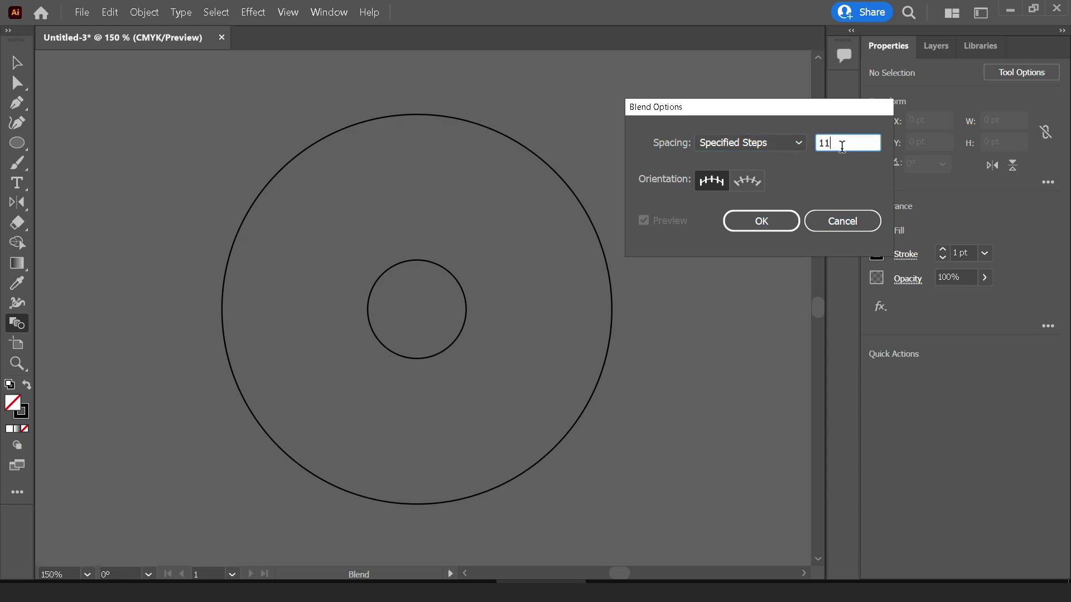
click(793, 146)
click(776, 143)
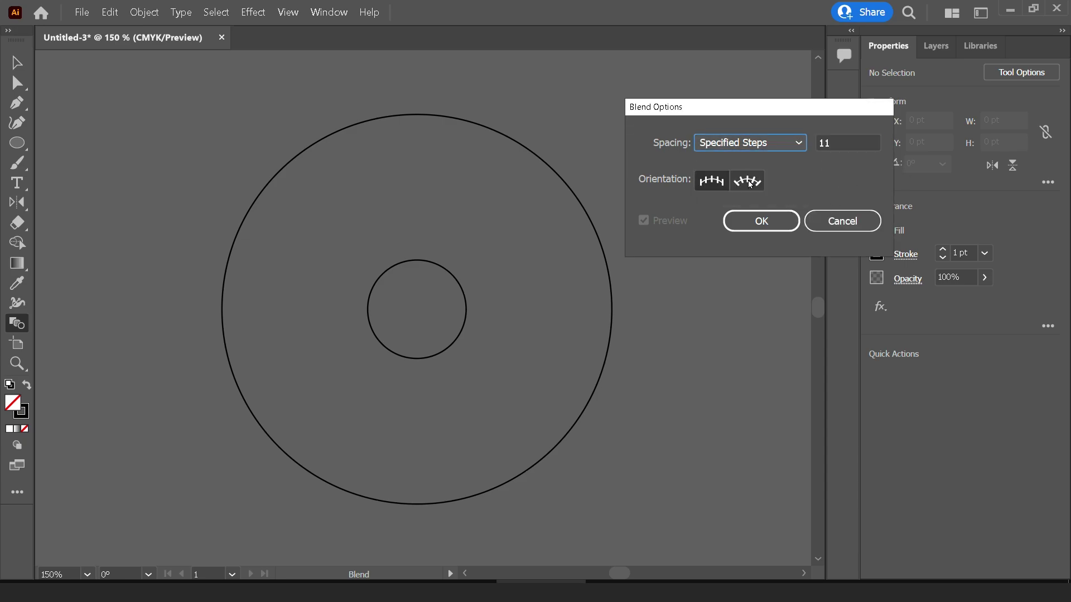
click(776, 139)
click(752, 153)
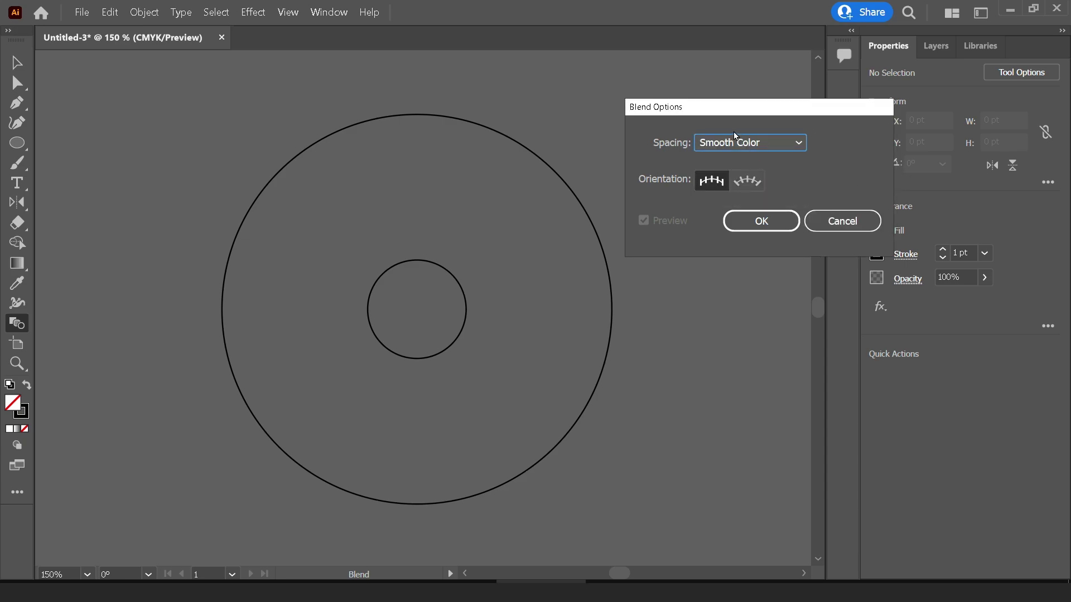
click(736, 138)
Set spacing to Specified Steps with 11, confirm, and click the inner circle to blend
click(777, 180)
click(778, 144)
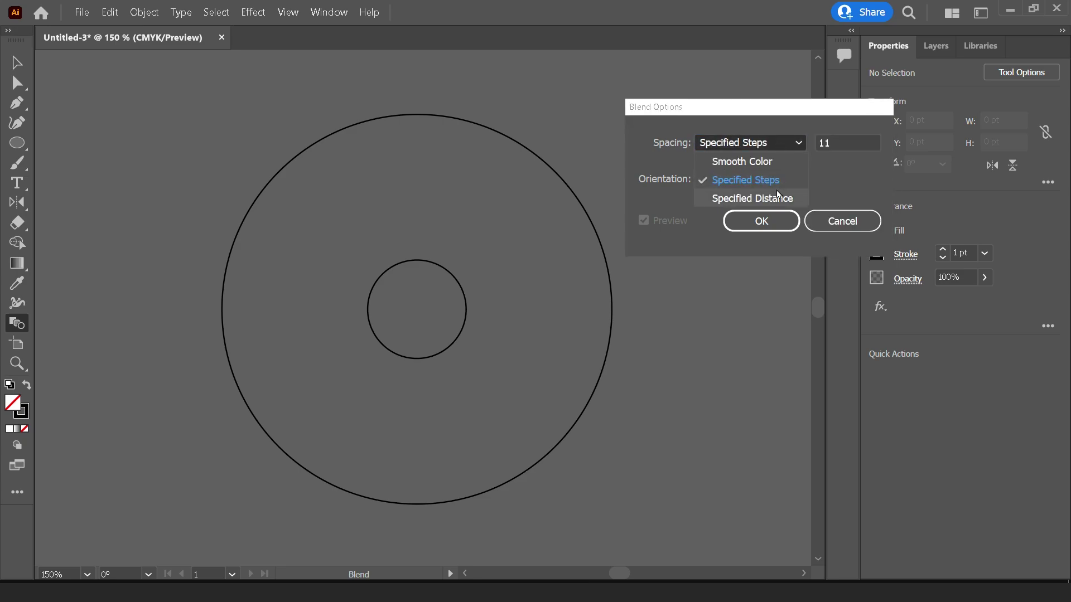
click(775, 180)
click(848, 139)
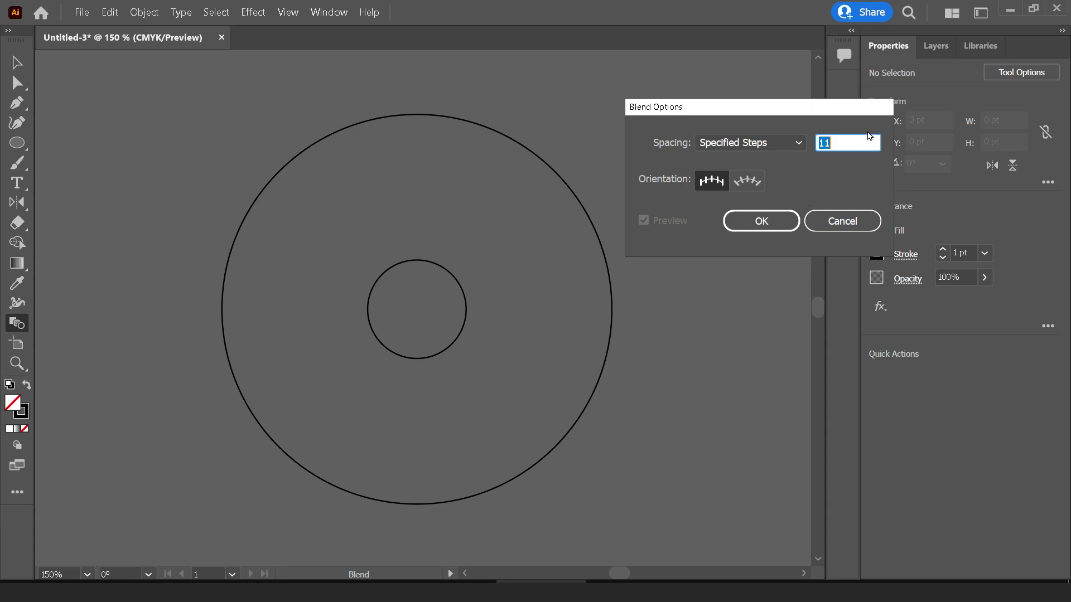
click(760, 221)
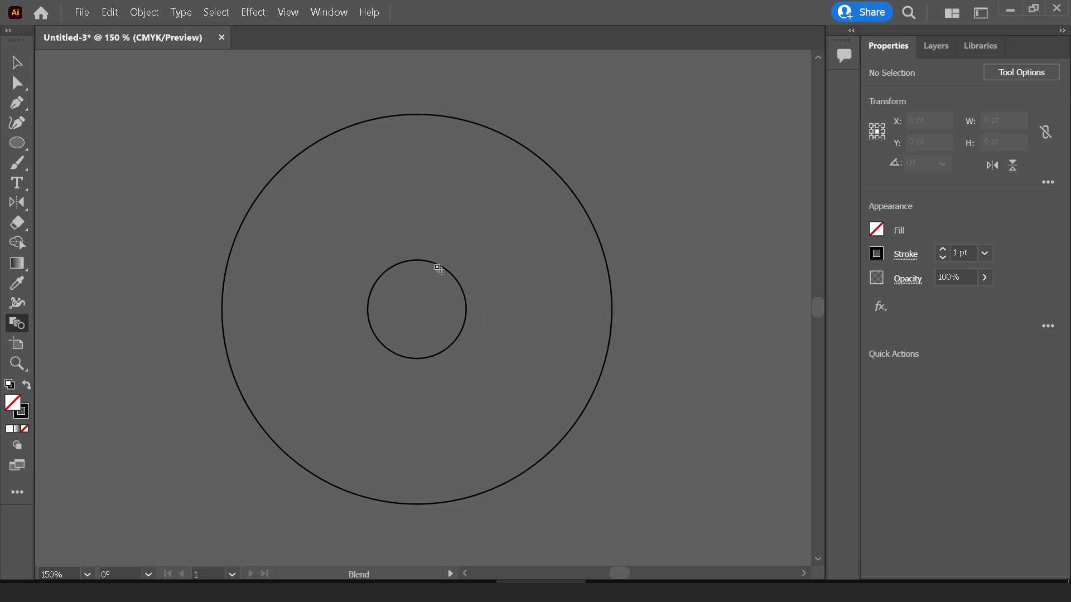
click(426, 272)
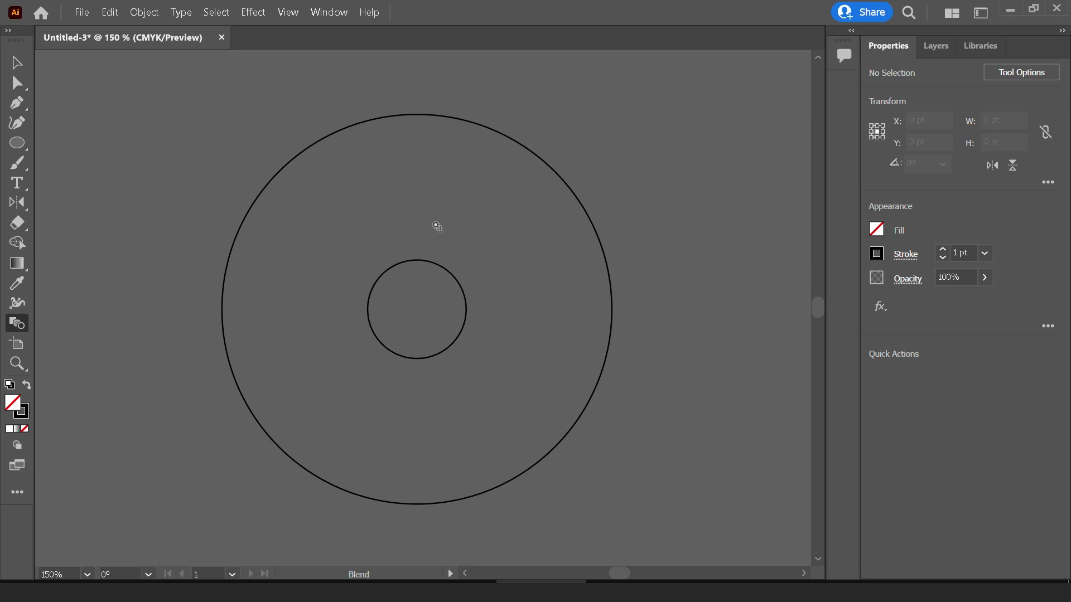
click(447, 119)
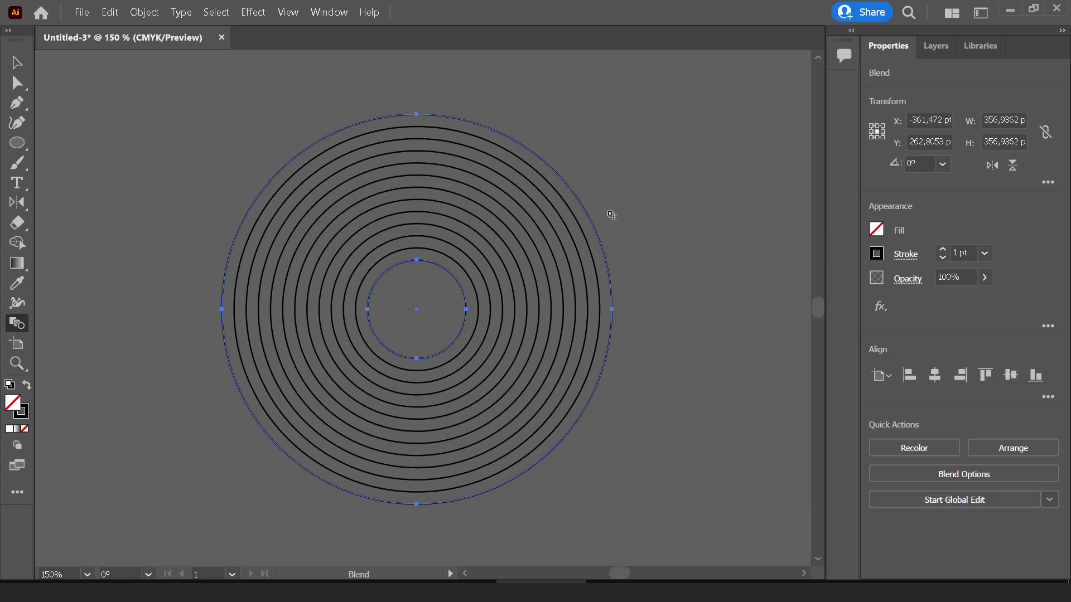
key(v)
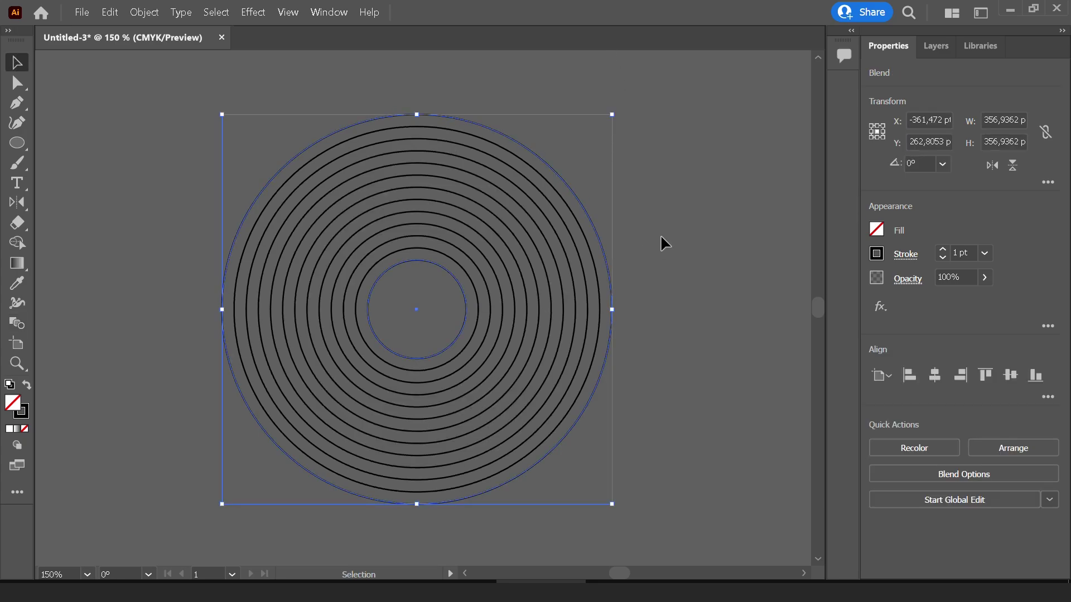
click(662, 237)
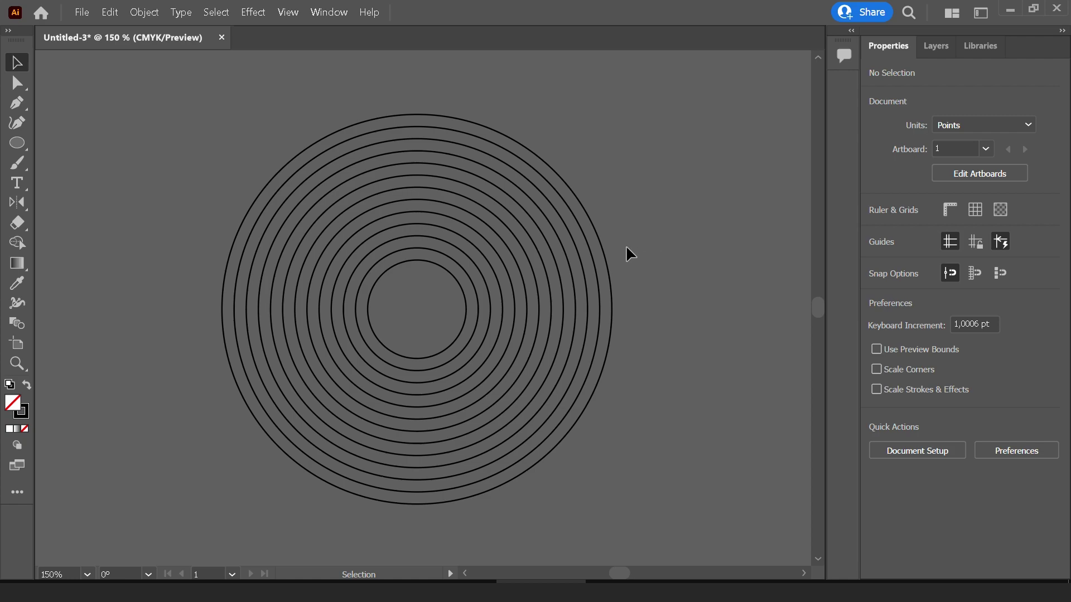
Change the Blend Options Specified Steps value to 5 and select the ring blend
double_click(28, 328)
click(854, 149)
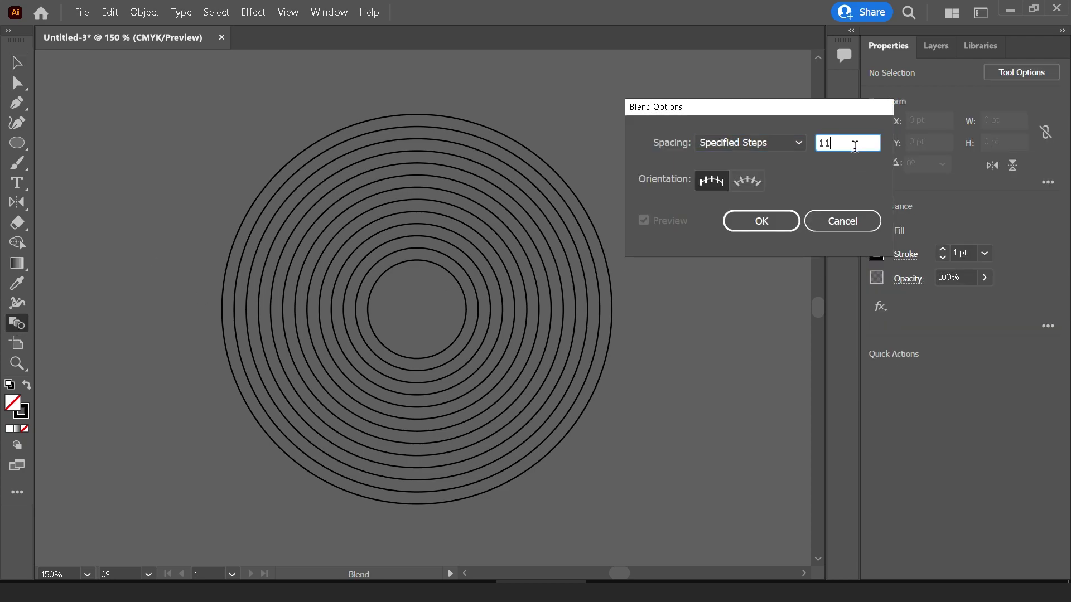
text(5)
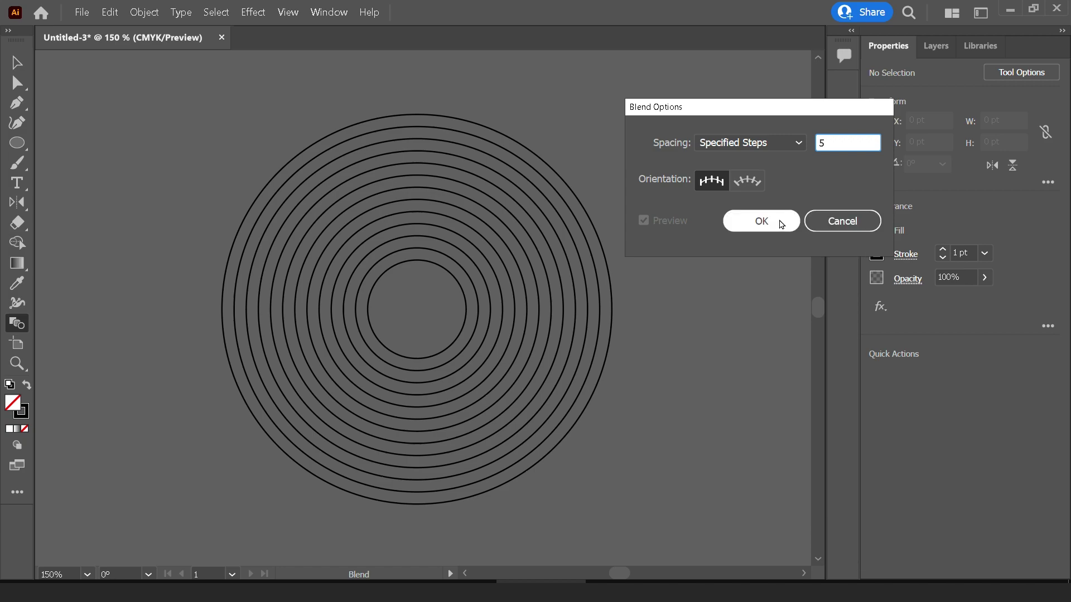
click(777, 222)
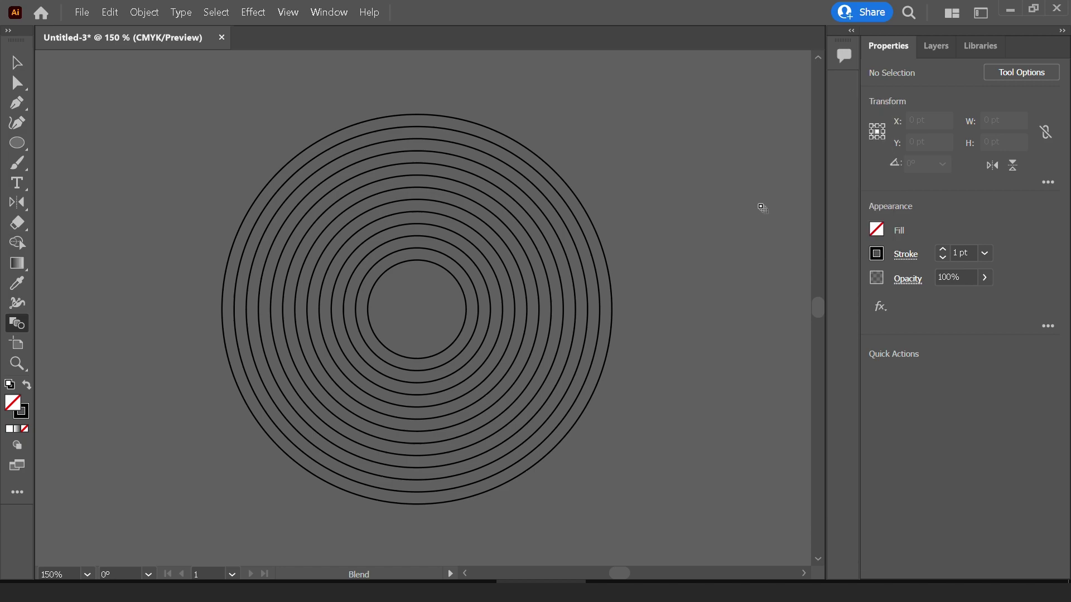
key(v)
click(224, 282)
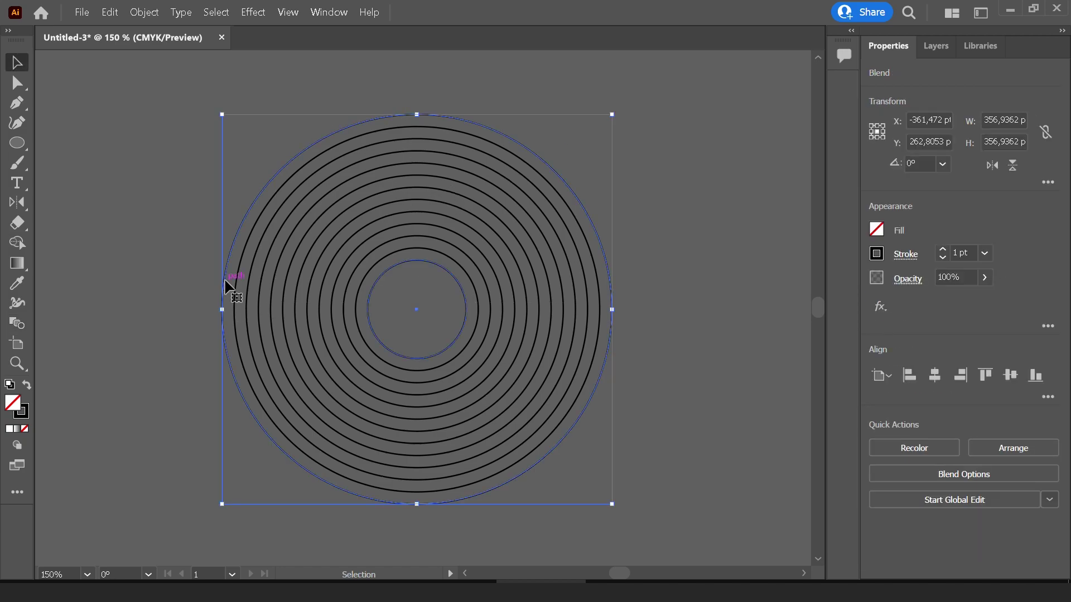
Apply five steps to the selected ring blend and check the seven-ring result
double_click(16, 323)
text(5)
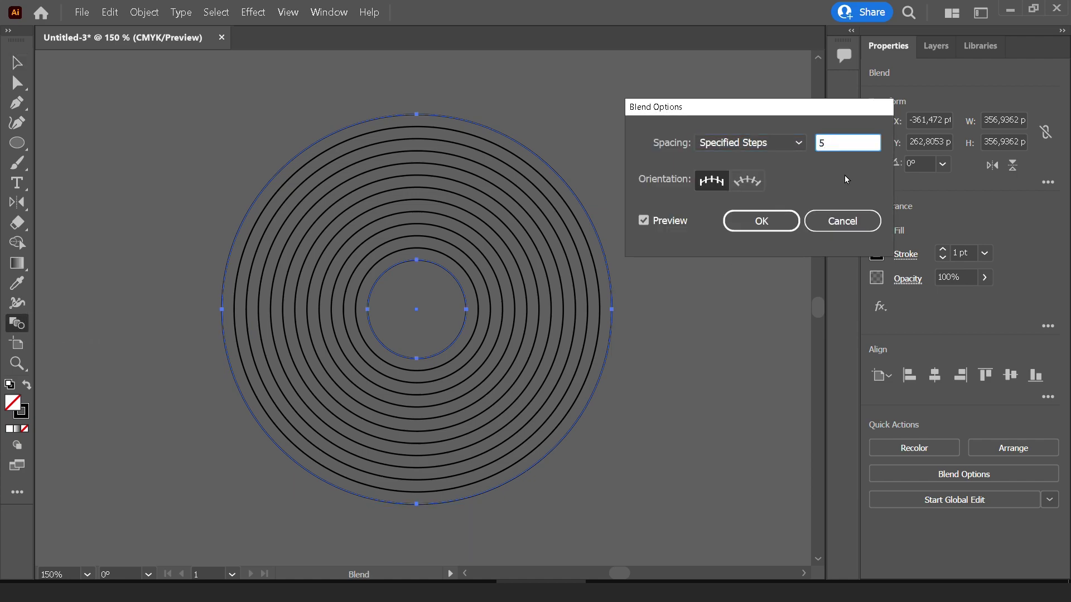
click(761, 221)
key(v)
click(677, 183)
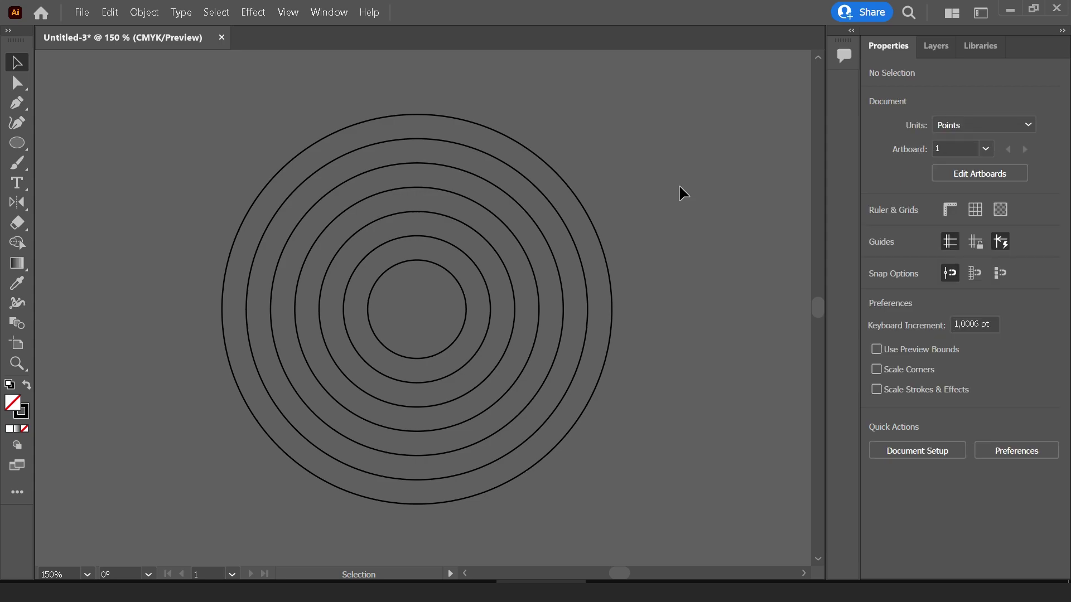
click(273, 326)
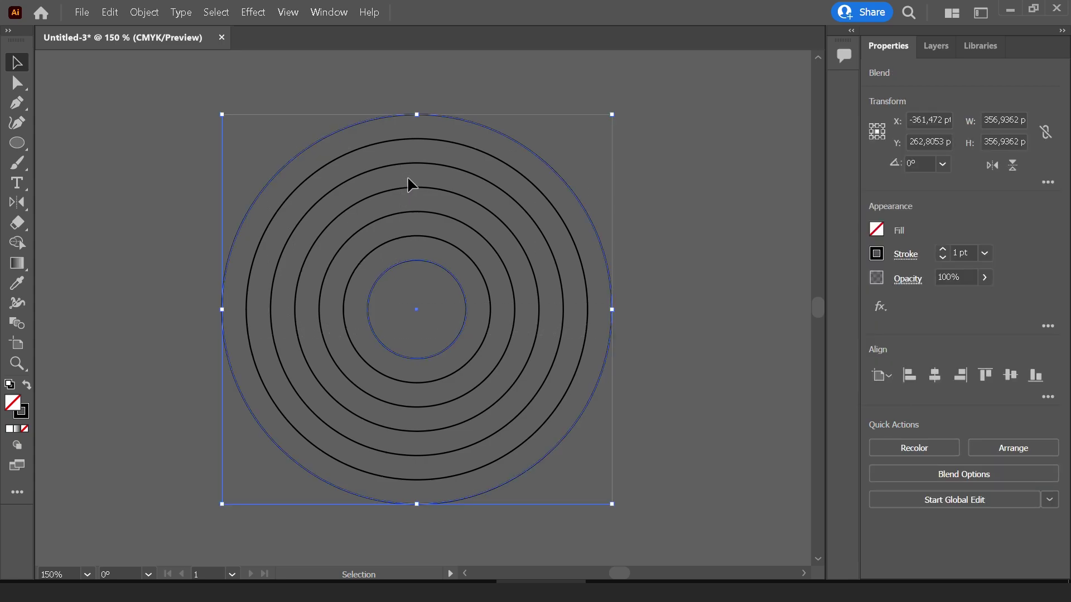
scroll(408, 175, down, 1)
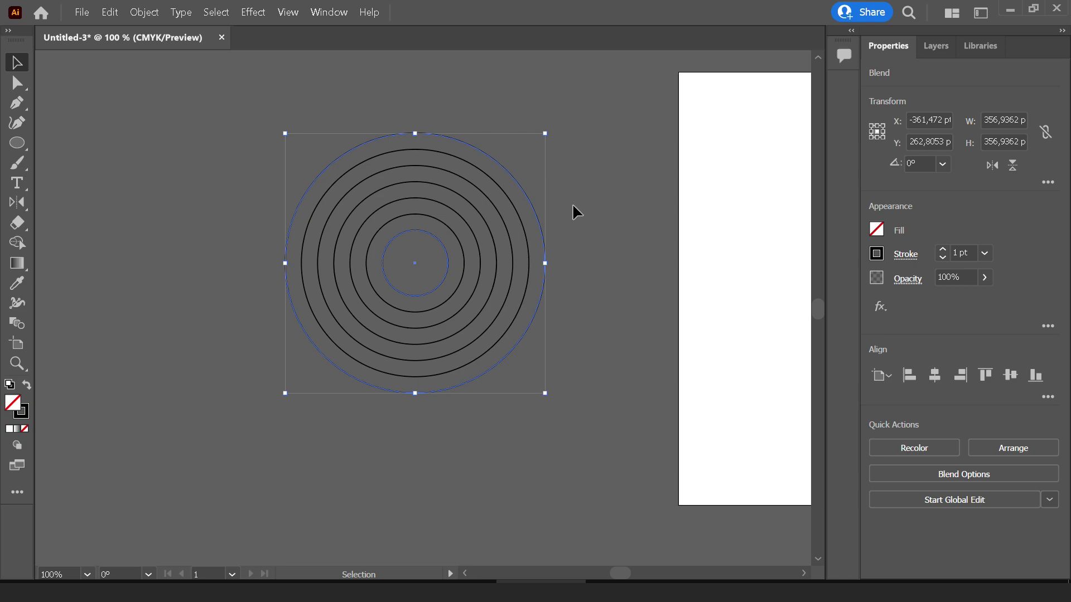
scroll(574, 206, up, 1)
Expand the ring blend into real circles with Object > Expand
drag(574, 206, 656, 223)
key(space)
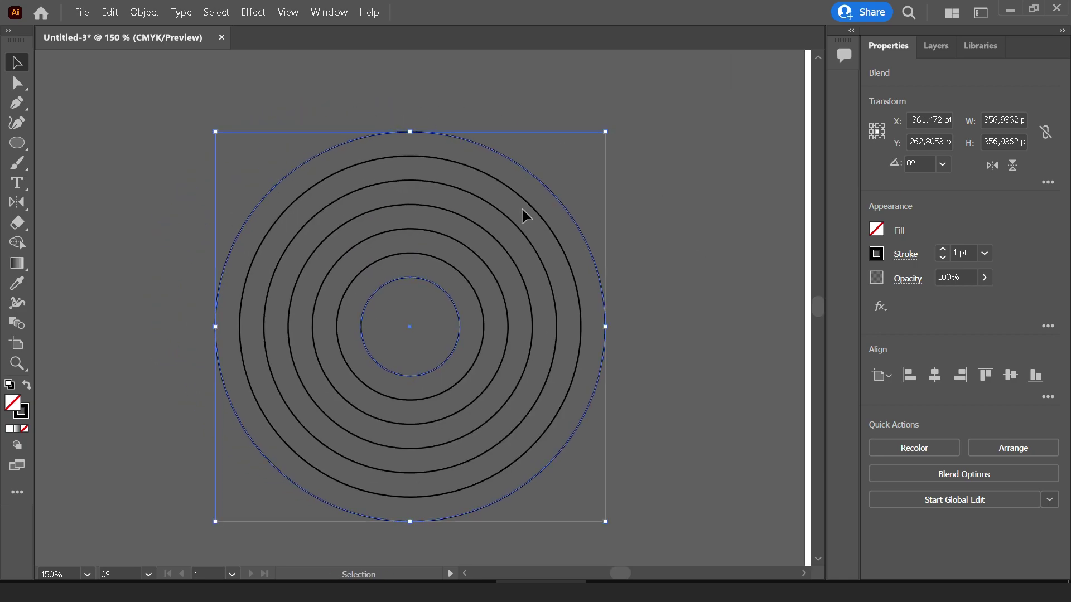
click(151, 13)
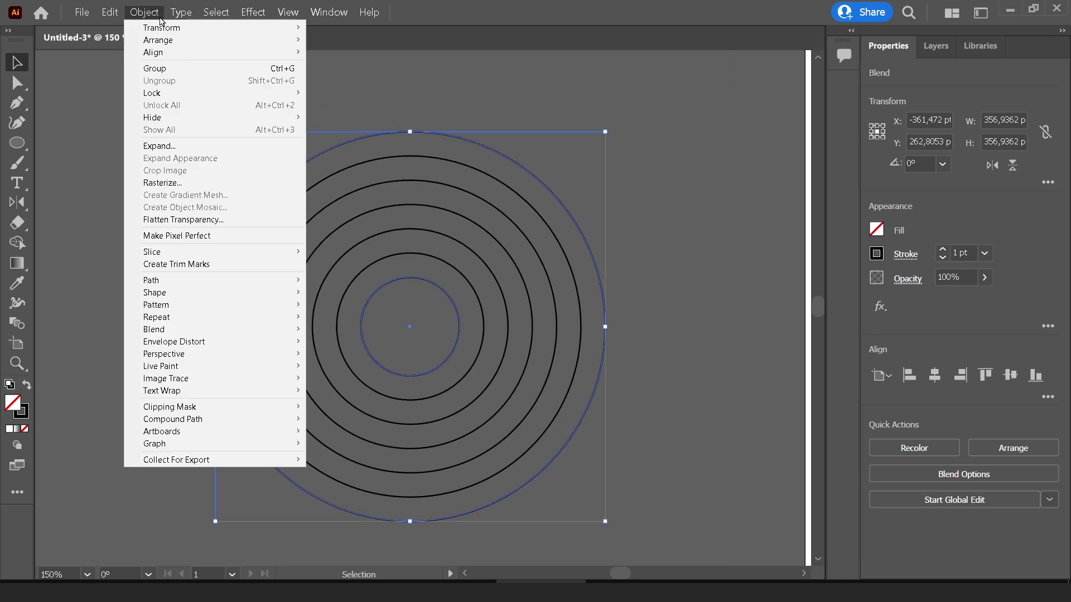
click(173, 147)
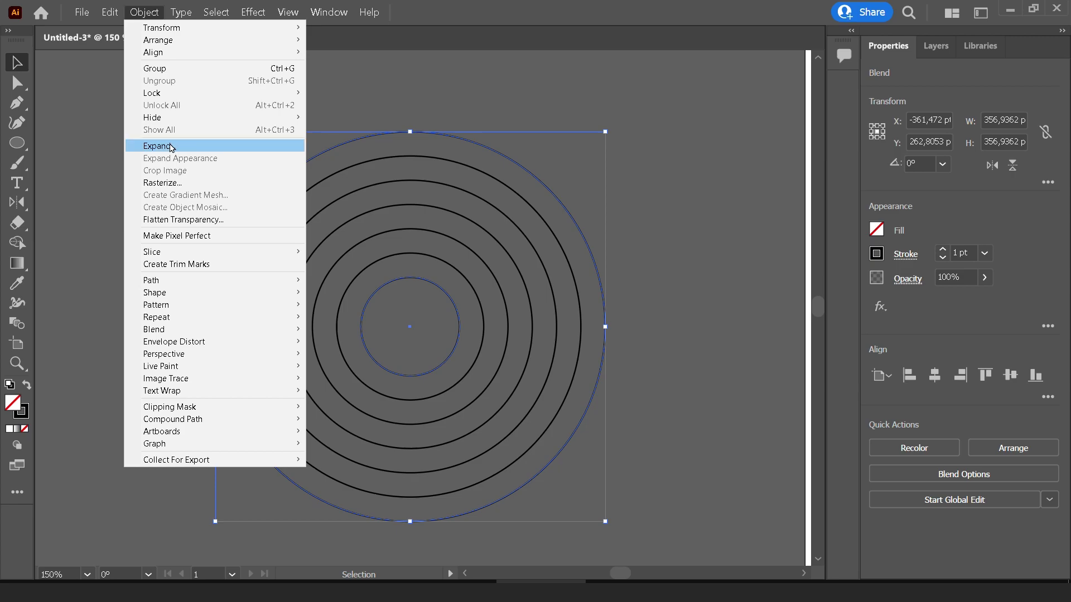
click(171, 148)
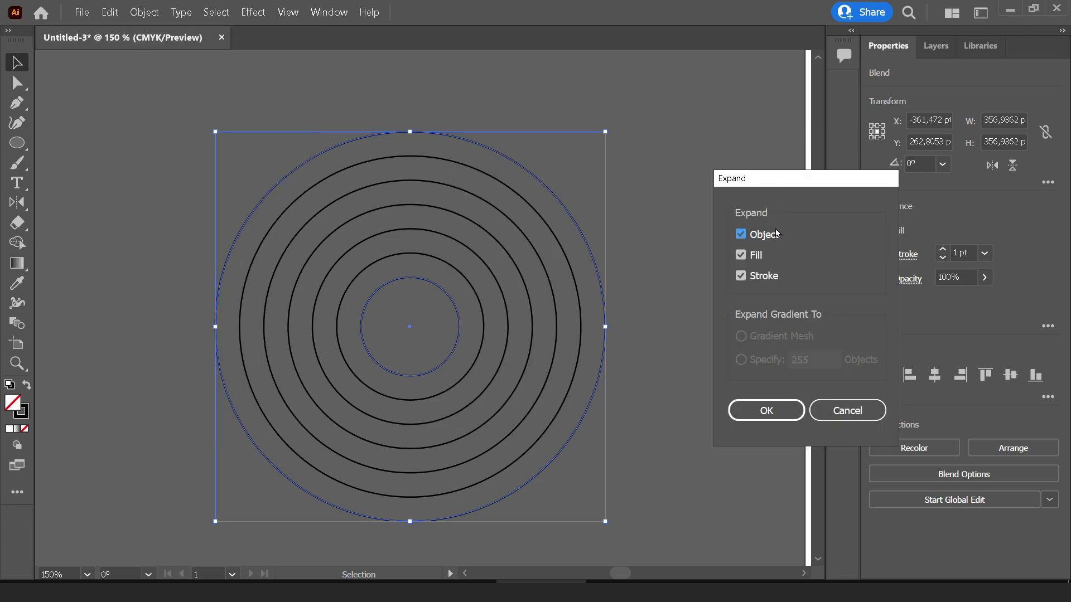
click(784, 411)
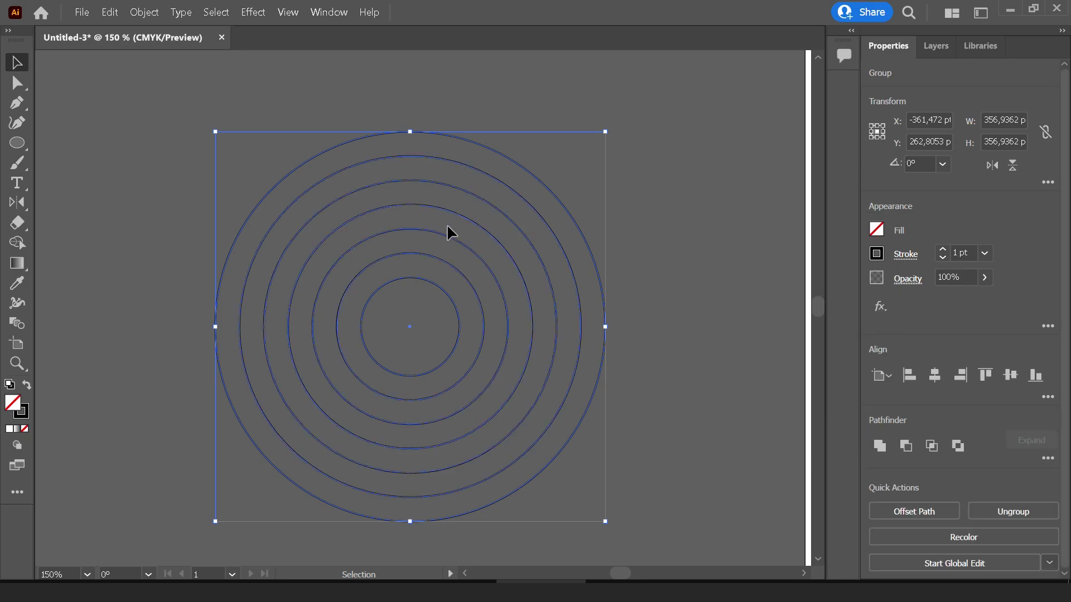
Nudge the expanded circles up-left and ungroup them into seven separate paths
click(548, 212)
drag(532, 204, 508, 175)
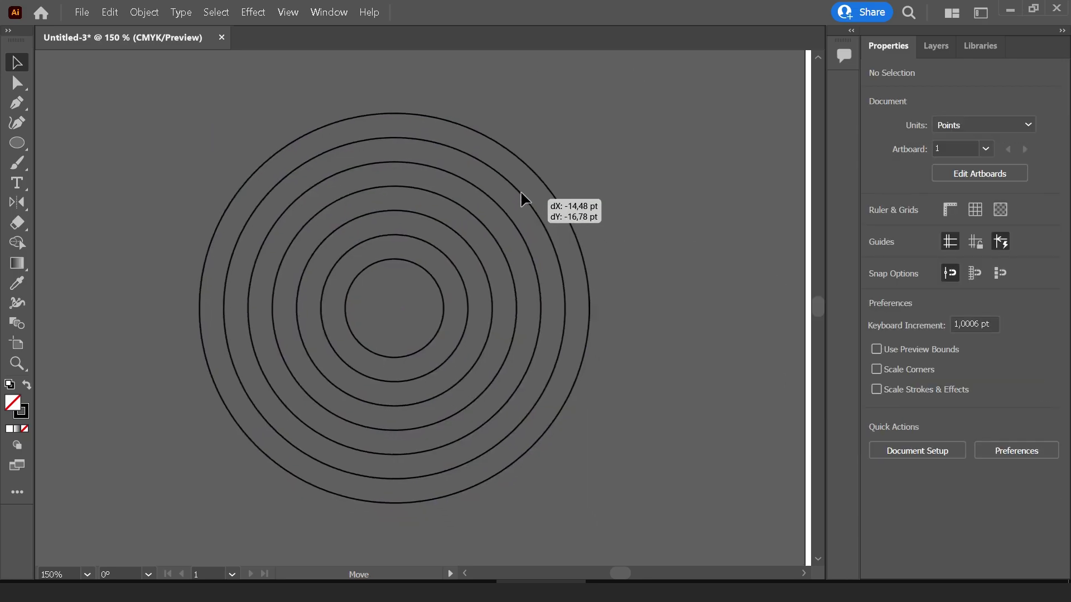
right_click(354, 184)
click(379, 273)
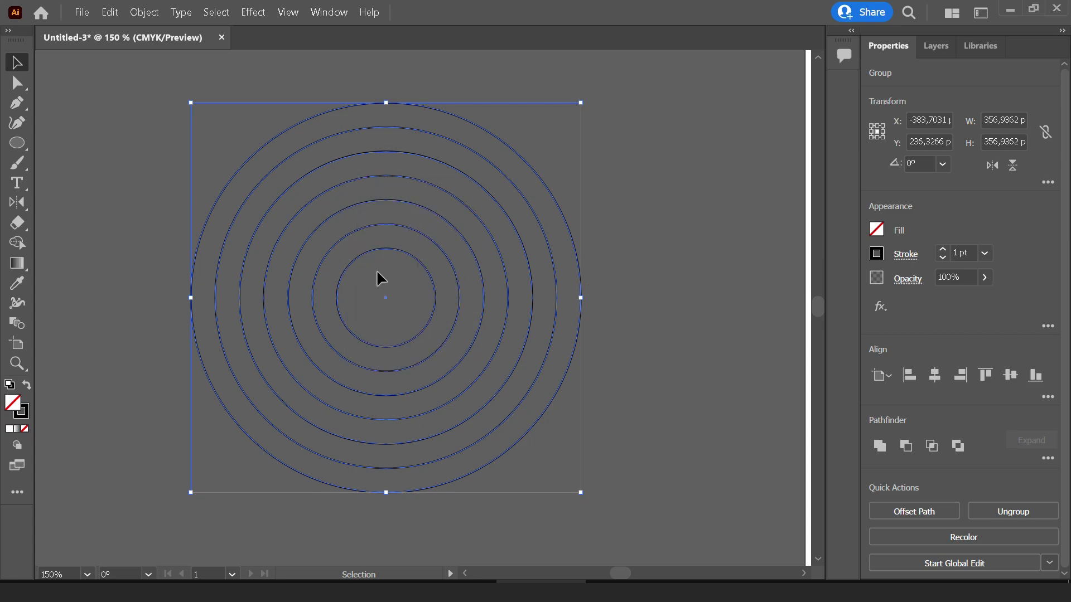
click(444, 246)
click(456, 167)
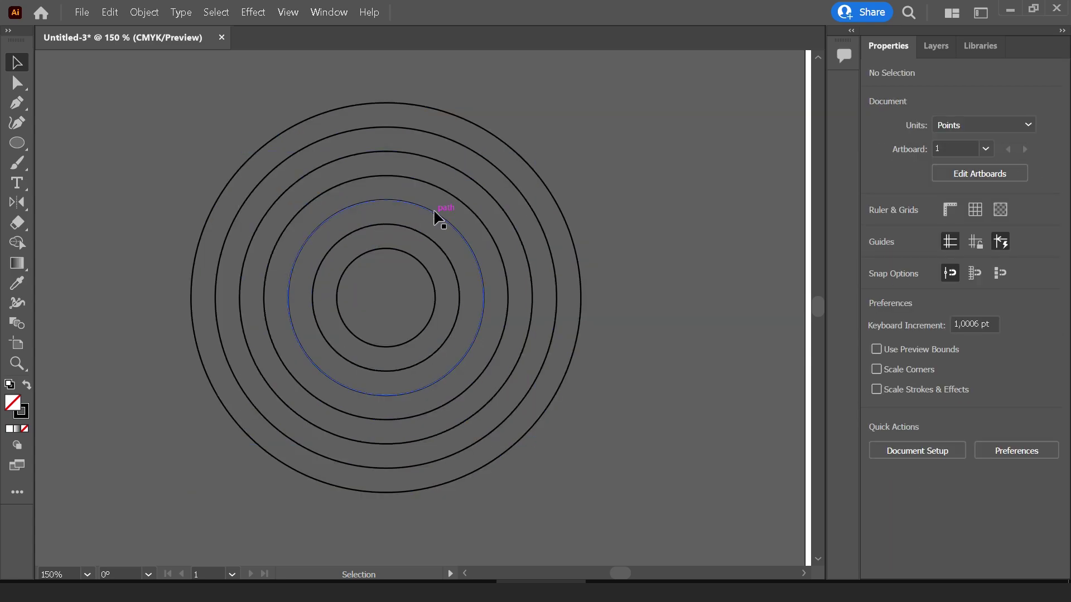
click(440, 215)
scroll(521, 188, down, 3)
Select all the ring circles and move them onto the left side of the artboard
click(558, 184)
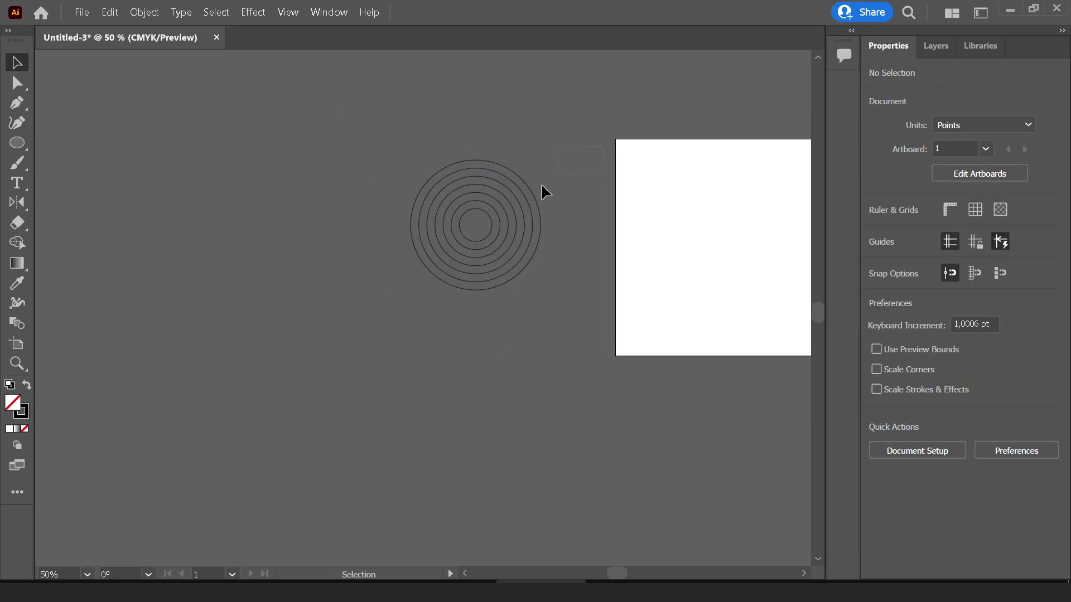
key(ctrl+a)
scroll(291, 239, right, 5)
shift+click(283, 232)
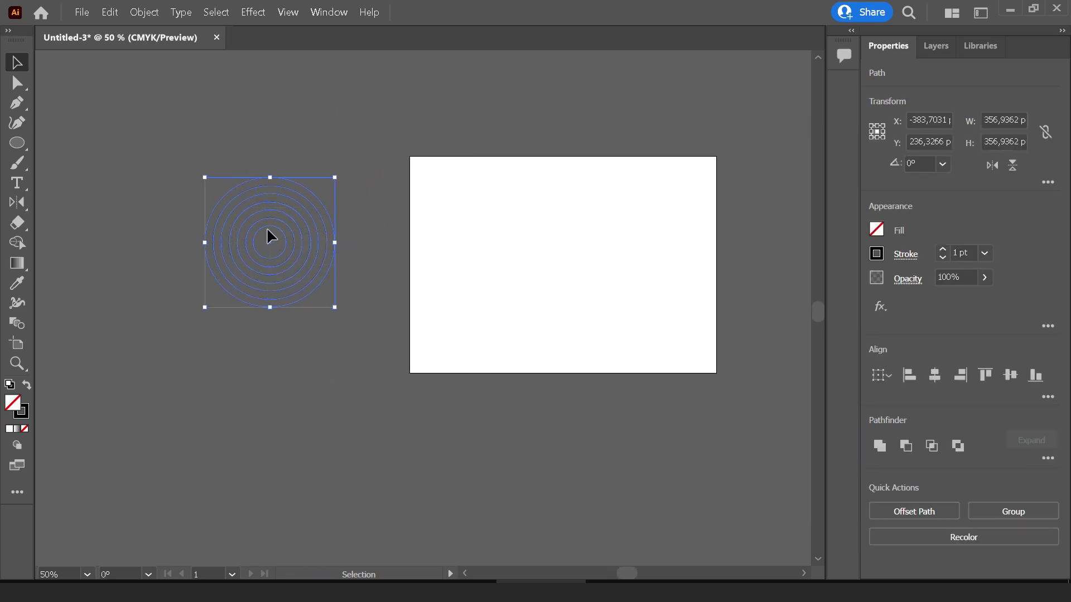
drag(267, 232, 567, 244)
scroll(668, 248, up, 2)
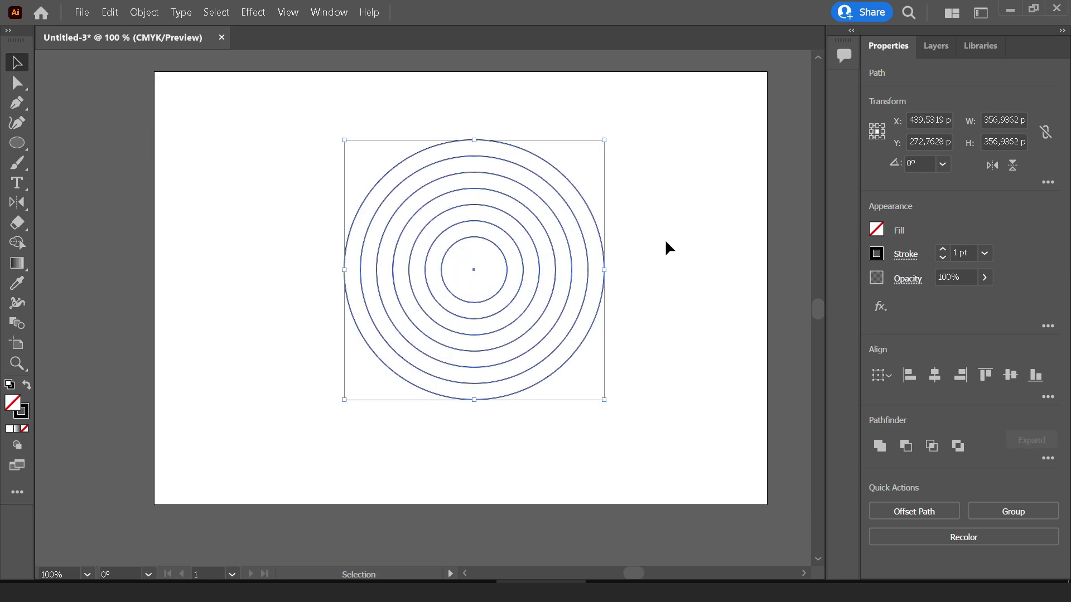
drag(382, 245, 221, 253)
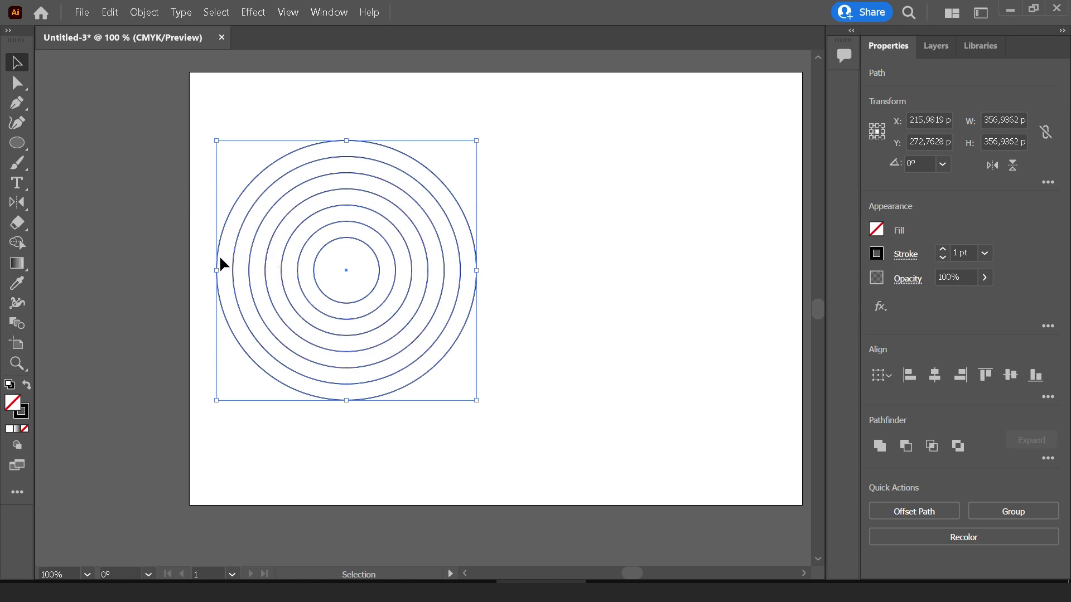
Drag an overlapping copy of the rings straight right, then marquee-select both ring sets
drag(220, 264, 350, 279)
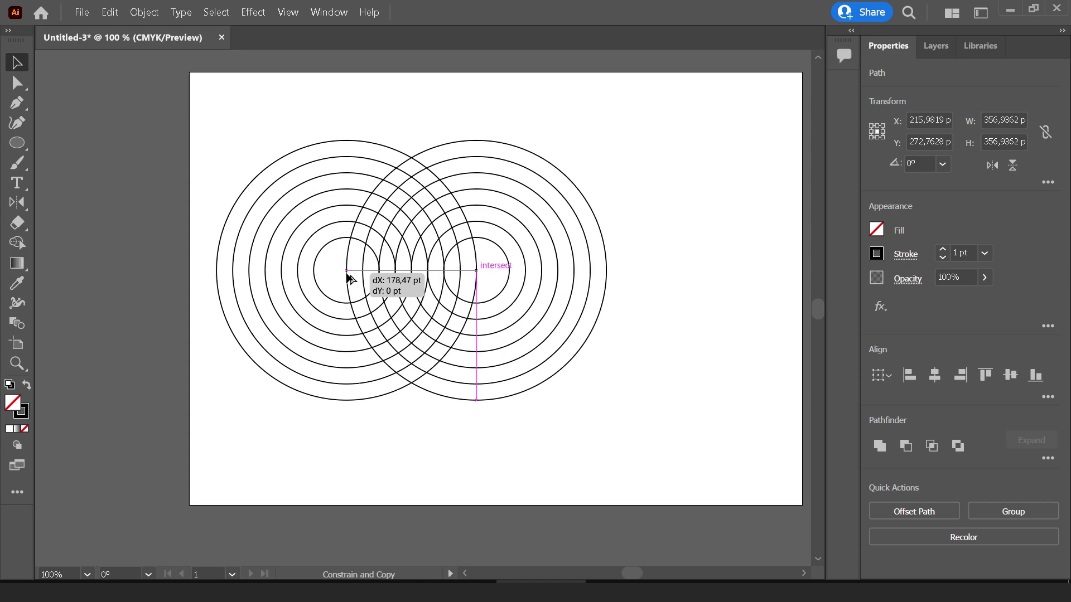
drag(350, 278, 349, 279)
click(677, 234)
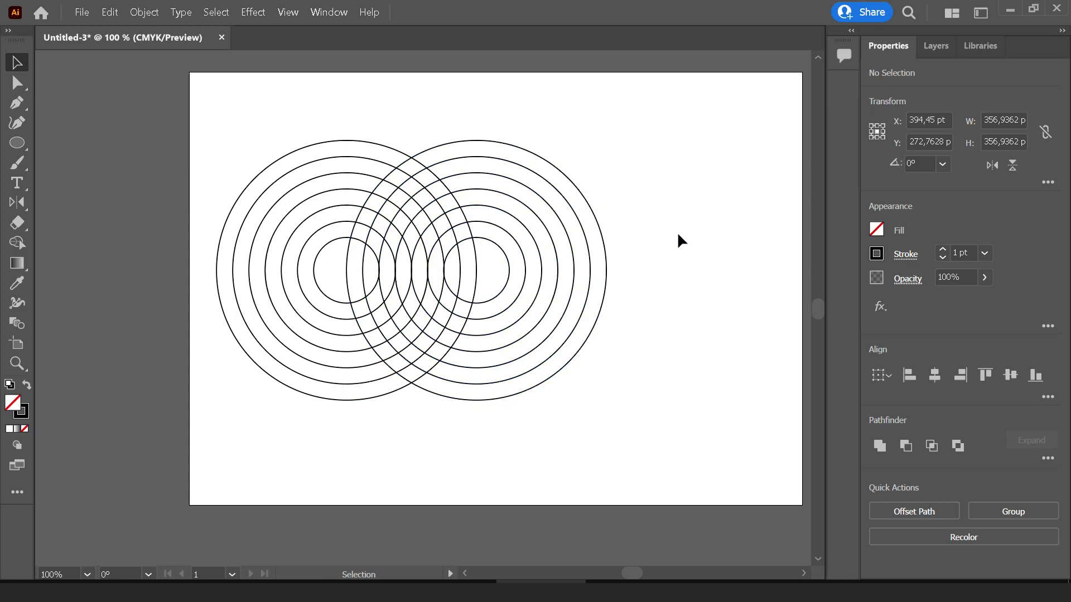
drag(686, 401, 406, 282)
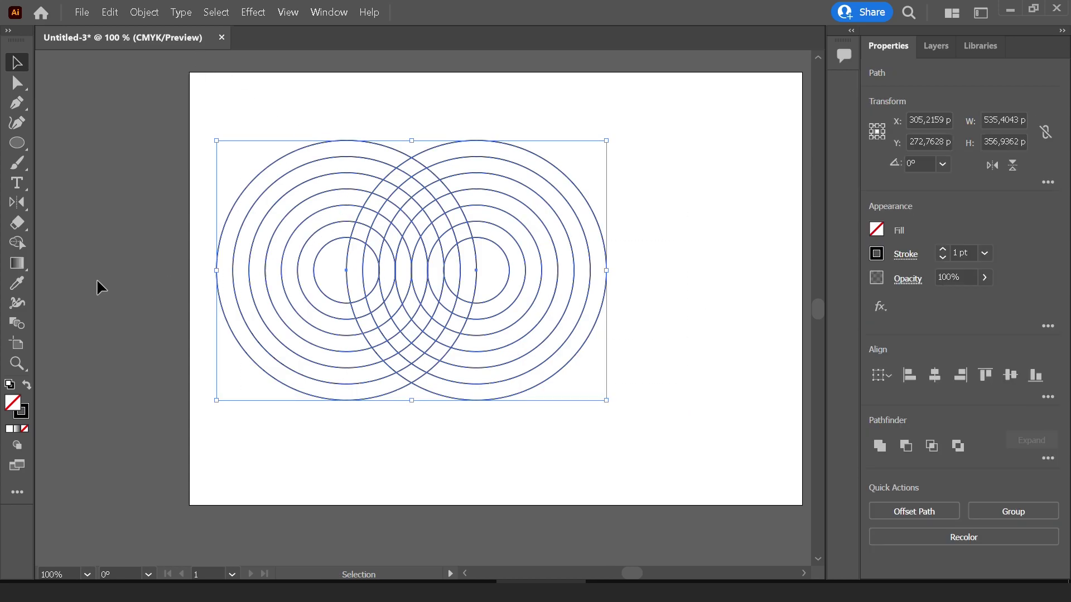
Zoom into the overlap and merge the ring band pieces with Shape Builder
click(18, 243)
key(ctrl+plus)
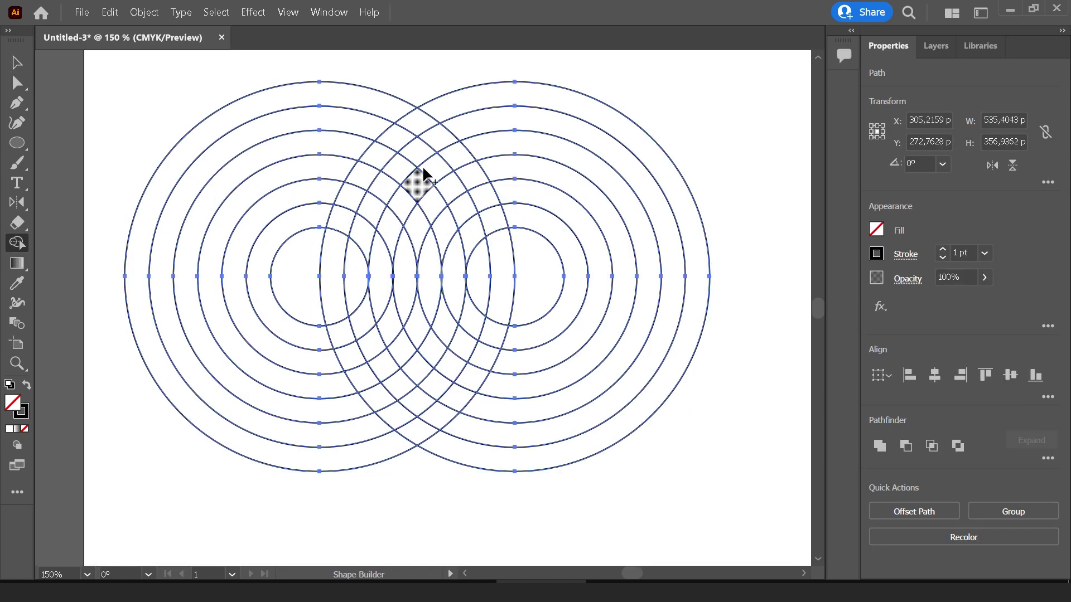
key(ctrl+plus)
drag(431, 124, 506, 236)
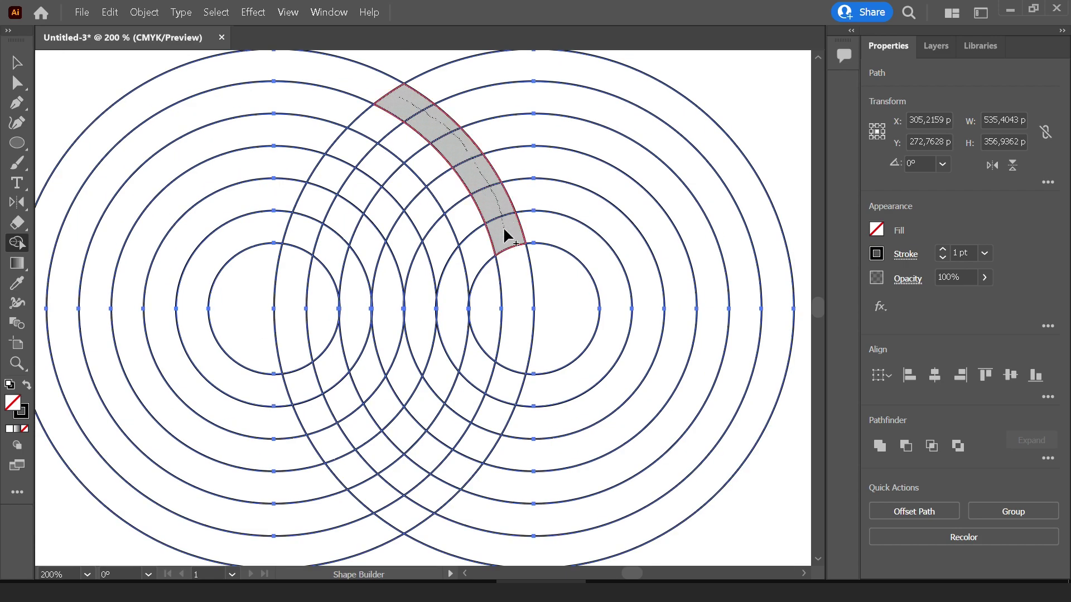
drag(506, 237, 499, 253)
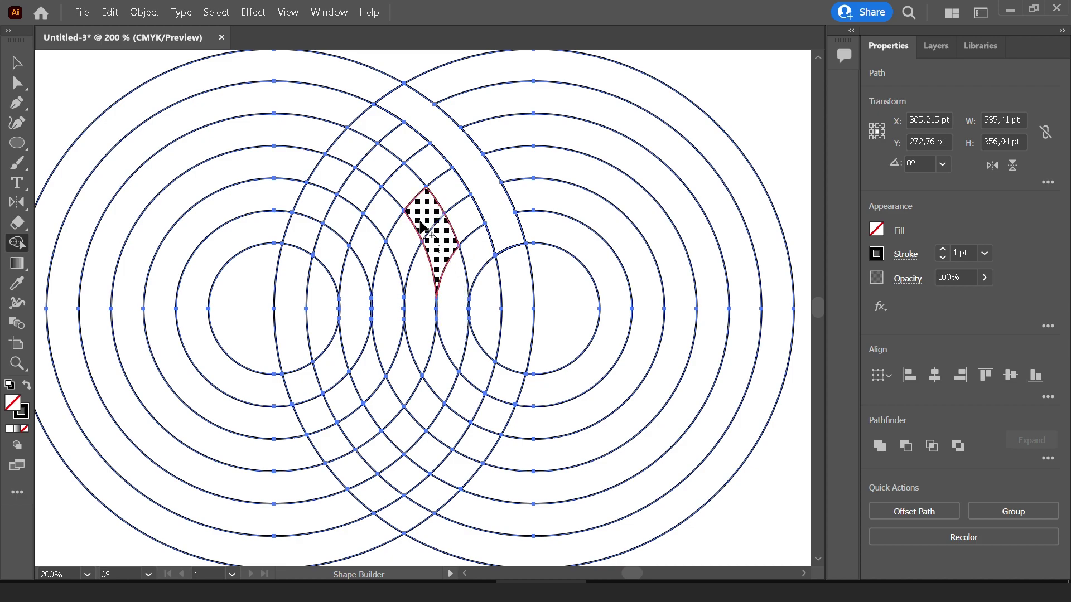
drag(422, 227, 349, 148)
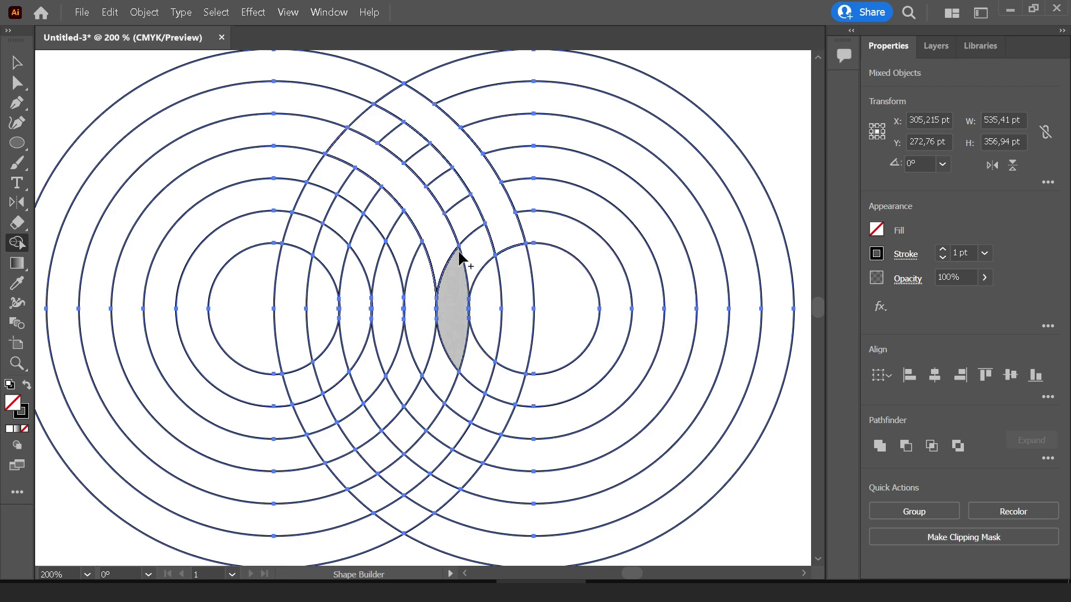
mouse_move(366, 240)
mouse_down()
mouse_move(318, 209)
mouse_move(509, 220)
mouse_up()
Return to the Selection tool, zoom out and inspect an outer circle of the design
key(v)
key(ctrl+minus)
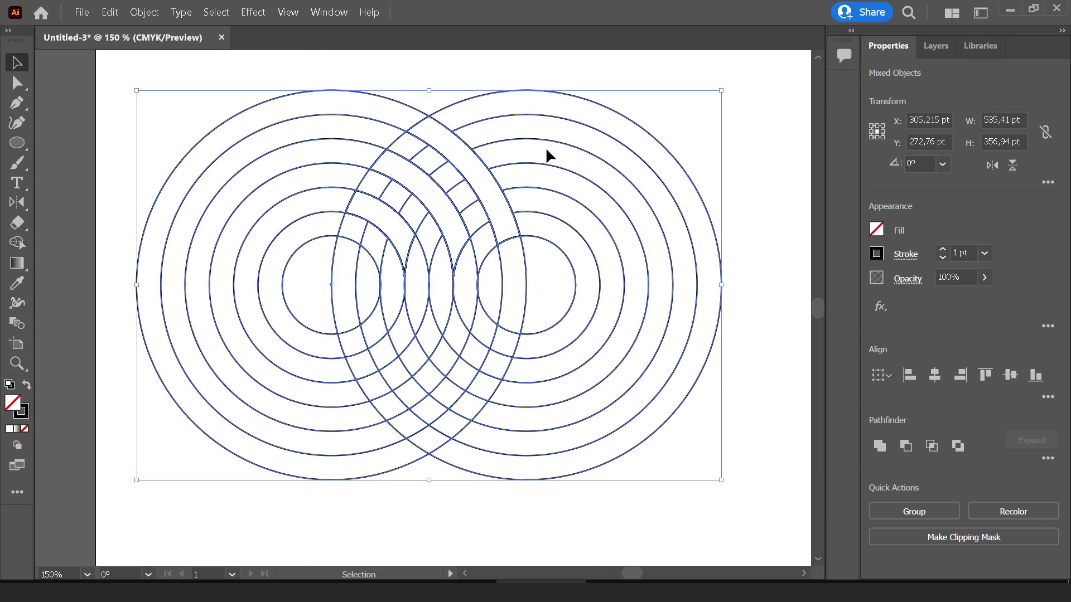
click(549, 156)
key(a)
scroll(540, 187, up, 3)
scroll(405, 229, down, 3)
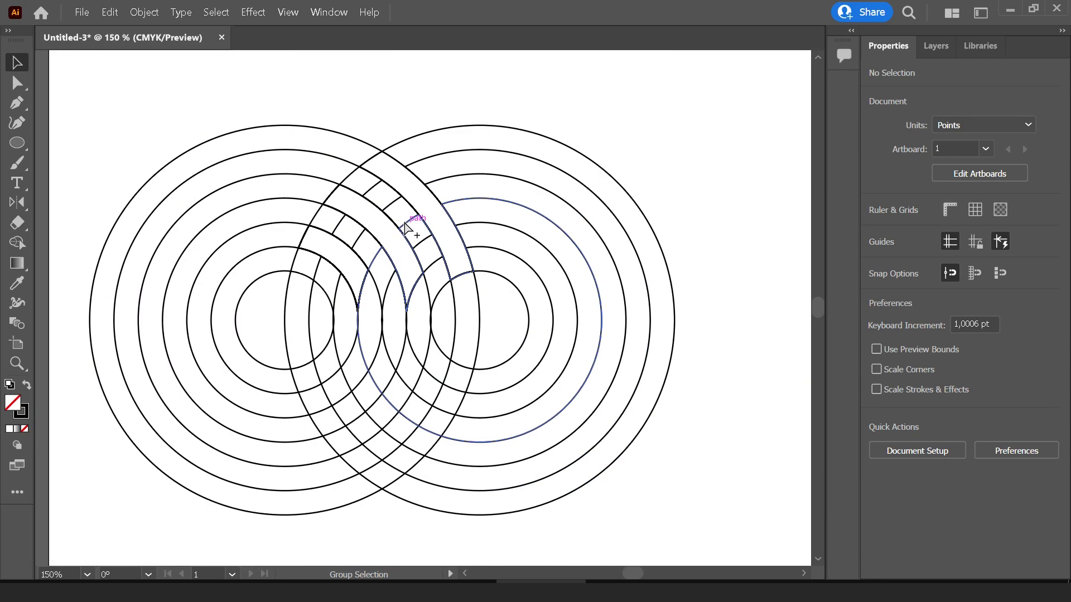
key(v)
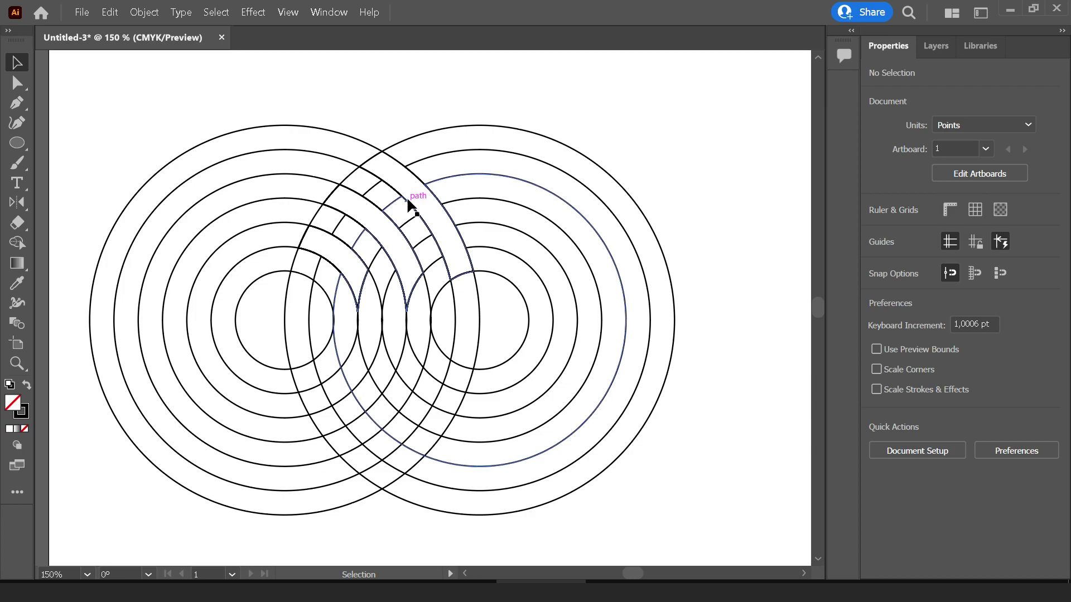
click(407, 205)
click(494, 116)
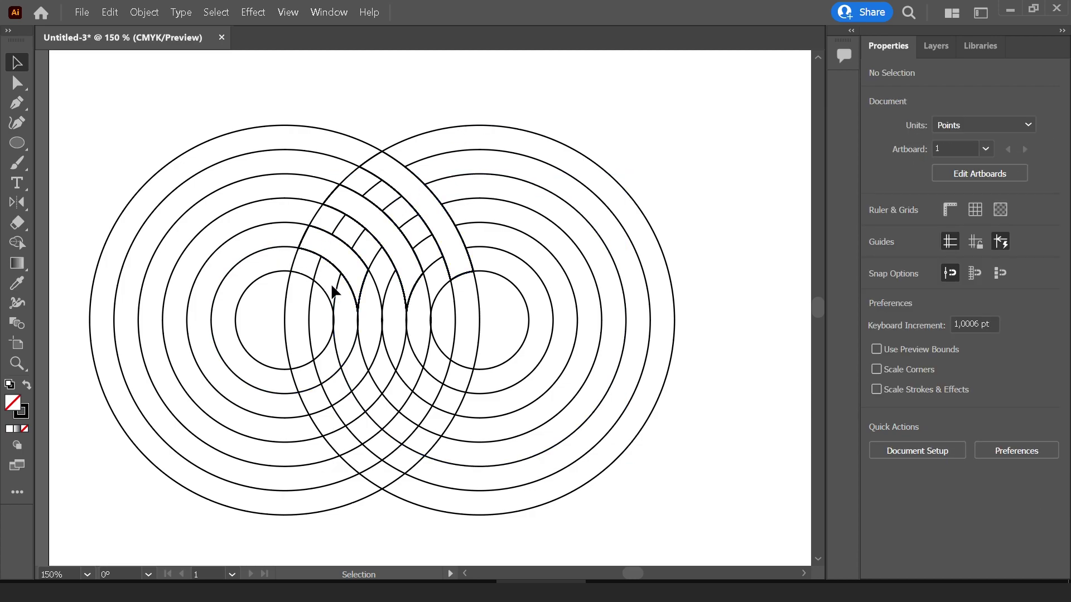
Select all the ring circles and fill them red
click(348, 256)
click(490, 289)
drag(669, 487, 203, 120)
click(877, 229)
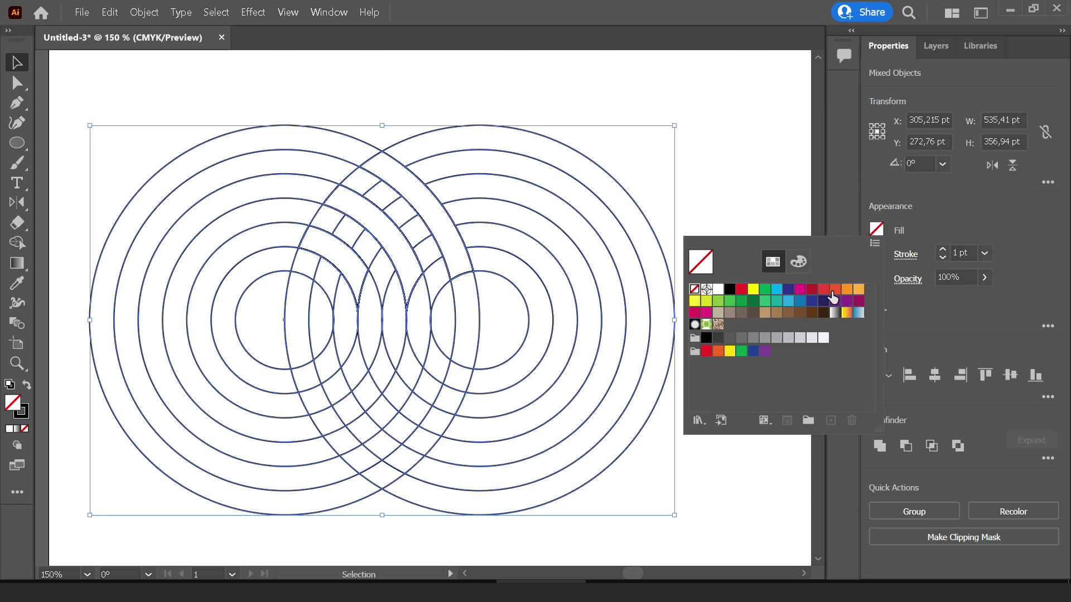
click(730, 282)
click(770, 189)
Move three arc pieces to the right of the rings and set their stroke to None
click(413, 202)
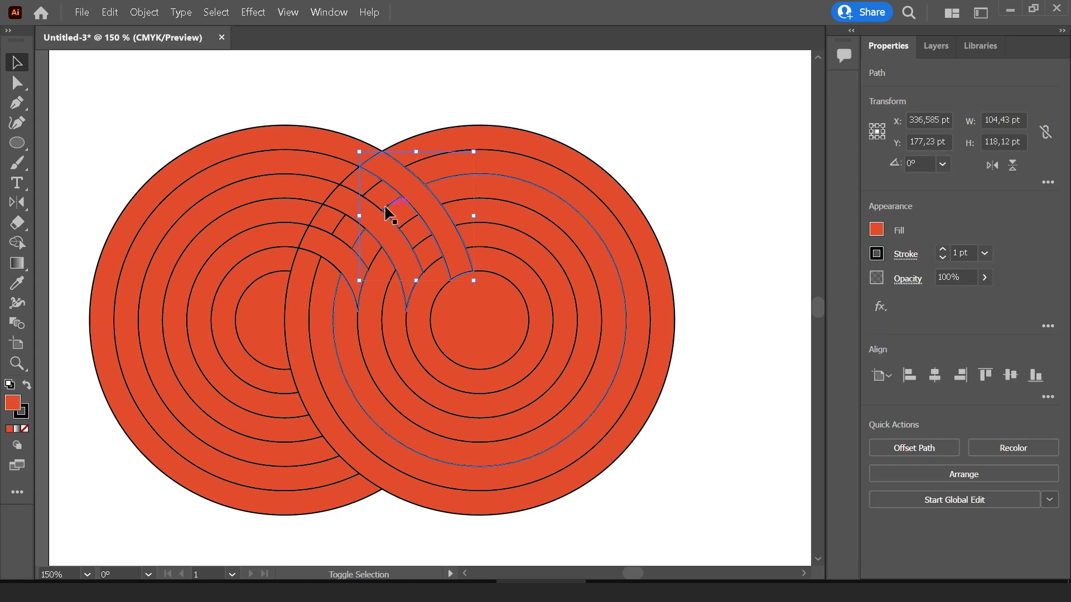
shift+click(357, 225)
shift+click(334, 251)
alt+scroll(427, 253, down, 1)
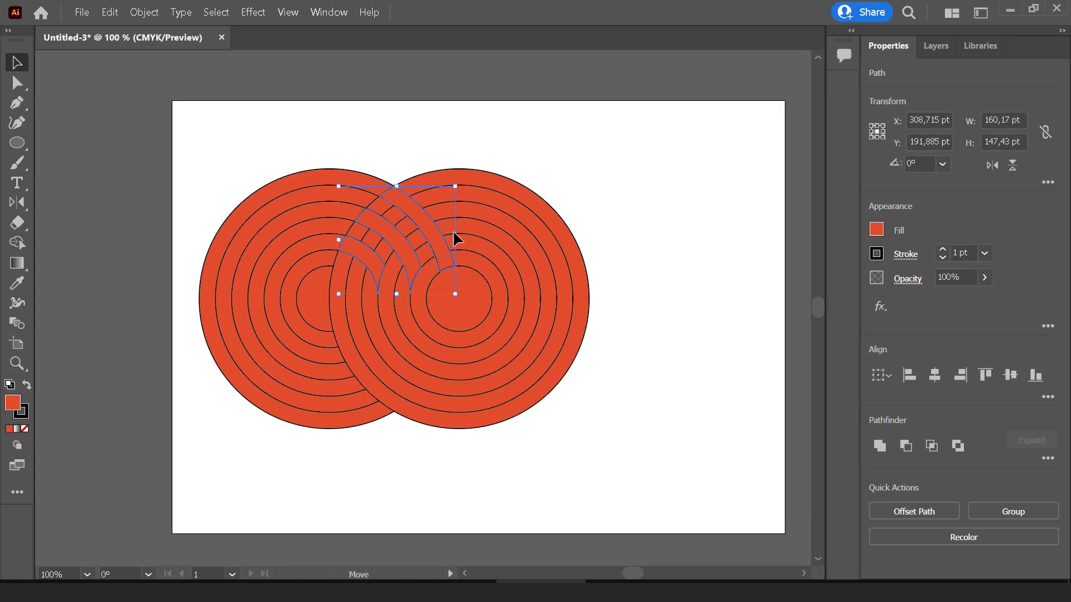
drag(453, 230, 745, 230)
drag(732, 354, 610, 359)
drag(635, 396, 507, 129)
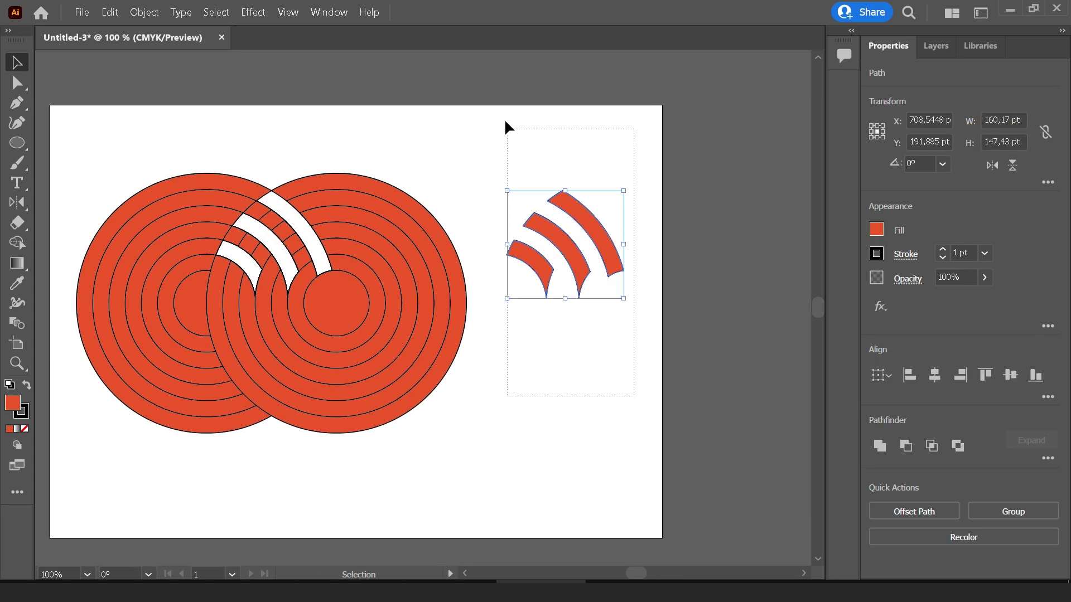
click(877, 254)
click(696, 318)
click(731, 223)
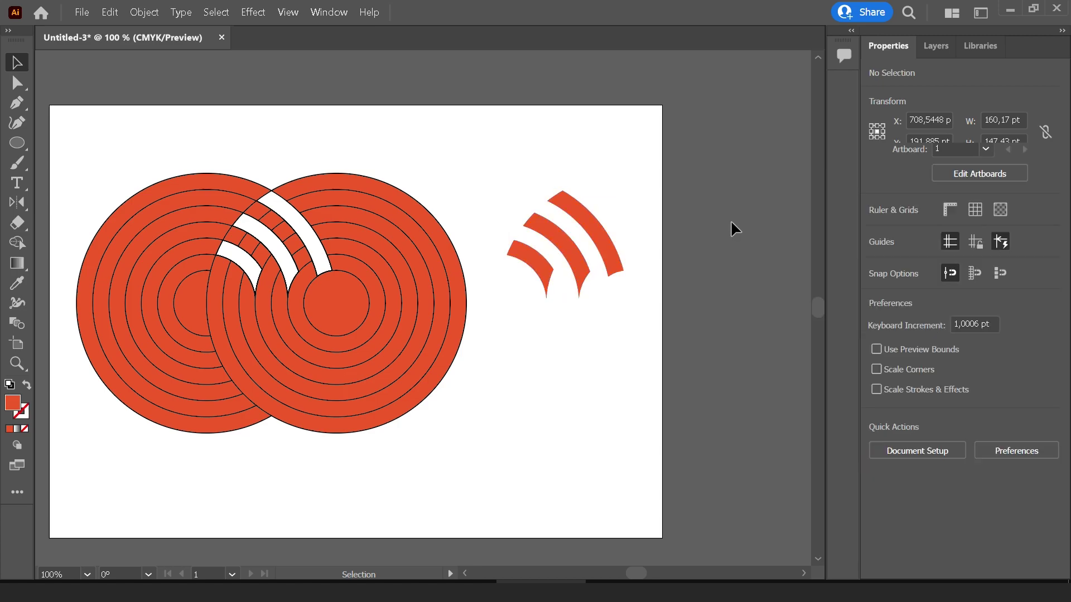
Marquee-select all the artwork on the artboard
click(357, 326)
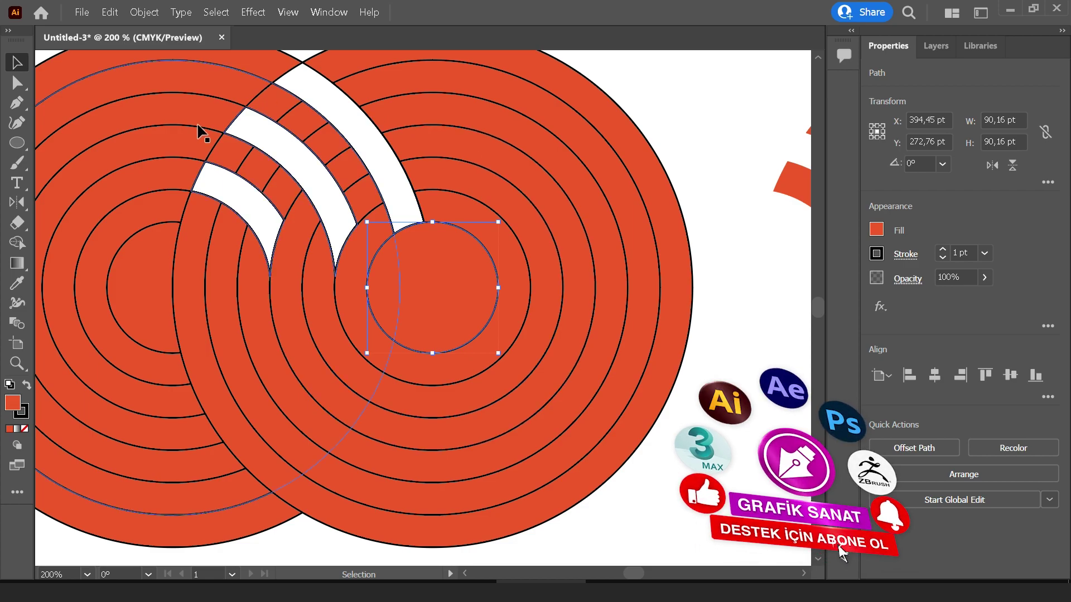
scroll(390, 290, down, 1)
scroll(390, 290, down, 1)
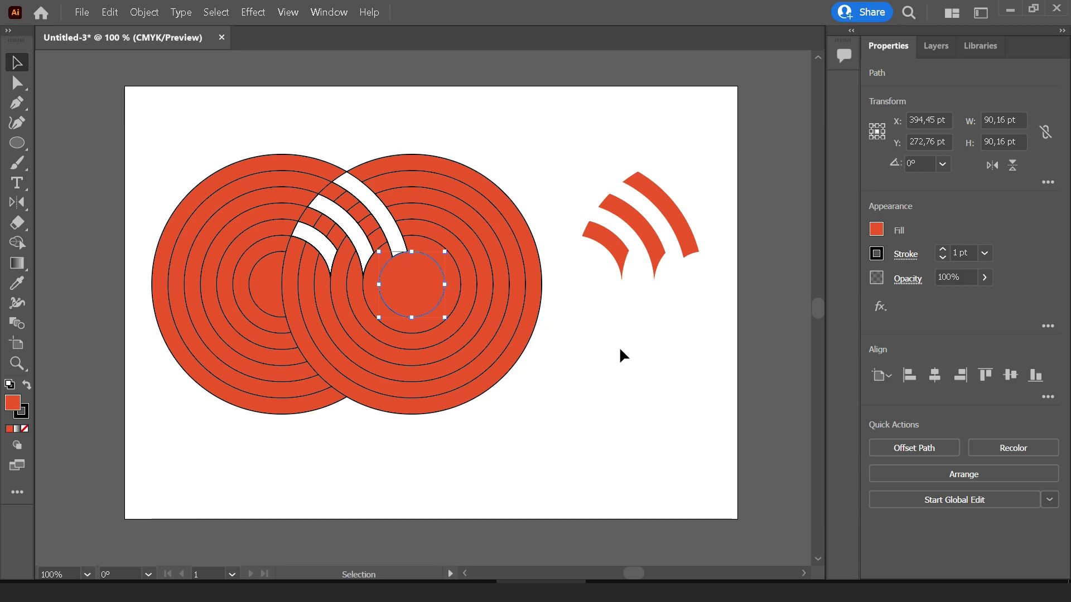
drag(720, 447, 227, 176)
Delete the selected artwork and draw a three-point star to make a red triangle
key(Delete)
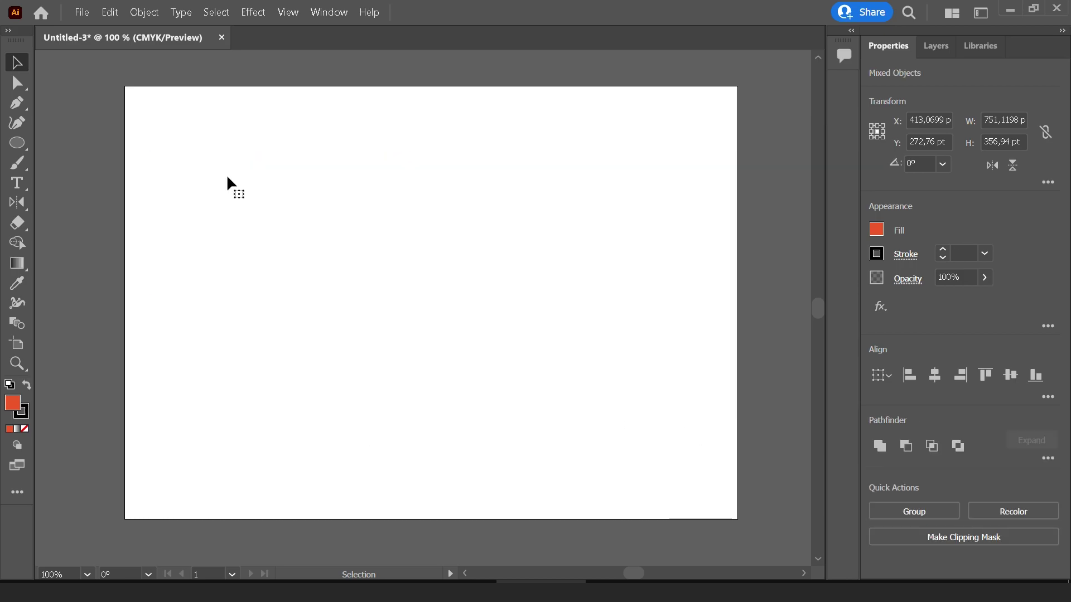
right_click(22, 145)
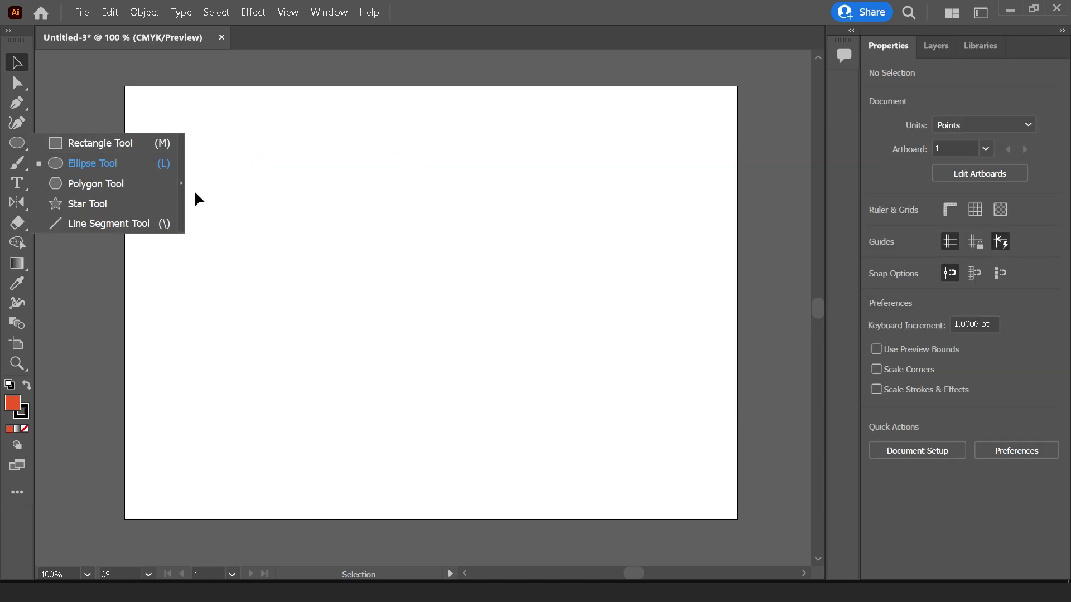
click(81, 203)
click(297, 178)
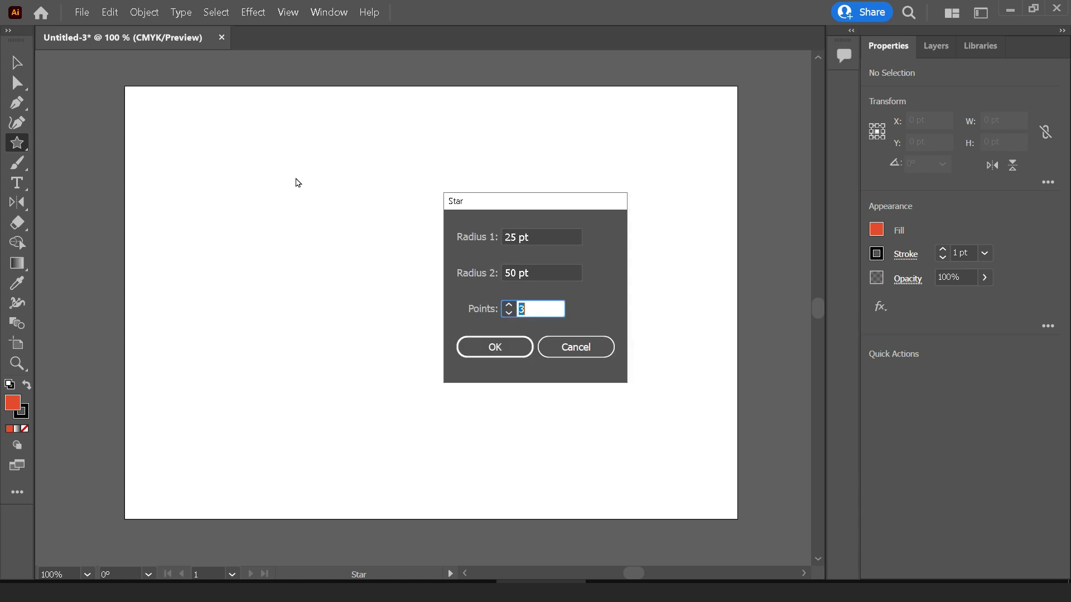
key(Return)
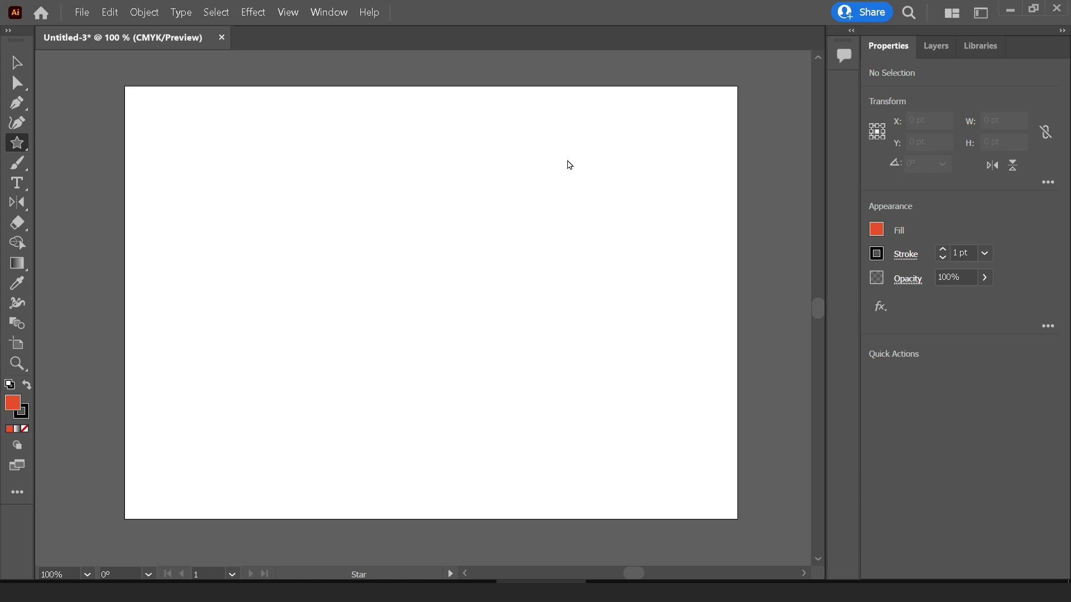
Move the triangle down the artboard and rotate it to point upward
key(v)
mouse_move(325, 183)
mouse_down()
mouse_move(325, 271)
mouse_move(461, 159)
mouse_move(262, 282)
mouse_up()
drag(340, 253, 337, 273)
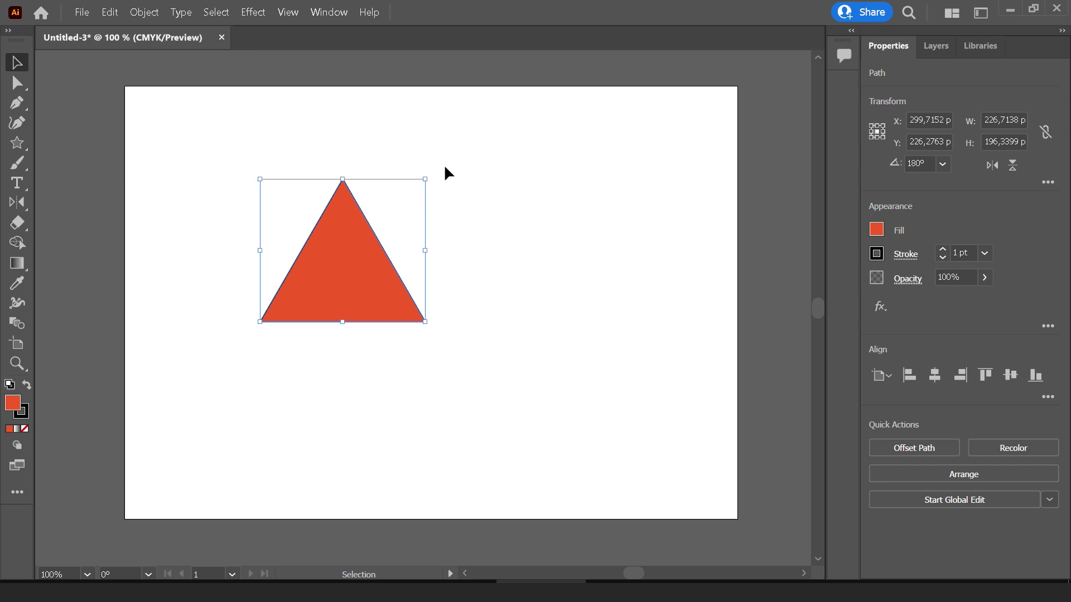
mouse_move(432, 173)
mouse_down()
mouse_move(405, 252)
mouse_move(305, 254)
mouse_move(286, 196)
mouse_move(426, 203)
mouse_move(359, 157)
mouse_move(390, 213)
mouse_up()
Set the triangle's fill to None and enlarge it to about twice its size
click(877, 229)
click(693, 287)
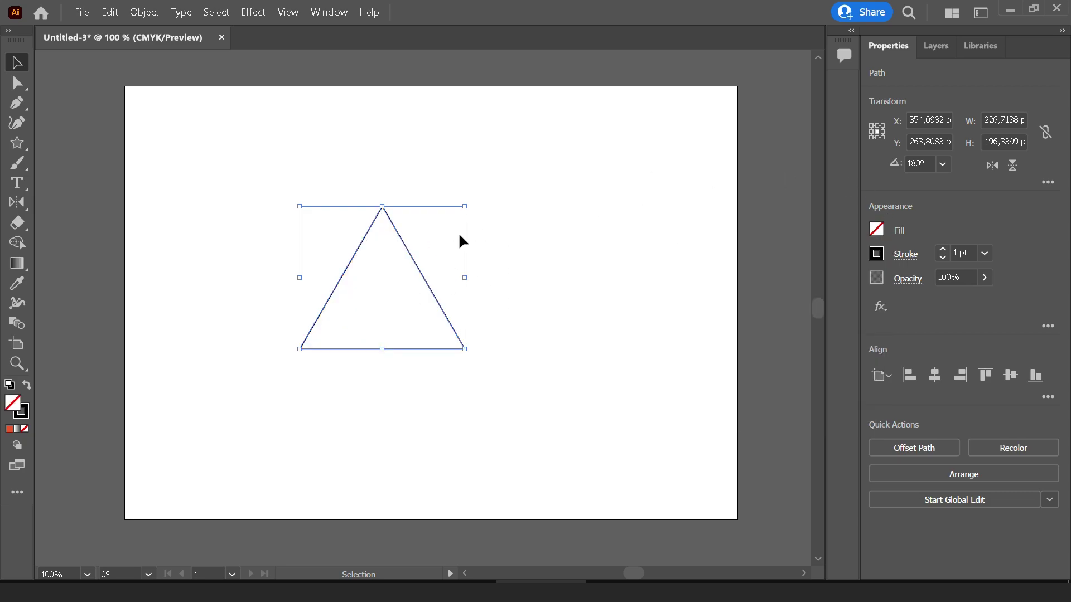
drag(464, 207, 553, 130)
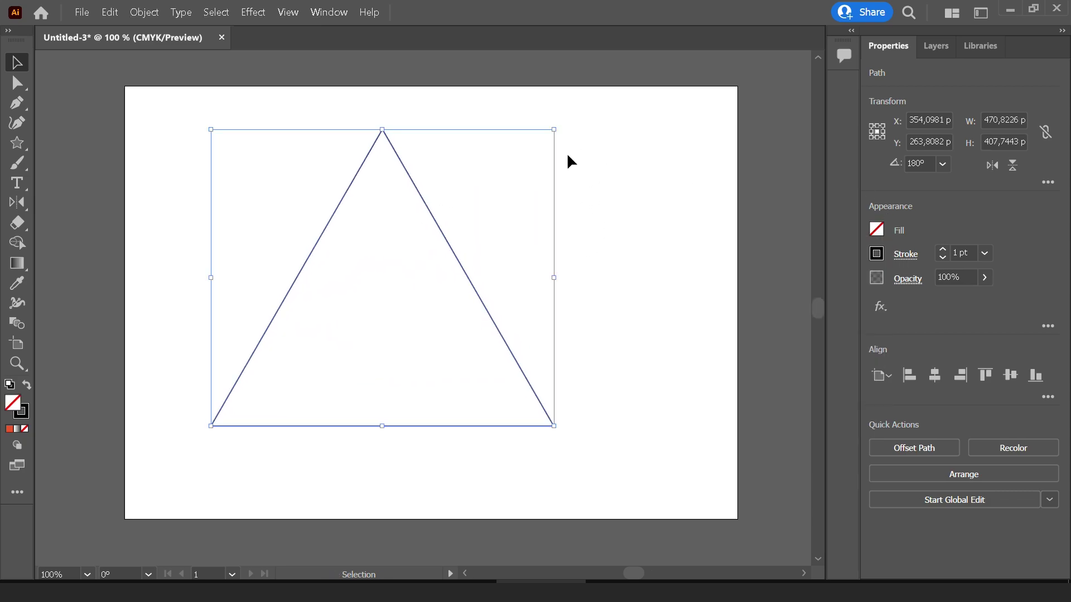
key(a)
key(v)
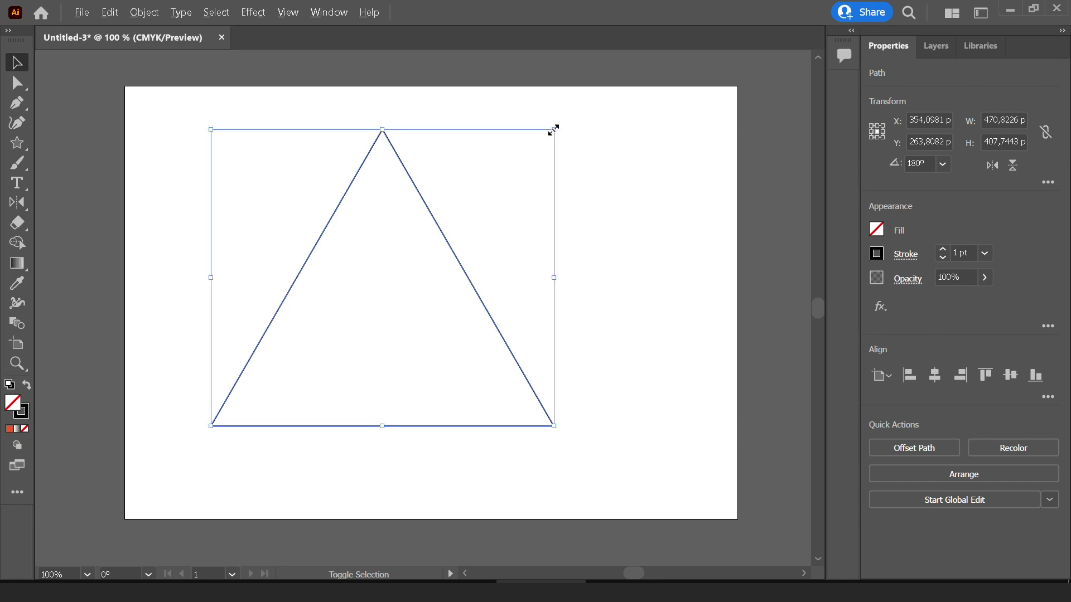
Place a smaller copy of the triangle inside it, then select both triangles
drag(554, 130, 461, 231)
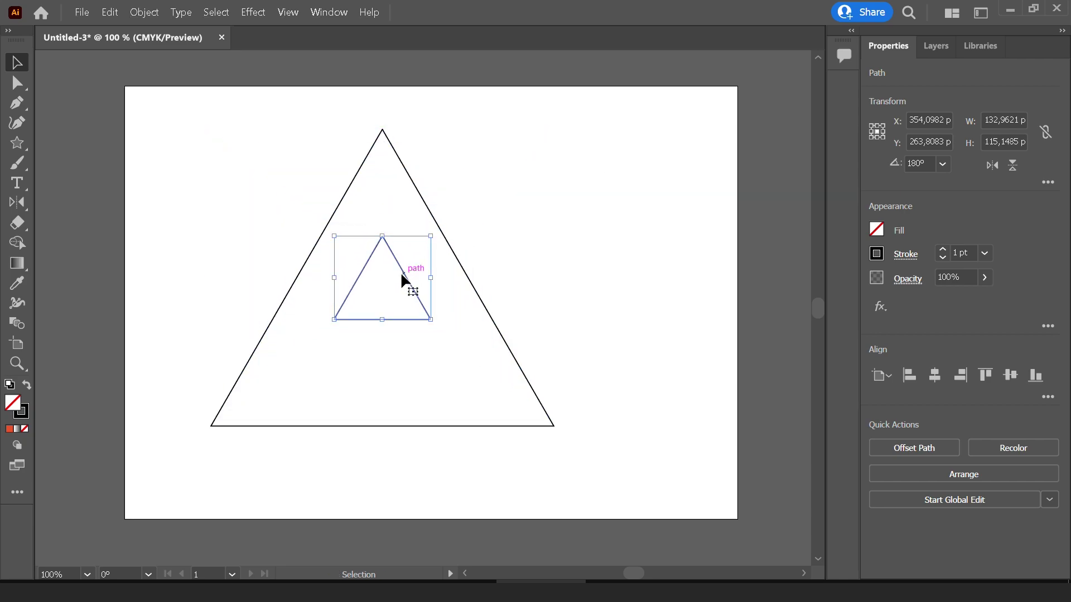
drag(400, 268, 402, 282)
click(503, 251)
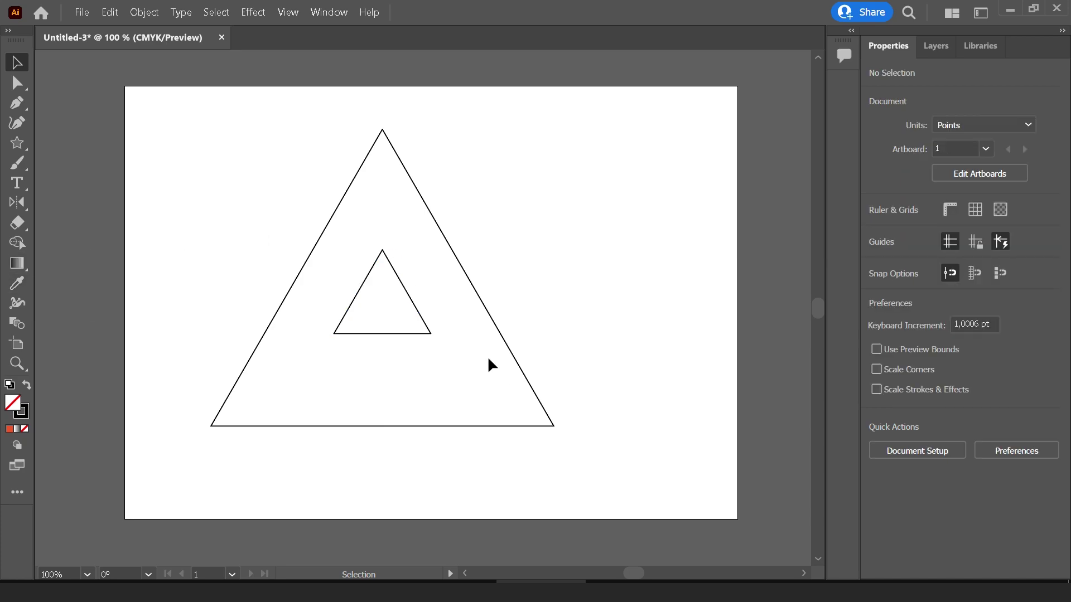
drag(489, 273, 215, 232)
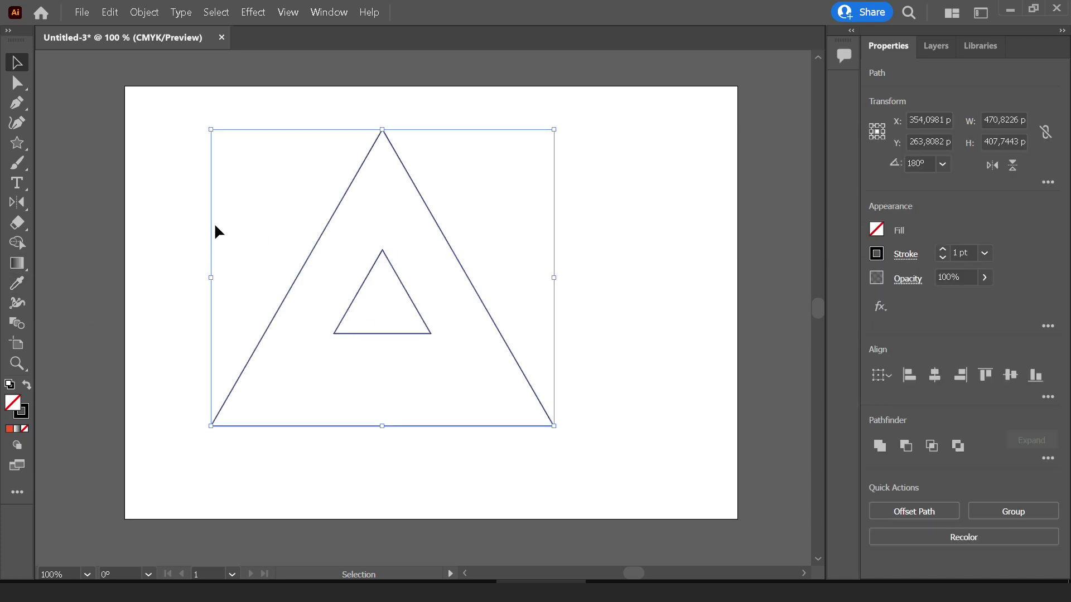
Blend the outer triangle with the inner one, then reselect the triangle blend
click(17, 323)
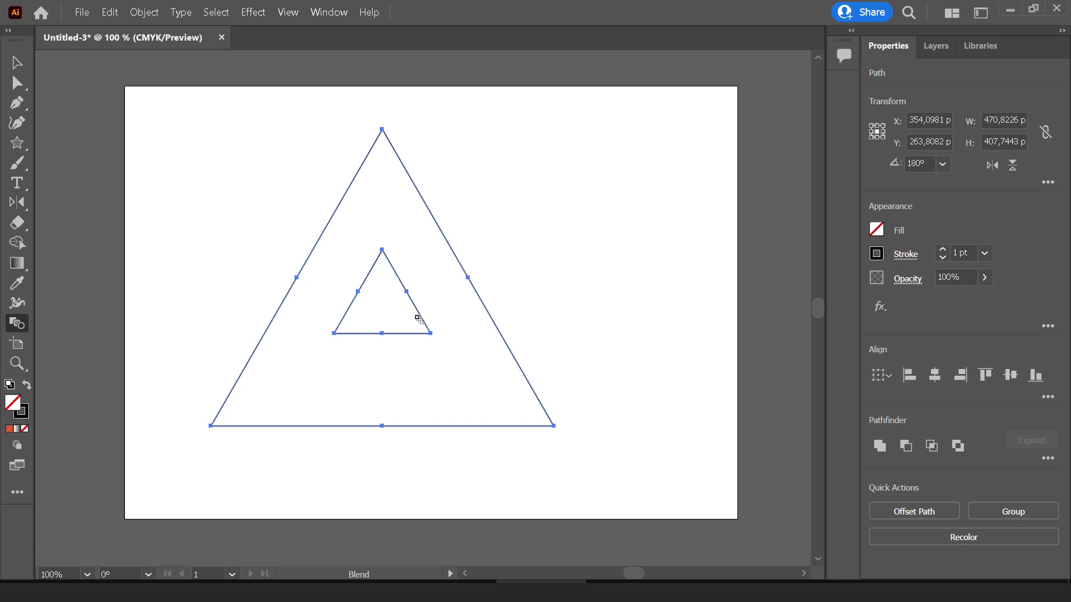
click(304, 267)
key(v)
click(583, 256)
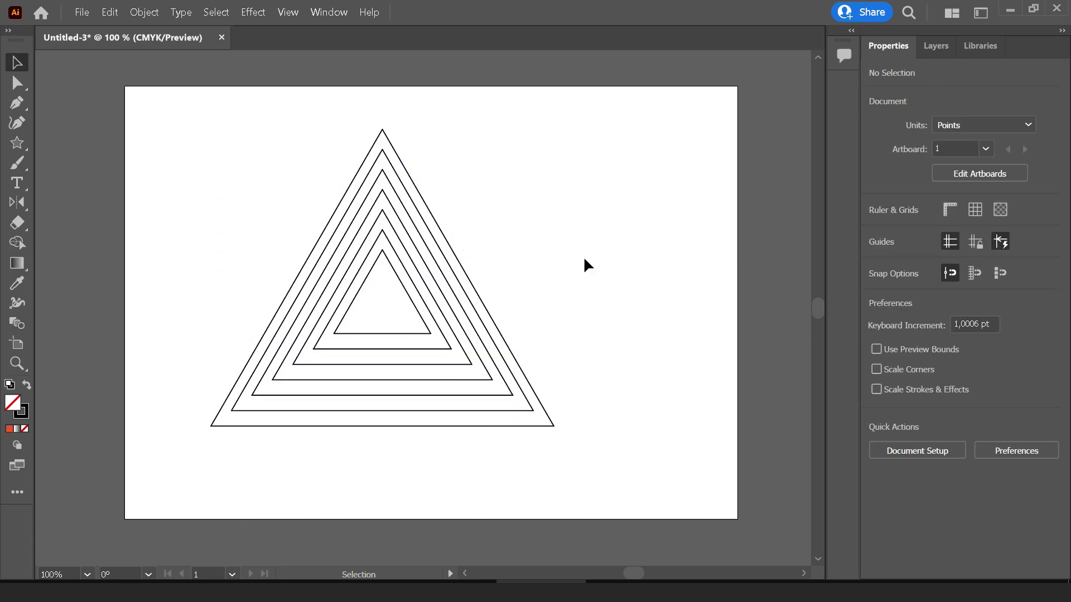
scroll(385, 304, up, 3)
scroll(385, 309, down, 2)
scroll(491, 289, up, 2)
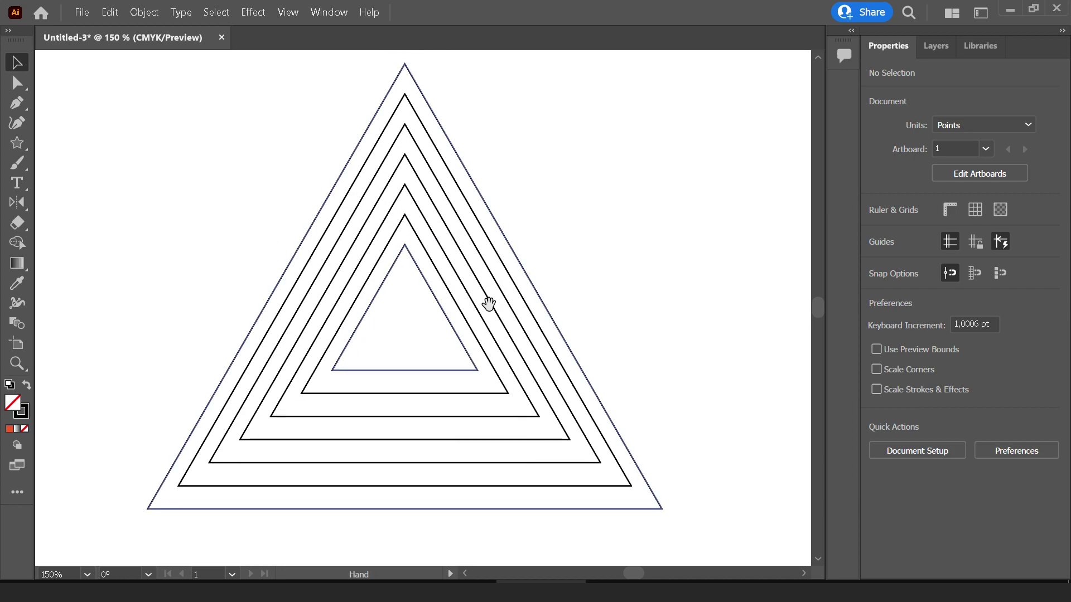
scroll(564, 276, down, 1)
scroll(566, 287, down, 1)
drag(566, 287, 371, 144)
Move the triangle left and draw a long vertical line on the right
scroll(485, 290, up, 1)
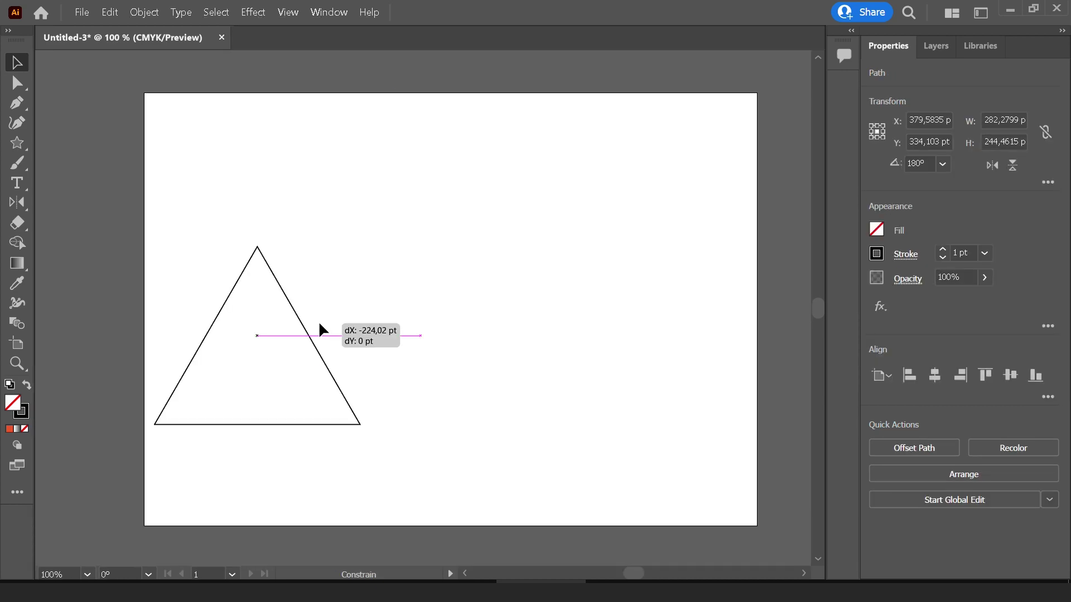
drag(346, 227, 321, 212)
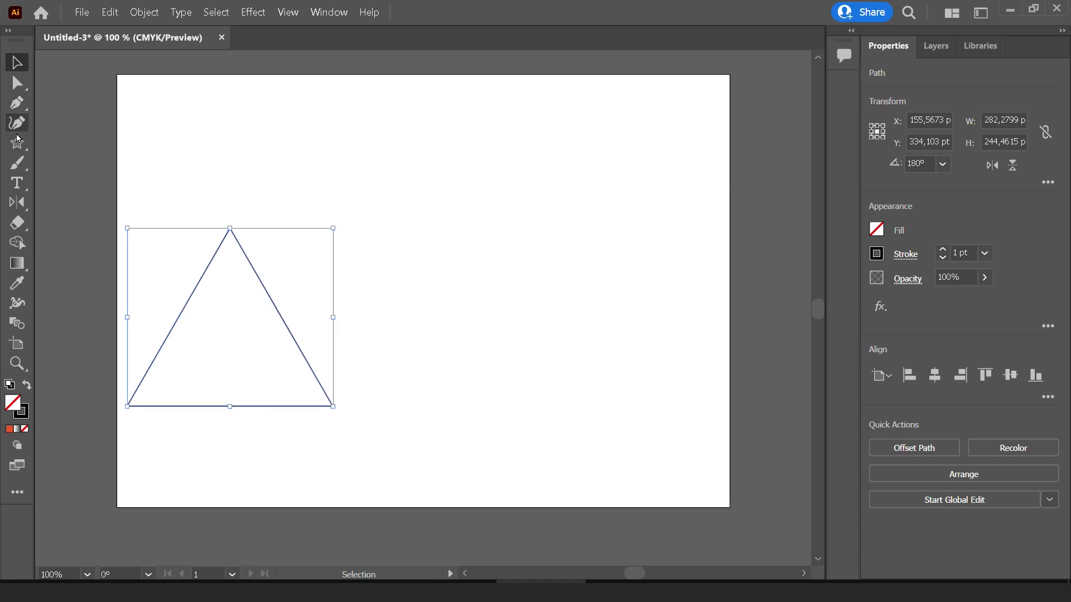
drag(18, 143, 137, 222)
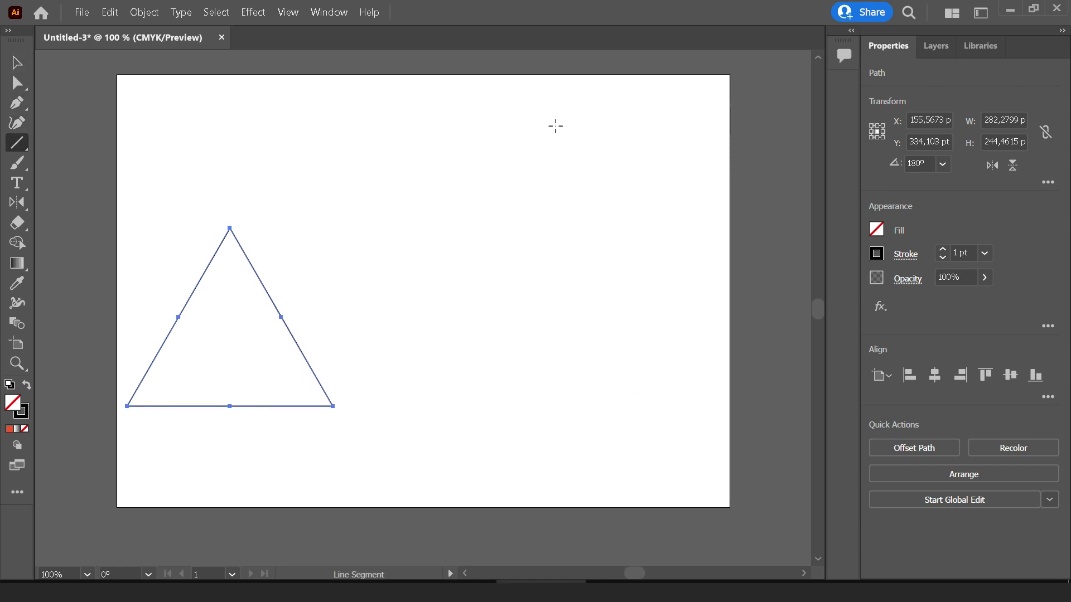
drag(550, 87, 550, 479)
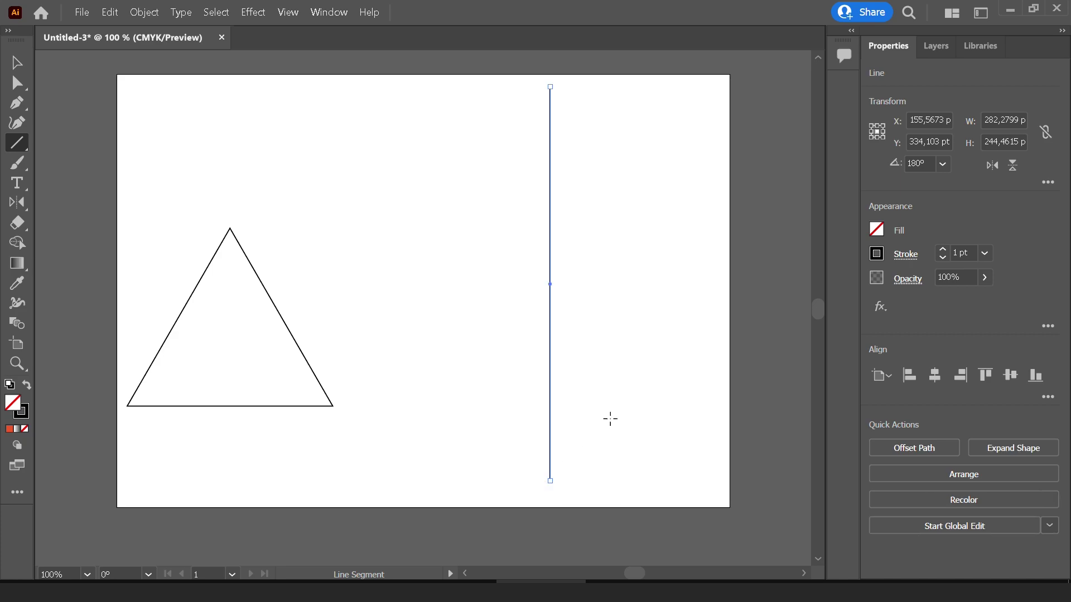
key(v)
click(587, 233)
click(550, 231)
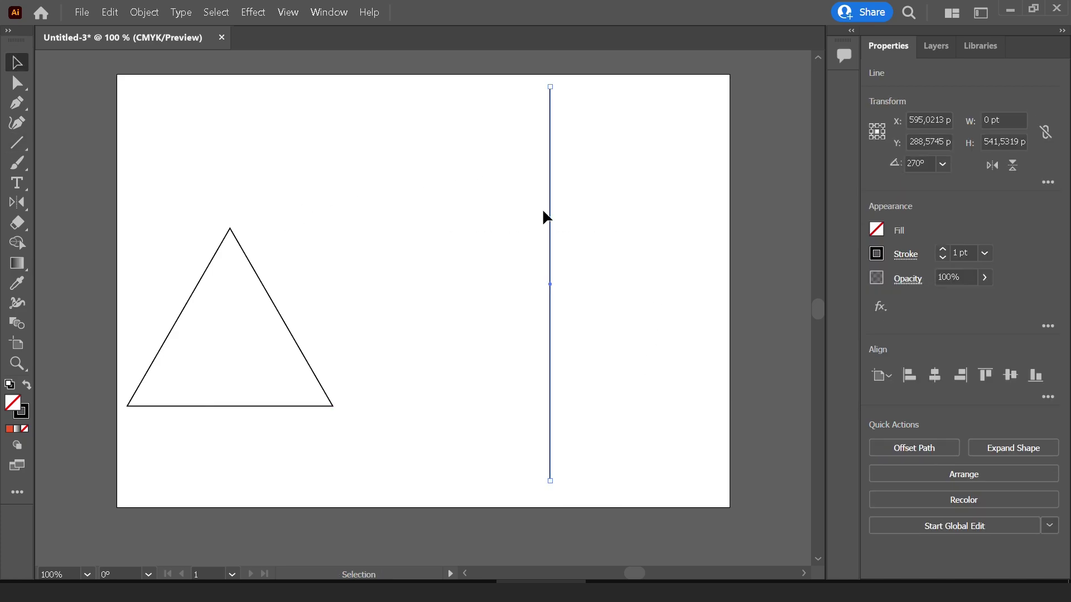
Duplicate the line leftward with Ctrl+D repeats, then delete the inner copies
drag(549, 215, 529, 214)
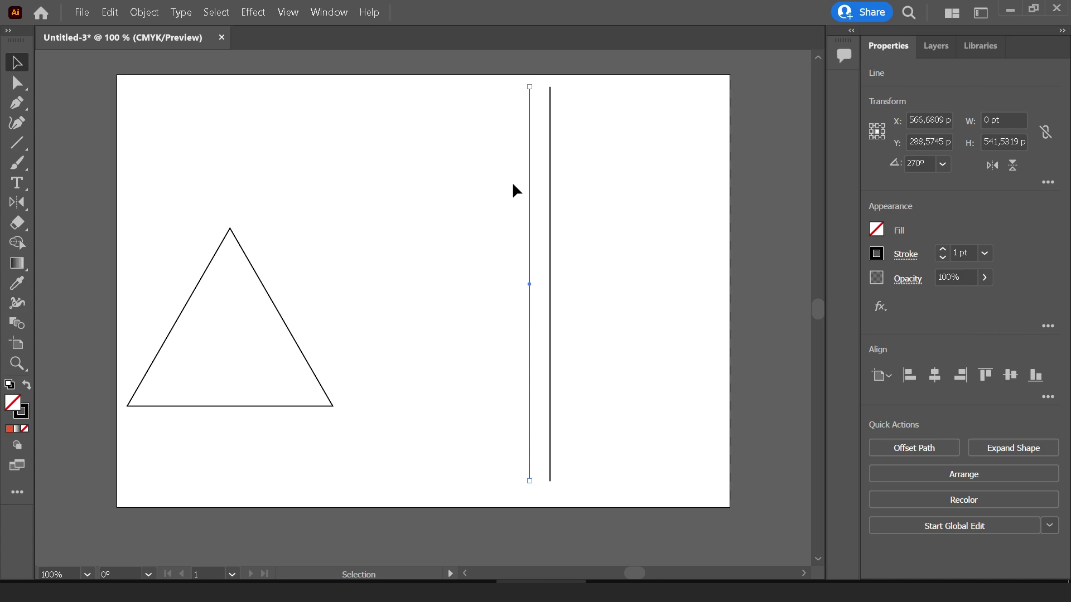
key(ctrl+d)
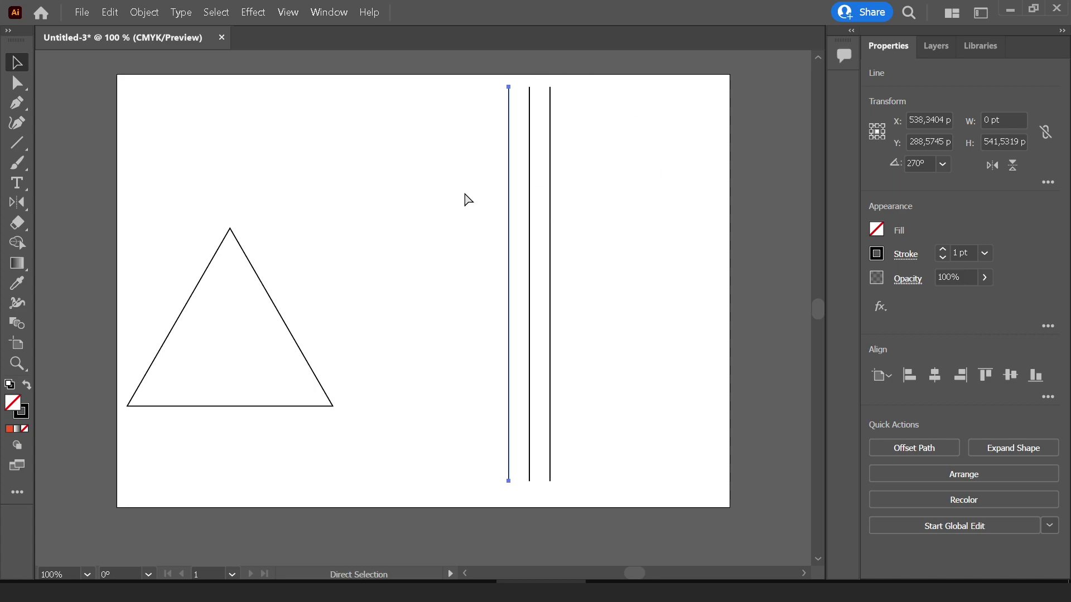
key(ctrl+d)
key(ctrl+d)
key(ctrl+d)
key(ctrl+d)
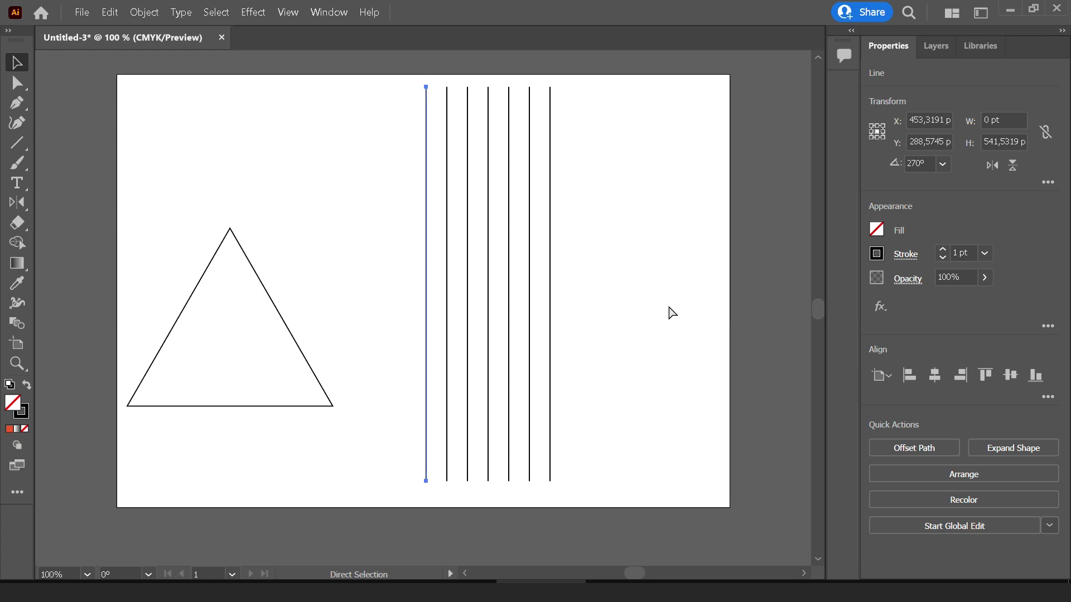
key(ctrl+d)
key(ctrl+d)
key(ctrl+d)
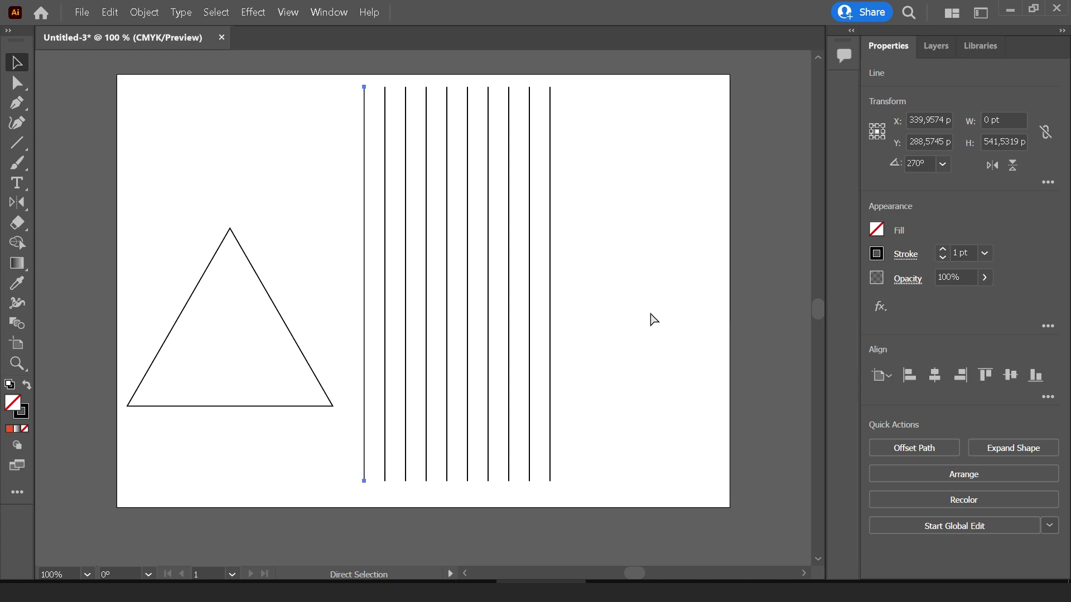
mouse_move(651, 301)
mouse_down()
mouse_move(463, 252)
mouse_move(378, 258)
mouse_up()
key(Delete)
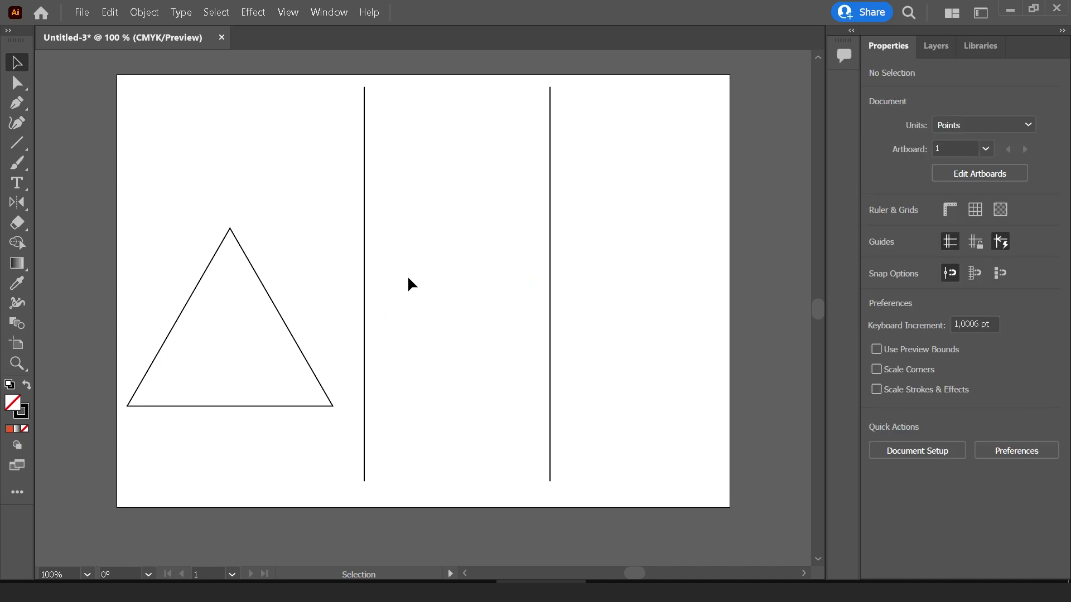
Blend the two vertical lines with 20 specified steps
drag(567, 220, 246, 99)
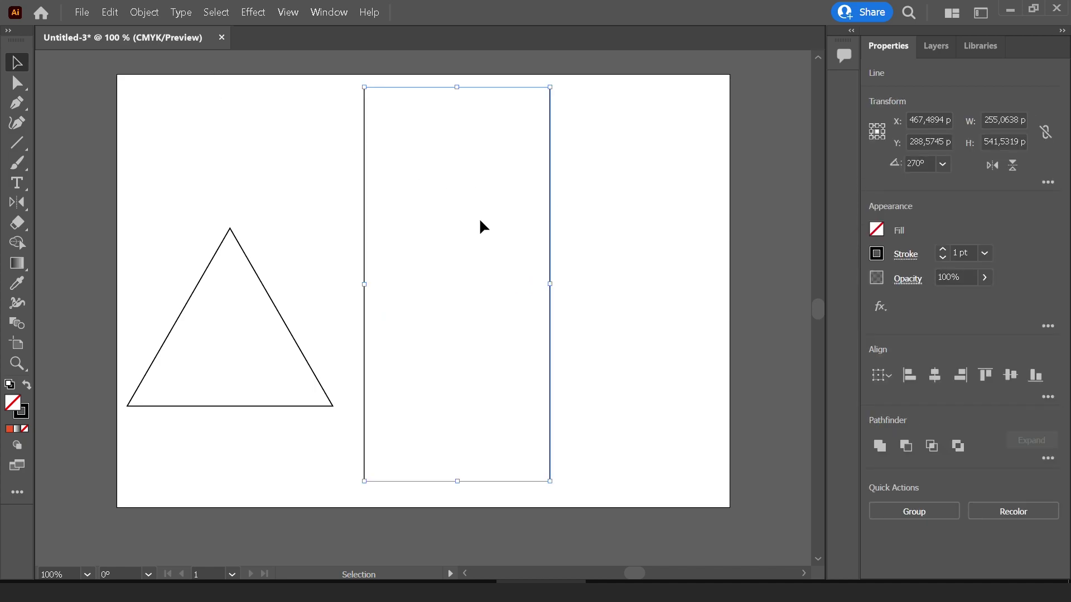
click(16, 324)
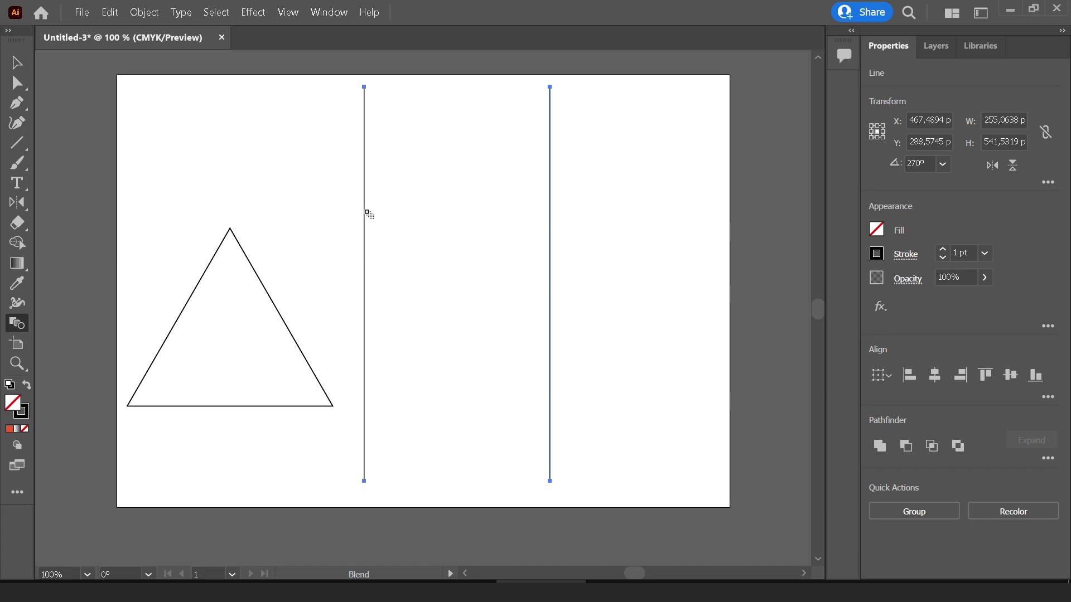
click(549, 176)
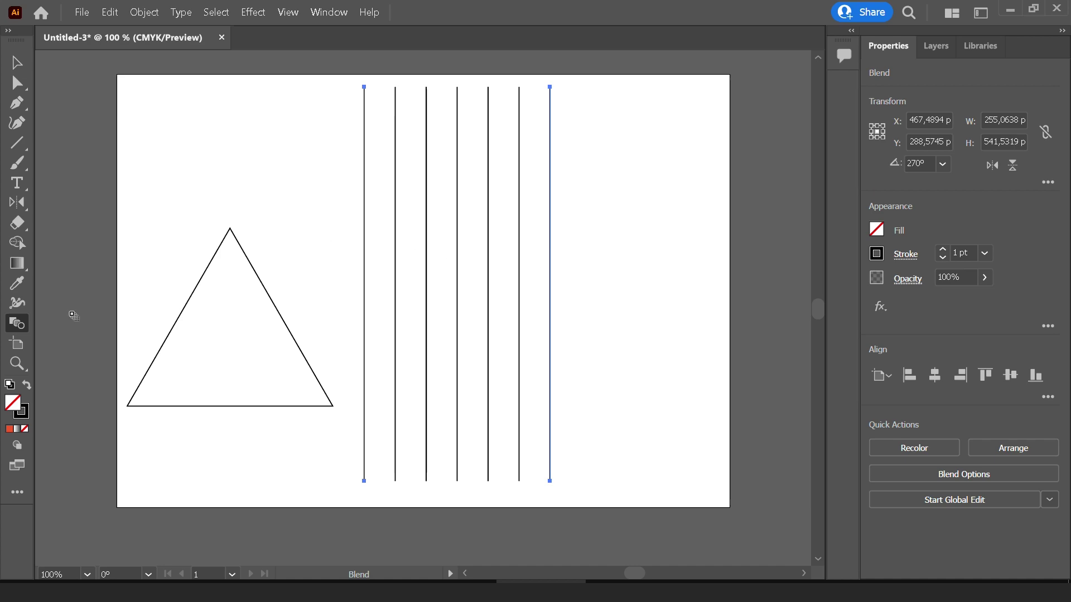
double_click(16, 324)
click(853, 144)
key(Up)
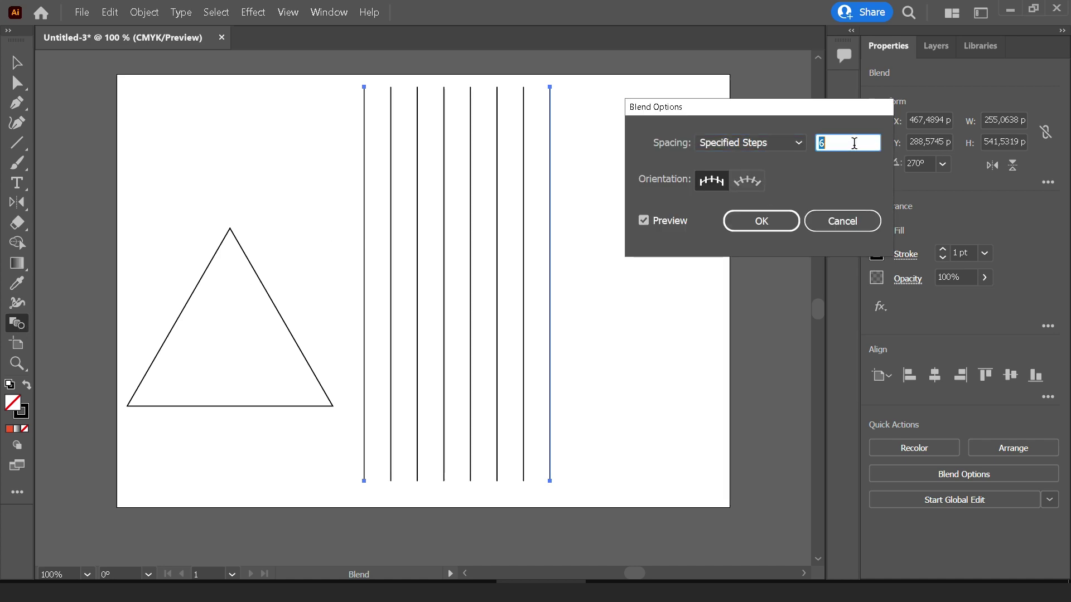
key(Up)
key(Up)
key(Up)
key(Up)
key(Up)
key(Up)
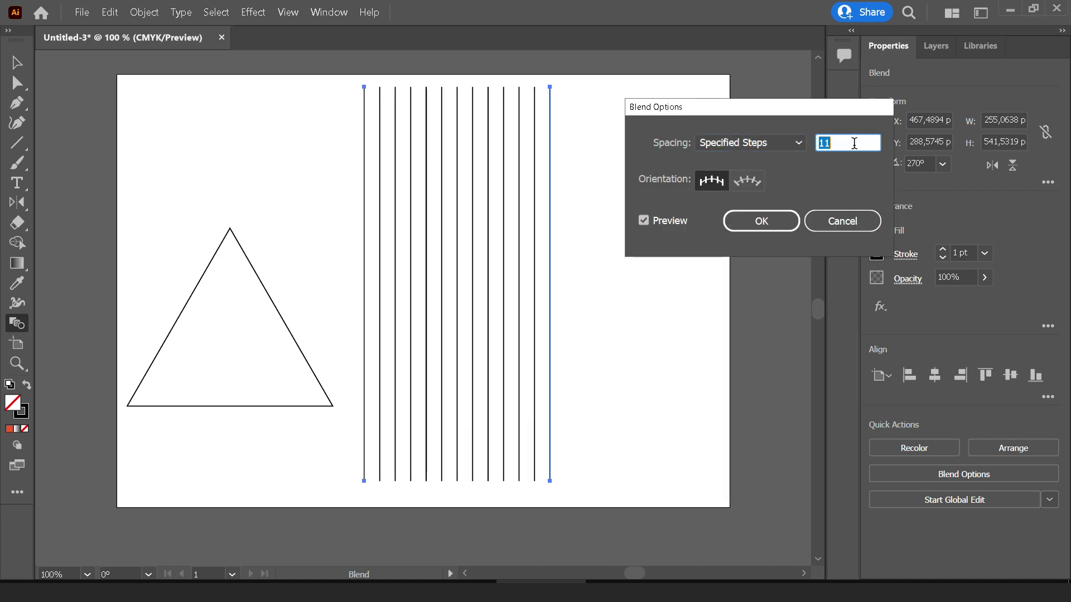
key(Up)
key(Up)
key(Up)
key(Up)
key(Up)
key(Up)
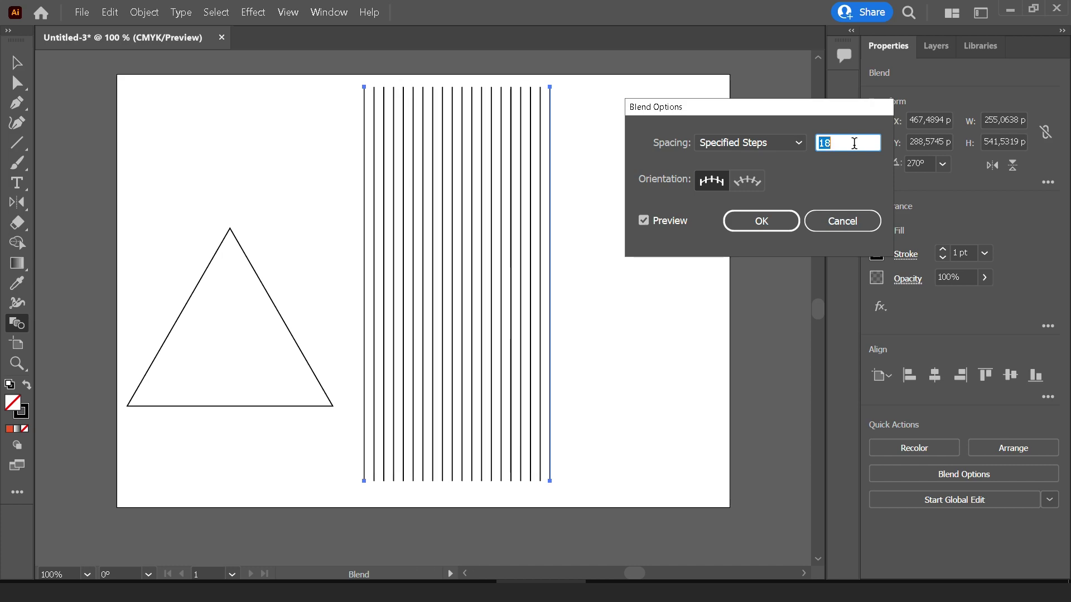
key(Up)
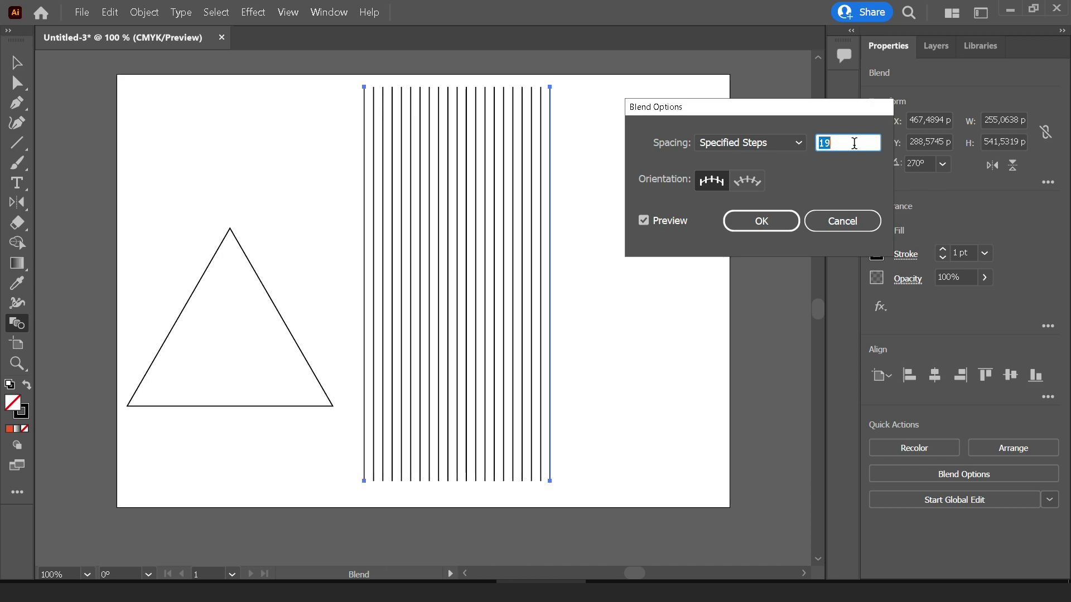
key(Up)
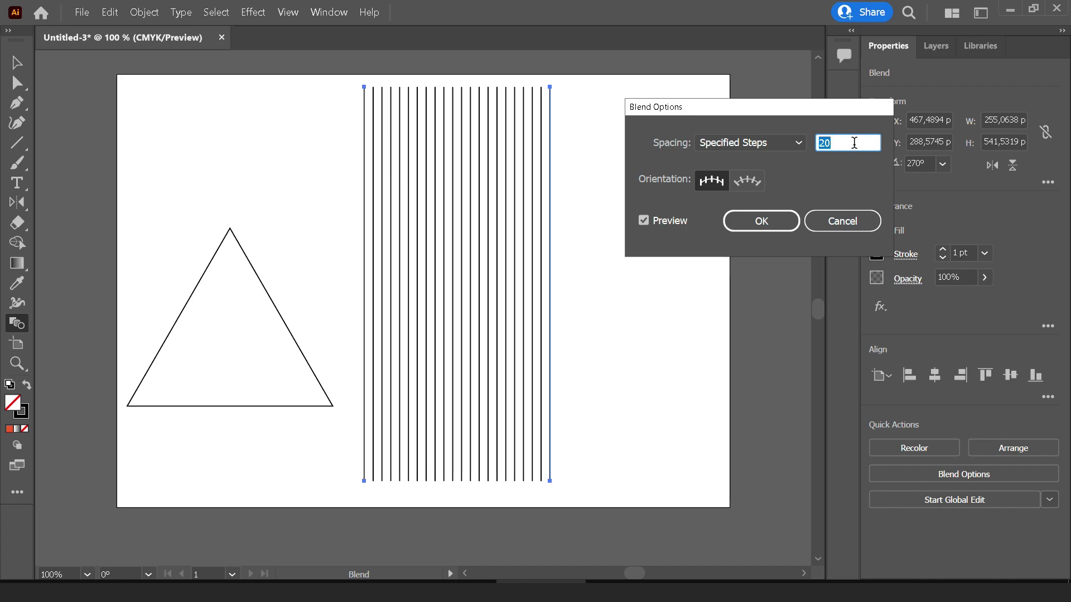
click(759, 222)
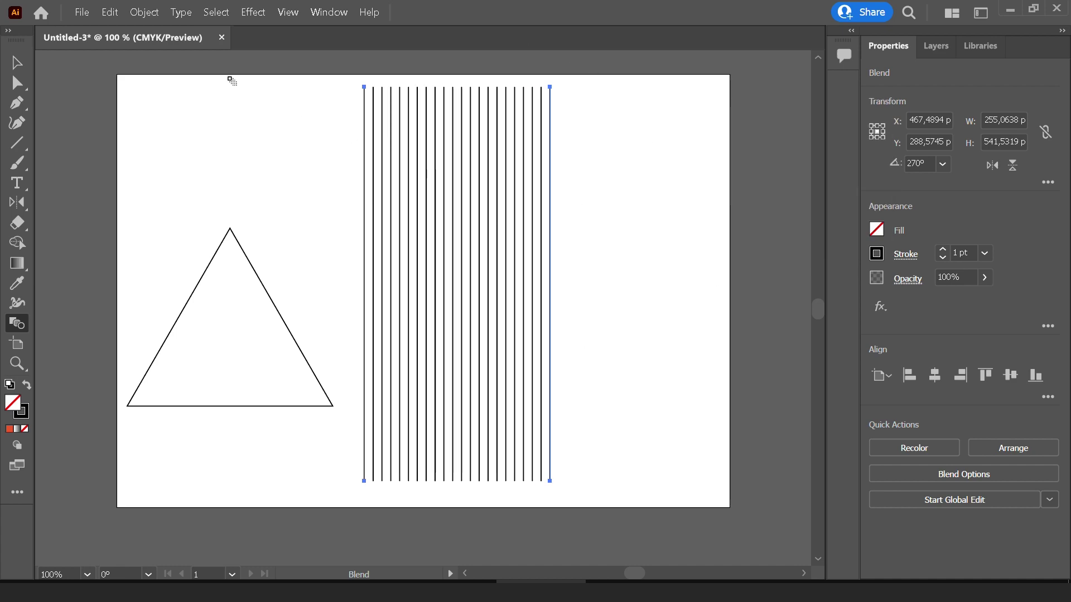
Expand the blend into separate lines, nudge the group right and rotate it freehand
click(145, 12)
click(165, 149)
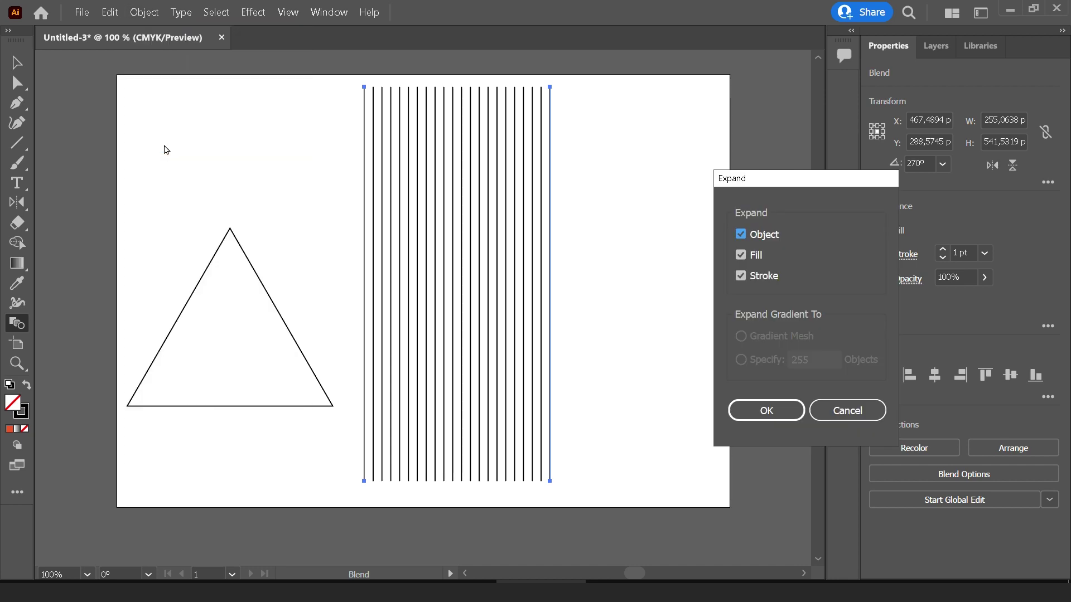
click(766, 410)
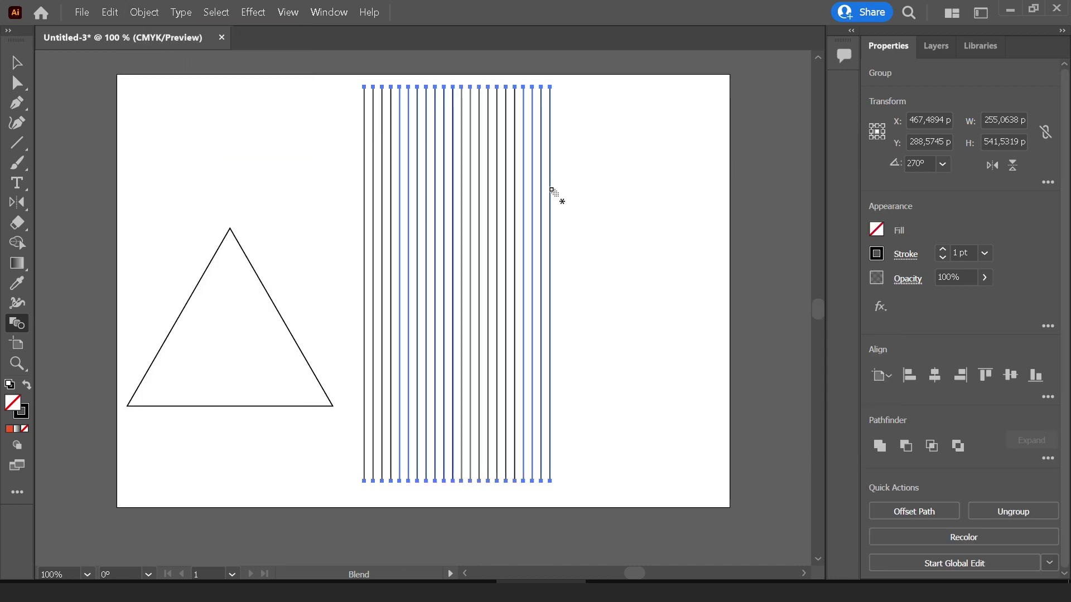
key(v)
drag(555, 196, 580, 202)
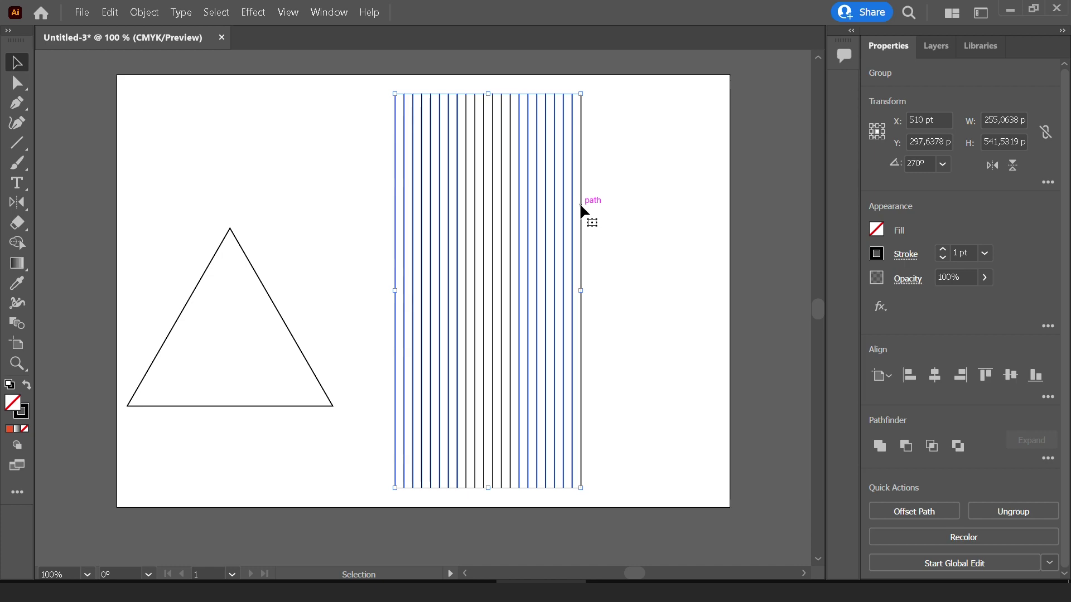
drag(587, 93, 471, 85)
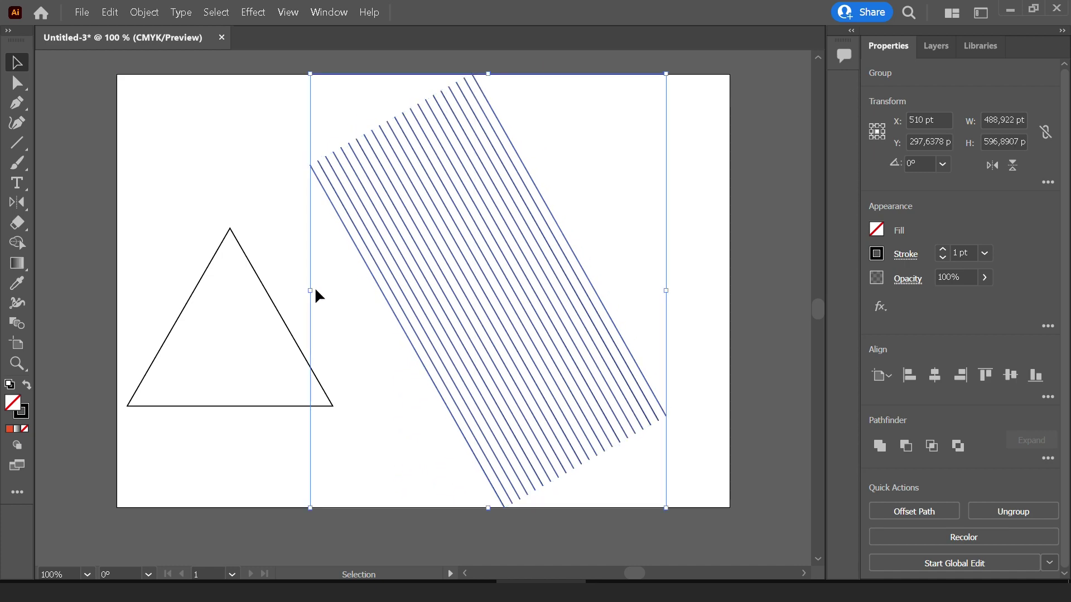
Undo the freehand rotation and set the line group's rotation to 30°
key(ctrl+z)
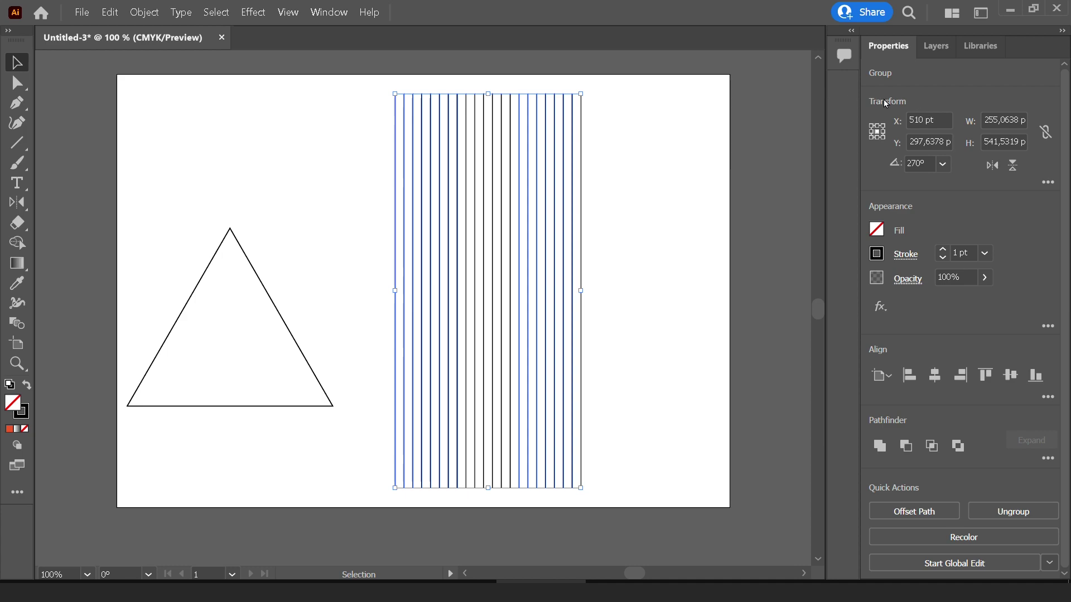
click(925, 162)
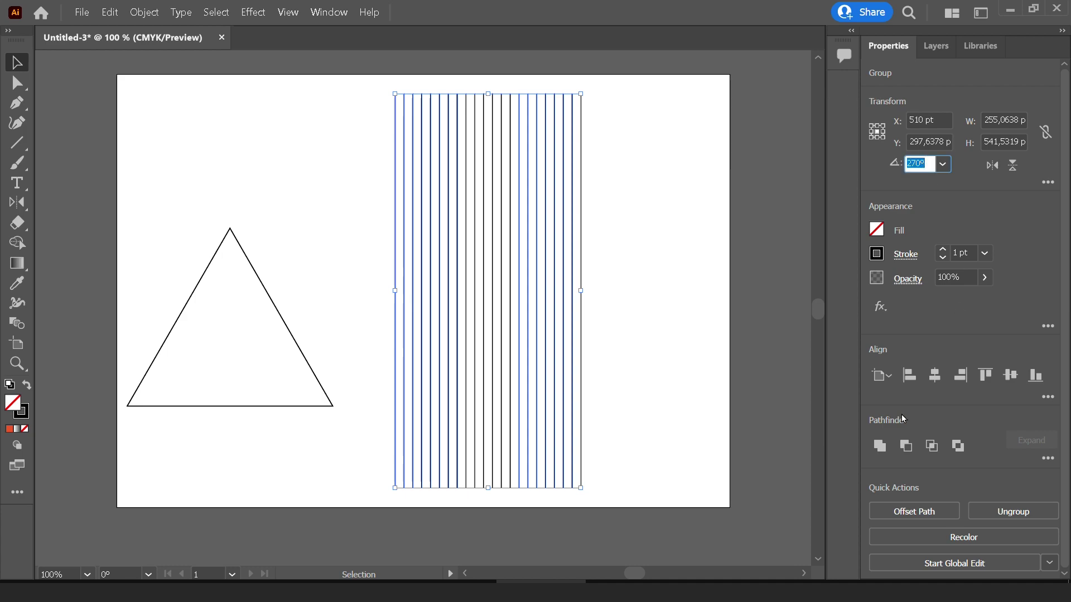
text(30)
key(Return)
Move the tilted line group beside the triangle and scale it slightly smaller
click(366, 383)
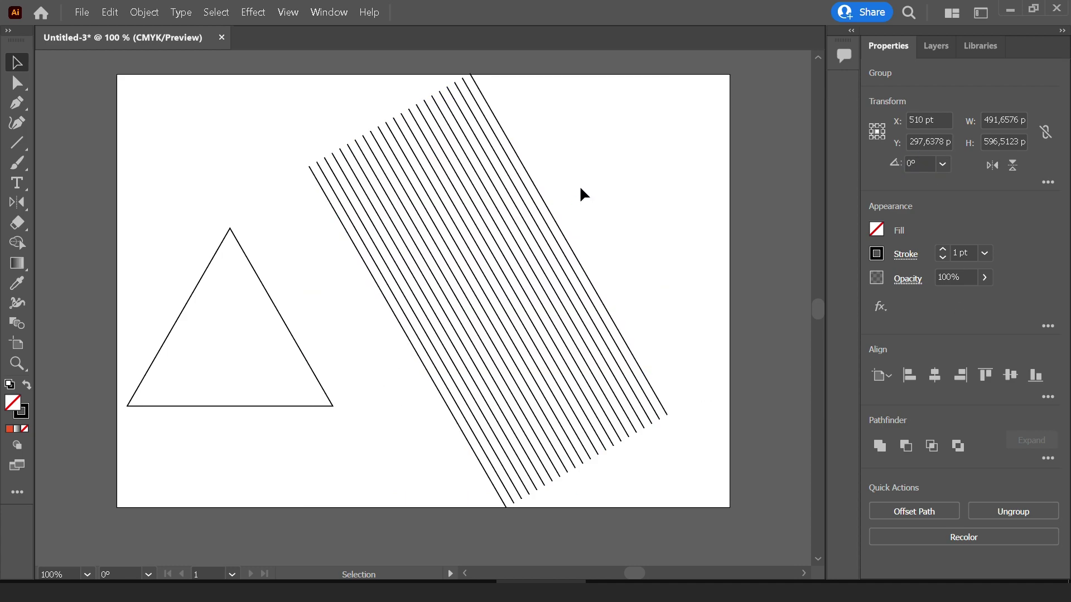
click(537, 215)
drag(538, 213, 450, 239)
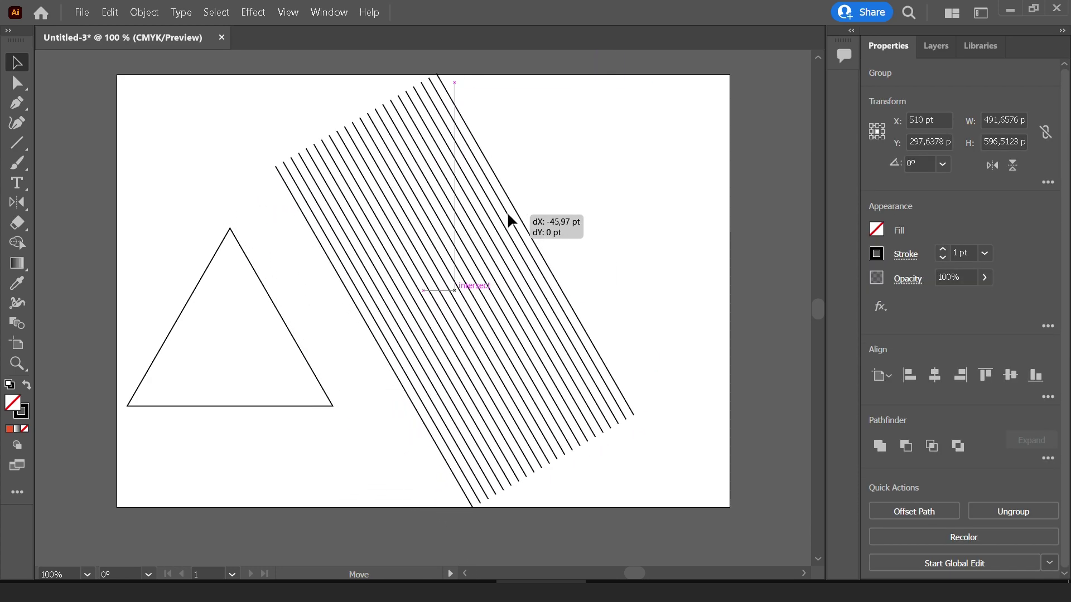
drag(450, 239, 506, 211)
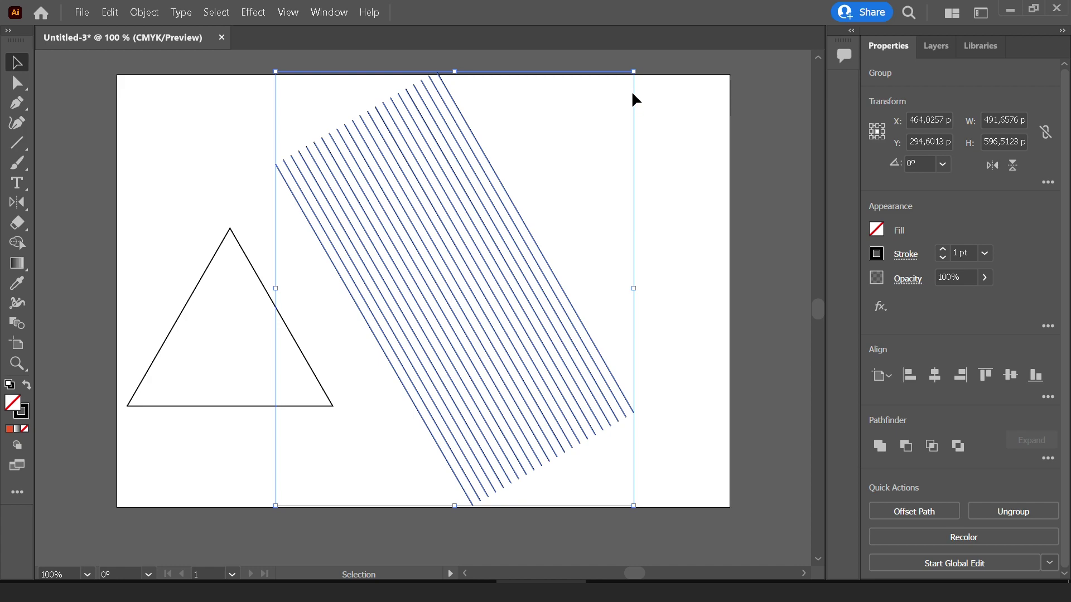
drag(634, 71, 613, 97)
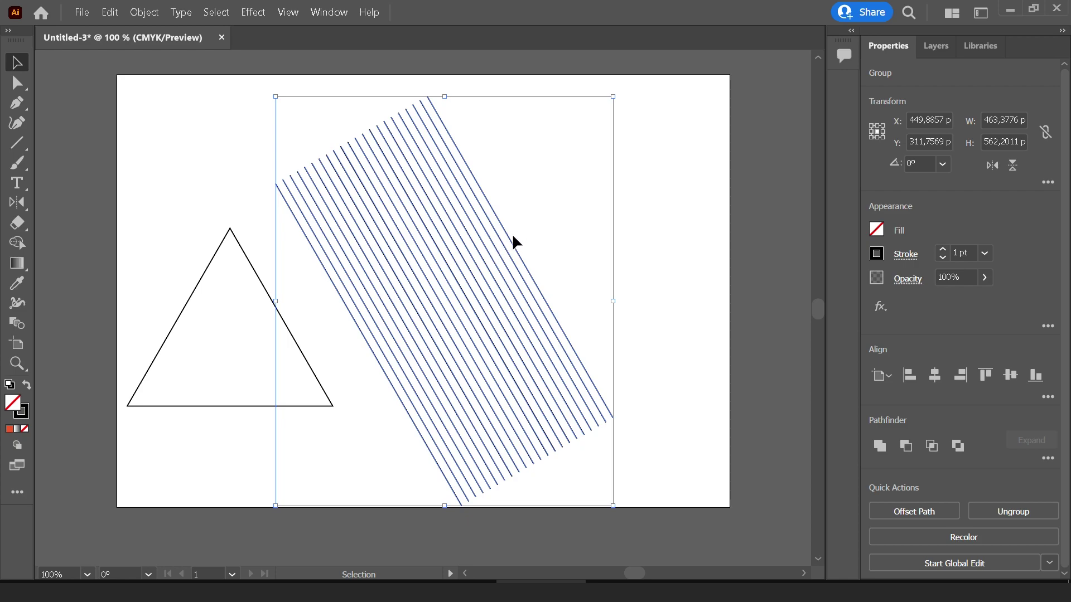
drag(512, 239, 527, 228)
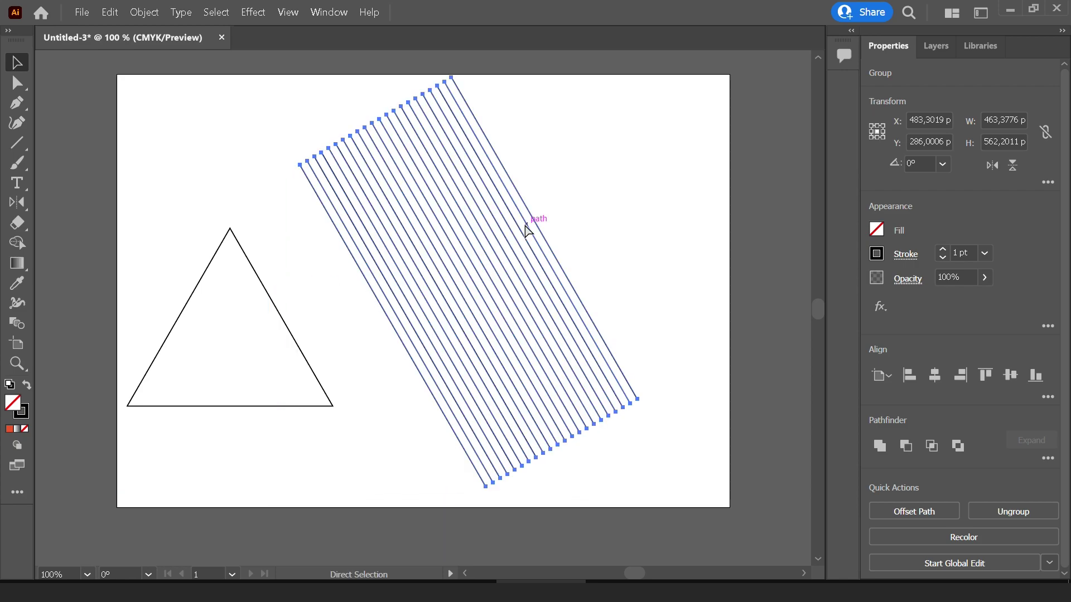
key(ctrl)
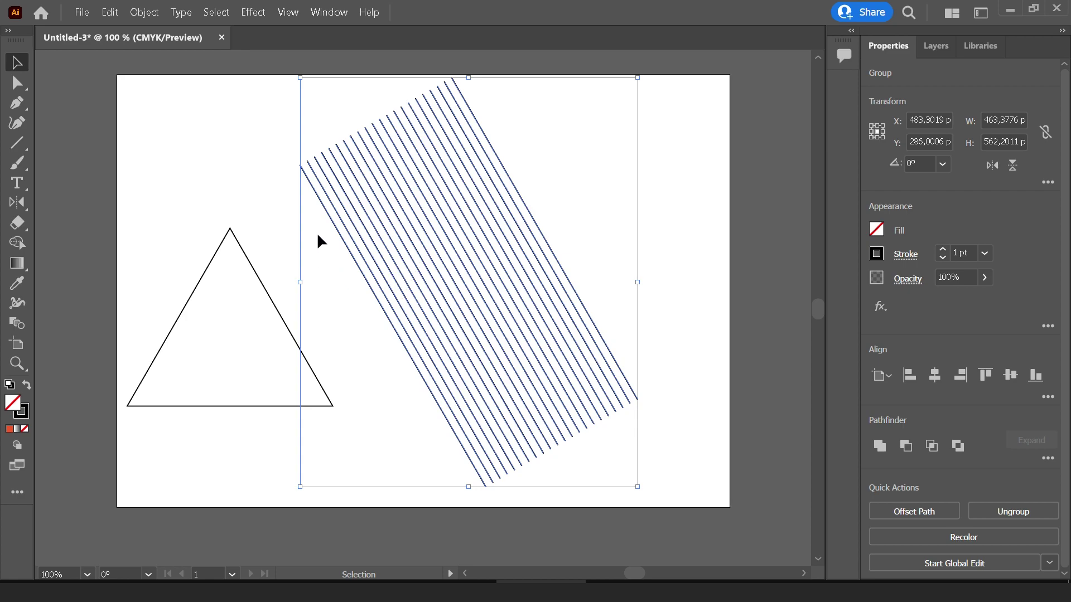
click(9, 206)
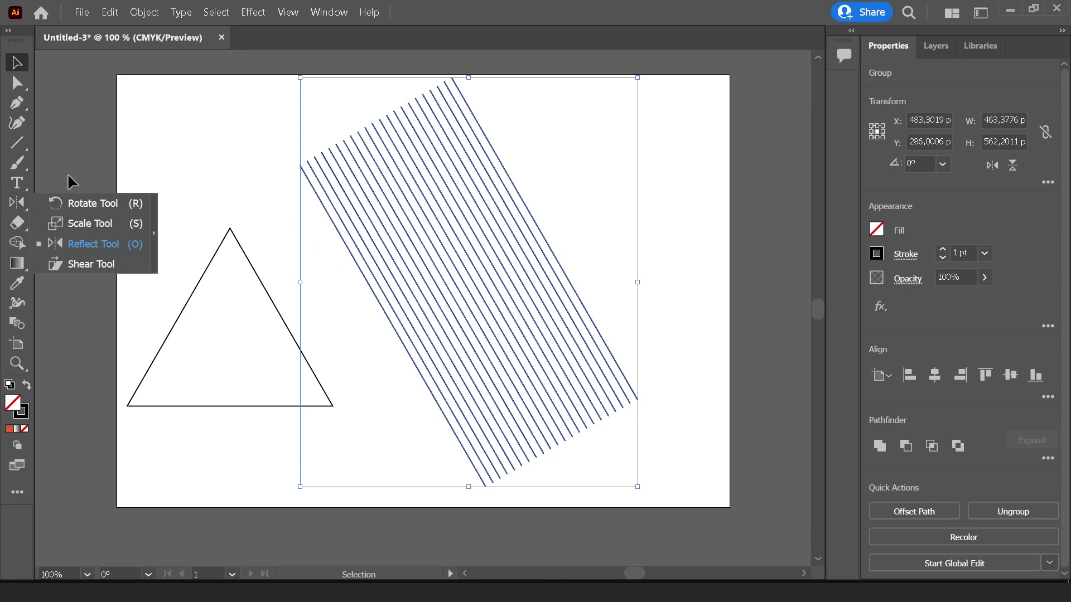
Reflect the tilted lines across the vertical axis as a copy, forming a diamond lattice
click(105, 253)
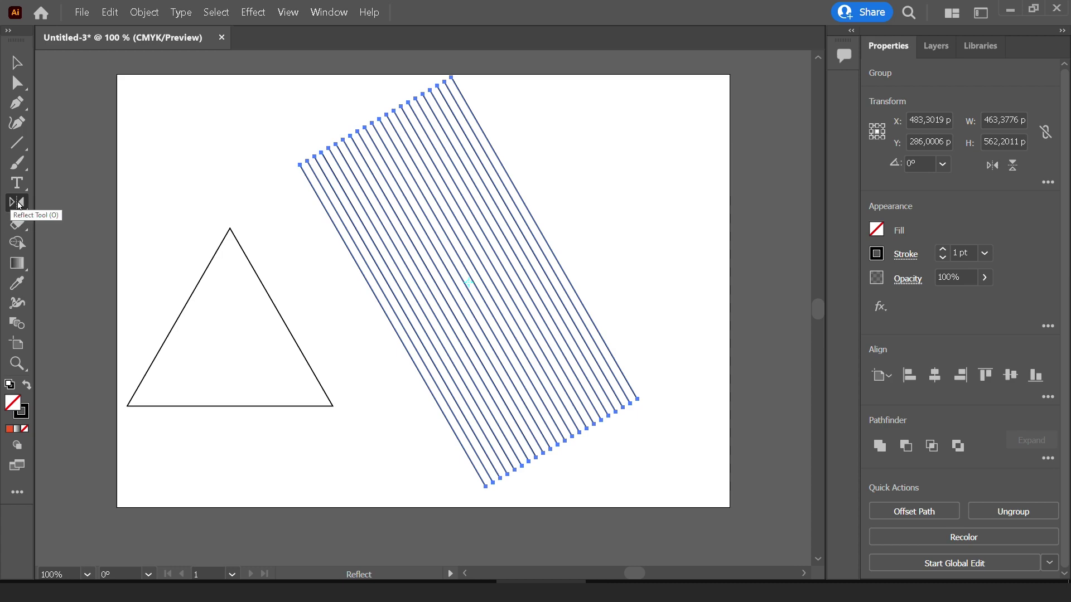
double_click(17, 203)
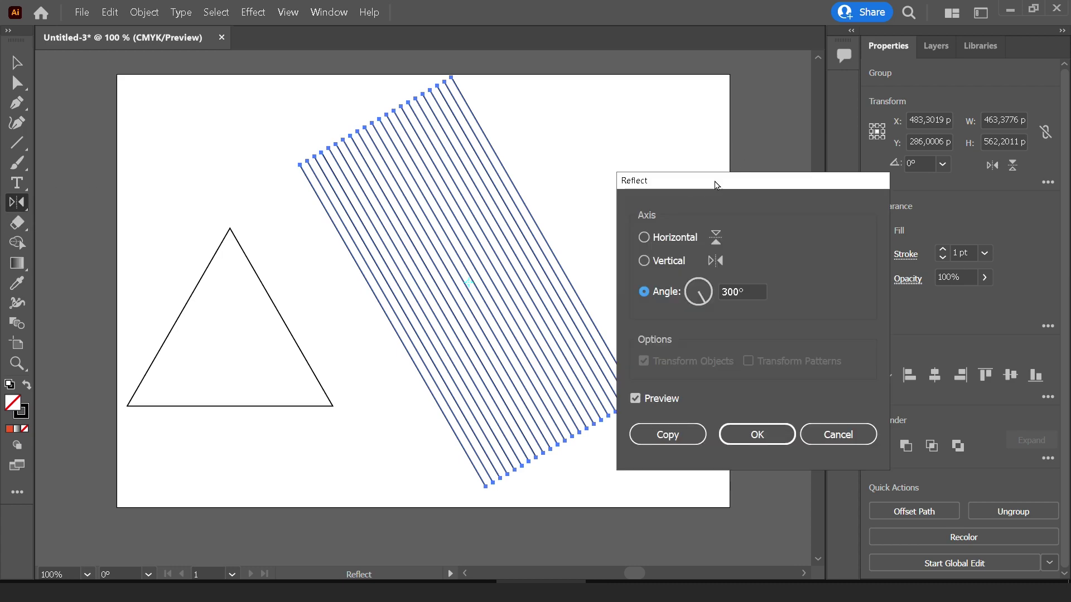
drag(716, 185, 818, 121)
click(780, 205)
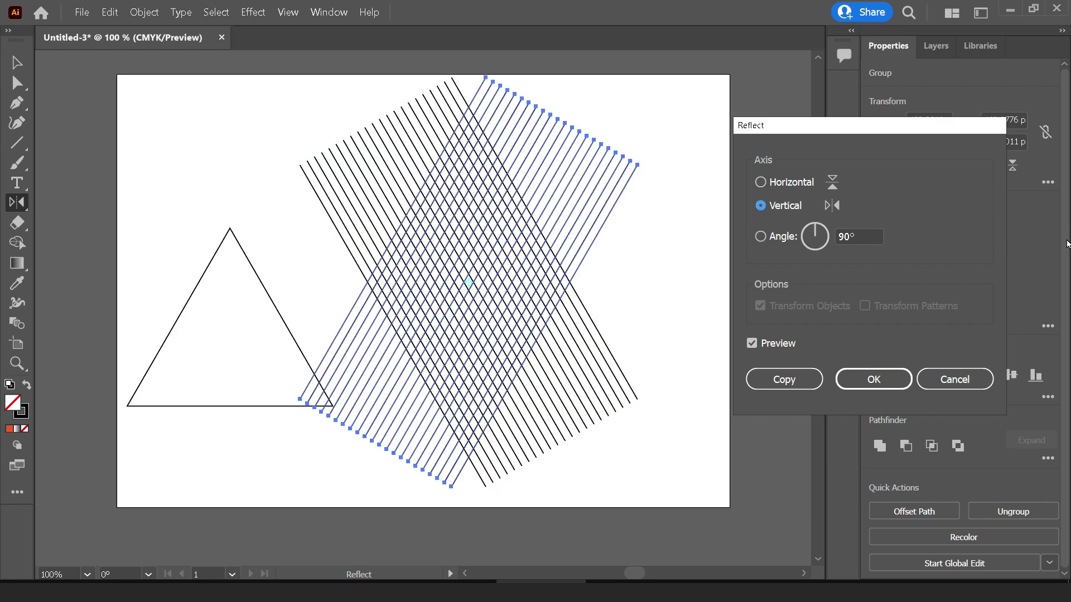
click(874, 379)
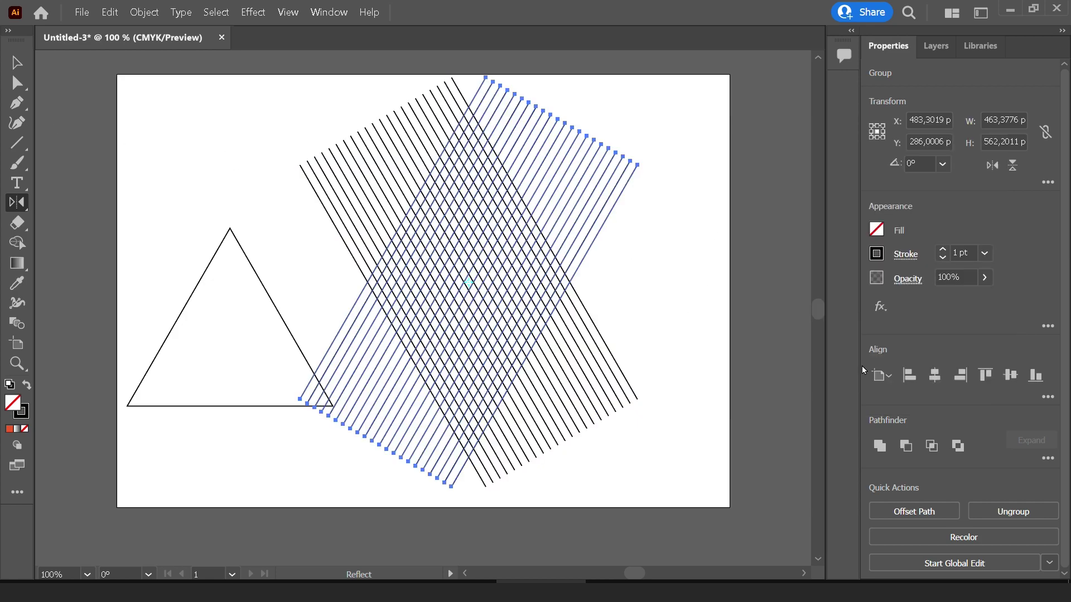
key(v)
click(669, 268)
Alt-drag a copy of the crisscross line group off the artboard to the right
key(ctrl+minus)
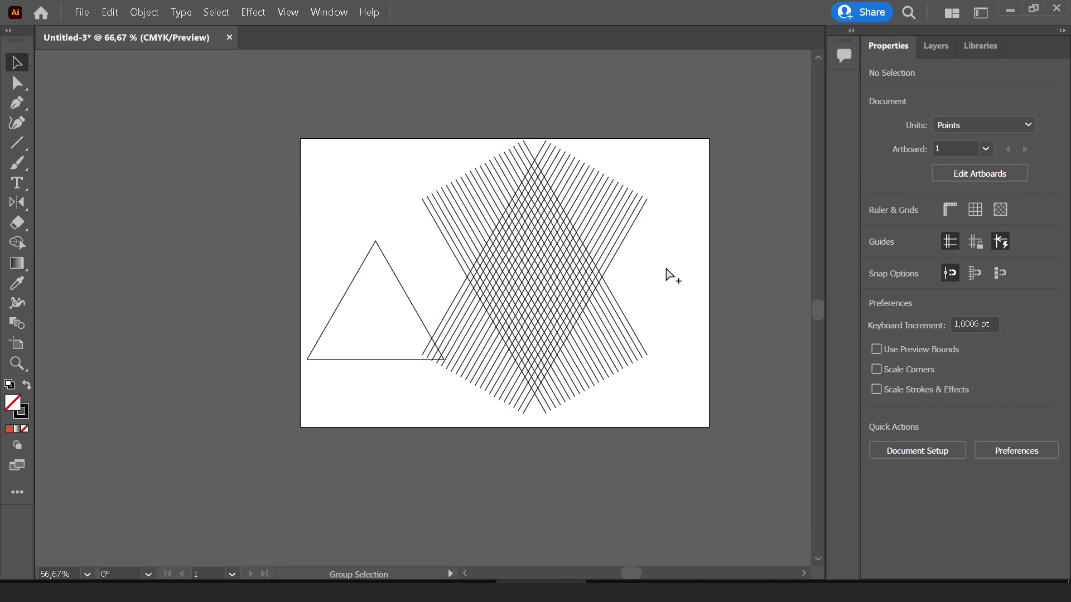
drag(669, 268, 463, 281)
key(ctrl+minus)
key(ctrl+minus)
click(342, 221)
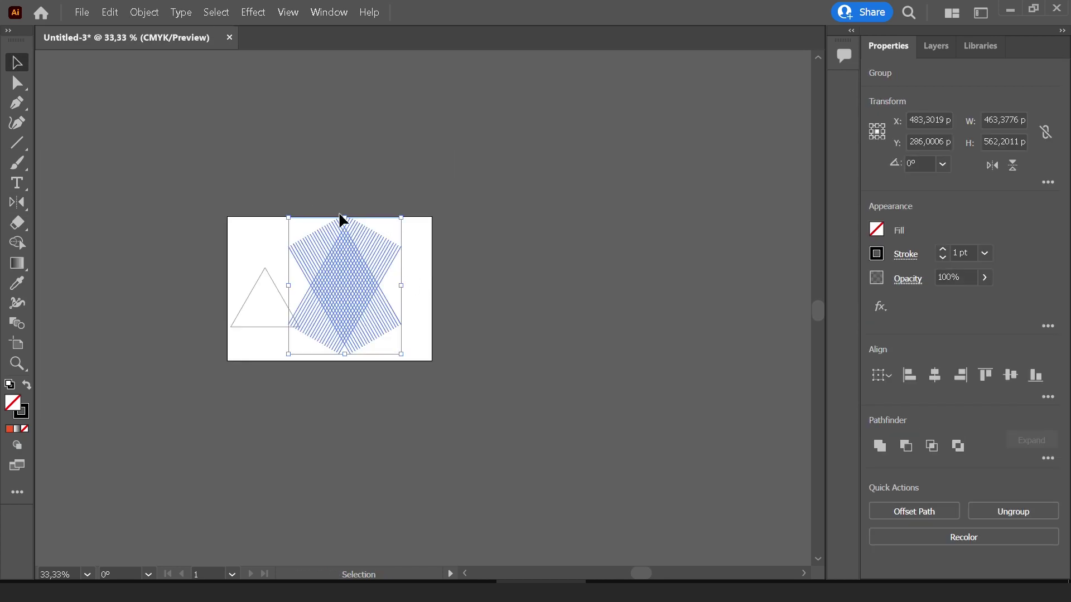
drag(348, 266, 622, 207)
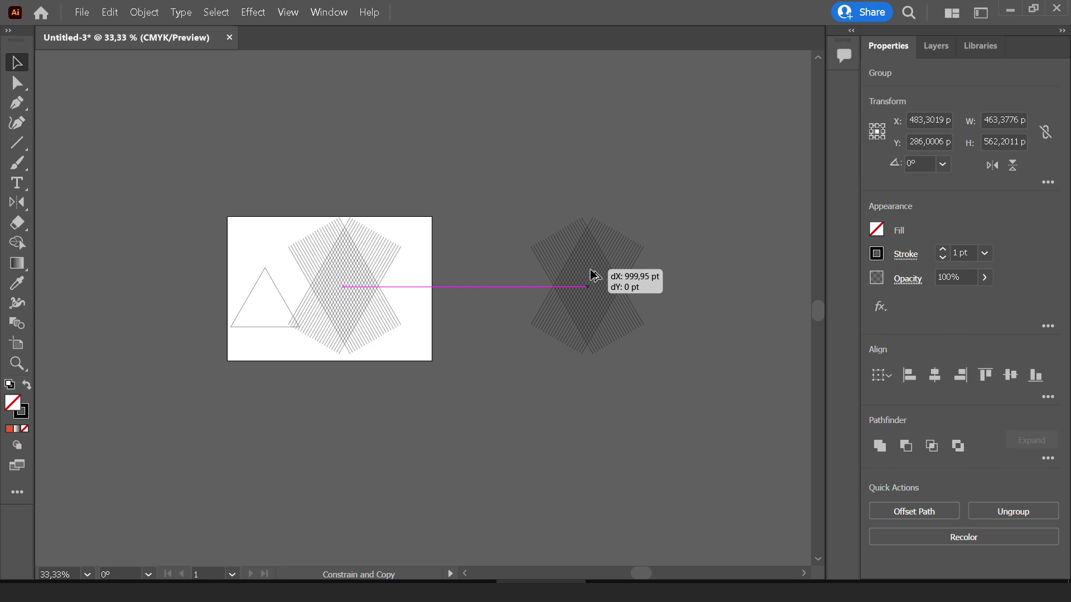
Inspect the duplicated lattice beside the artboard, reselecting the line group and re-centring the view
scroll(287, 291, up, 2)
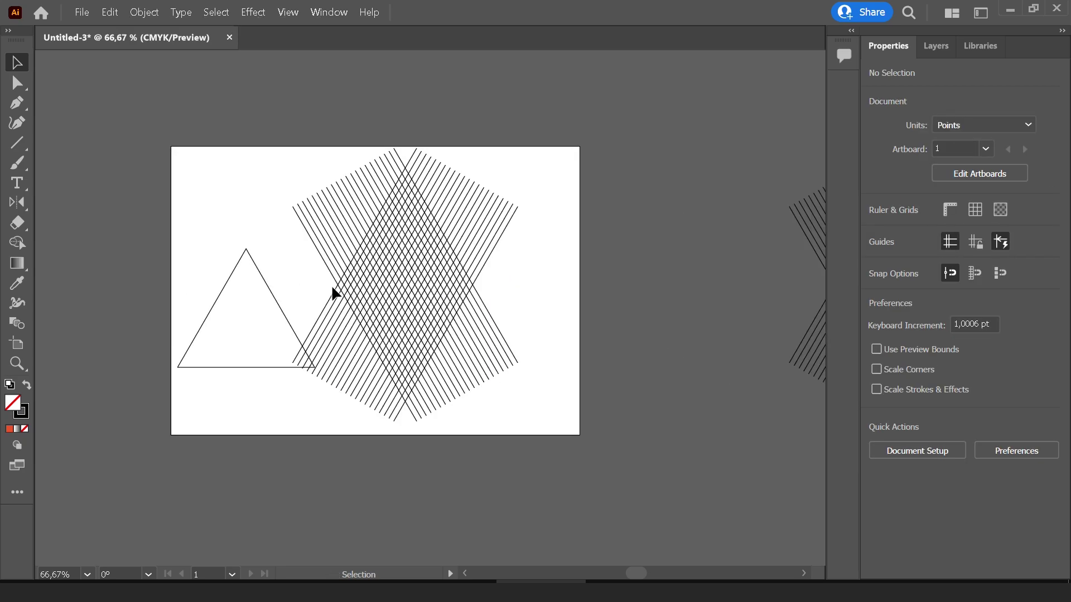
key(Tab)
scroll(344, 286, up, 1)
scroll(345, 286, down, 1)
scroll(371, 309, up, 1)
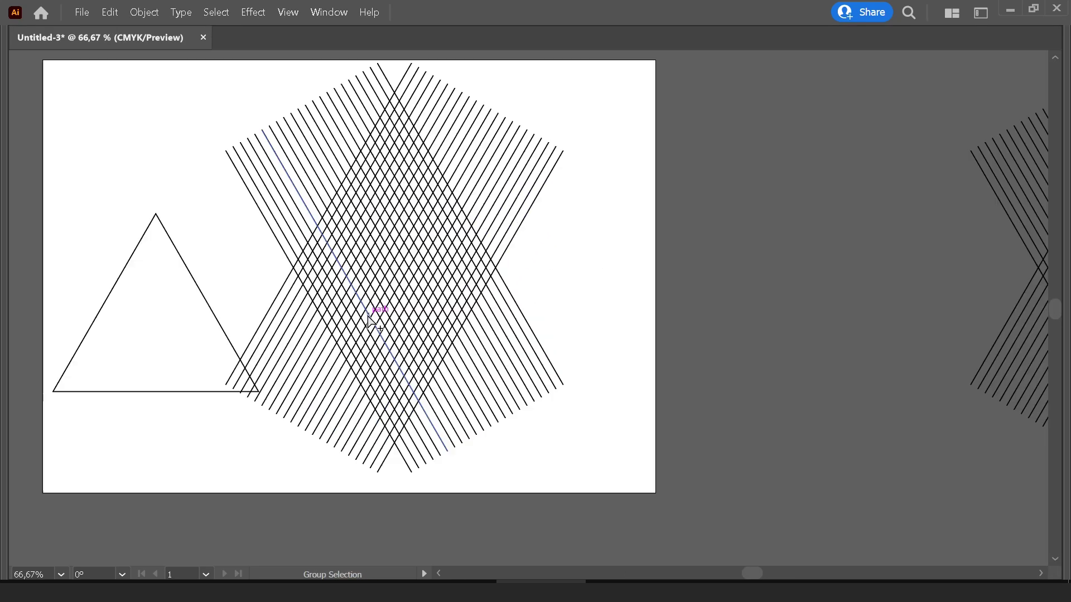
drag(344, 230, 453, 241)
click(495, 241)
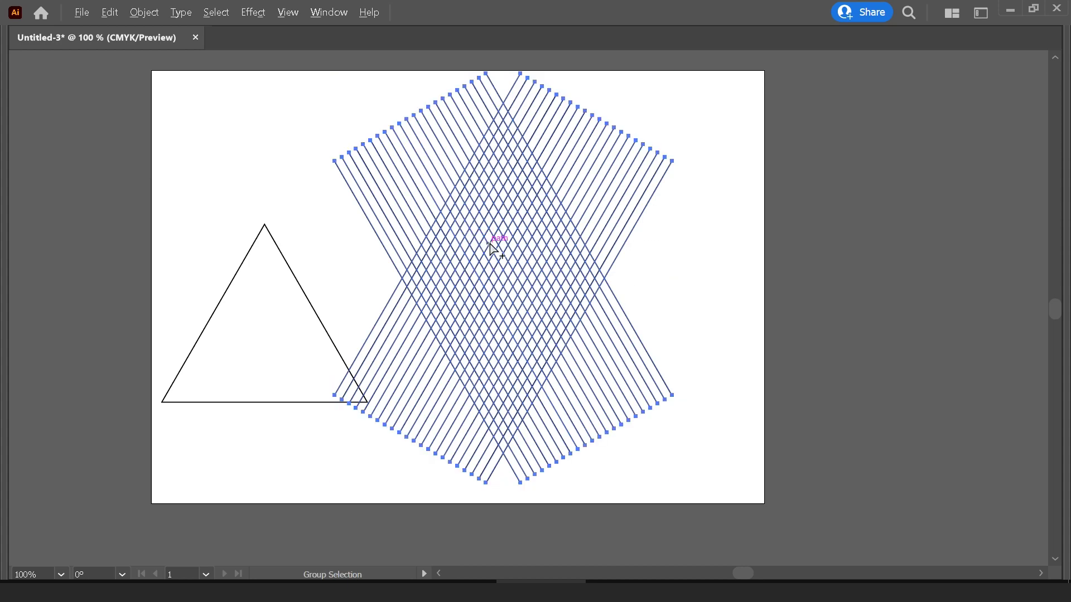
scroll(502, 224, up, 1)
drag(506, 204, 500, 285)
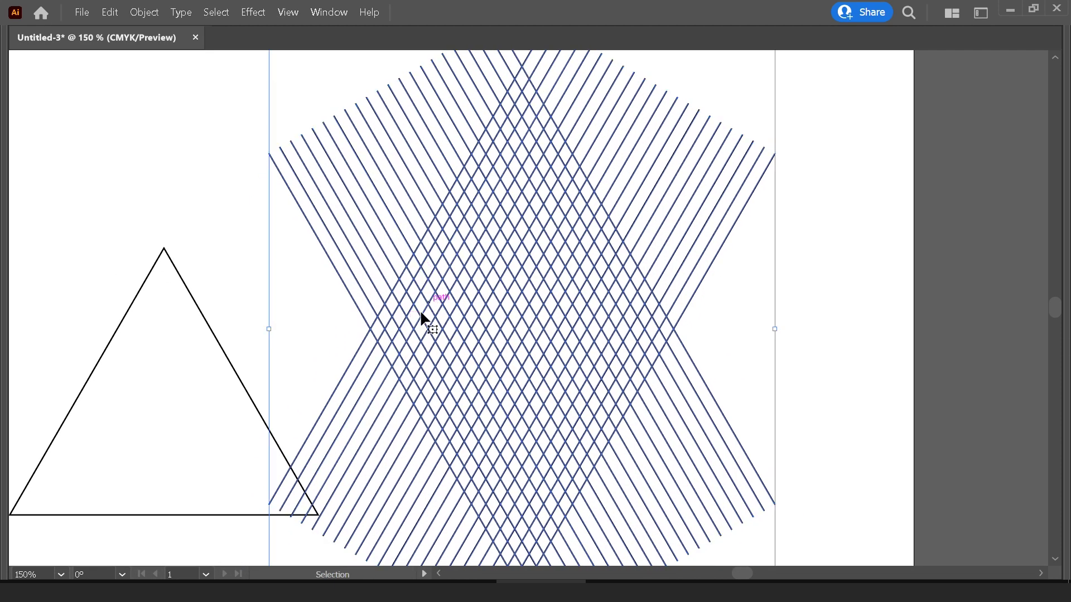
key(shift+Tab)
scroll(614, 282, down, 2)
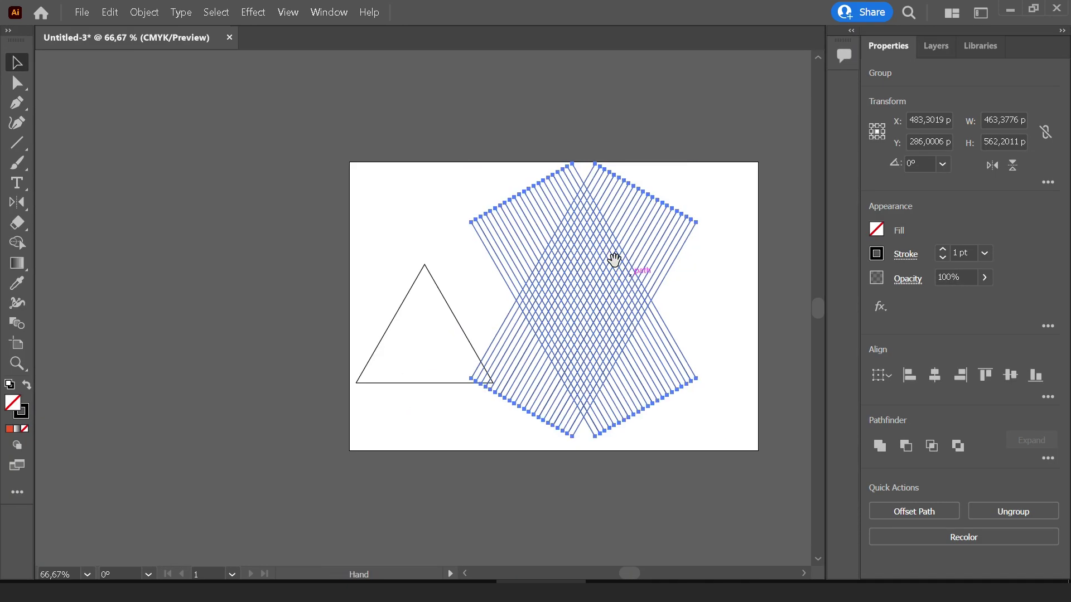
drag(614, 282, 533, 286)
Switch to the Line Segment tool (backslash) with the panels hidden for more canvas
click(17, 143)
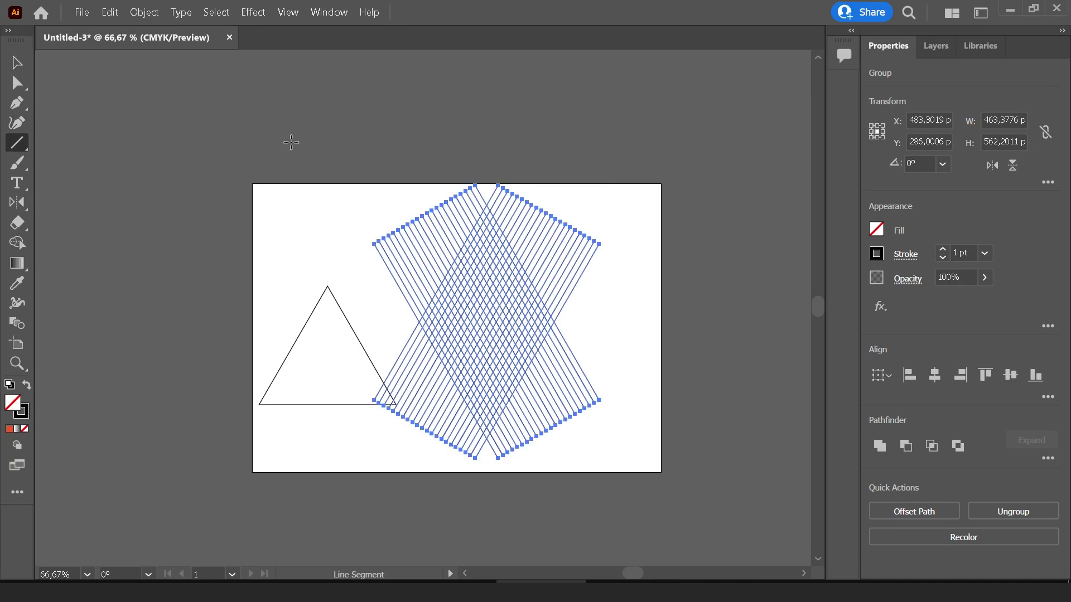
right_click(25, 143)
click(103, 224)
key(Tab)
key(v)
scroll(525, 325, up, 2)
key(backslash)
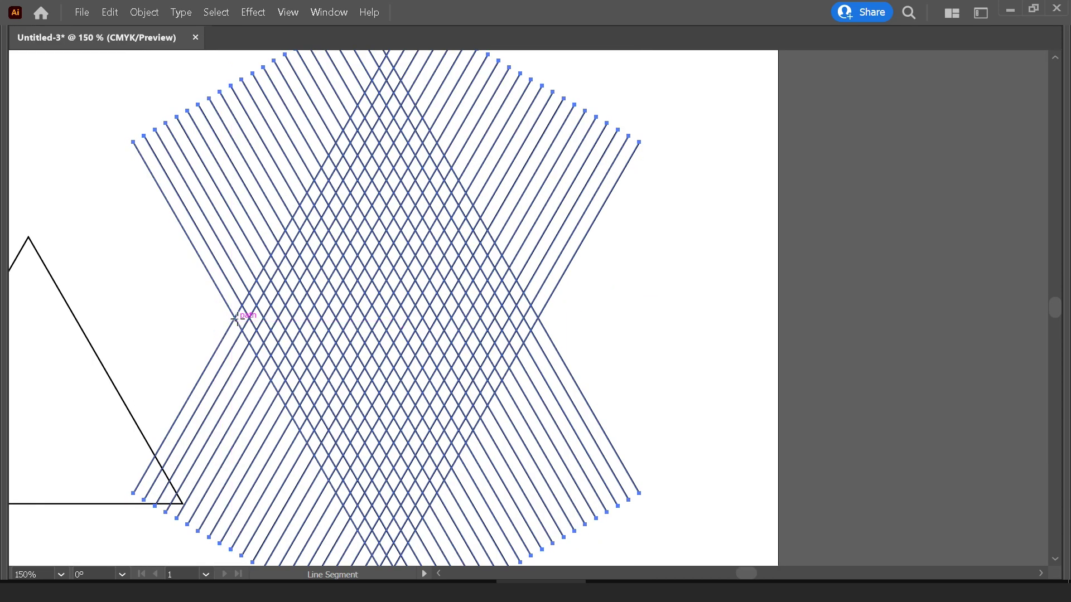
scroll(235, 317, up, 3)
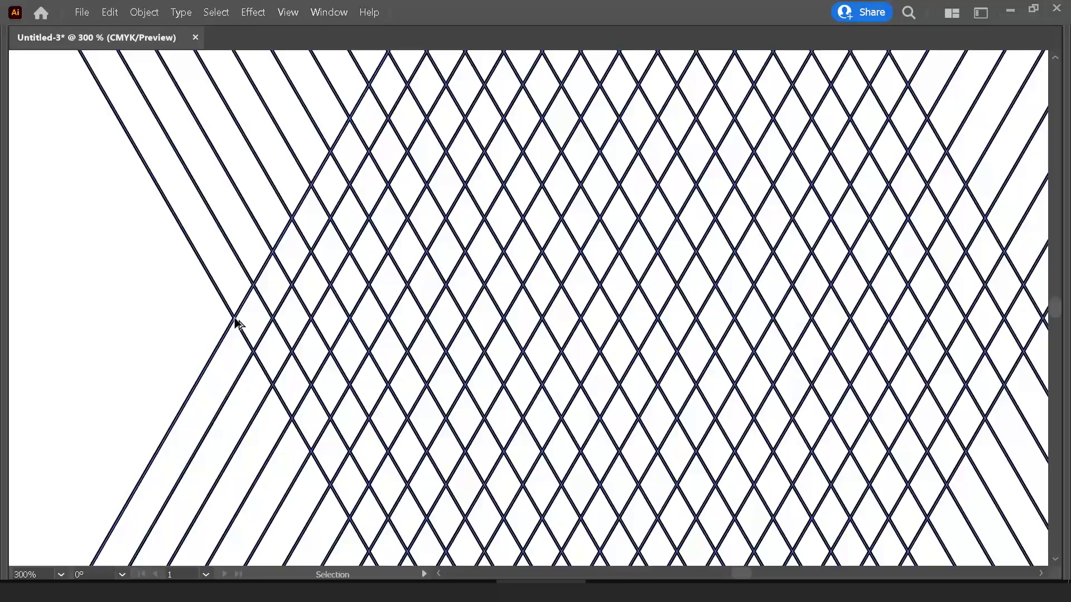
Draw a horizontal line across the lattice's waist from the left crossing point
drag(235, 317, 124, 304)
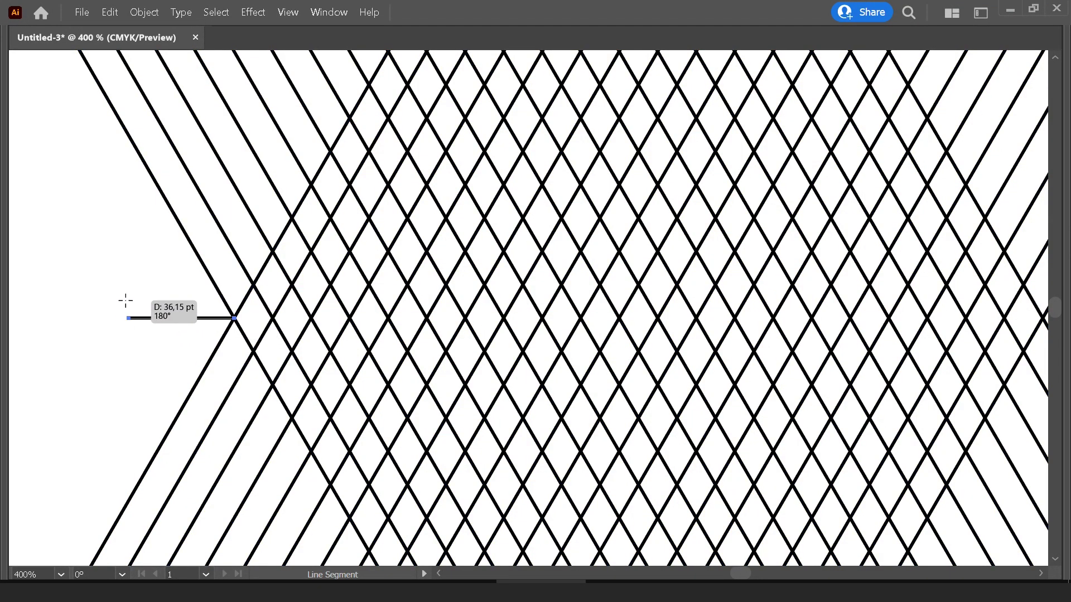
scroll(211, 297, down, 4)
scroll(215, 299, down, 1)
scroll(217, 301, up, 2)
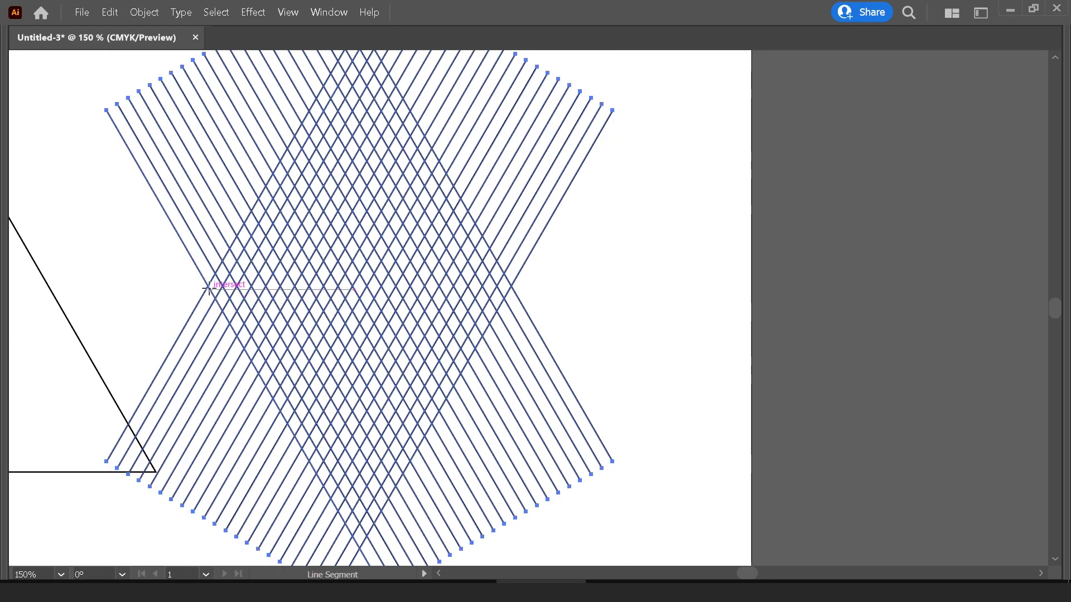
mouse_move(207, 286)
mouse_down()
mouse_move(602, 287)
mouse_move(525, 282)
mouse_up()
key(v)
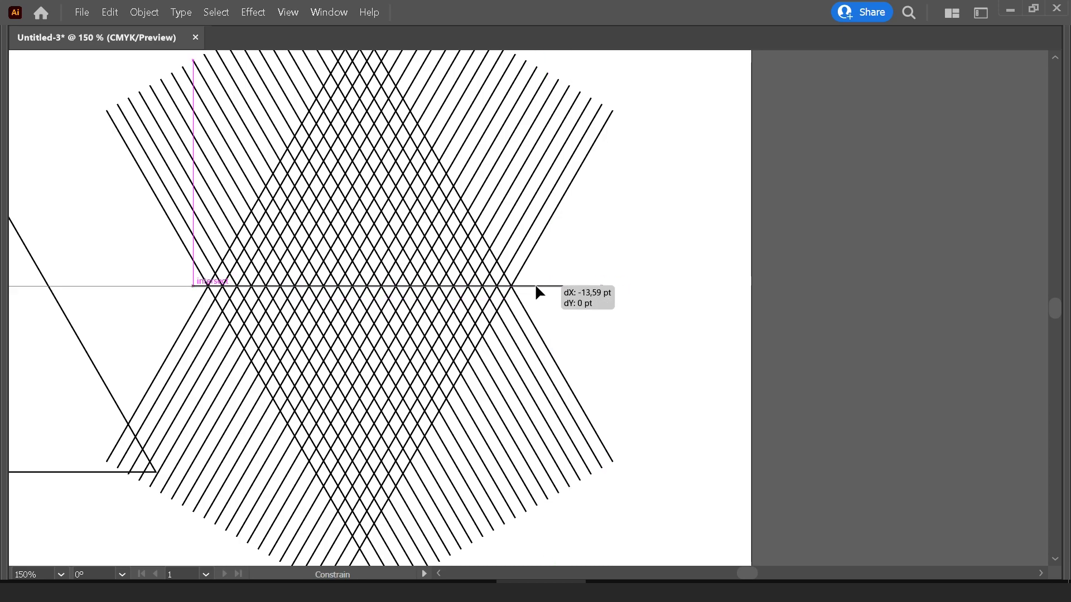
Deselect the new line, then reselect the crossing-line group and zoom in on it
click(674, 284)
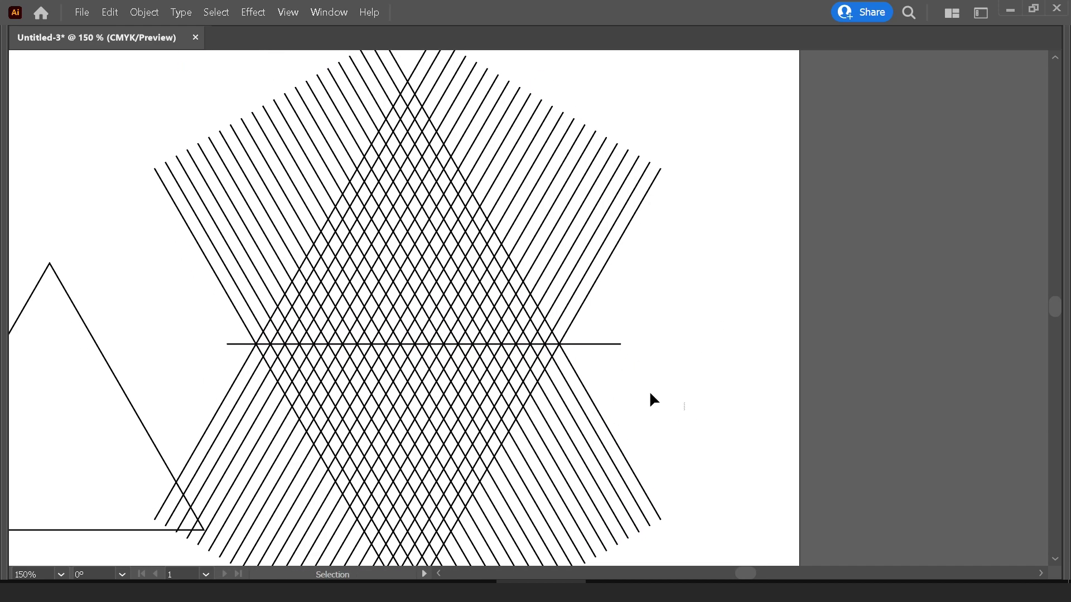
key(ctrl+1)
click(394, 191)
key(ctrl+shift+a)
scroll(392, 199, up, 2)
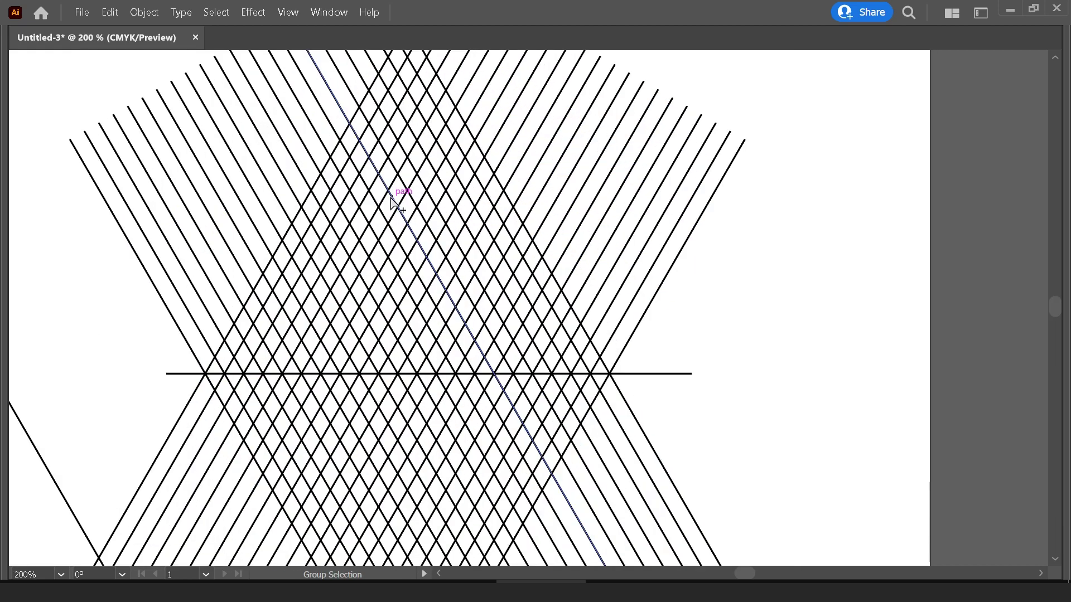
scroll(416, 218, up, 2)
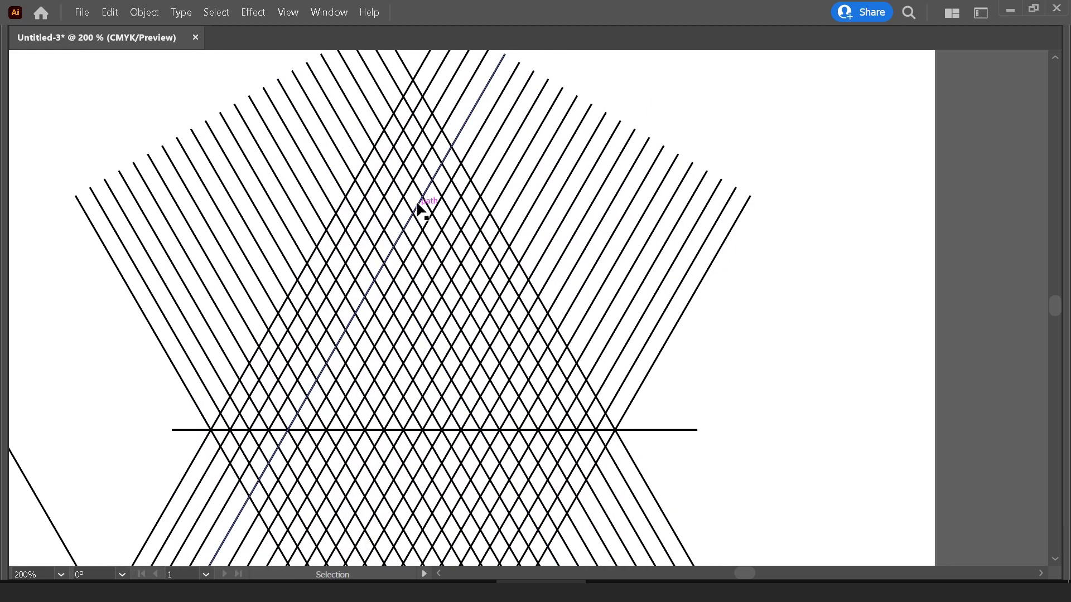
scroll(441, 229, down, 3)
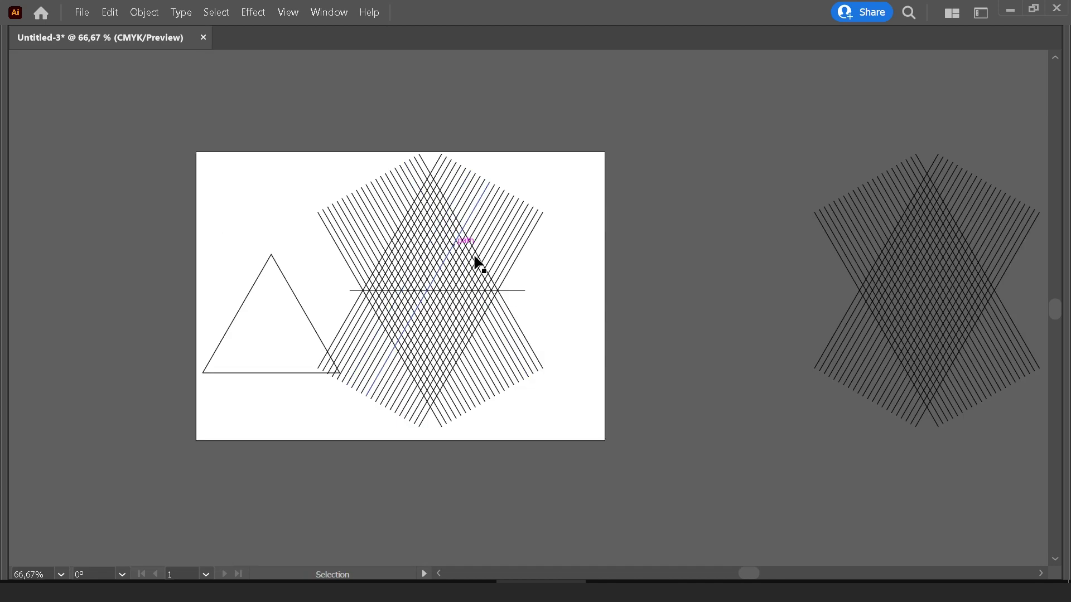
Move the pattern with the horizontal line up above the artboard
drag(421, 302, 434, 250)
drag(421, 70, 447, 226)
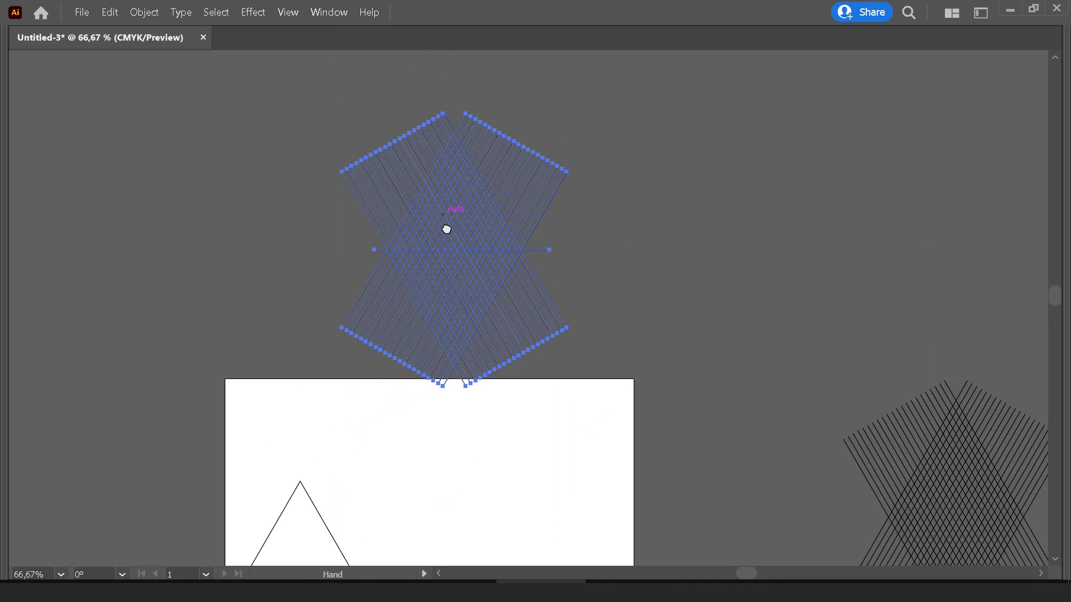
key(ctrl+minus)
click(690, 358)
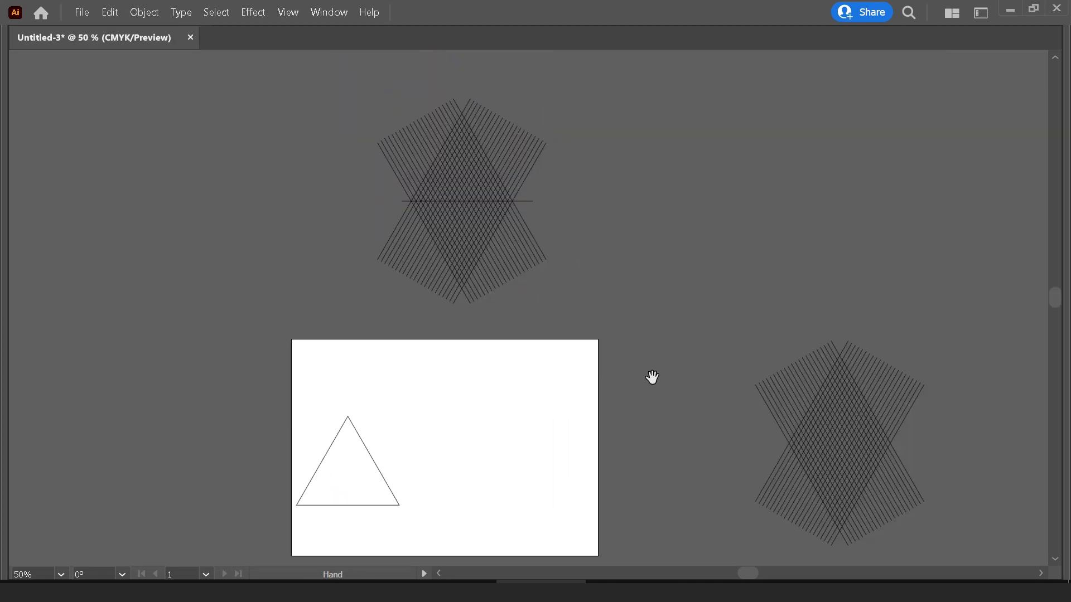
Bring the spare crosshatch copy onto the artboard and delete the triangle
drag(652, 377, 573, 235)
mouse_move(792, 315)
mouse_down()
mouse_move(435, 338)
mouse_move(435, 303)
mouse_up()
key(ctrl+plus)
key(v)
click(270, 379)
key(Delete)
Restore the side panels, recentre the view and select the crosshatch group
key(Tab)
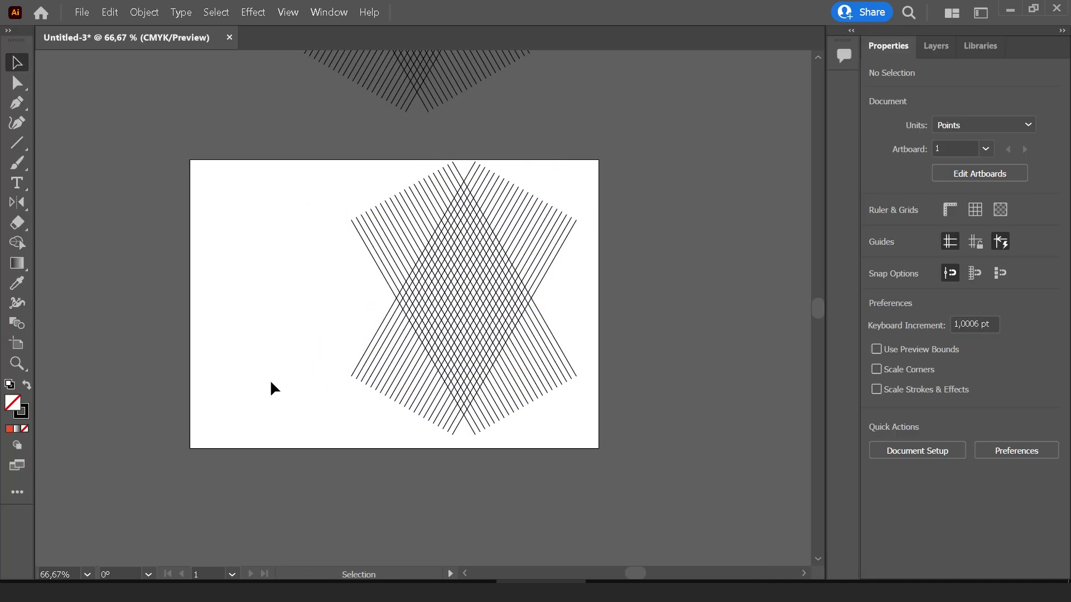
key(ctrl+plus)
drag(461, 265, 440, 242)
key(ctrl+plus)
key(ctrl+minus)
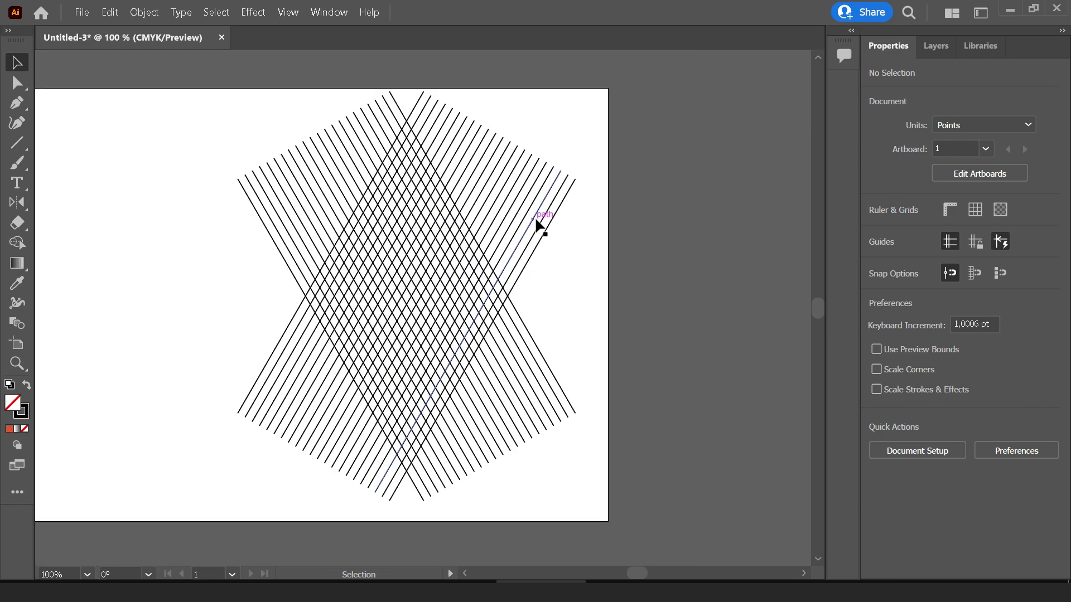
click(547, 213)
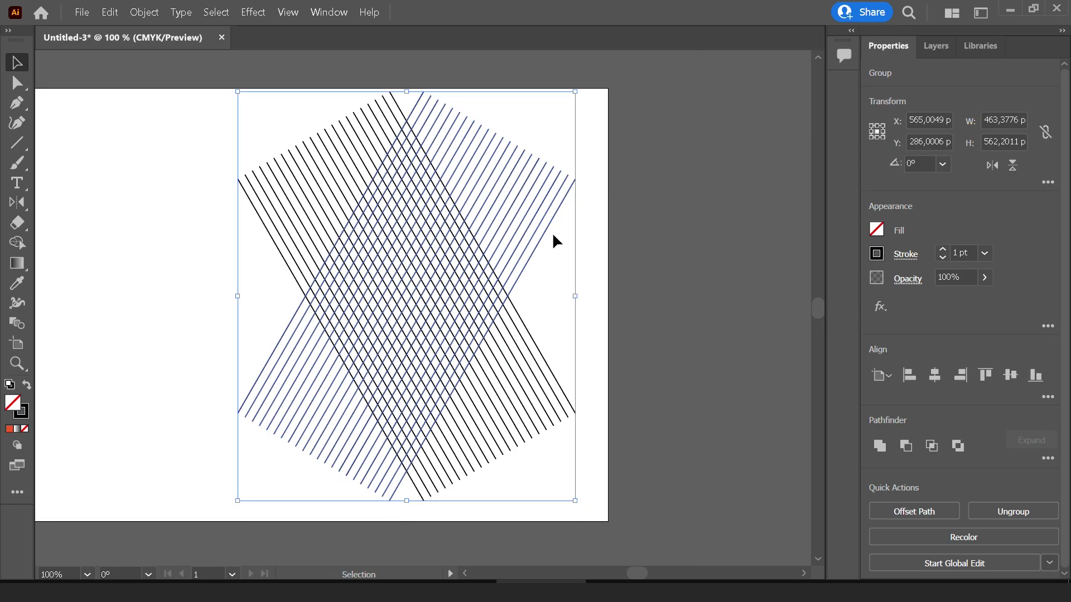
key(a)
key(v)
Reflect a copy of the crosshatch across a 300° angled axis
double_click(13, 202)
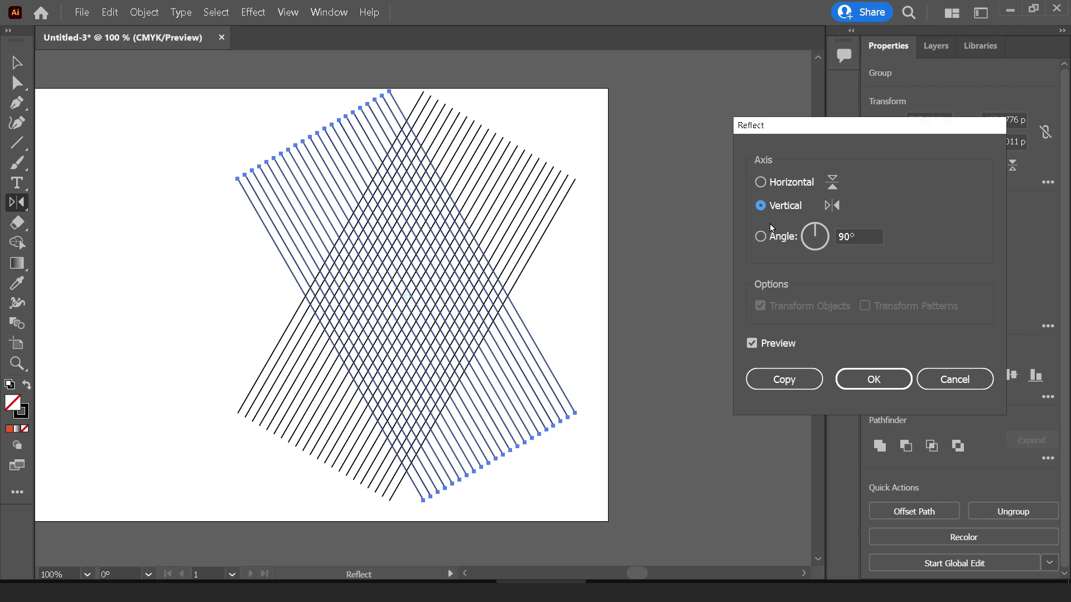
click(770, 234)
text(300)
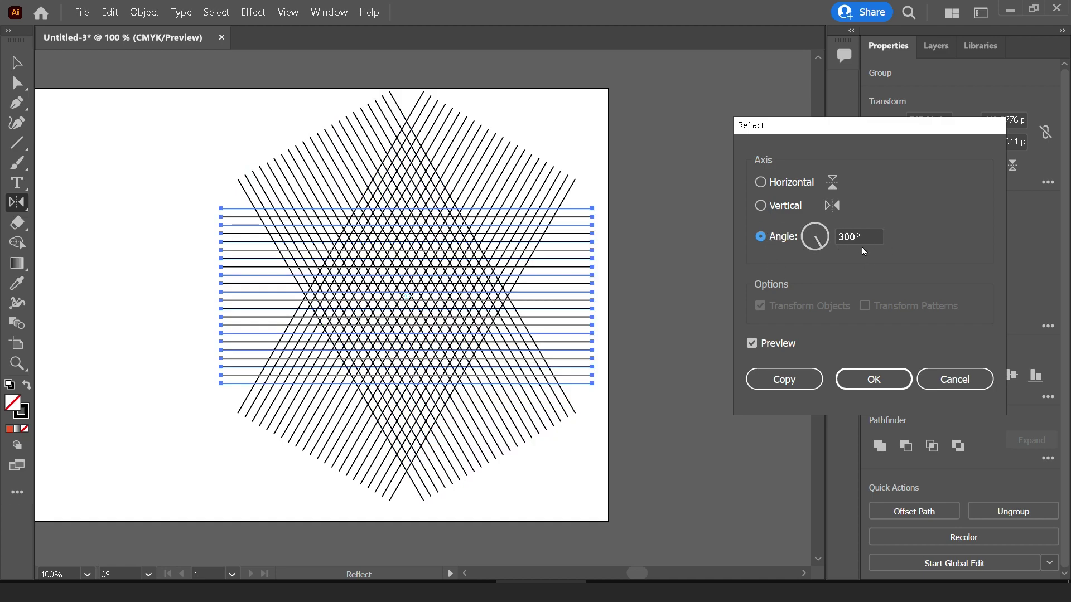
click(783, 207)
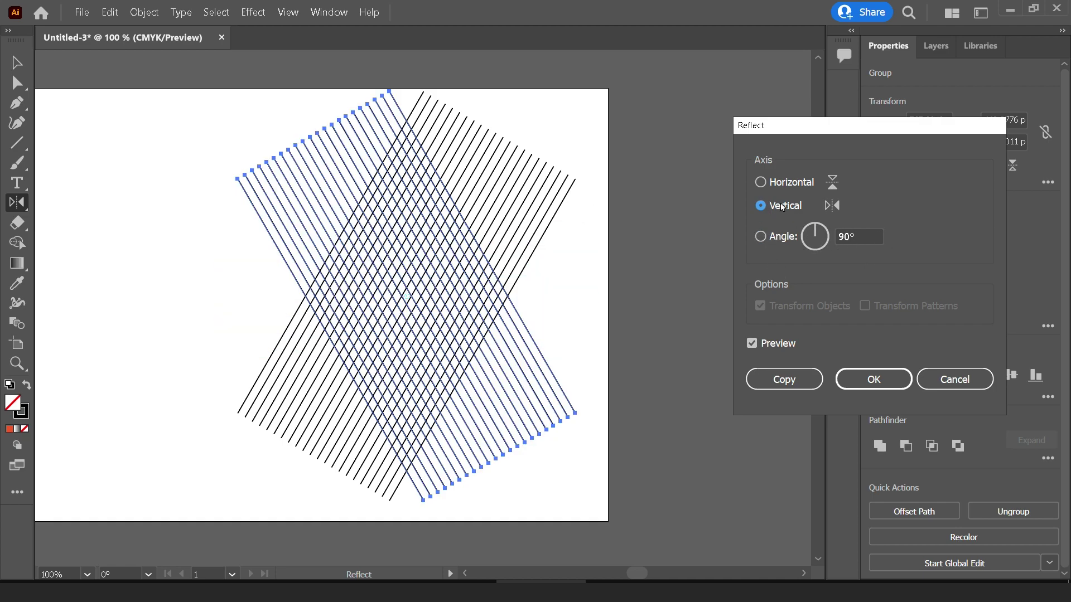
click(775, 240)
text(300)
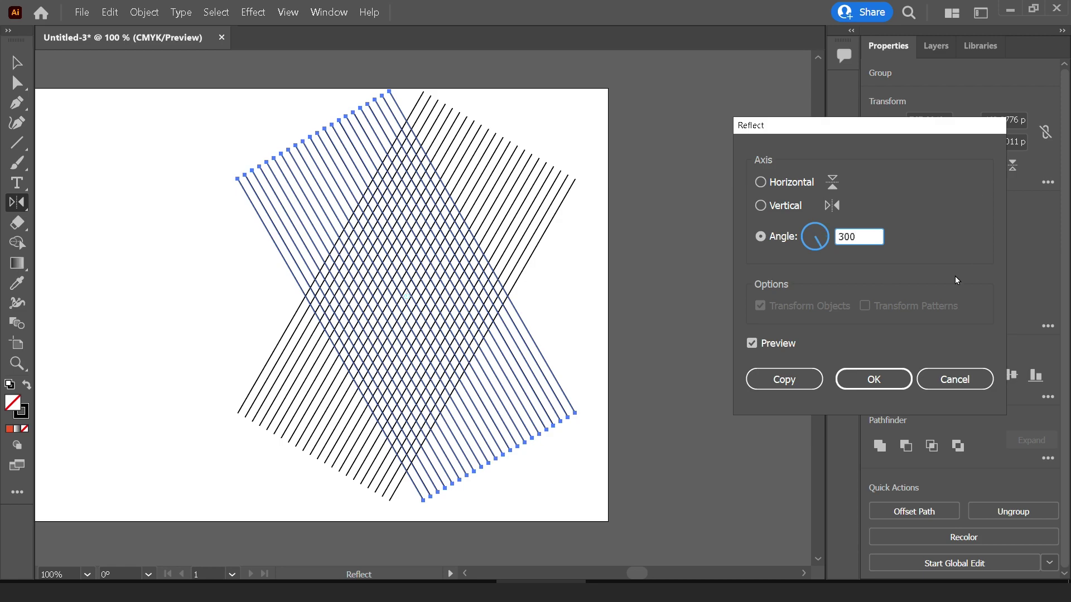
click(871, 379)
Move the new star lattice left on the artboard and select the blue star line pattern
key(v)
click(662, 244)
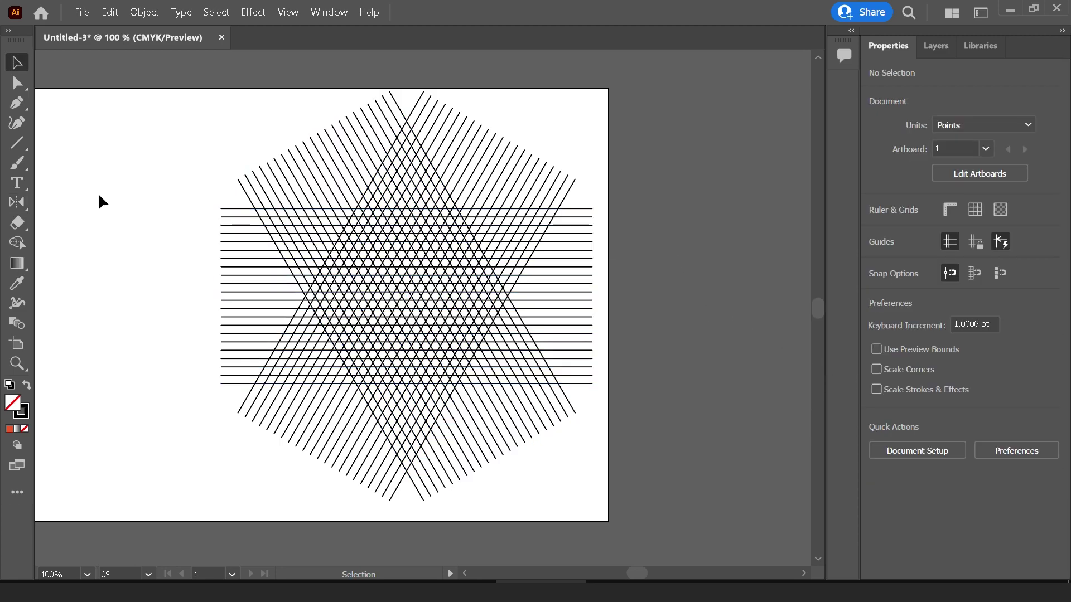
scroll(483, 208, down, 1)
click(483, 208)
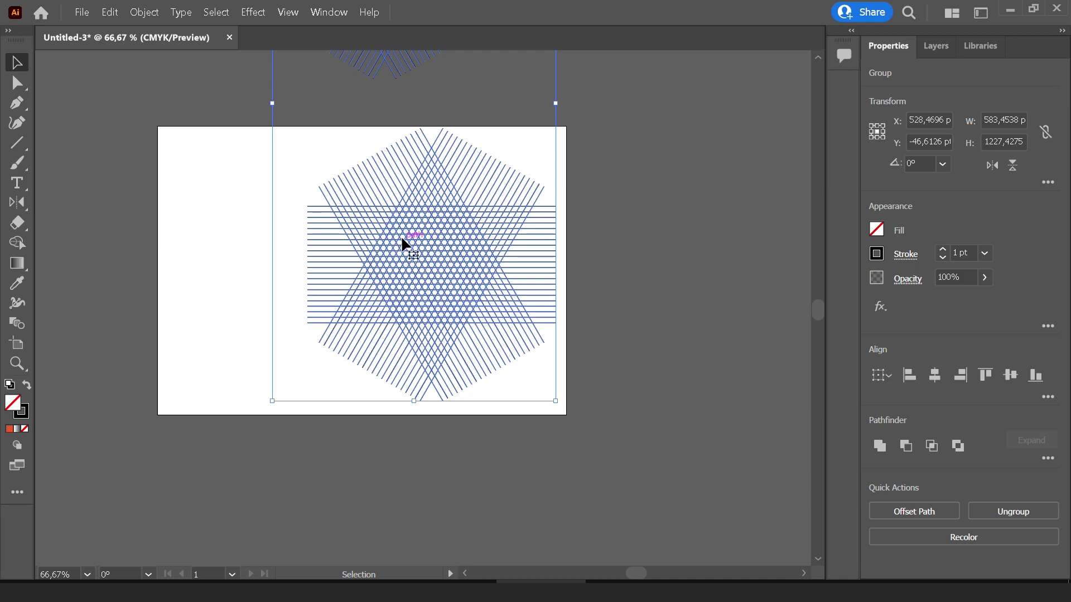
drag(417, 253, 326, 258)
key(ctrl+equal)
key(ctrl+equal)
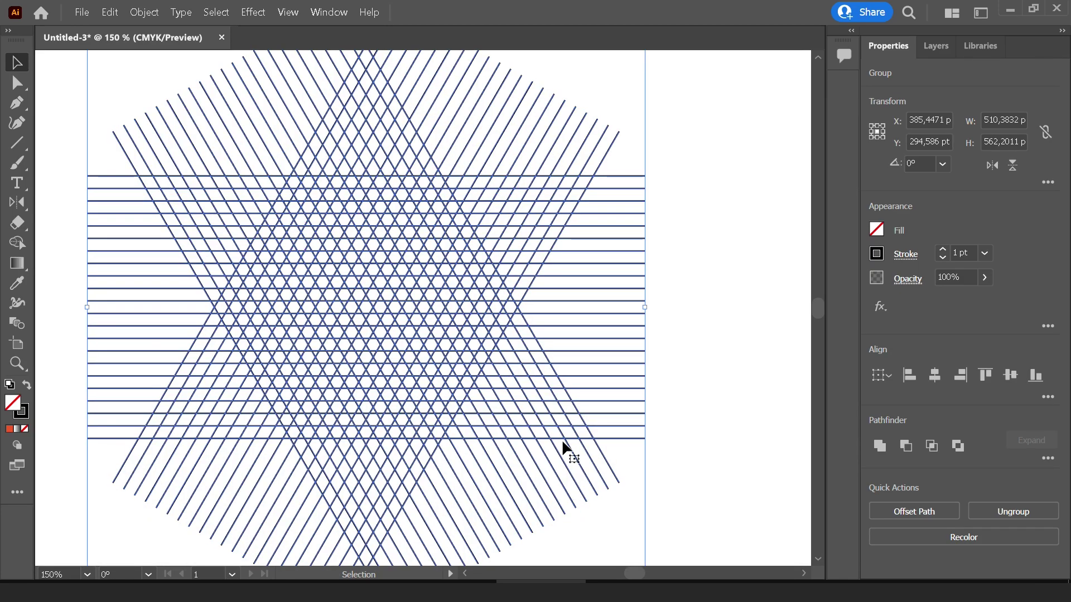
scroll(565, 446, down, 2)
drag(526, 235, 485, 321)
Move the star pattern off the artboard to the upper right and centre the empty artboard
scroll(438, 268, down, 1)
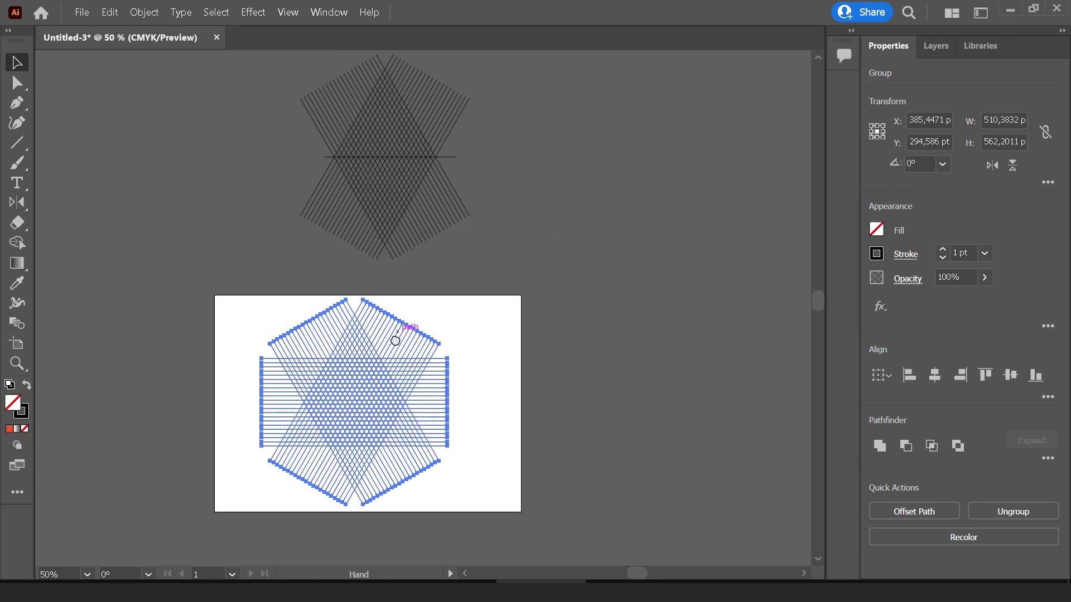
drag(395, 340, 578, 167)
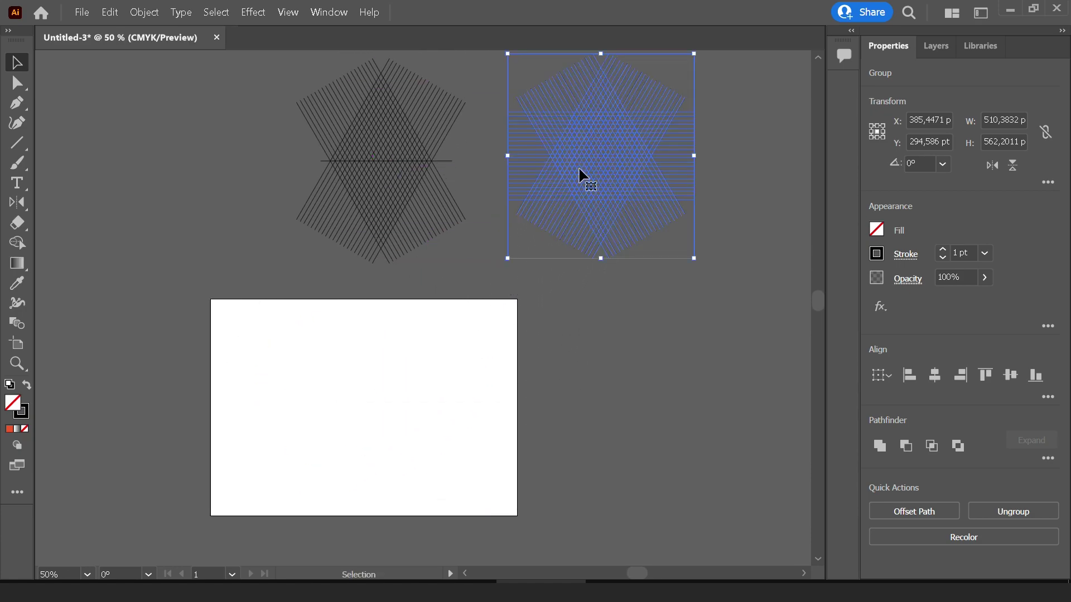
click(480, 271)
drag(349, 265, 397, 232)
drag(293, 290, 237, 250)
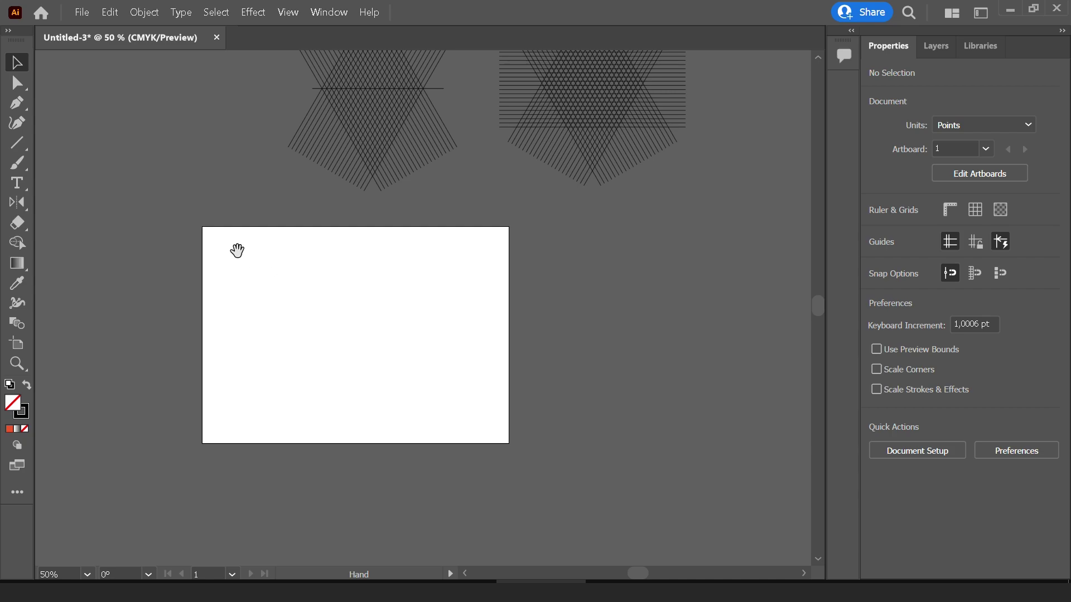
key(ctrl+plus)
Draw a circle with the Ellipse tool, then resize and reposition it
click(17, 143)
click(76, 162)
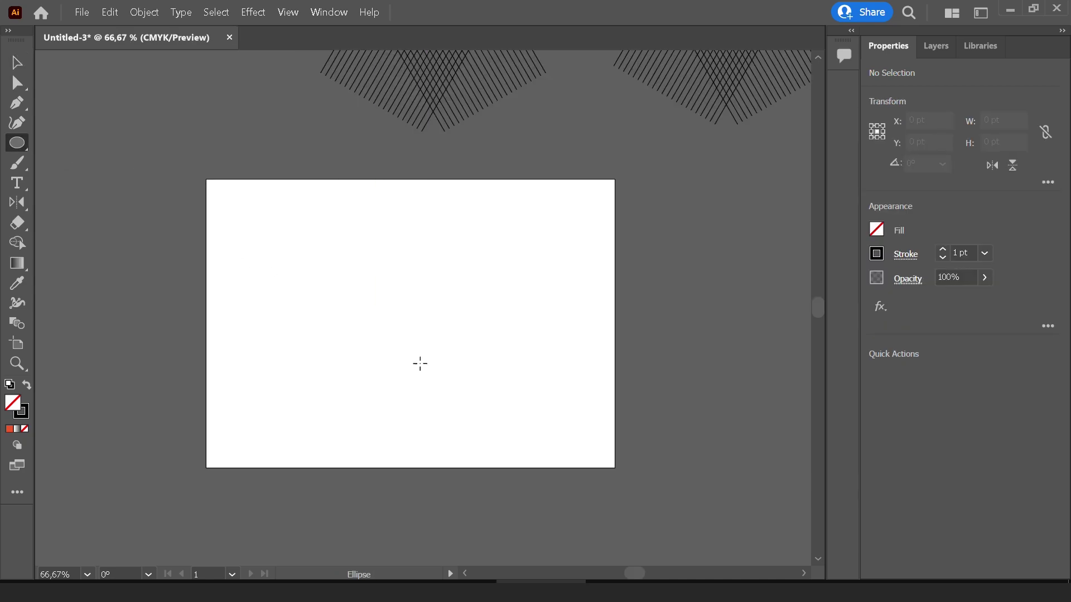
drag(313, 286, 347, 389)
key(v)
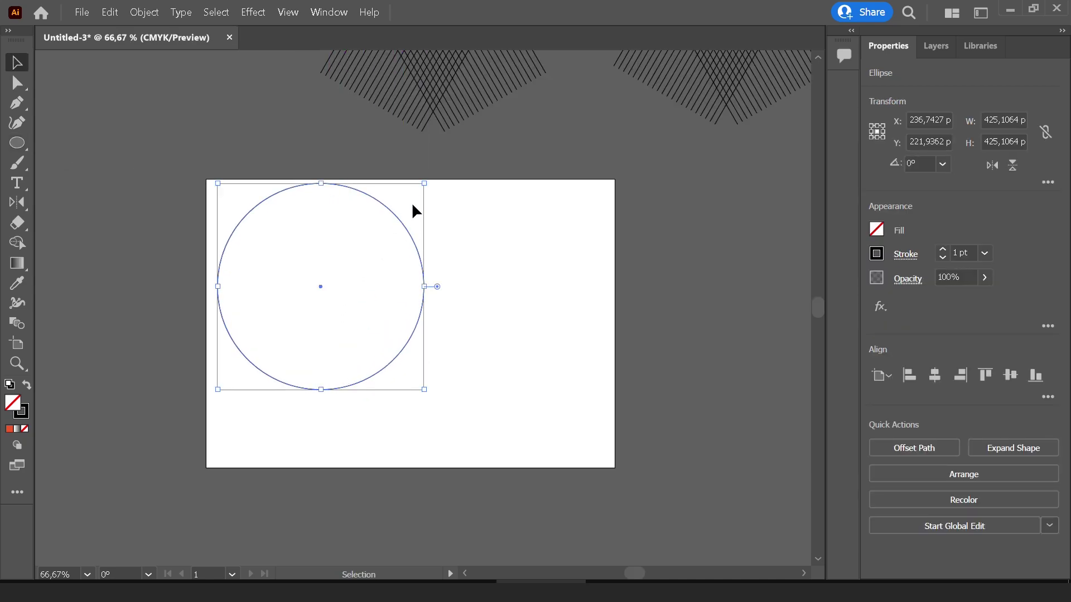
drag(423, 184, 383, 246)
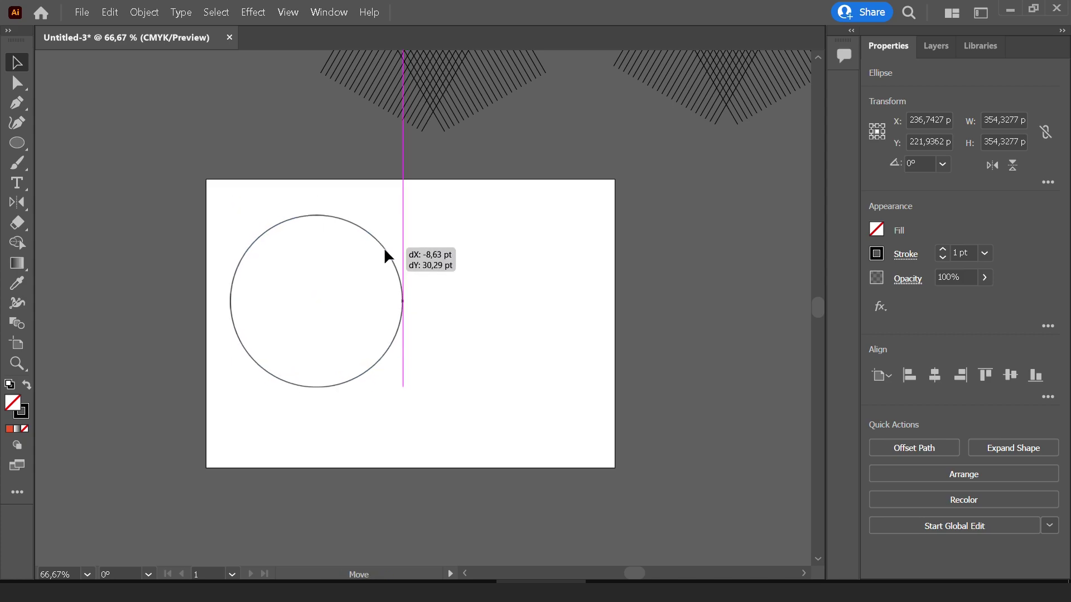
Add a smaller centred copy inside the circle, then select both circles
scroll(384, 247, up, 1)
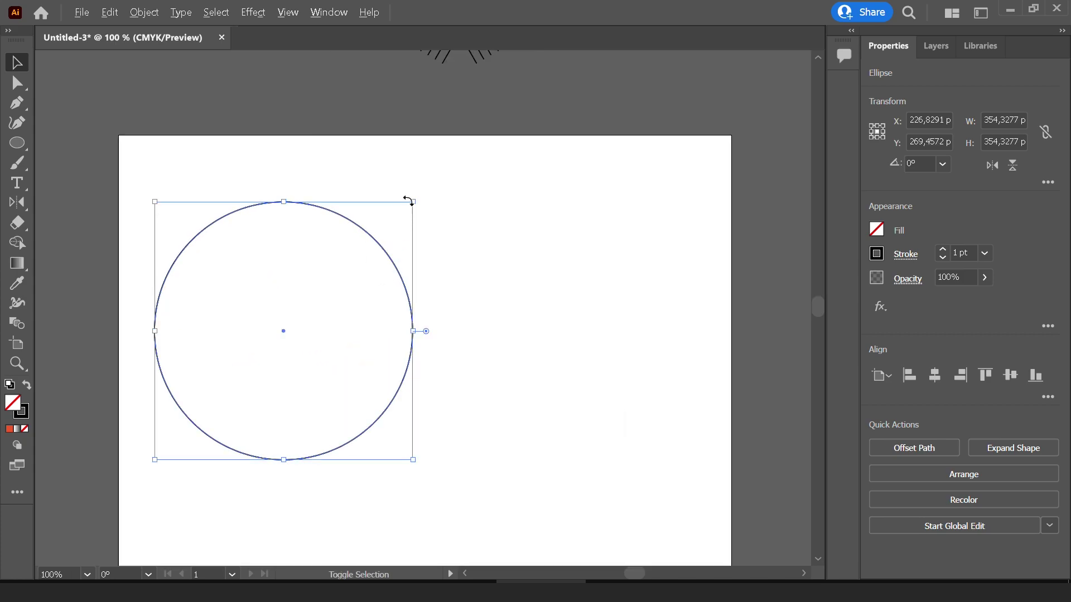
drag(413, 202, 341, 291)
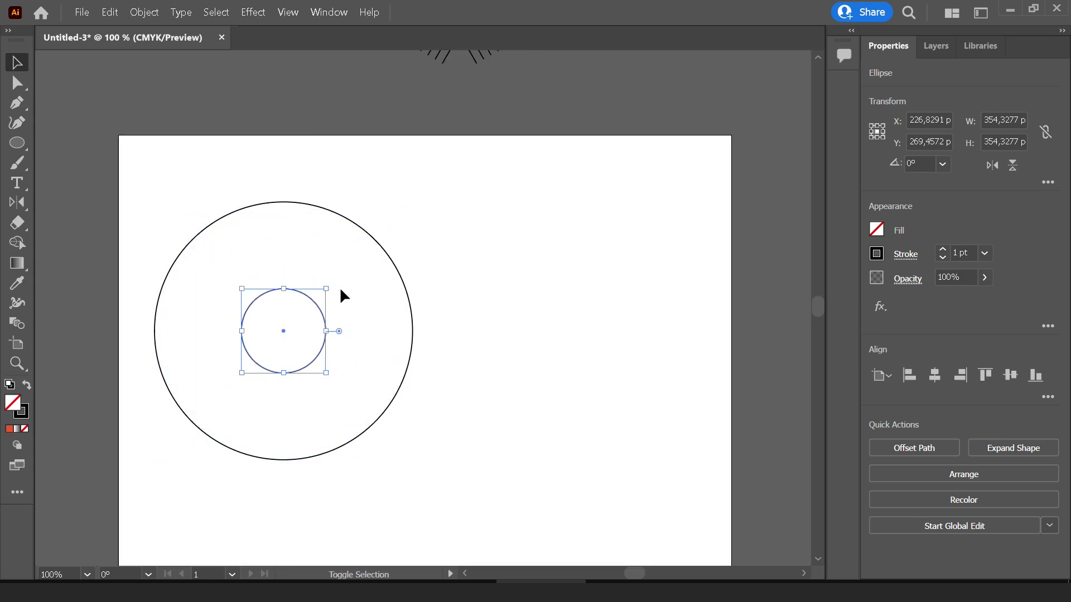
drag(385, 323, 395, 324)
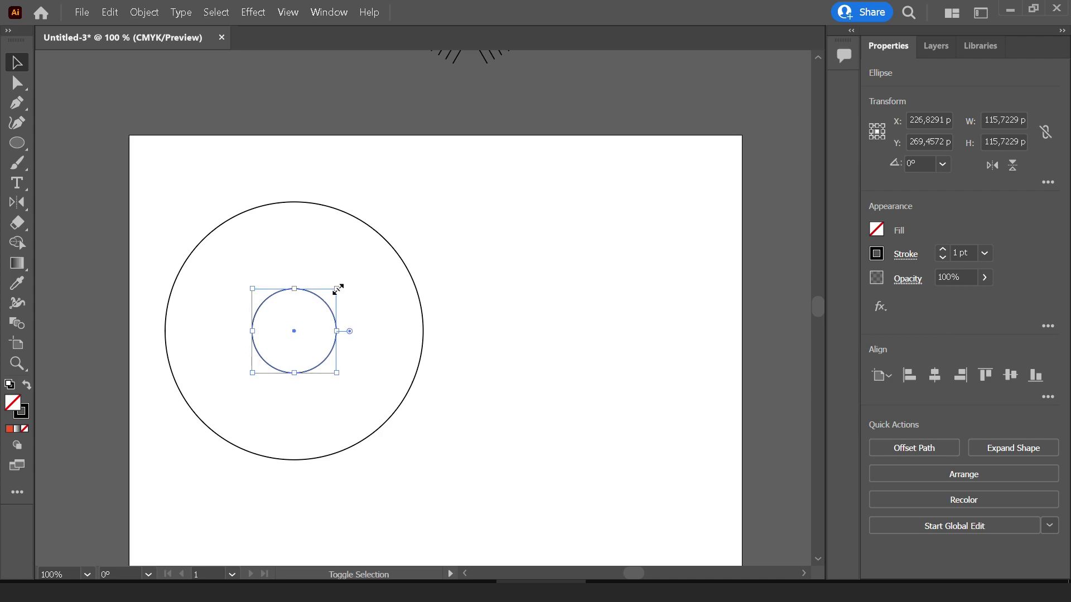
drag(337, 288, 328, 297)
click(390, 152)
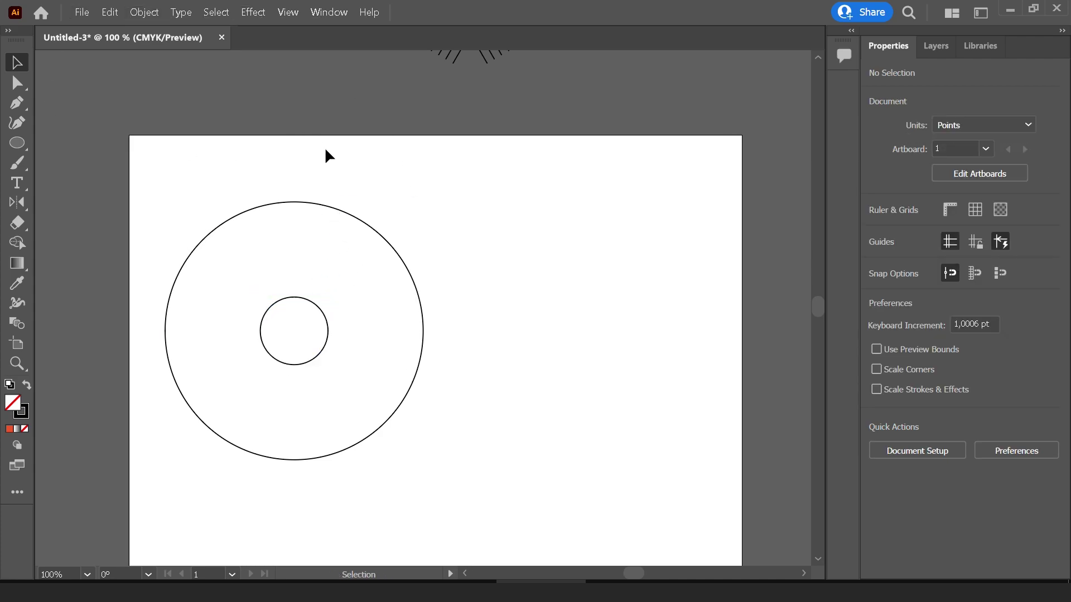
scroll(368, 232, up, 3)
scroll(320, 304, down, 1)
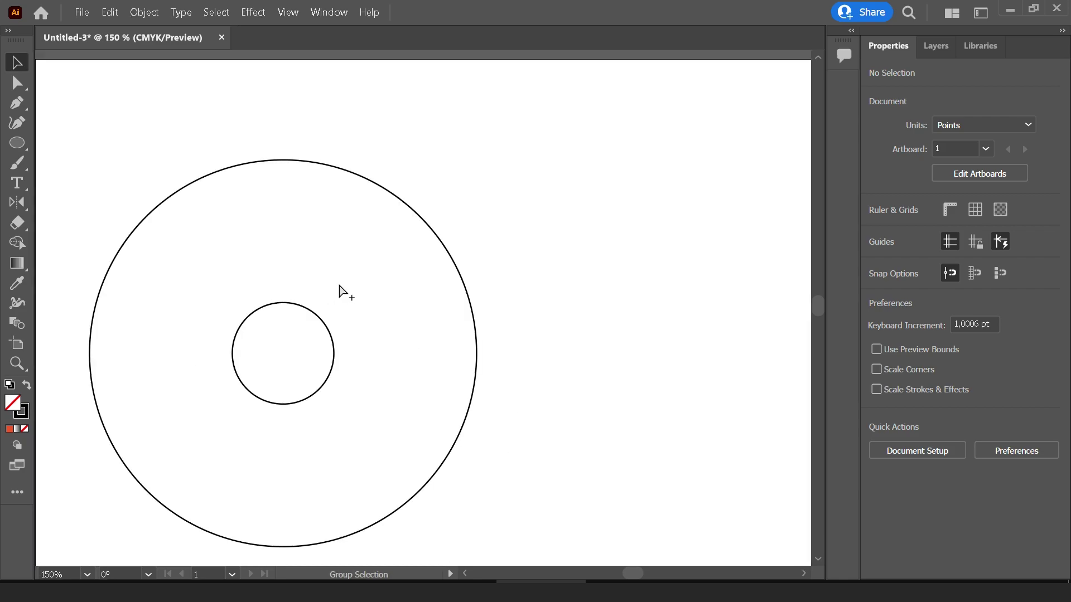
drag(342, 289, 354, 274)
scroll(237, 293, down, 1)
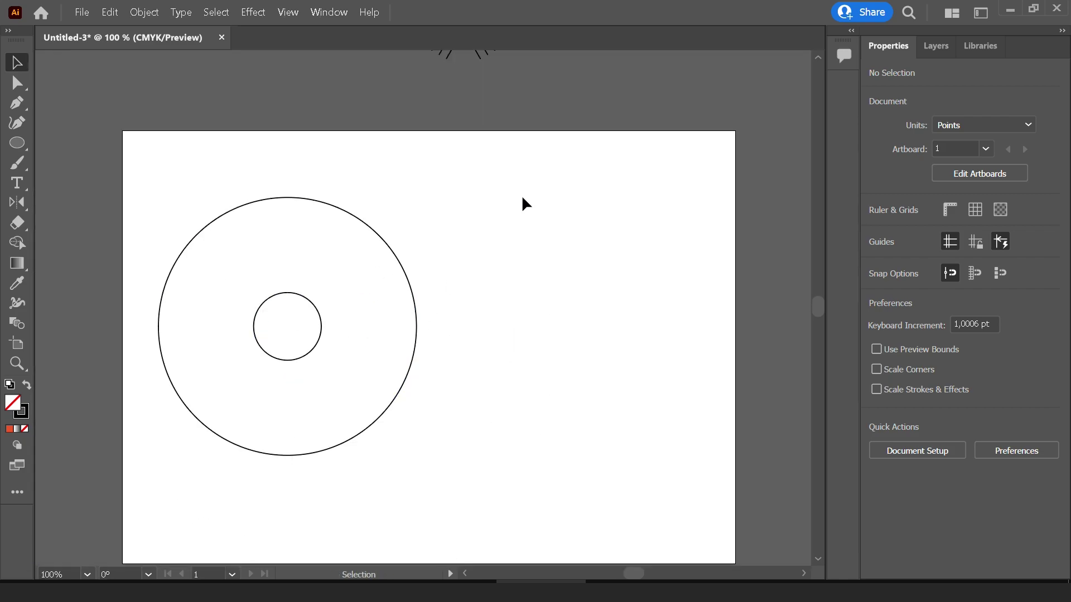
drag(522, 203, 201, 370)
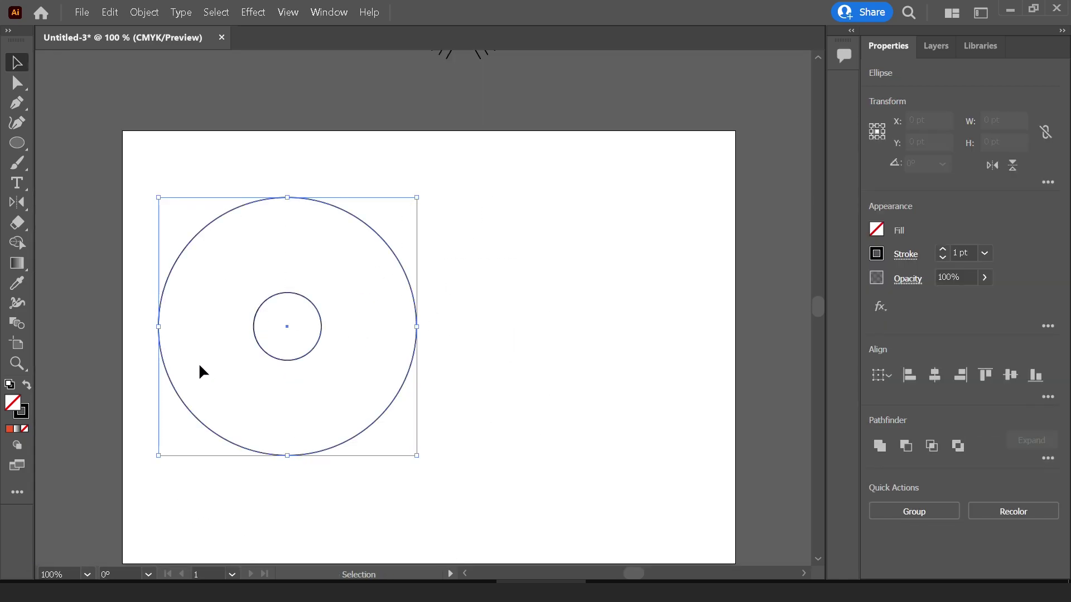
Blend the inner and outer circles with the Blend tool using 9 specified steps
click(12, 324)
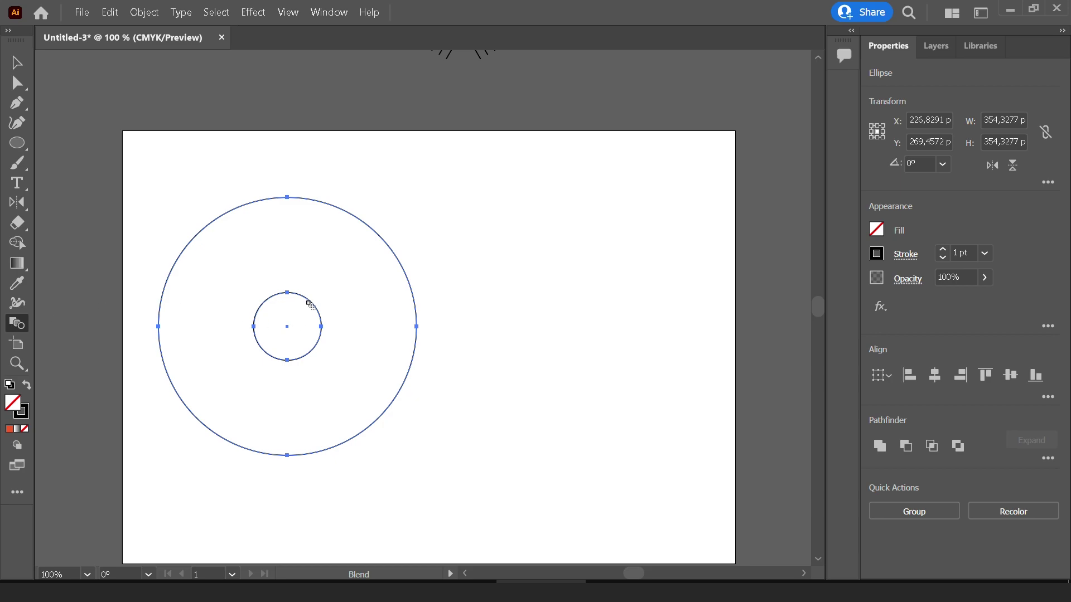
click(372, 232)
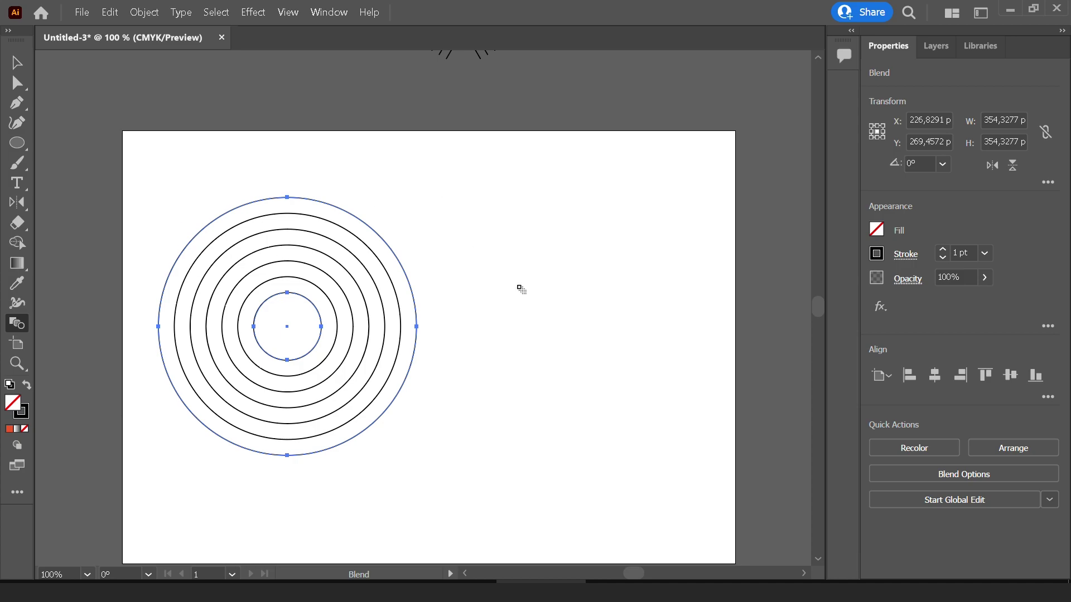
double_click(23, 323)
click(864, 140)
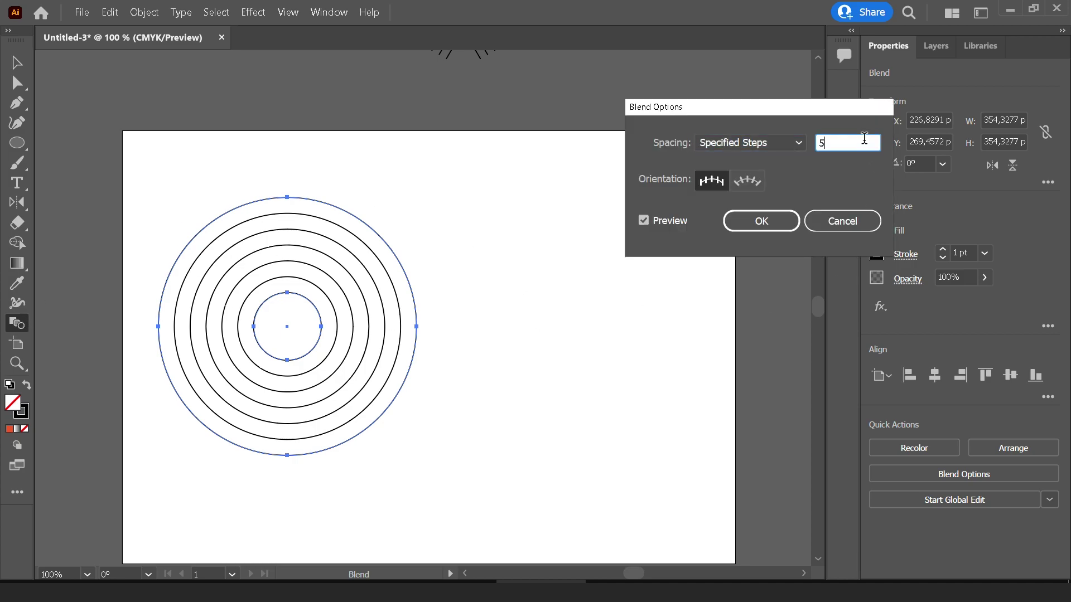
key(Up)
key(Up)
key(Up)
key(Up)
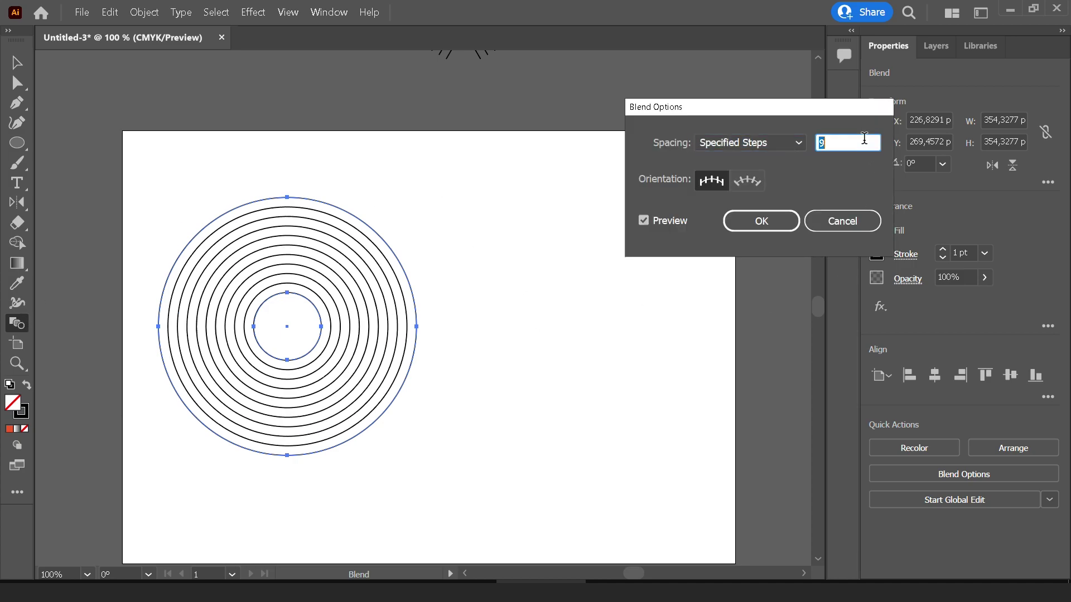
key(Up)
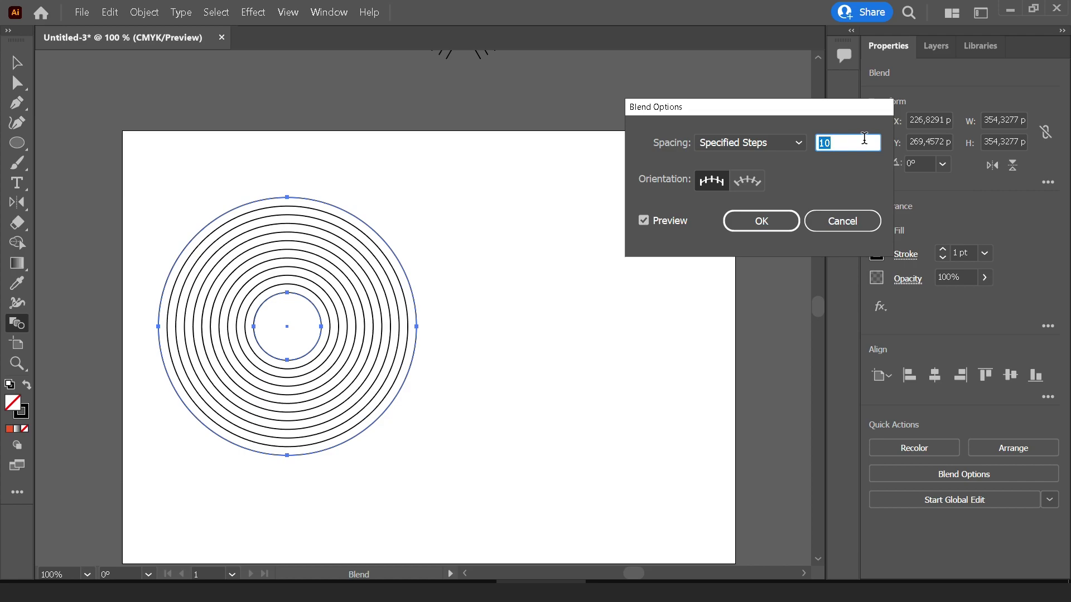
key(Down)
click(769, 215)
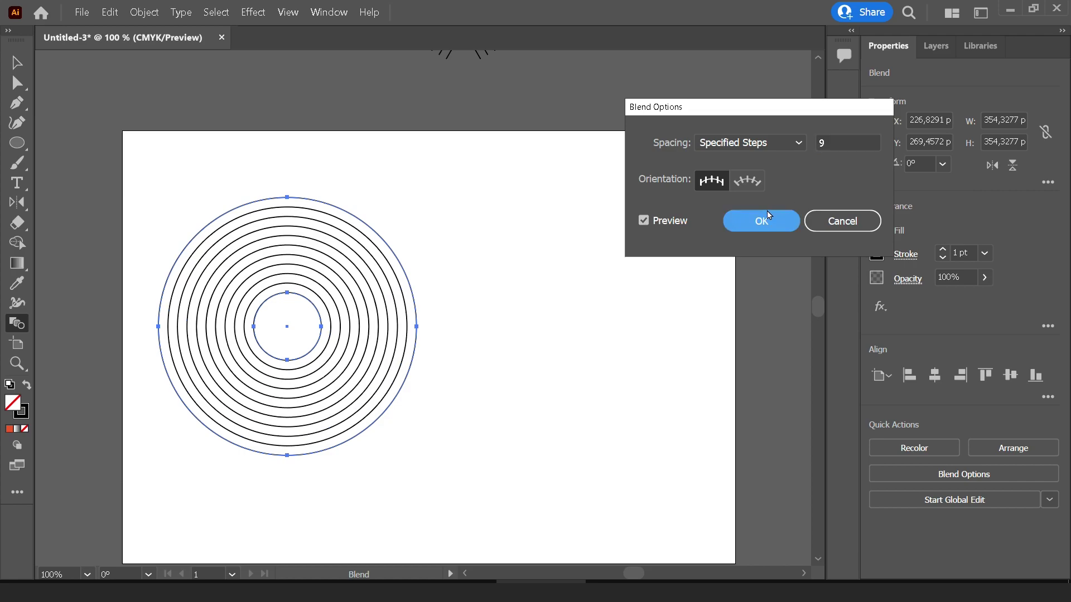
click(766, 215)
click(12, 66)
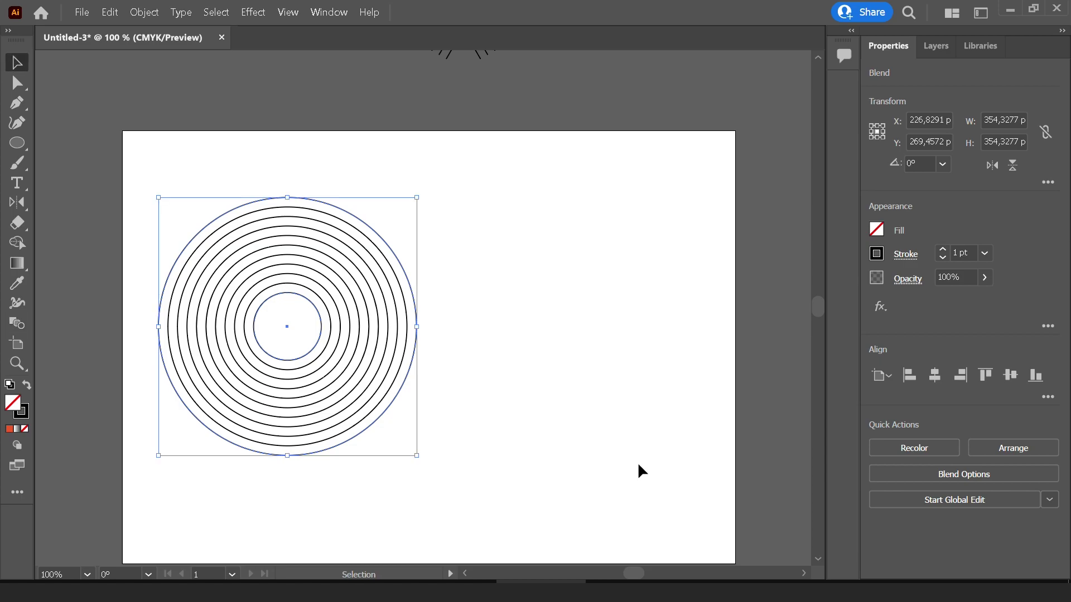
Alt+Shift-drag the ring blend right to make an overlapping copy
drag(162, 305, 288, 319)
click(627, 450)
alt+scroll(366, 288, up, 2)
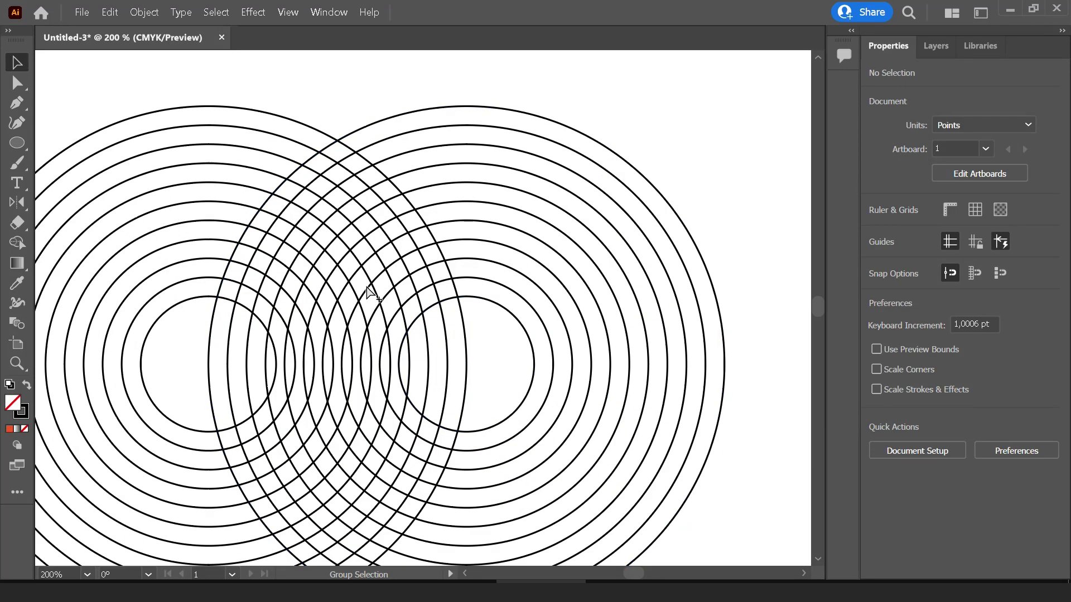
alt+scroll(366, 287, down, 2)
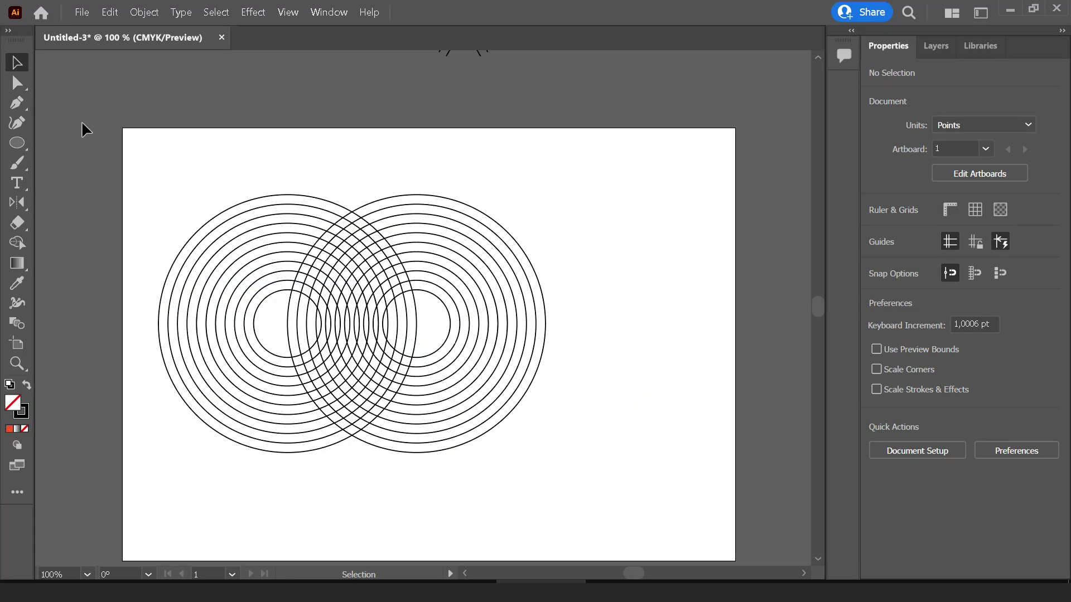
alt+scroll(406, 291, down, 2)
Select both overlapping ring blends and reframe the view on the pair
drag(479, 390, 222, 208)
mouse_move(400, 282)
mouse_down()
mouse_move(435, 384)
mouse_move(238, 140)
mouse_up()
click(533, 487)
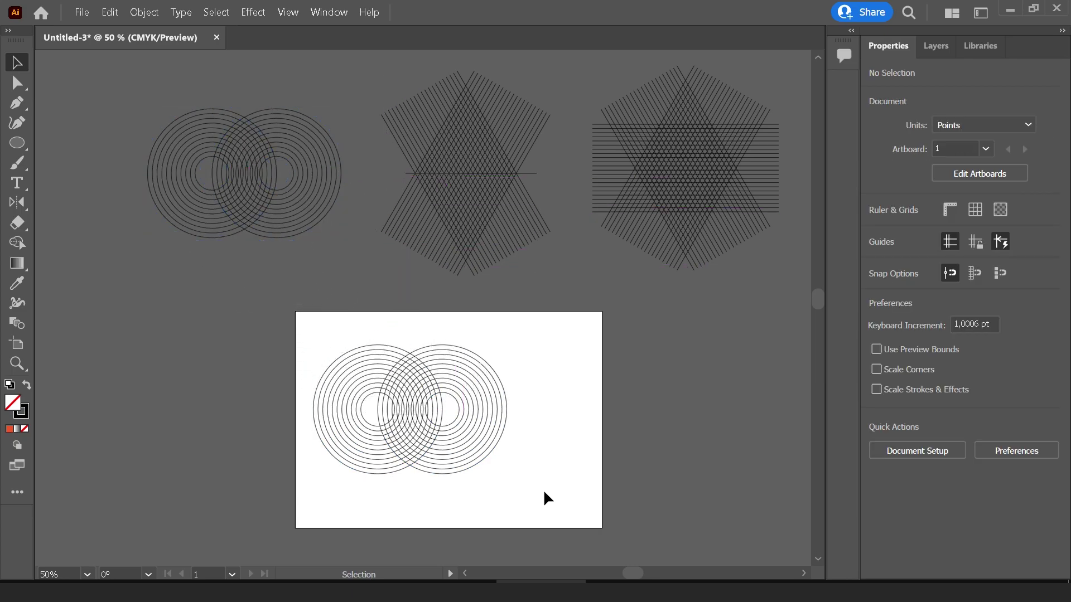
click(374, 373)
alt+scroll(402, 391, up, 2)
alt+scroll(418, 374, up, 1)
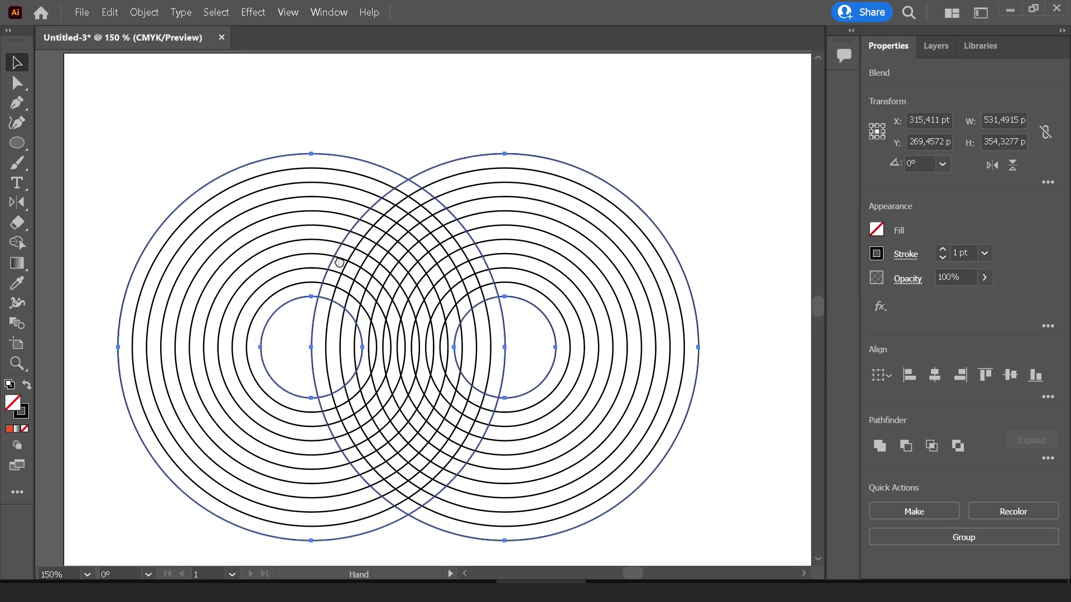
scroll(212, 217, up, 3)
alt+scroll(664, 251, down, 1)
drag(628, 253, 533, 240)
click(337, 179)
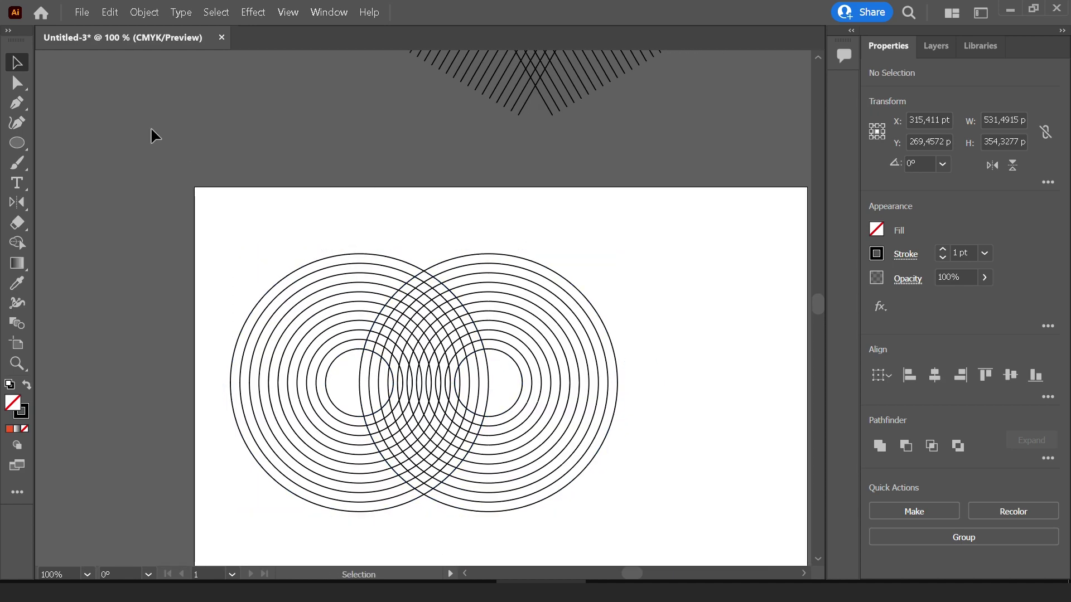
Draw a horizontal line across the tops of the two ring sets
click(18, 140)
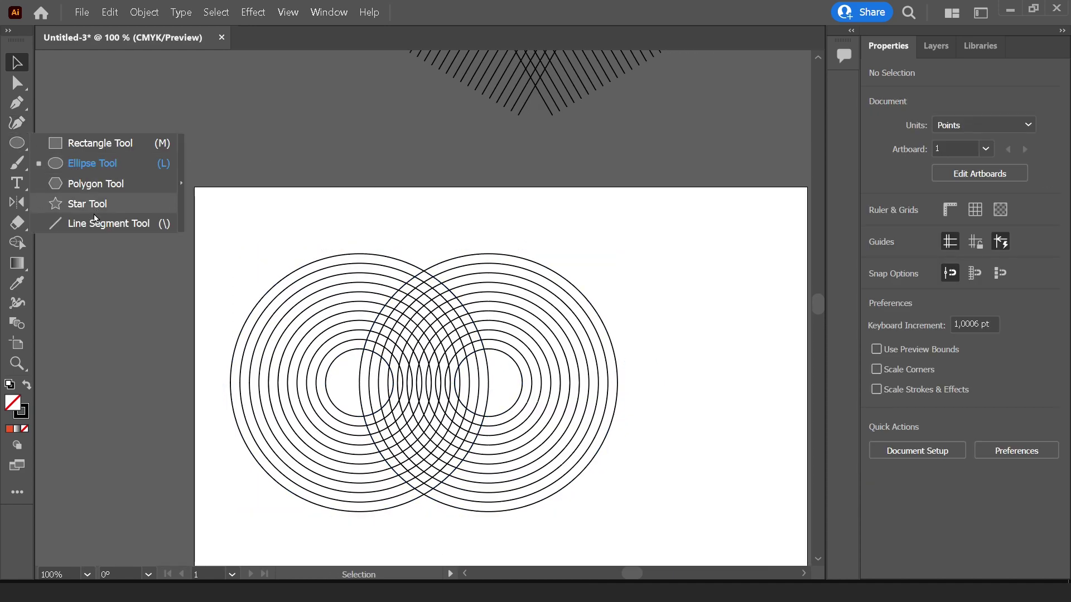
click(112, 220)
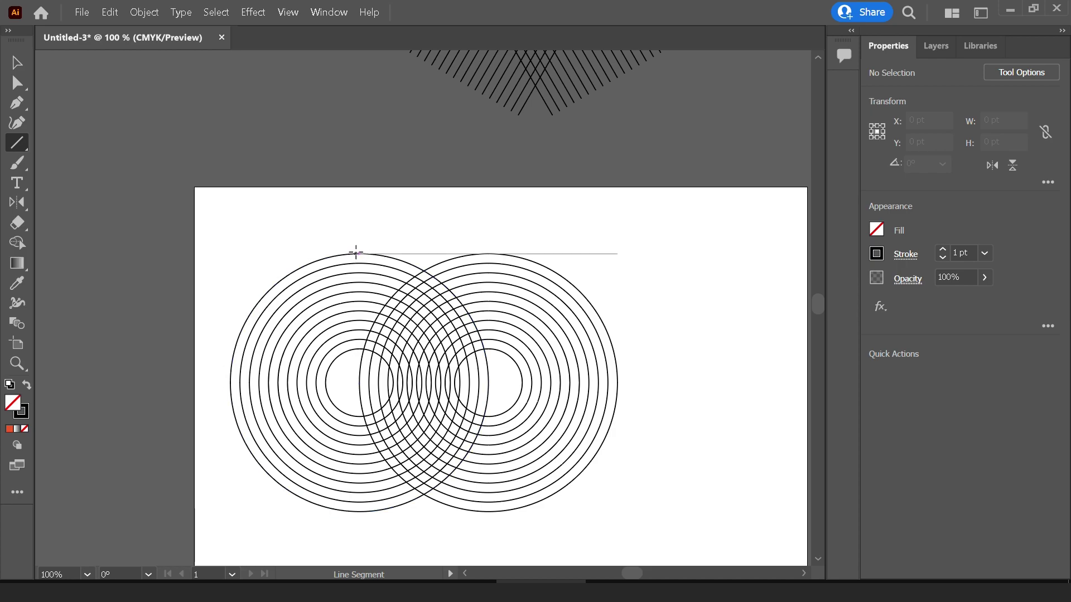
mouse_move(356, 253)
mouse_down()
mouse_move(719, 254)
mouse_move(653, 254)
mouse_up()
key(v)
Alt-drag a copy of the horizontal line down across the rings, above their centres
click(657, 233)
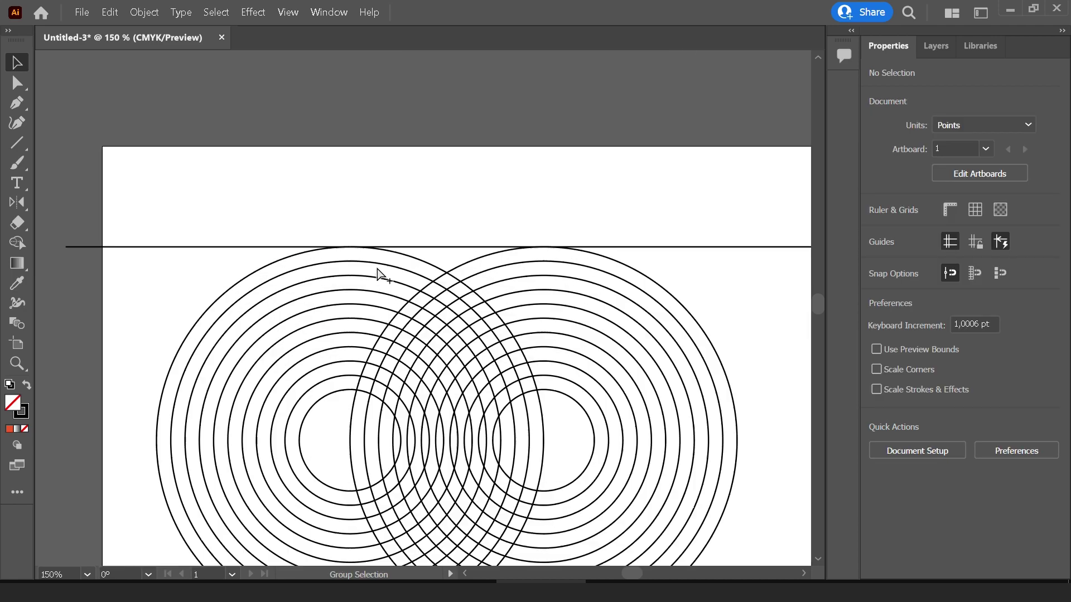
key(ctrl+plus)
key(ctrl+plus)
key(ctrl+plus)
key(ctrl+z)
key(ctrl+minus)
key(ctrl+minus)
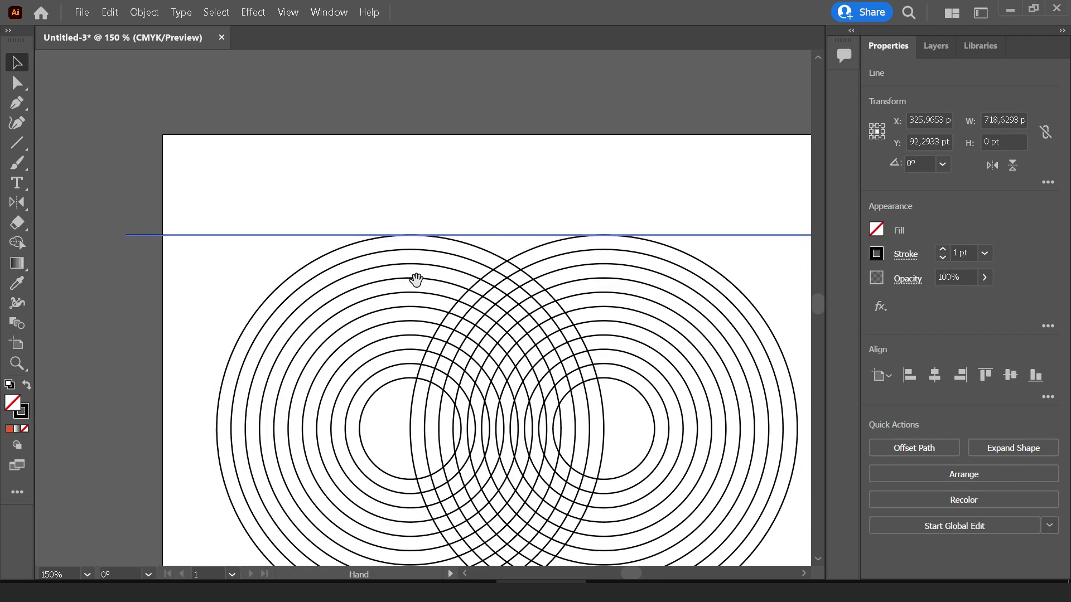
scroll(418, 280, down, 3)
drag(304, 159, 296, 298)
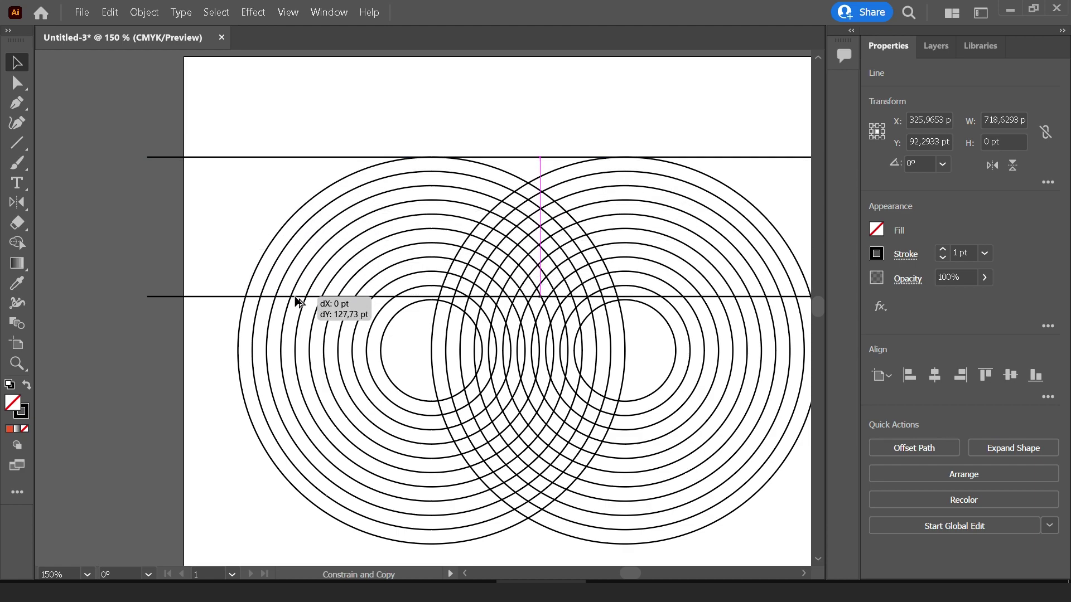
drag(295, 301, 296, 300)
key(ctrl+plus)
key(ctrl+plus)
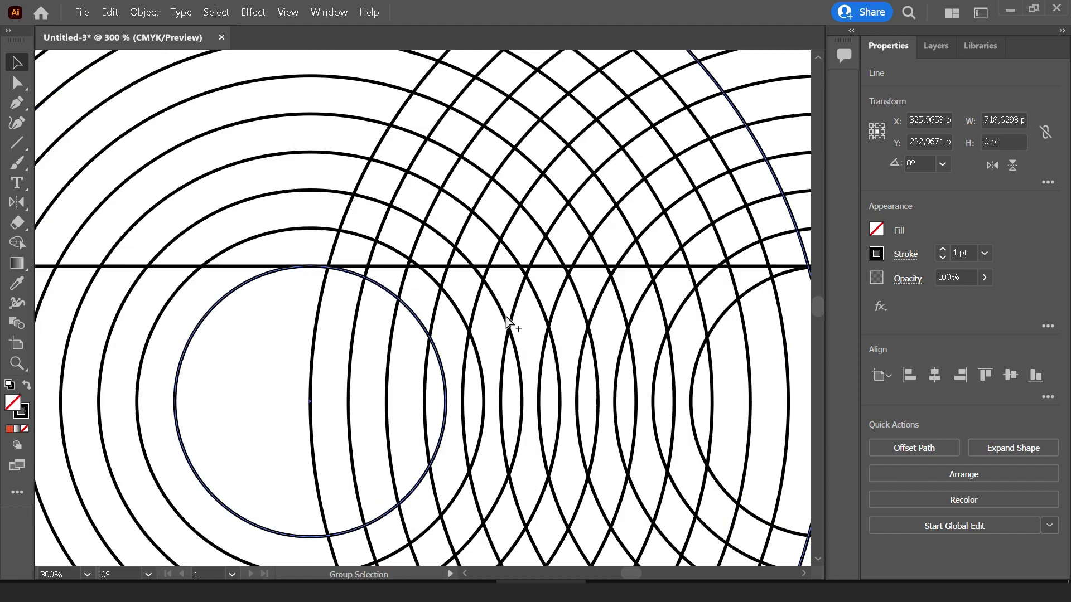
scroll(285, 267, up, 1)
scroll(273, 245, up, 2)
scroll(273, 235, down, 3)
scroll(290, 247, down, 2)
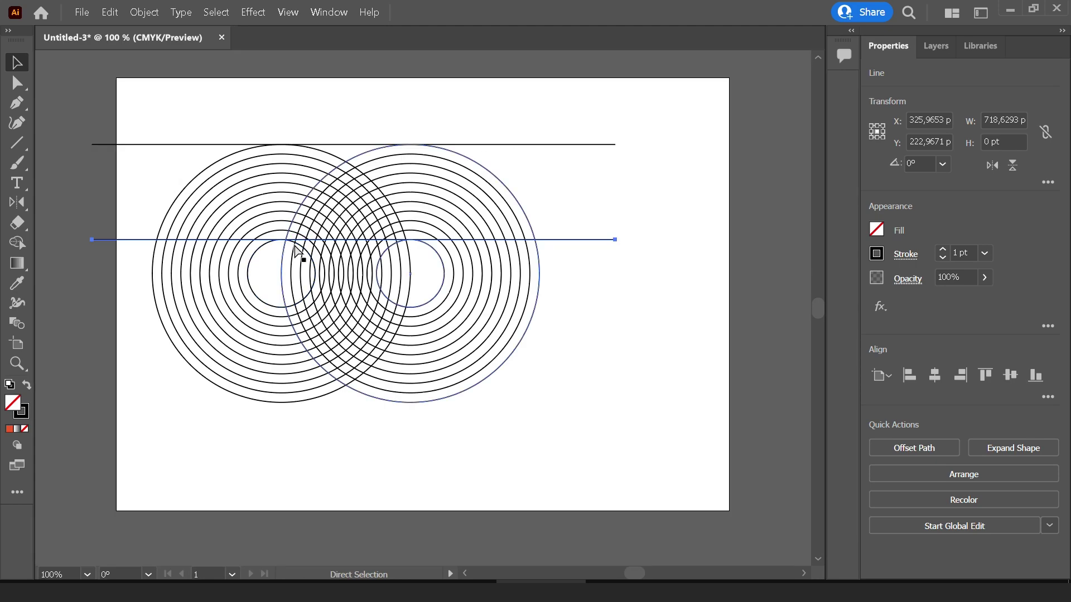
scroll(297, 251, up, 2)
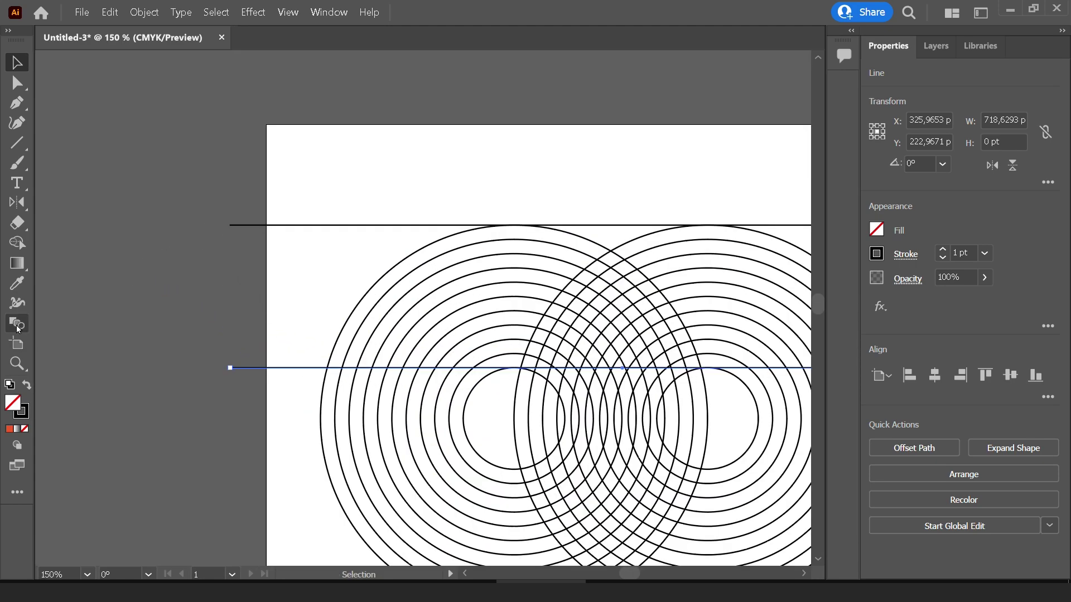
Blend the top horizontal line into the lower line with the Blend tool
click(17, 328)
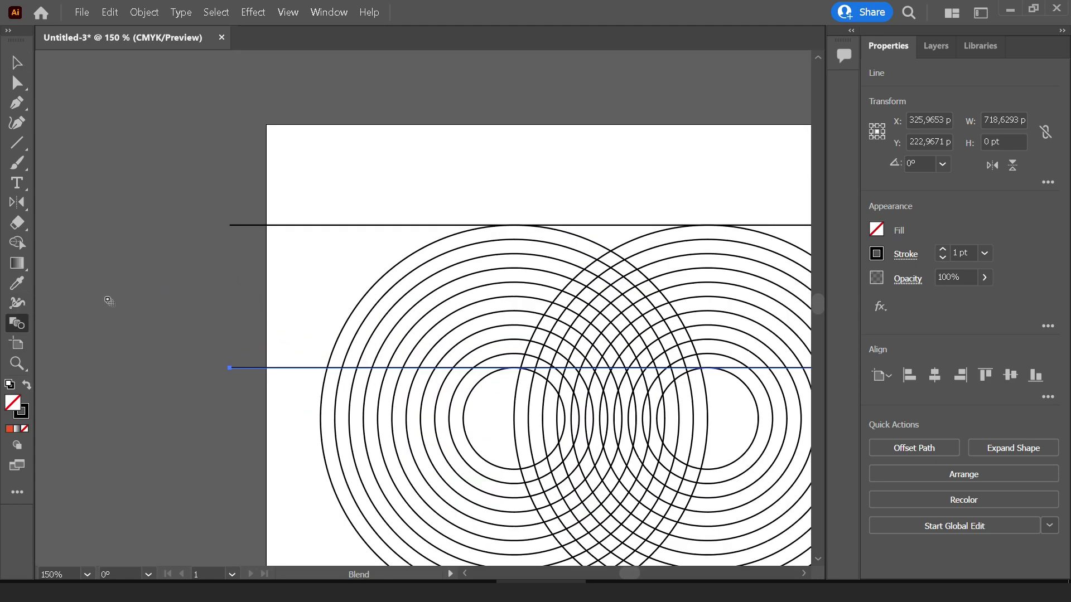
click(247, 227)
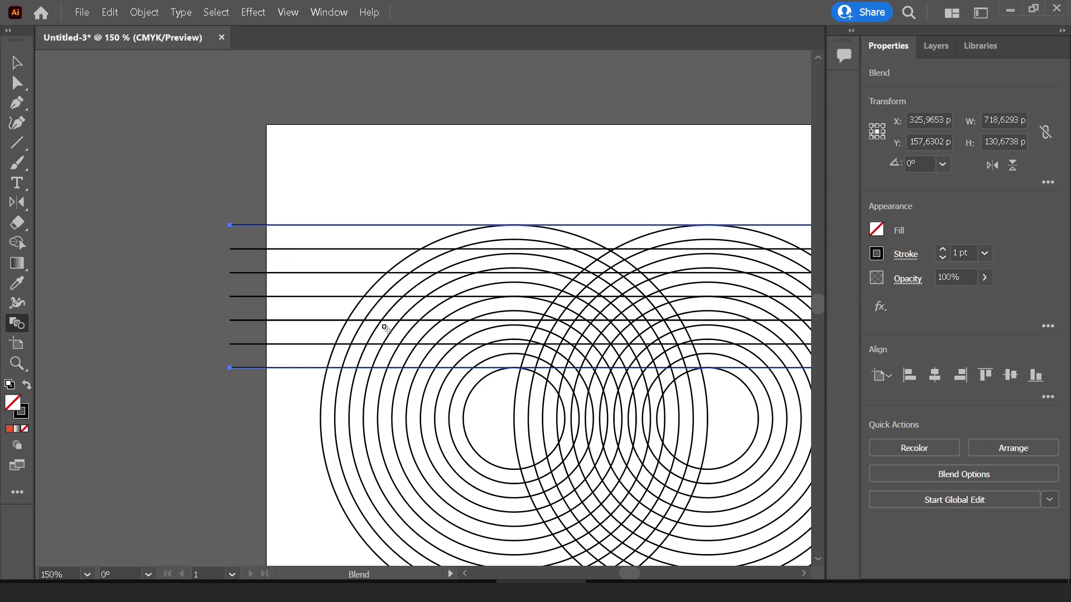
scroll(519, 322, up, 2)
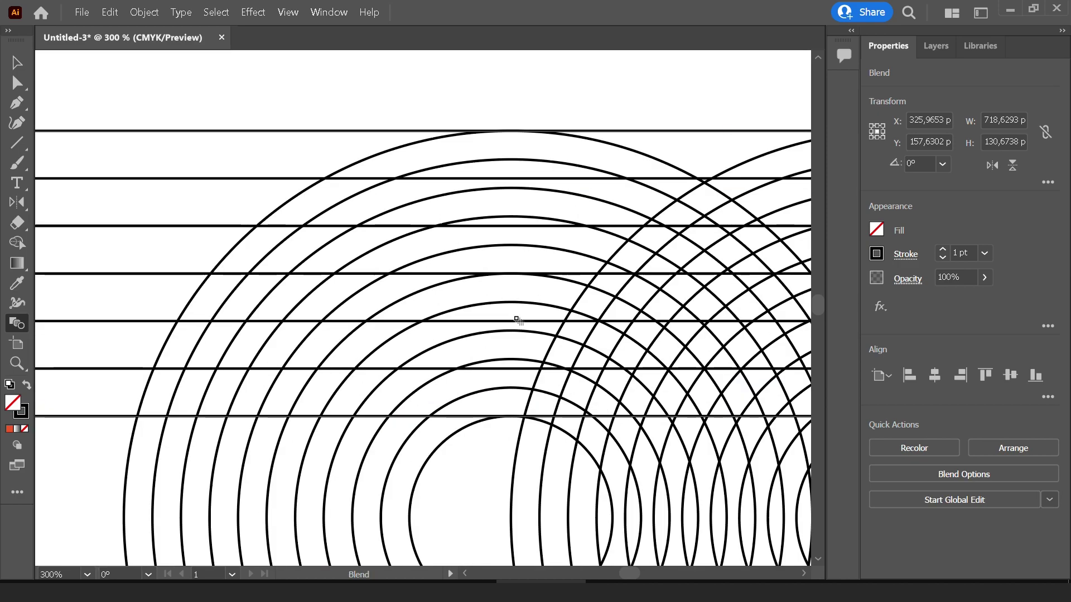
scroll(519, 323, down, 1)
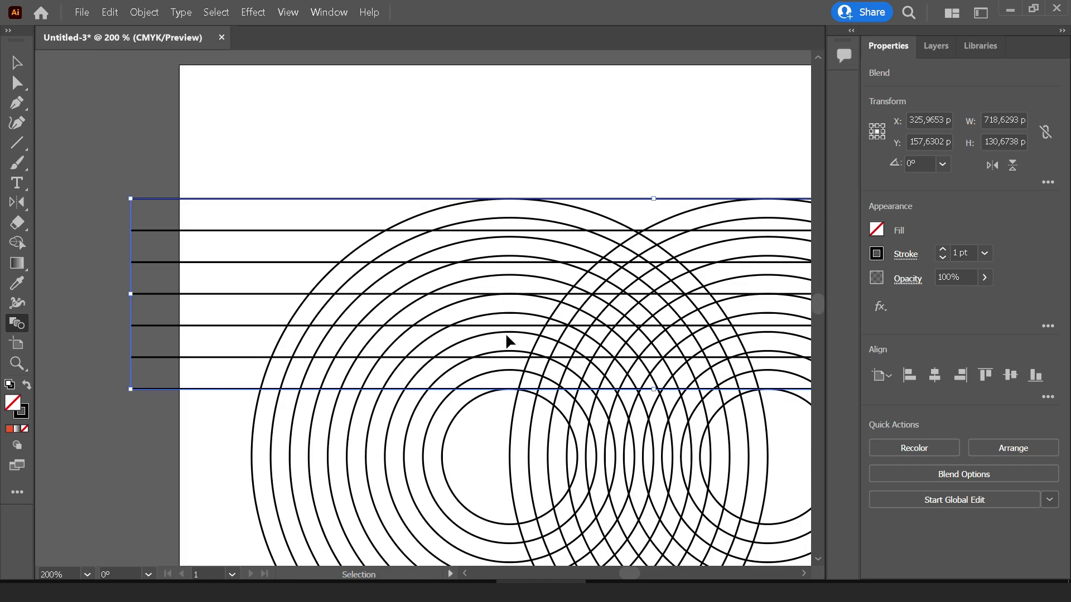
Set the line blend to 9 specified steps, giving eleven evenly spaced lines
double_click(16, 327)
click(849, 141)
key(Up)
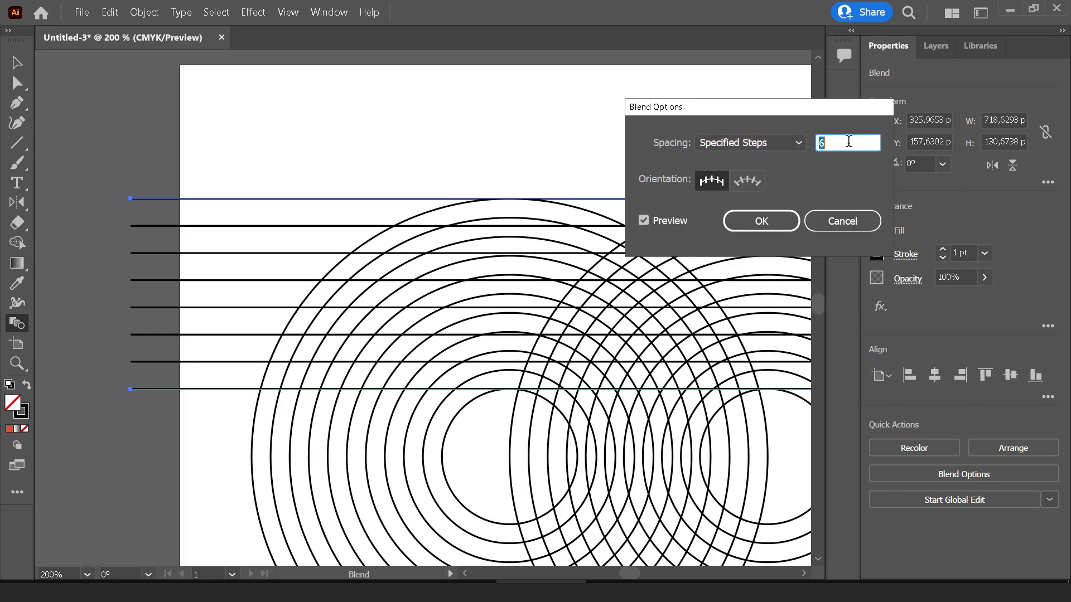
key(Up)
key(Up)
key(Up)
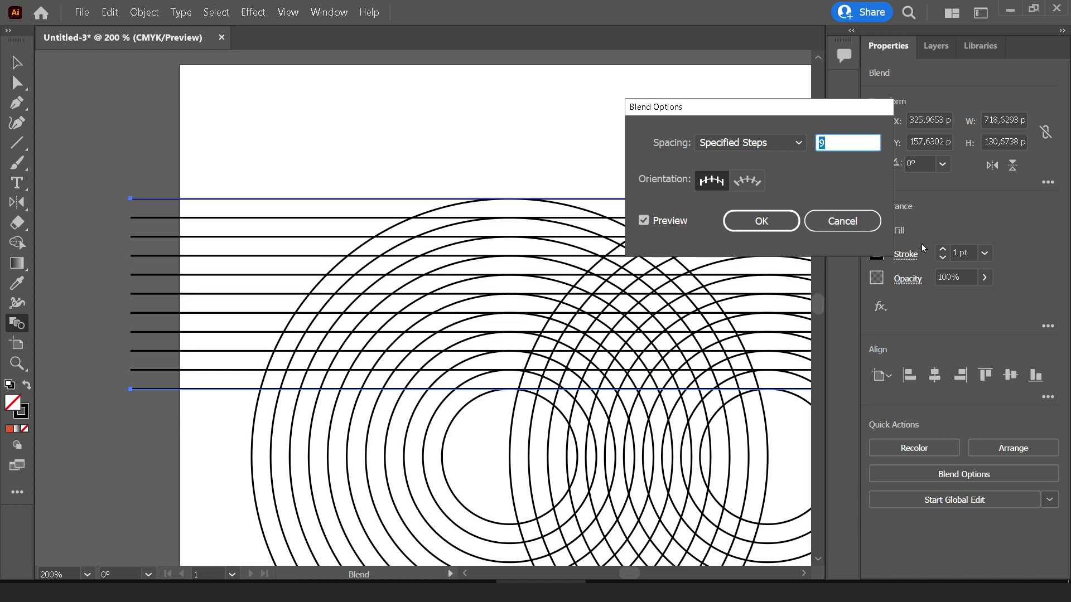
click(785, 226)
click(510, 128)
scroll(497, 382, up, 2)
scroll(499, 352, up, 1)
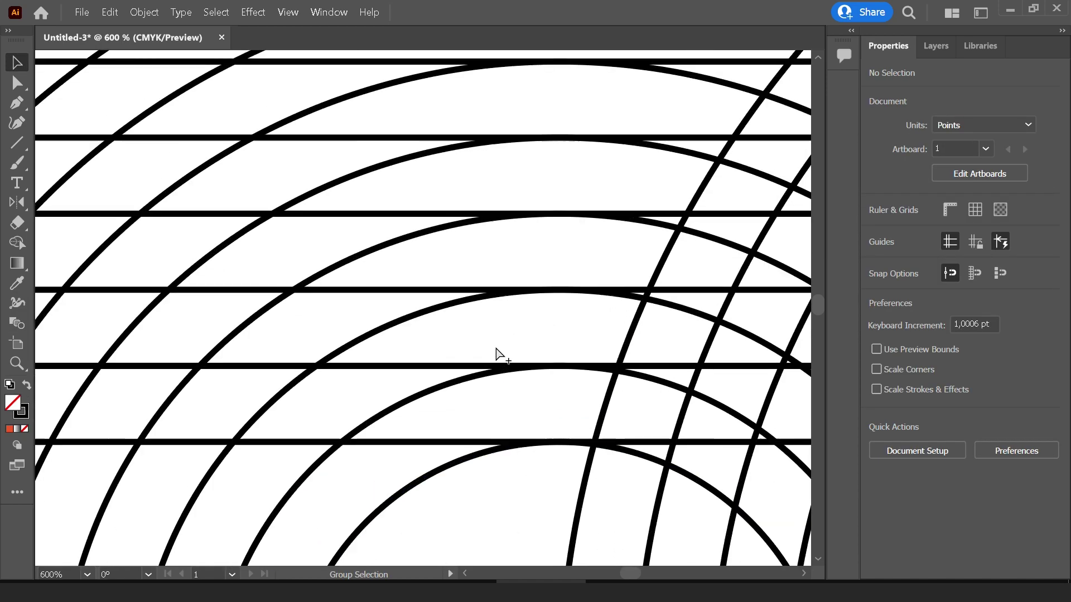
scroll(515, 294, down, 3)
scroll(516, 291, down, 1)
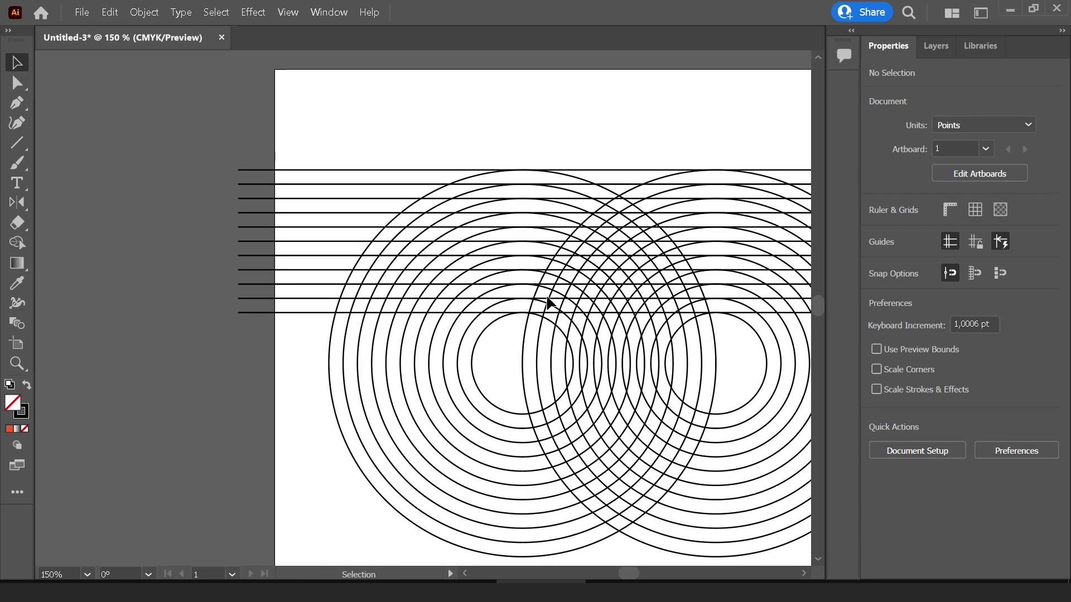
scroll(655, 282, up, 2)
Move the lines-and-rings artwork off the artboard into the pattern row
drag(650, 246, 609, 284)
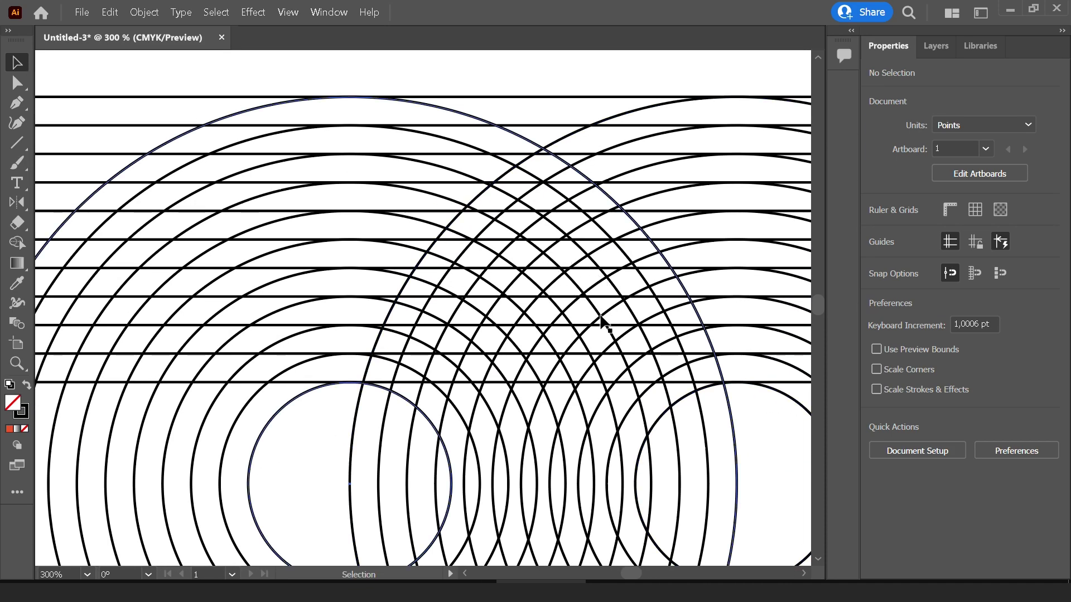
scroll(616, 418, down, 6)
drag(553, 353, 268, 193)
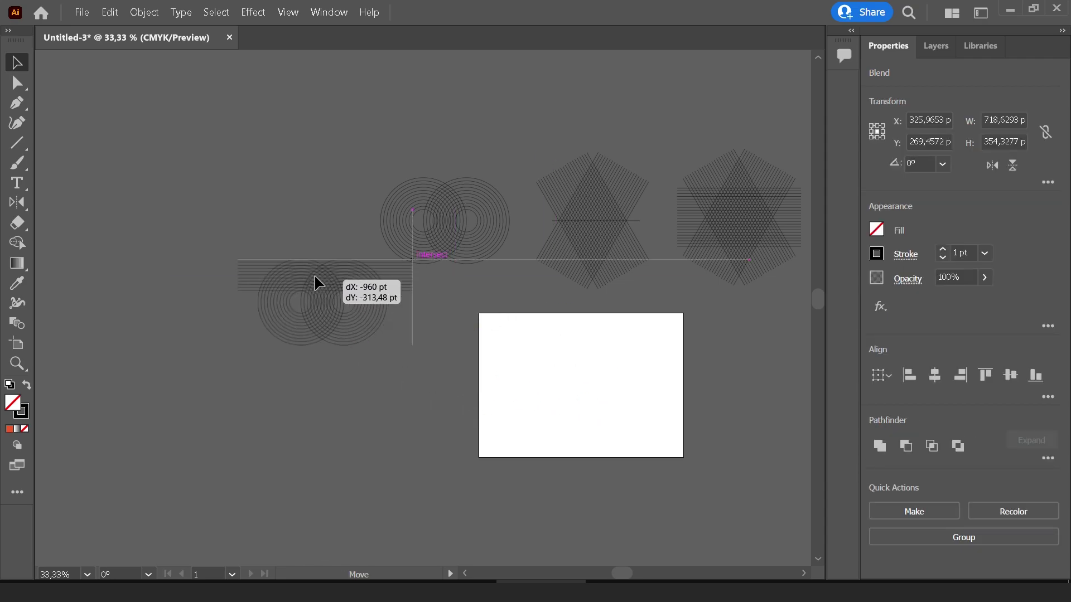
Alt-drag a copy of the overlapping rings blend onto the artboard
click(425, 259)
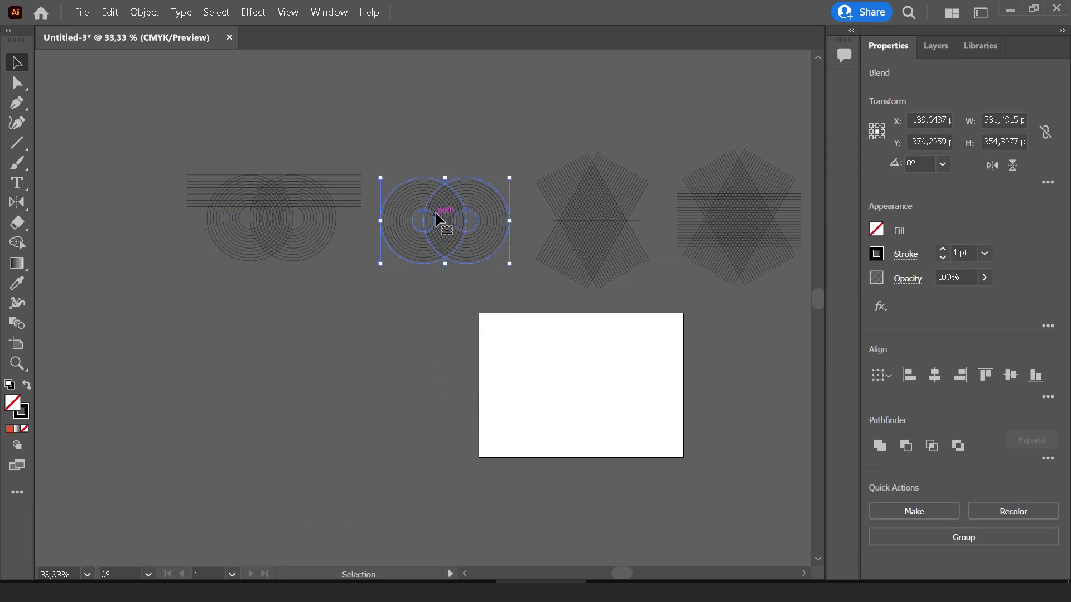
drag(443, 212, 582, 377)
scroll(614, 390, up, 2)
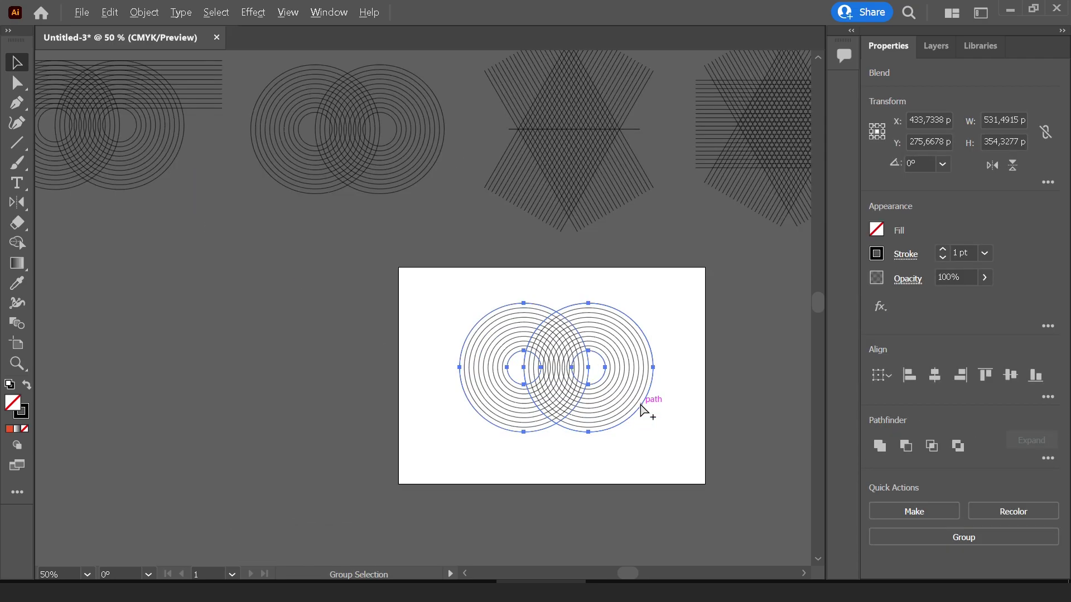
scroll(645, 407, up, 2)
click(735, 420)
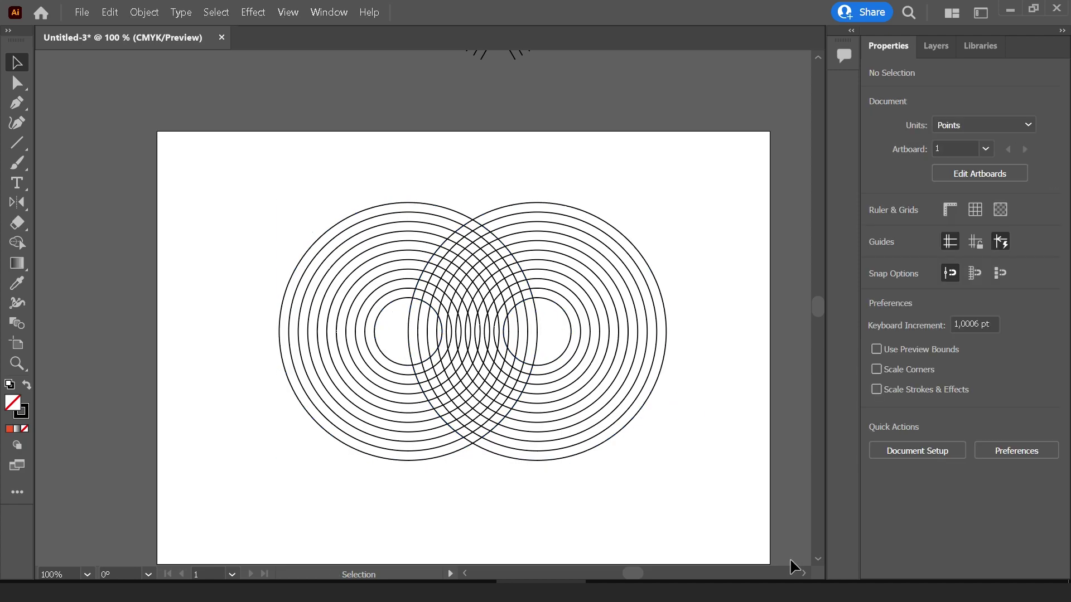
Lower the ring pair, then copy it straight upward to form four ring sets
click(353, 203)
mouse_move(389, 184)
mouse_down()
mouse_move(434, 247)
mouse_move(431, 319)
mouse_up()
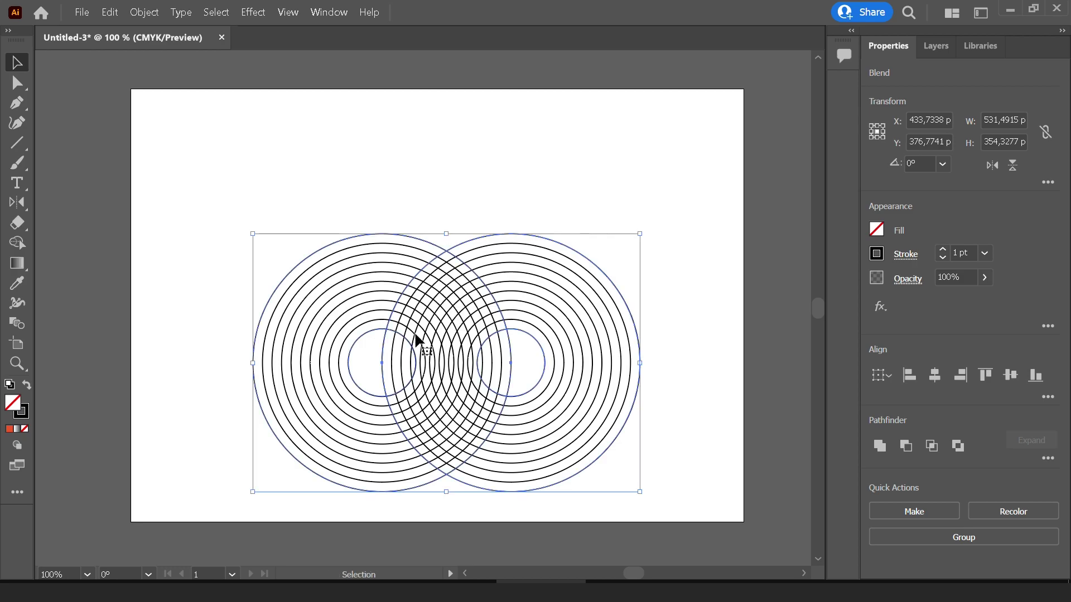
drag(355, 392, 357, 266)
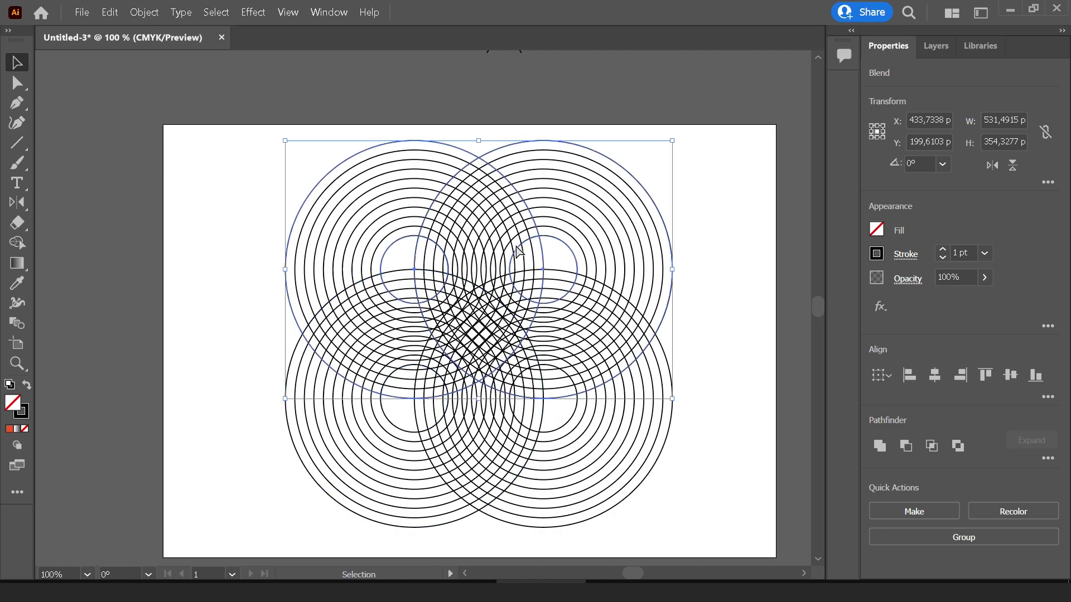
Move the four-ring design to the end of the pattern row
key(ctrl+minus)
drag(505, 279, 509, 298)
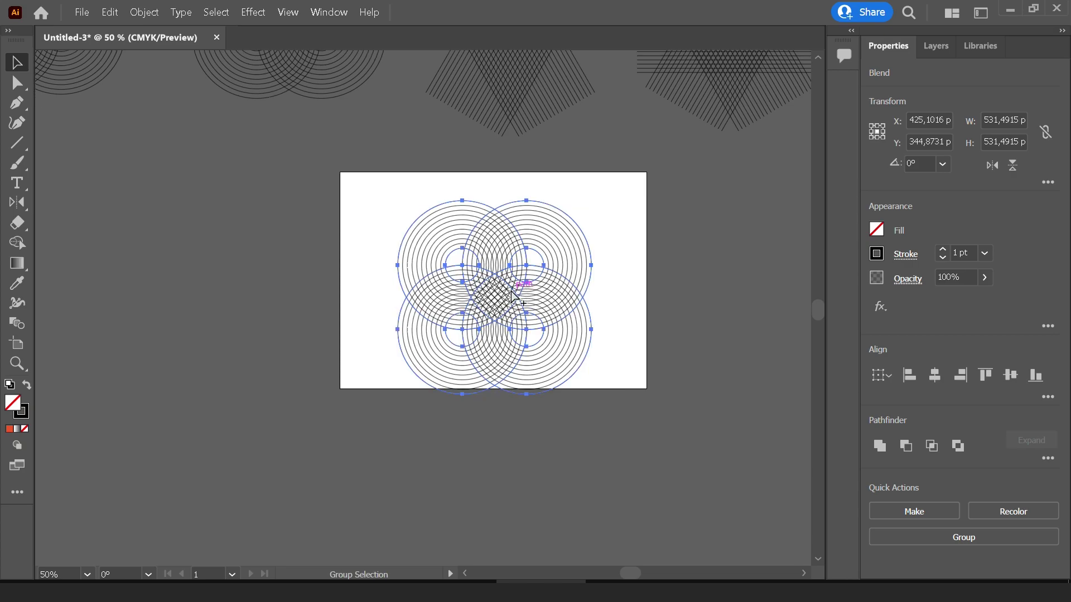
scroll(505, 323, up, 3)
key(ctrl+minus)
key(ctrl+minus)
mouse_move(519, 366)
mouse_down()
mouse_move(438, 299)
mouse_move(577, 304)
mouse_move(674, 210)
mouse_up()
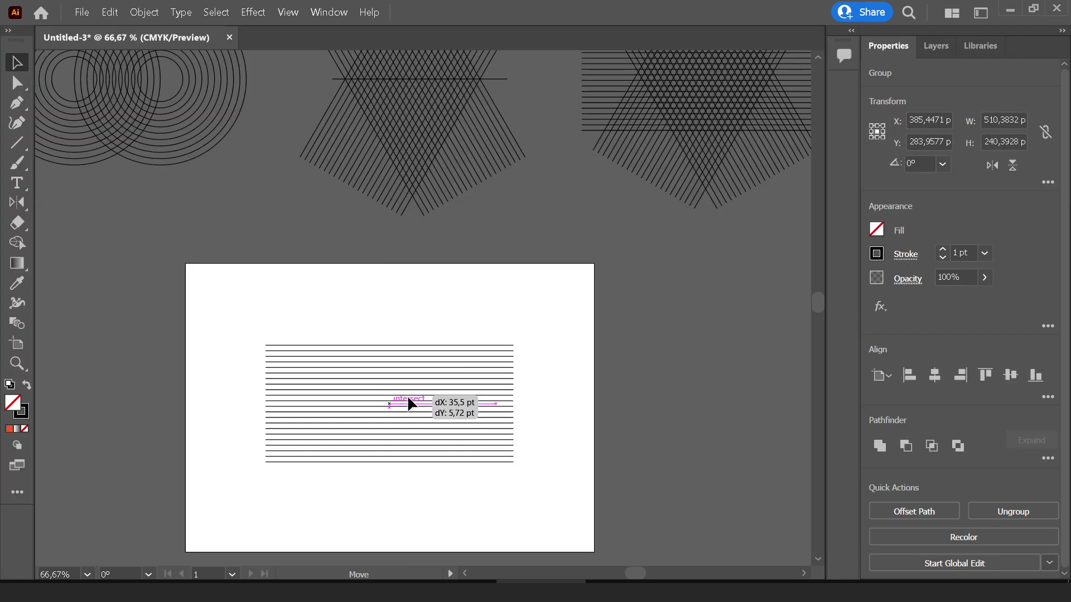
Rotate a copy of the horizontal lines by -60° to cross the originals
drag(410, 403, 410, 402)
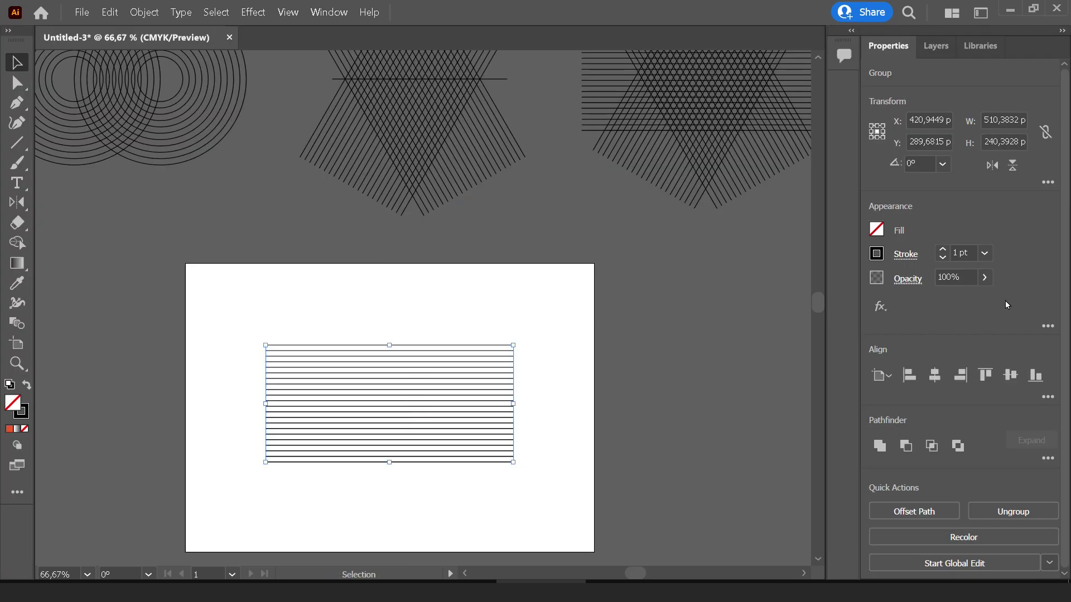
click(919, 163)
text(-60)
key(alt+Return)
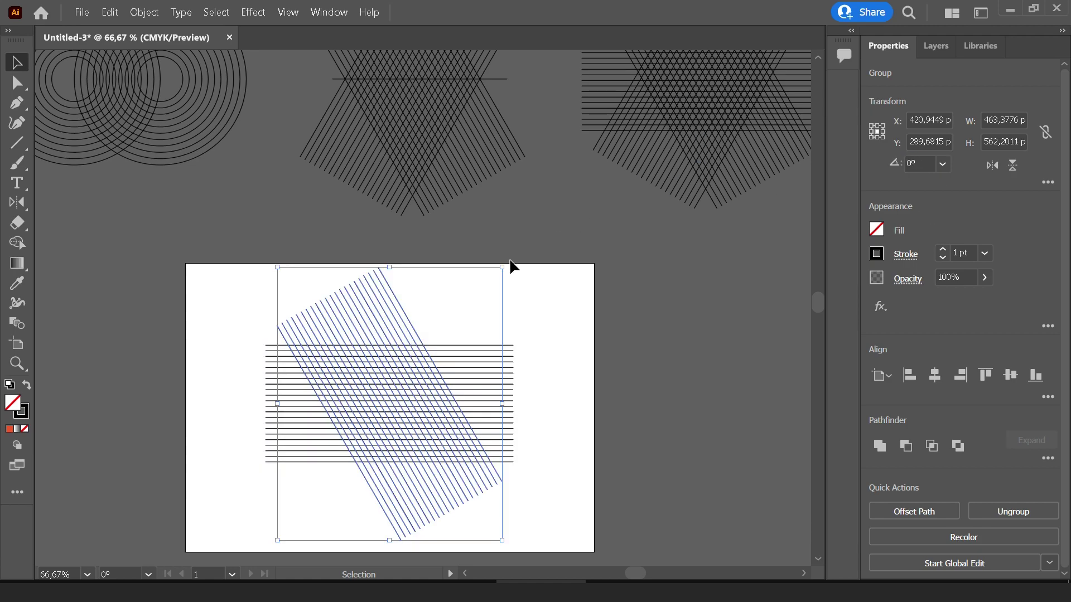
key(a)
key(v)
click(924, 162)
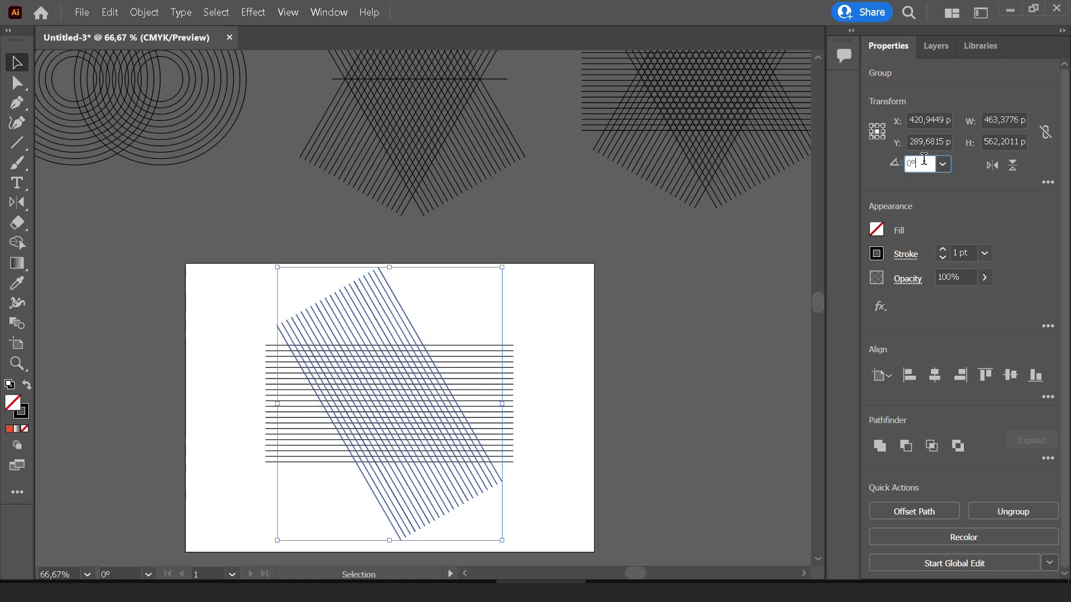
text(-30)
key(Return)
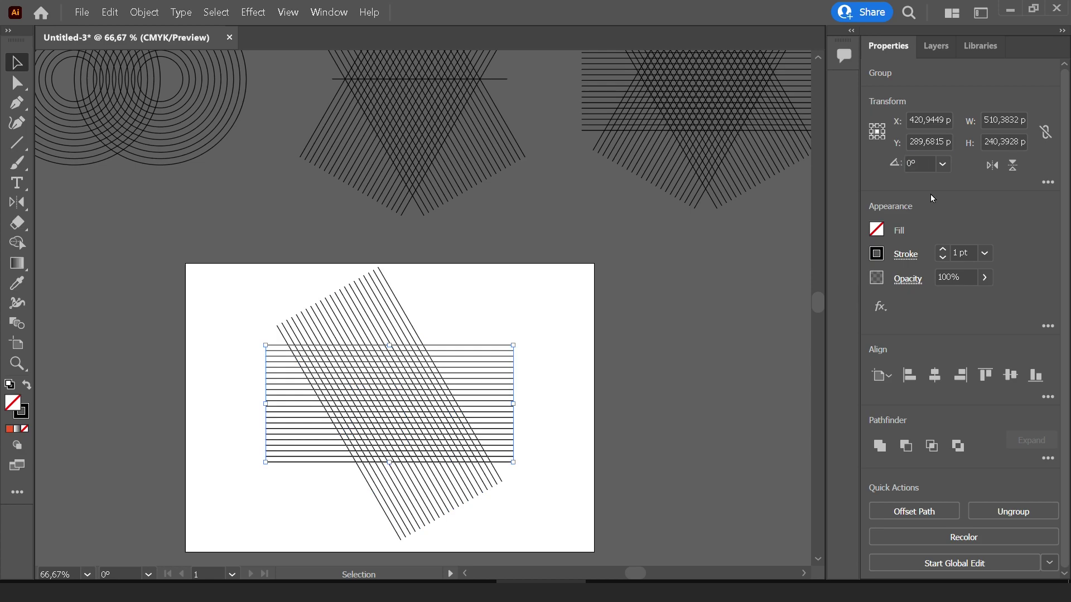
Move the crossed-lines design to the end of the pattern row
key(Tab)
key(ctrl+minus)
key(ctrl+minus)
drag(613, 397, 519, 375)
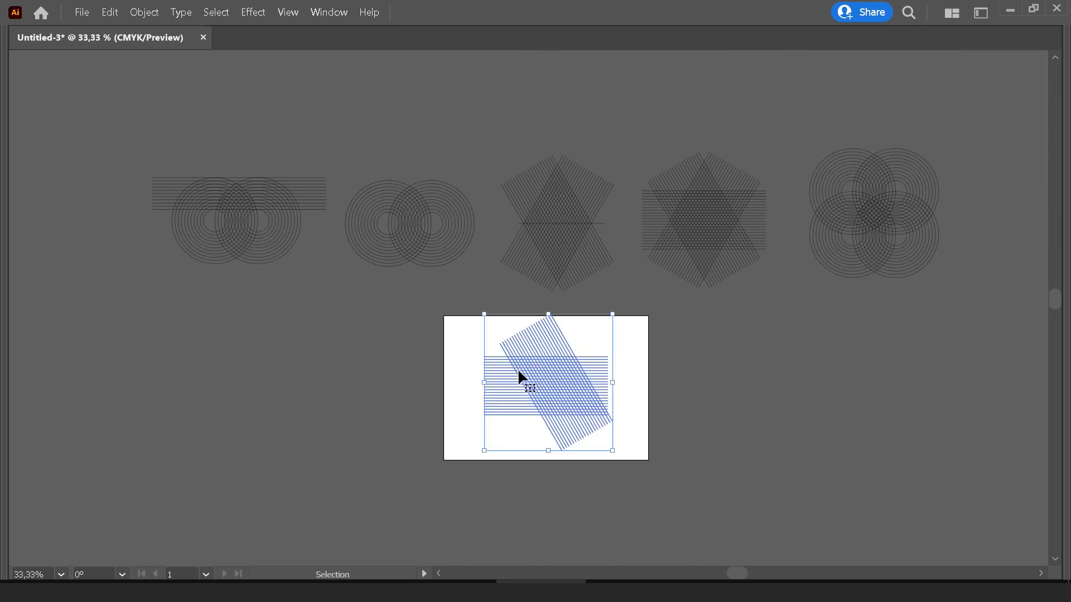
drag(457, 390, 914, 261)
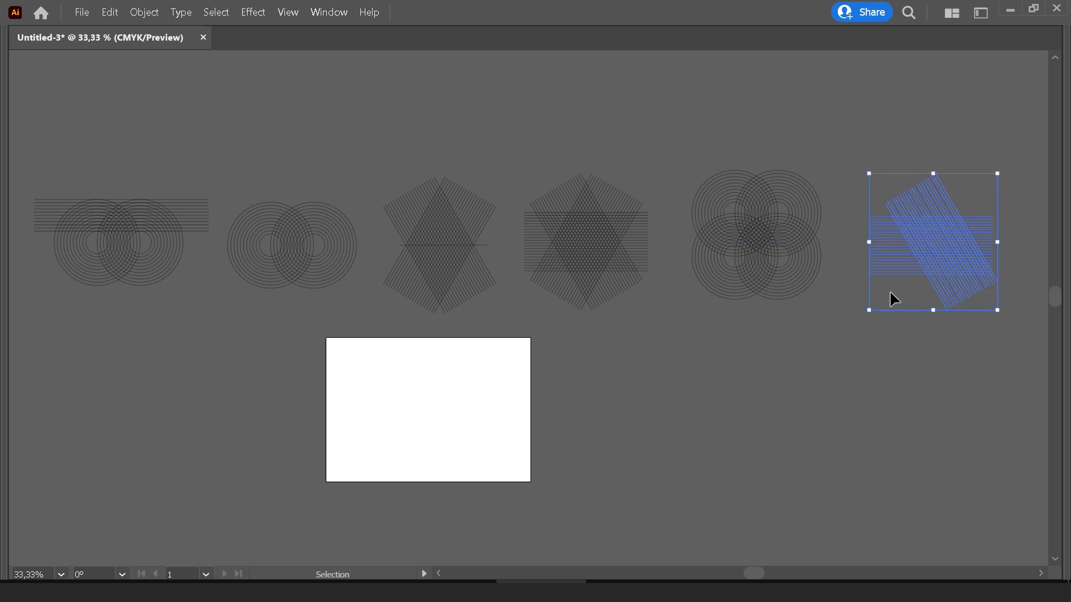
key(ctrl+minus)
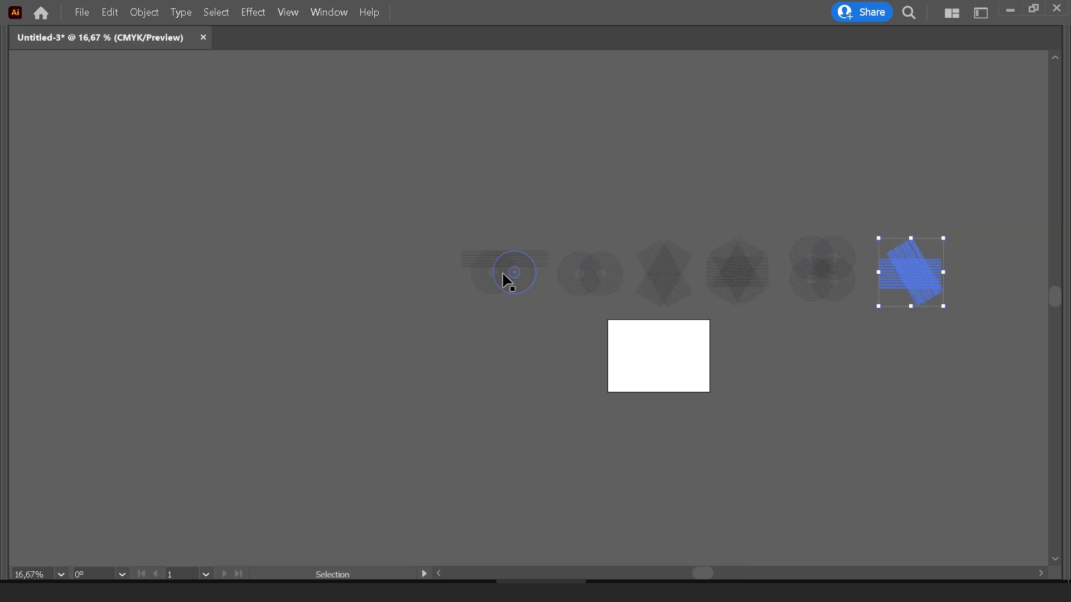
scroll(690, 290, up, 1)
scroll(719, 296, right, 3)
key(Tab)
scroll(651, 271, up, 1)
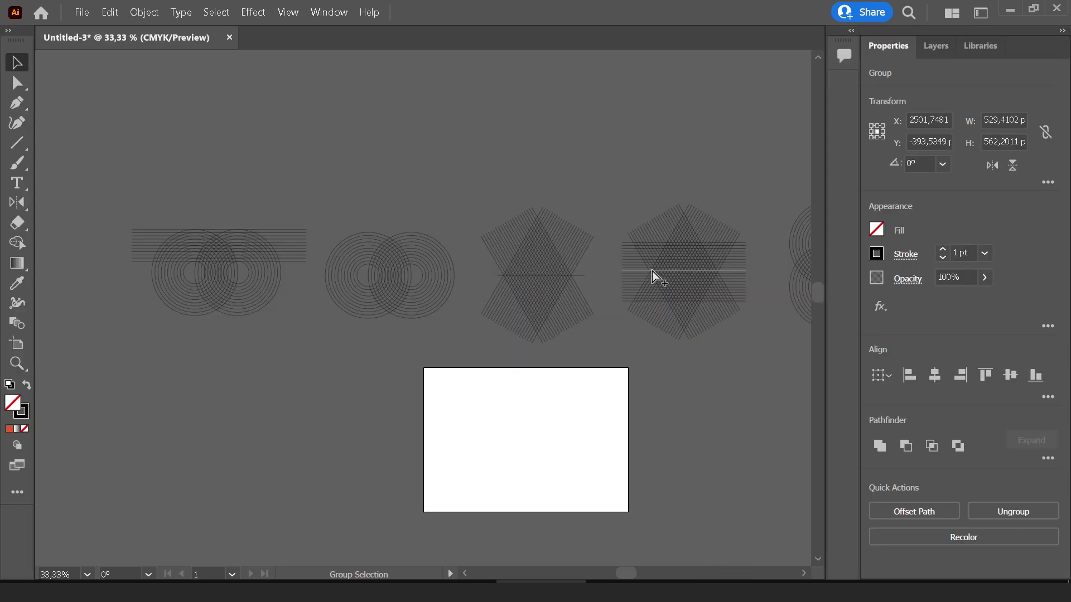
key(Tab)
scroll(205, 150, down, 1)
scroll(251, 136, left, 2)
scroll(275, 161, up, 1)
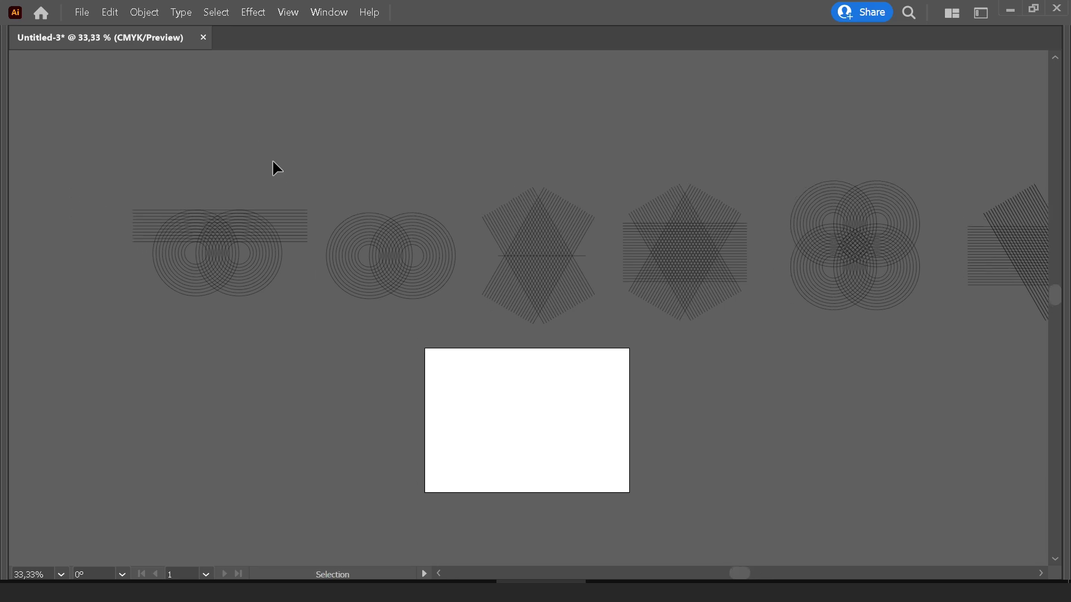
Bring the lines-and-rings artwork back onto the artboard at actual size
click(172, 282)
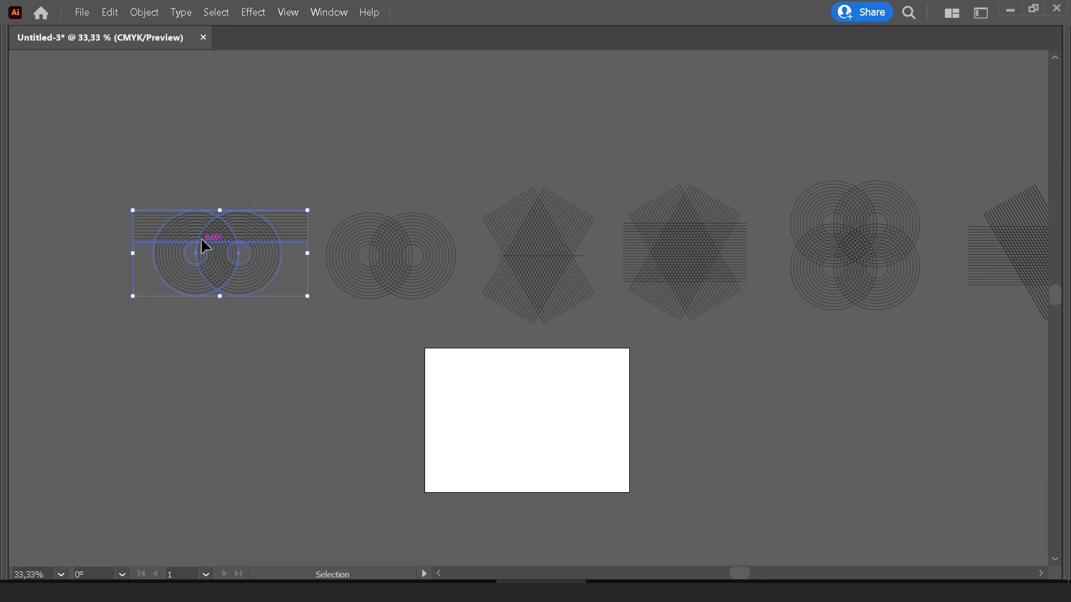
drag(202, 241, 519, 421)
key(ctrl+1)
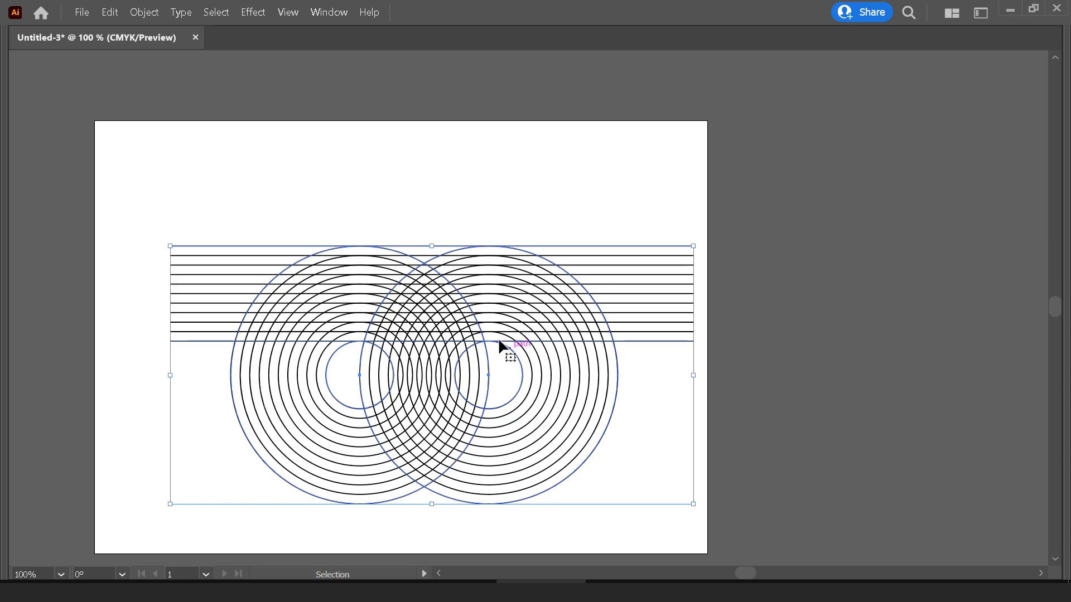
key(Tab)
Expand the blend via Object > Expand, ungroup the paths, and deselect
click(144, 11)
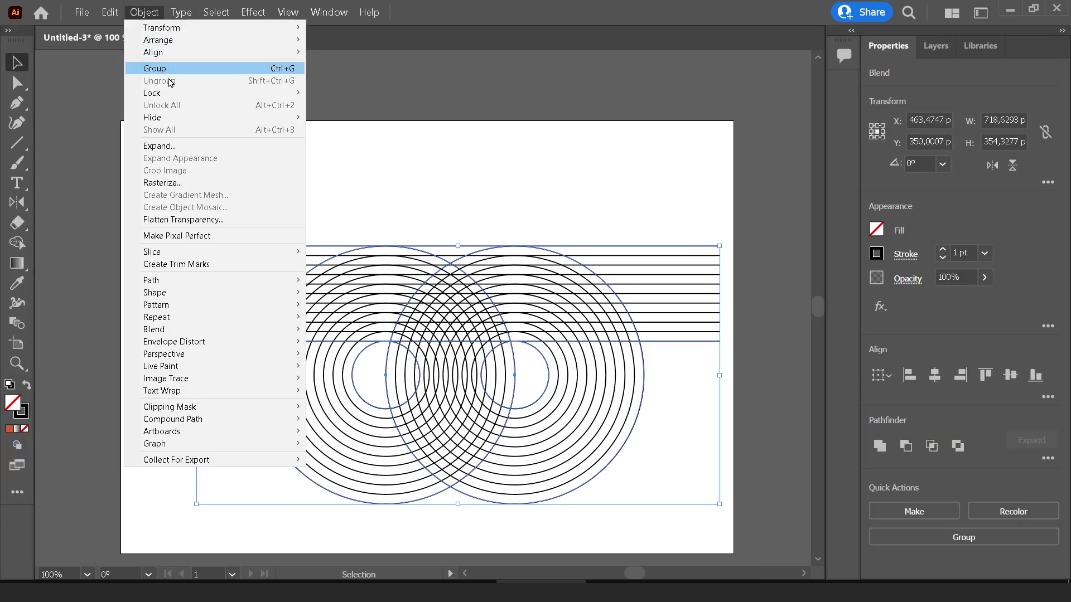
click(165, 148)
click(785, 414)
right_click(473, 289)
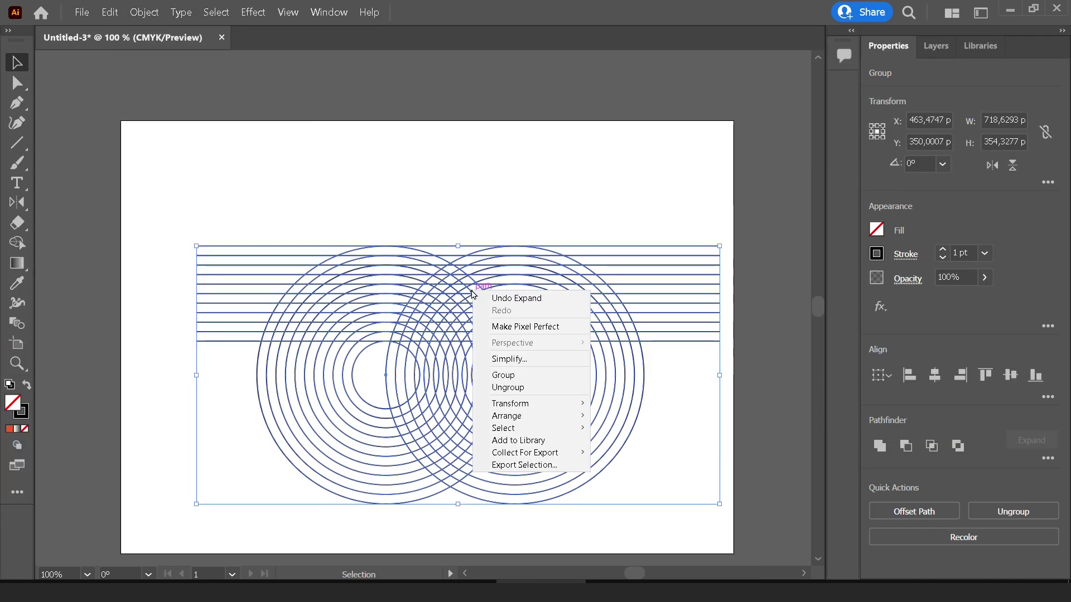
click(538, 387)
click(521, 162)
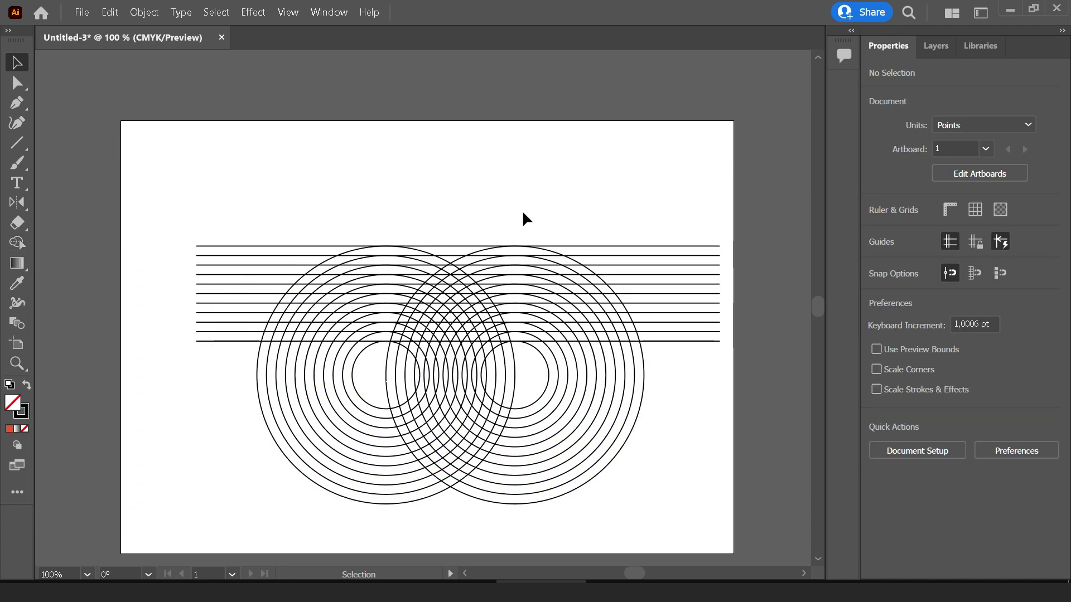
Marquee-select all the expanded lines and circles
drag(547, 197, 337, 401)
scroll(444, 353, up, 2)
scroll(446, 346, up, 1)
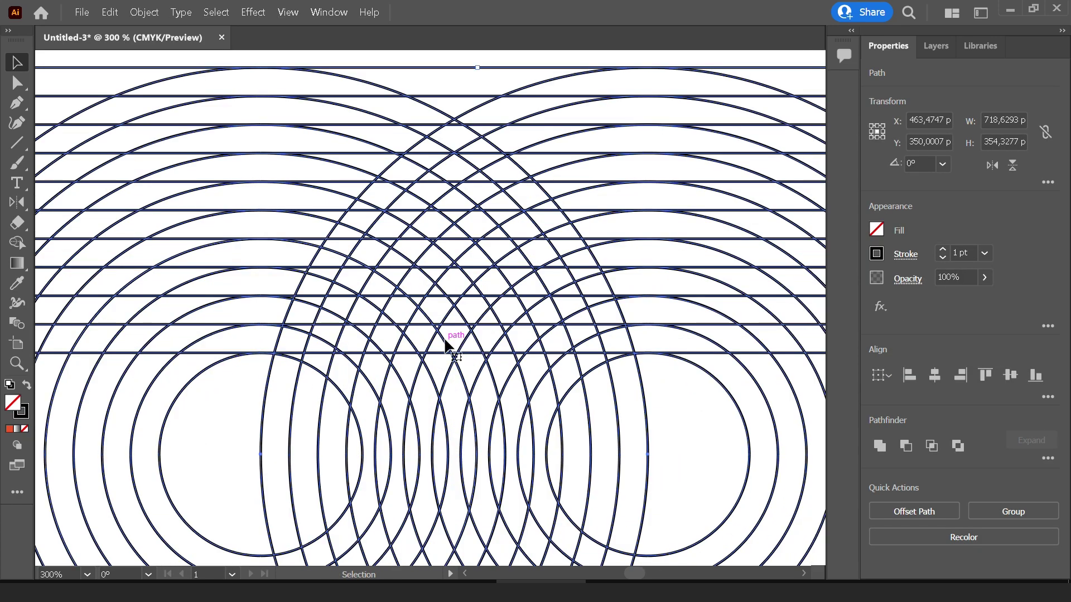
scroll(446, 343, down, 1)
scroll(446, 334, down, 1)
scroll(447, 311, down, 2)
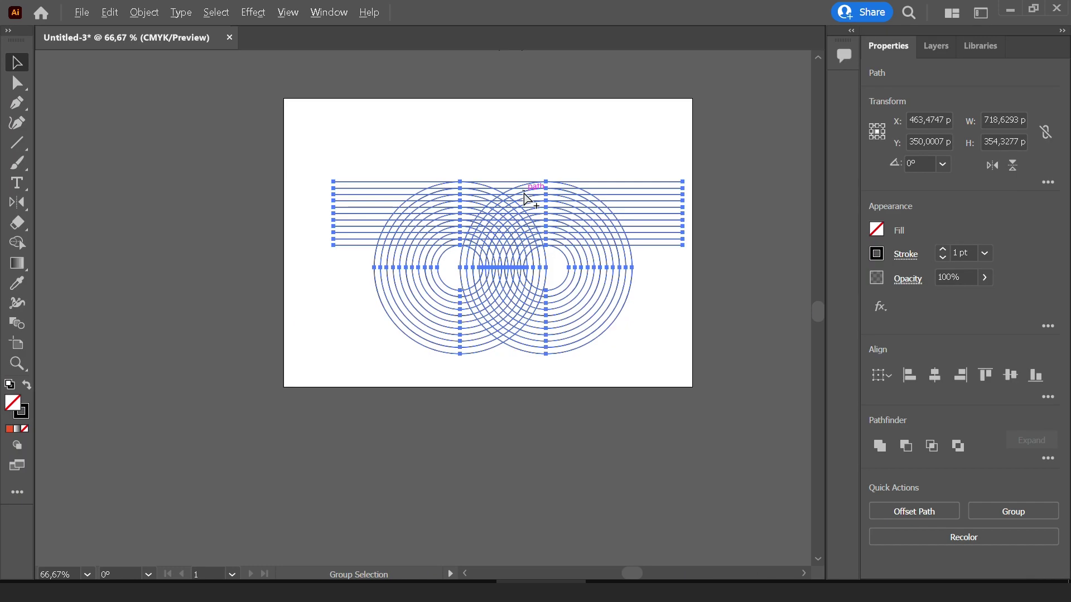
key(ctrl)
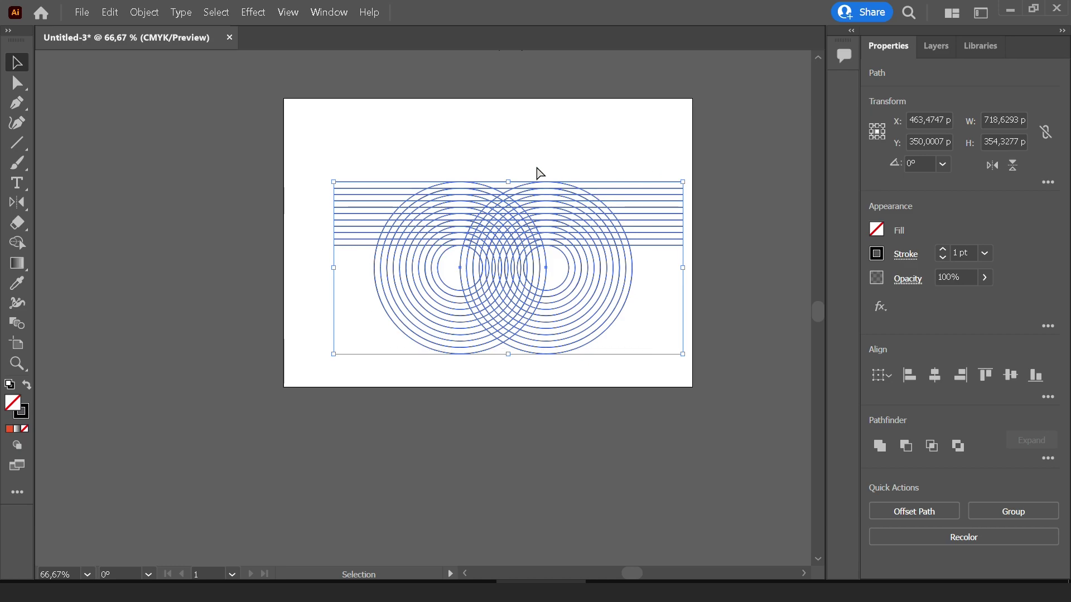
scroll(538, 173, up, 2)
Drag with Shape Builder along the left arch band to merge its cells
click(20, 248)
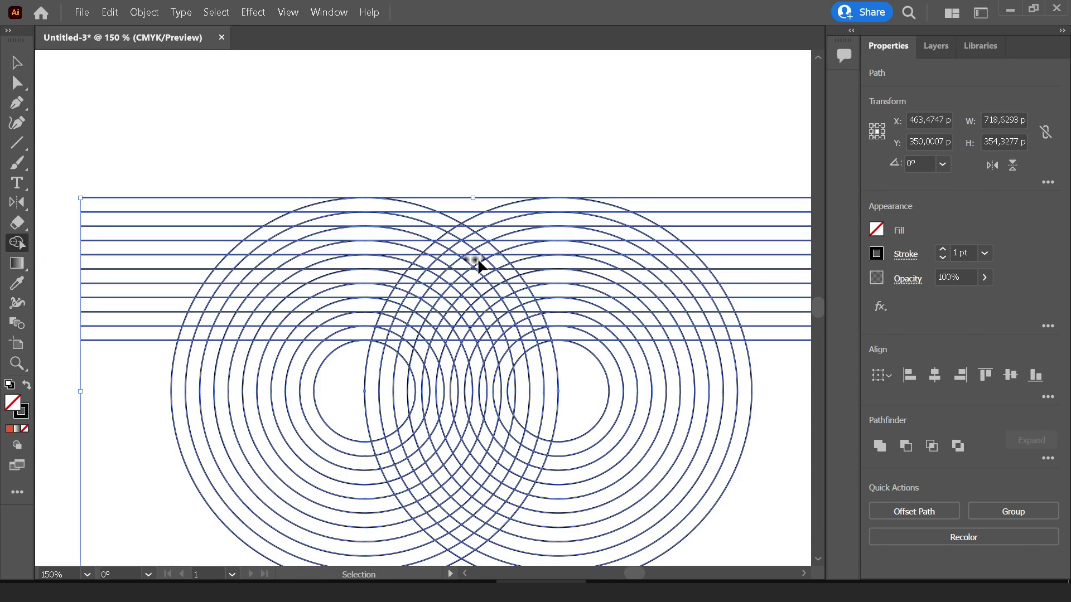
scroll(478, 263, up, 2)
scroll(485, 290, up, 1)
click(485, 243)
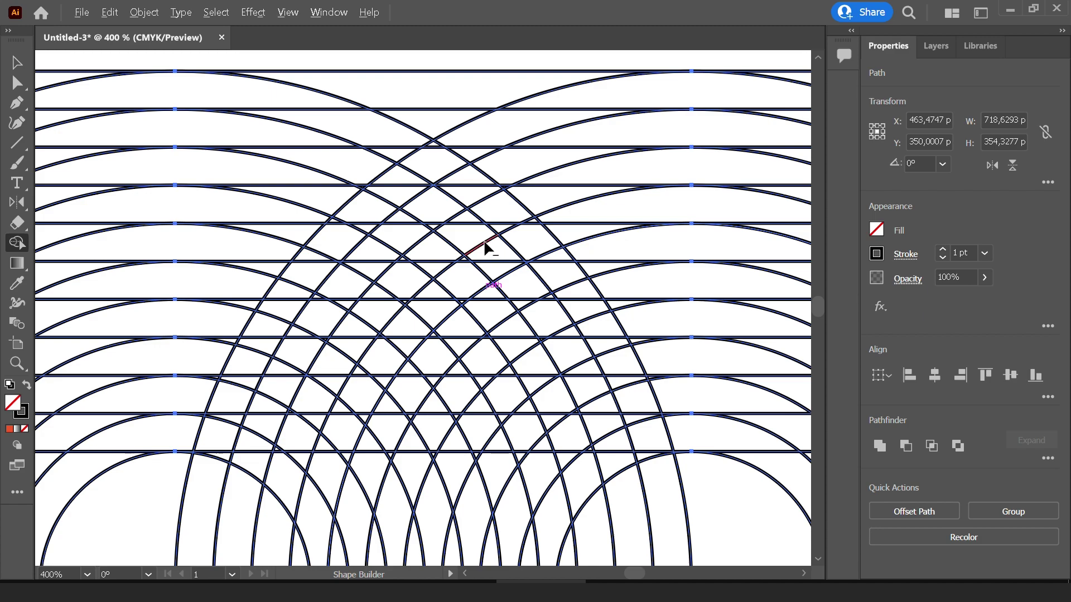
key(Tab)
scroll(477, 245, down, 1)
scroll(477, 245, up, 1)
key(space)
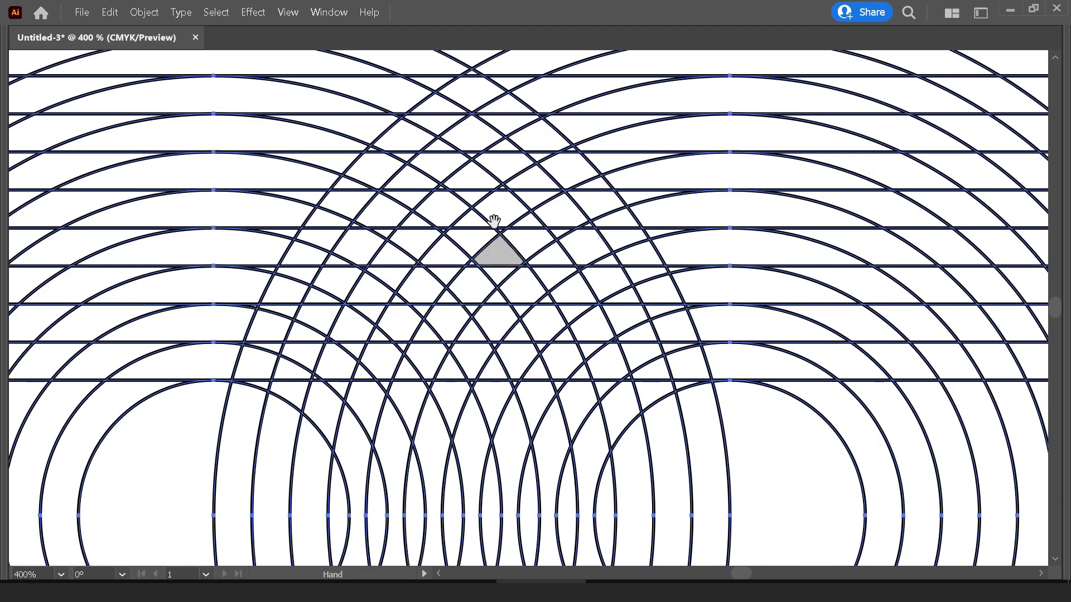
drag(494, 221, 498, 213)
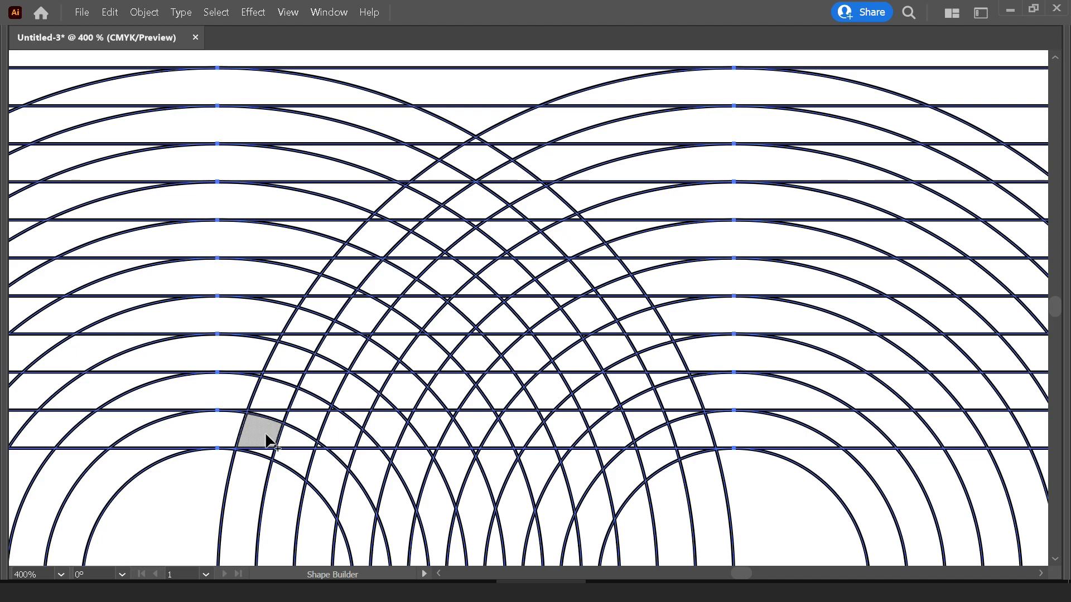
mouse_move(269, 440)
mouse_down()
mouse_move(425, 202)
mouse_move(474, 166)
mouse_move(478, 148)
mouse_up()
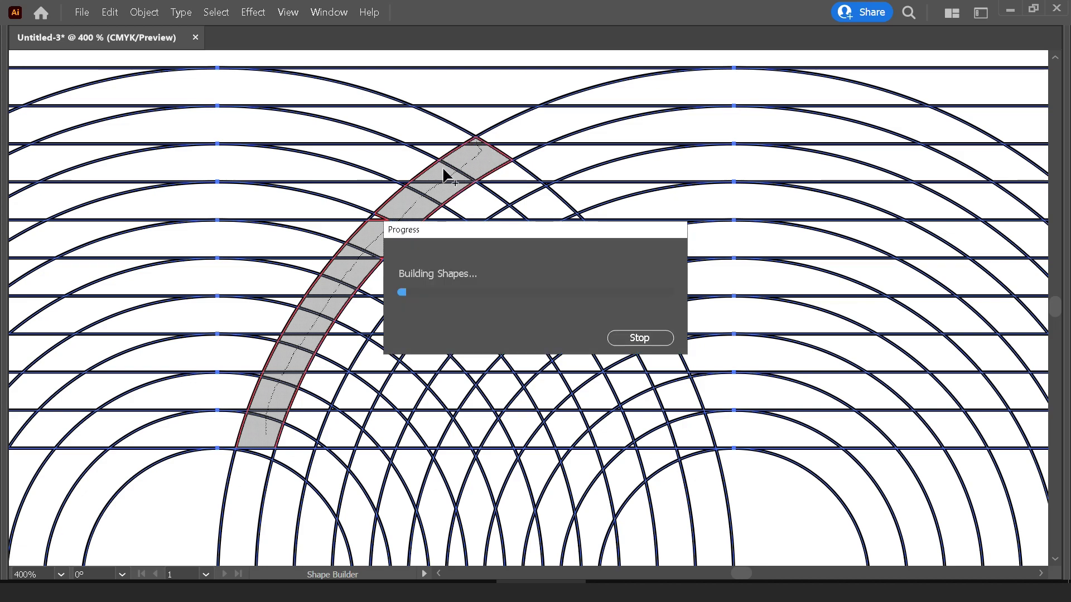
Merge the right arch band up to the apex with Shape Builder
alt+scroll(414, 211, up, 5)
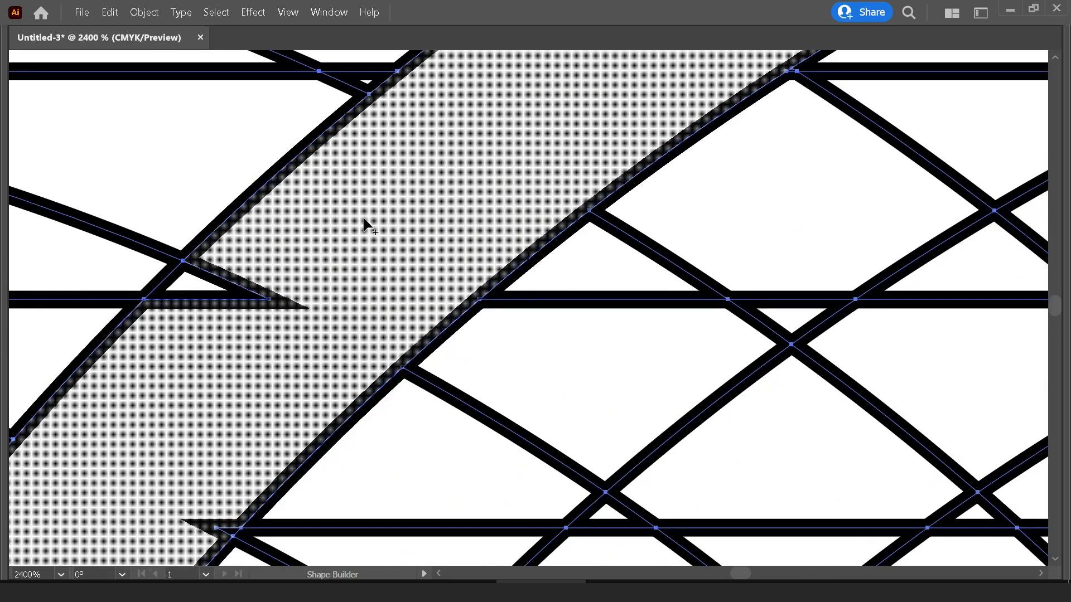
scroll(318, 246, up, 2)
scroll(405, 277, down, 1)
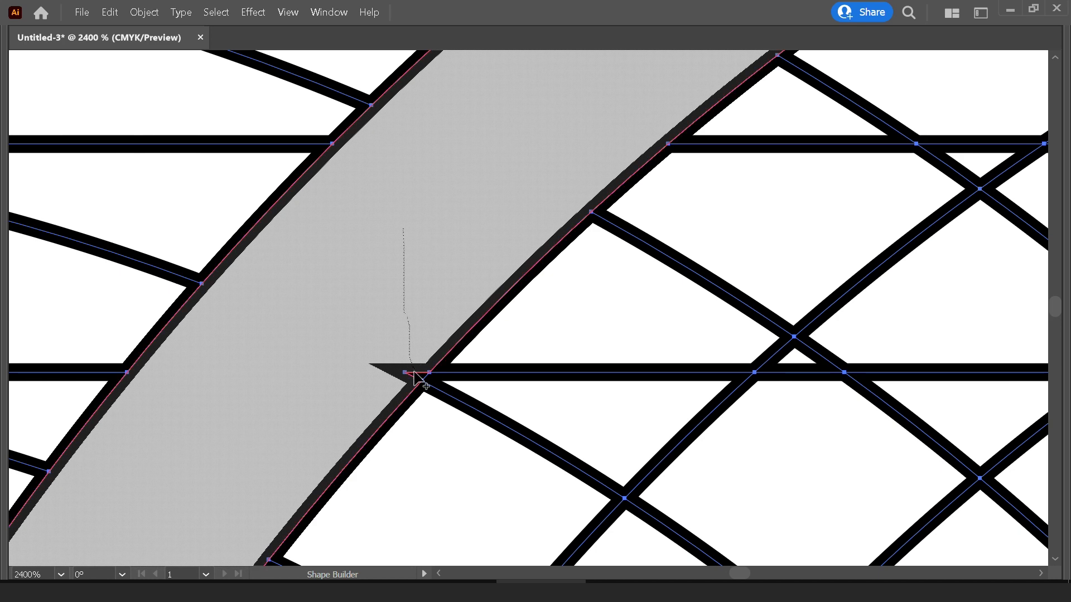
alt+scroll(447, 270, down, 2)
alt+scroll(447, 270, down, 2)
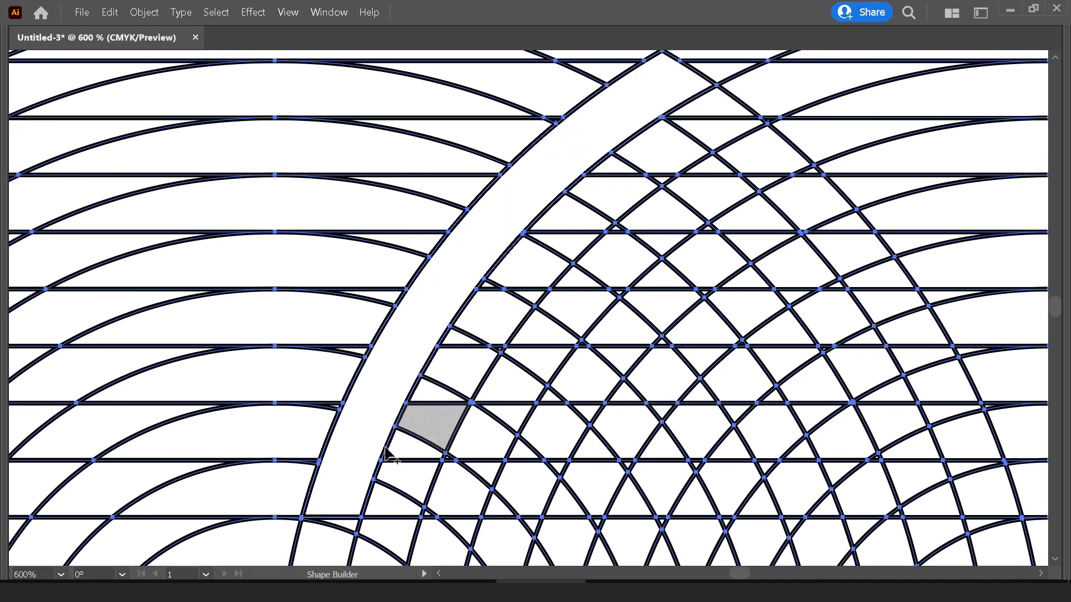
alt+scroll(379, 391, up, 1)
alt+scroll(380, 346, up, 1)
alt+scroll(424, 357, down, 3)
alt+scroll(502, 369, up, 1)
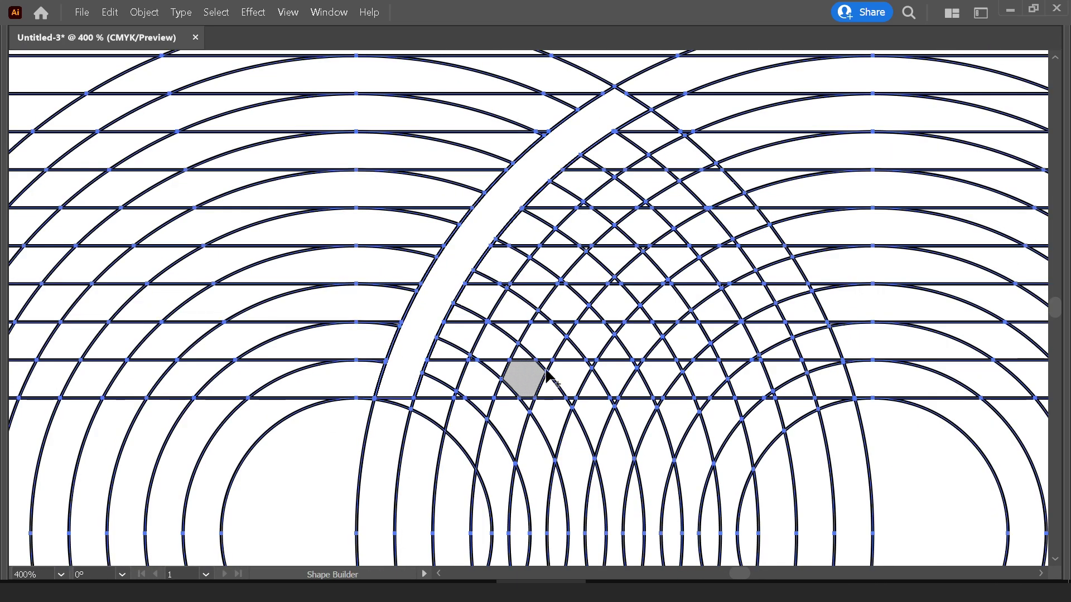
scroll(547, 377, up, 3)
scroll(547, 376, right, 2)
scroll(547, 377, right, 1)
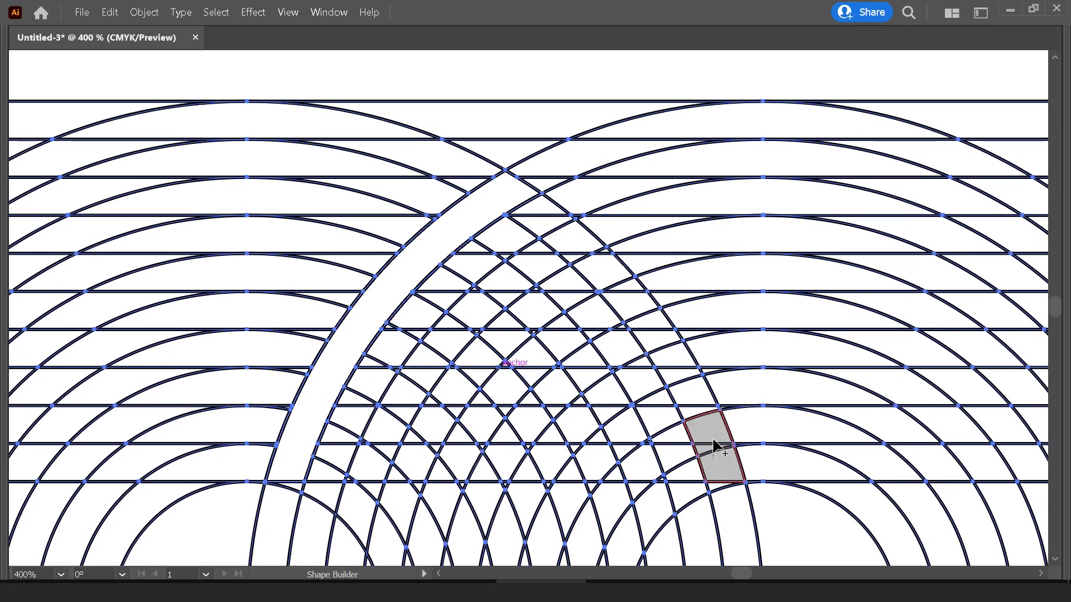
mouse_move(715, 441)
mouse_down()
mouse_move(525, 202)
mouse_move(535, 209)
mouse_up()
Remove the thin triangular sliver beside the arch and centre the arch in view
alt+scroll(591, 279, up, 2)
alt+scroll(502, 251, up, 1)
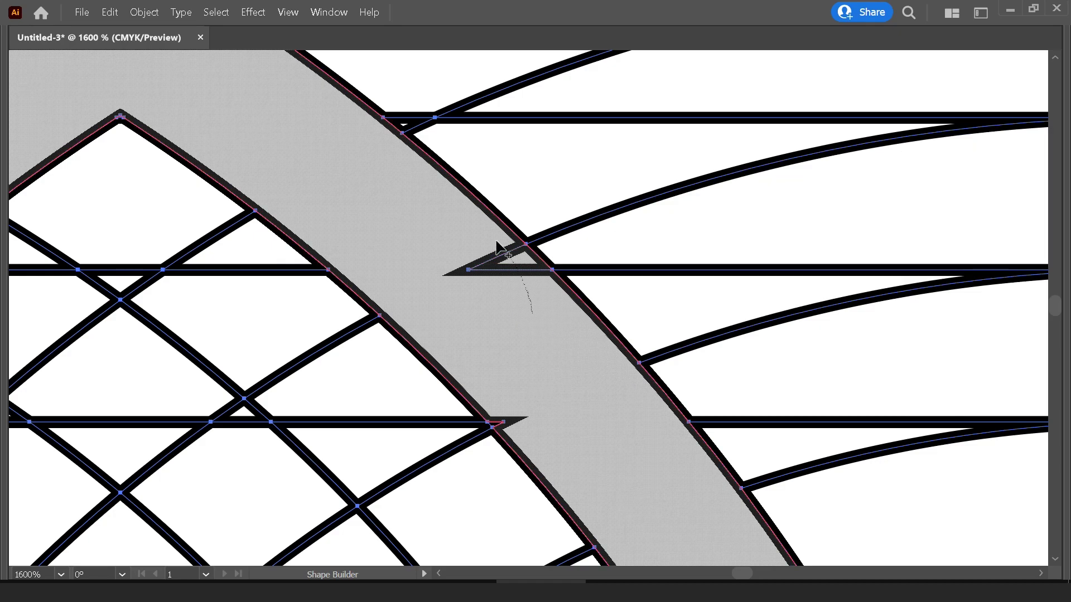
alt+click(500, 272)
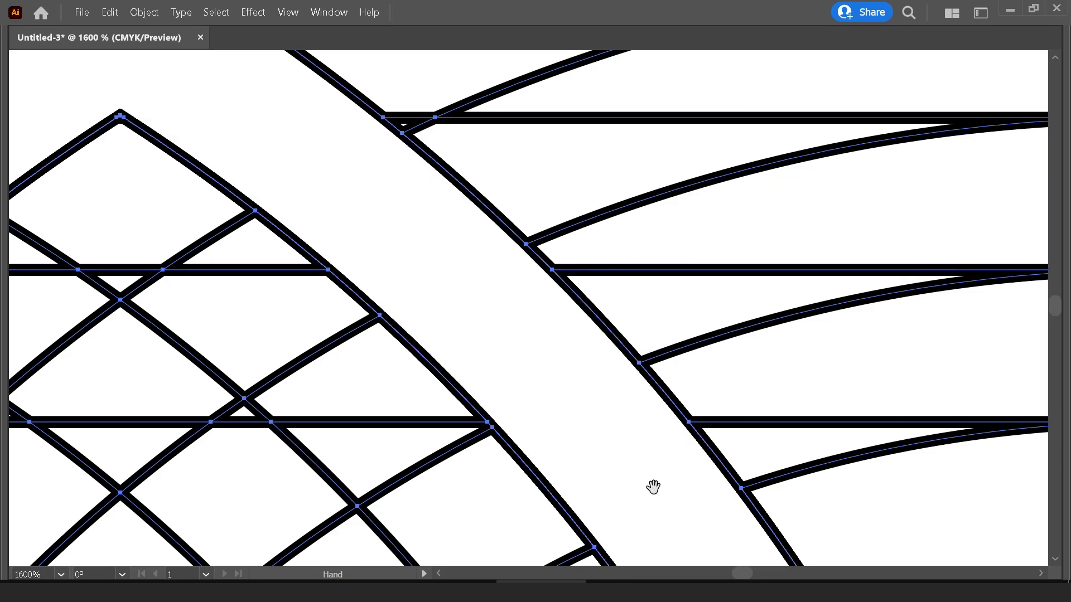
drag(653, 487, 521, 528)
alt+scroll(516, 312, down, 3)
scroll(622, 334, up, 3)
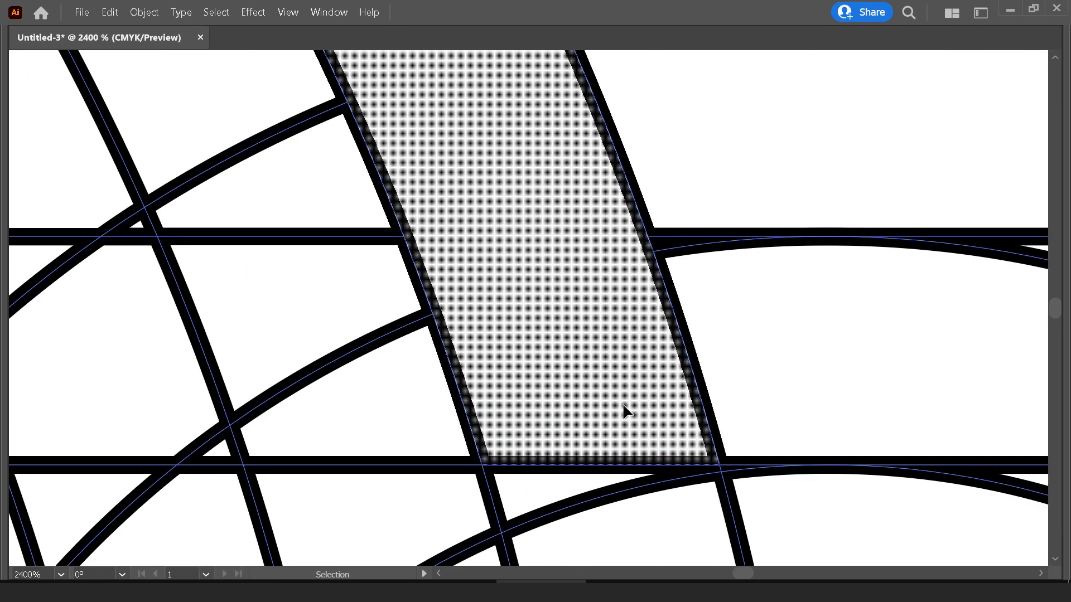
scroll(624, 358, down, 3)
drag(624, 359, 781, 508)
Fuse the inner bottom cell of each arch leg, left then right, into the arch
scroll(565, 256, down, 3)
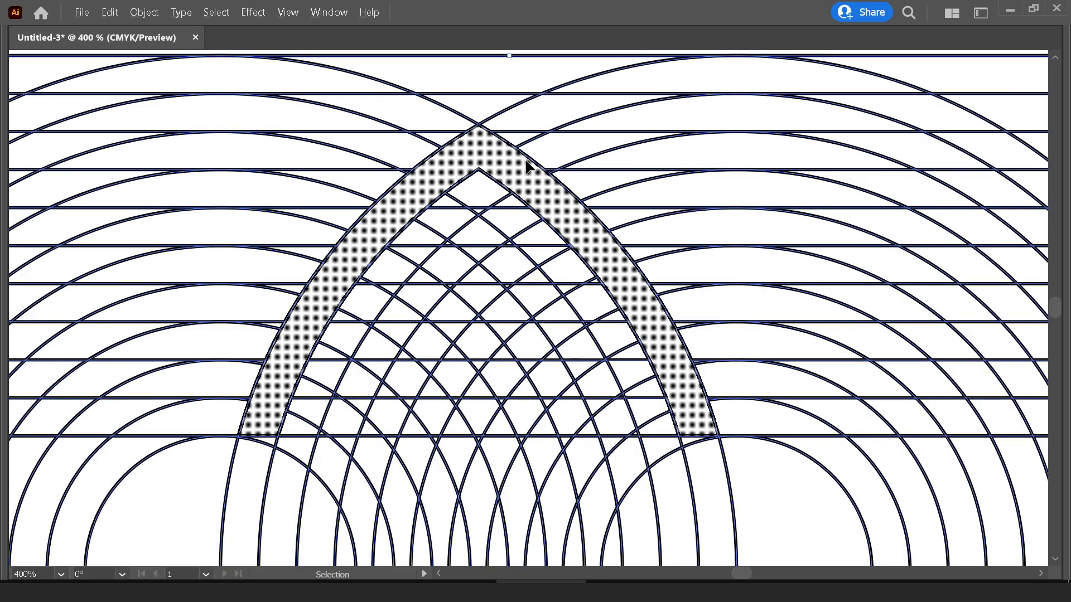
scroll(502, 376, up, 3)
key(shift+m)
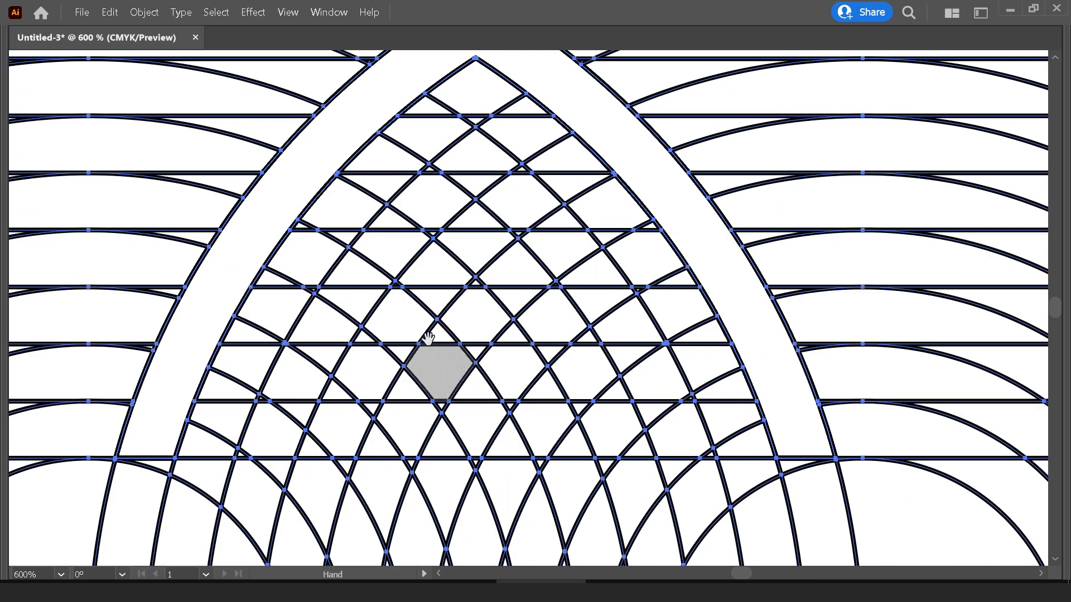
mouse_move(160, 444)
mouse_down()
mouse_move(285, 448)
mouse_move(203, 443)
mouse_up()
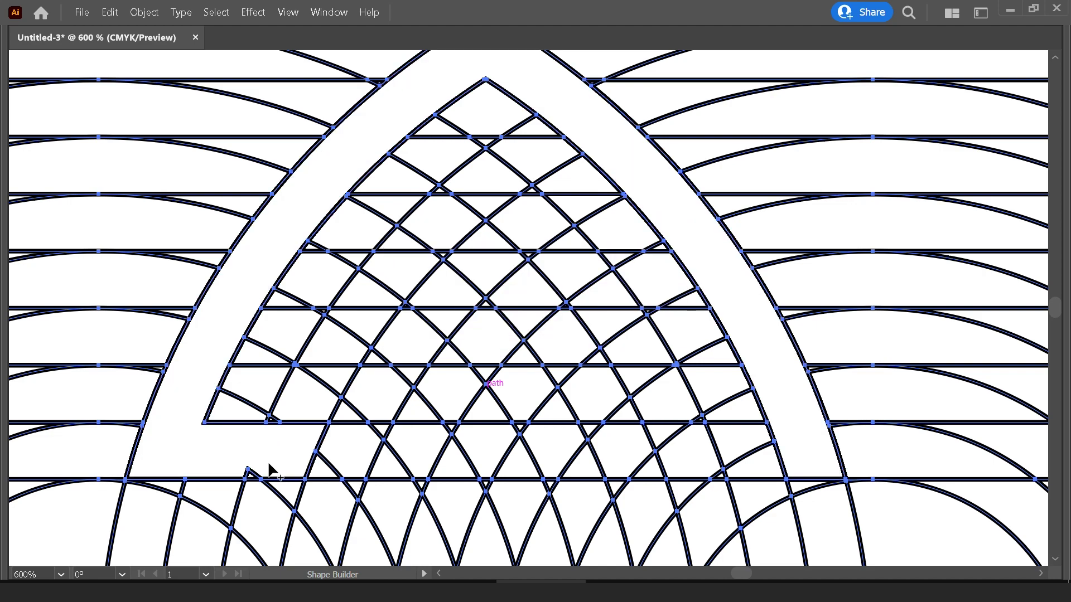
scroll(306, 499, up, 2)
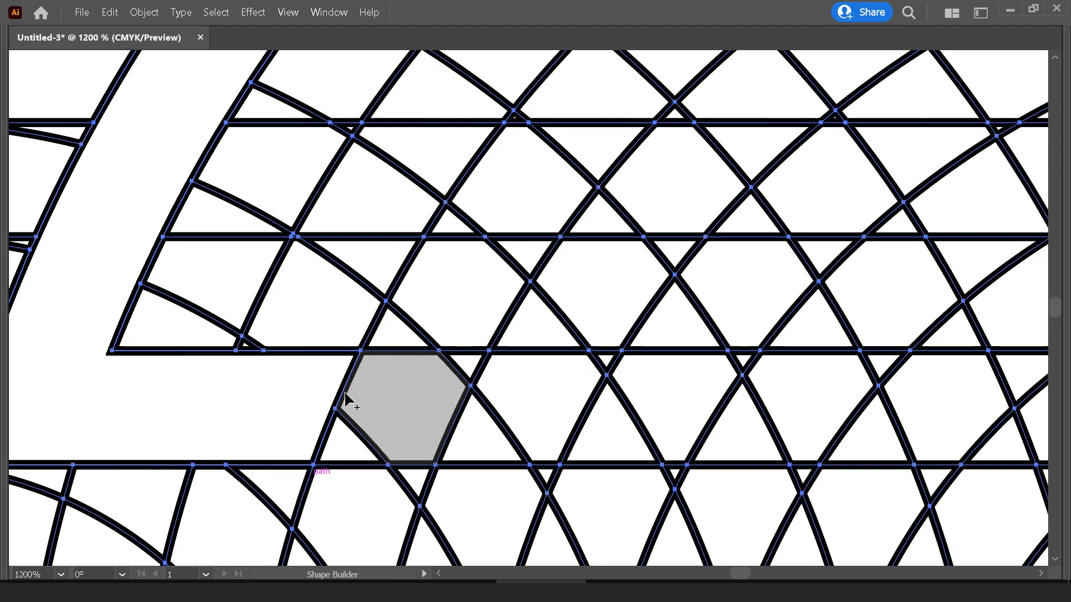
scroll(351, 401, down, 2)
drag(798, 395, 693, 389)
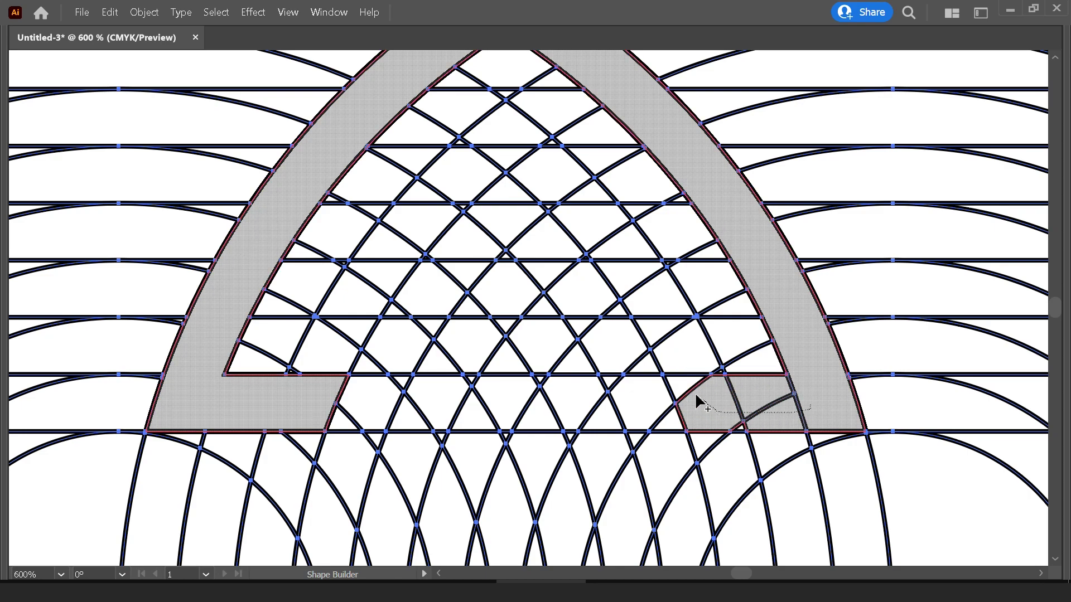
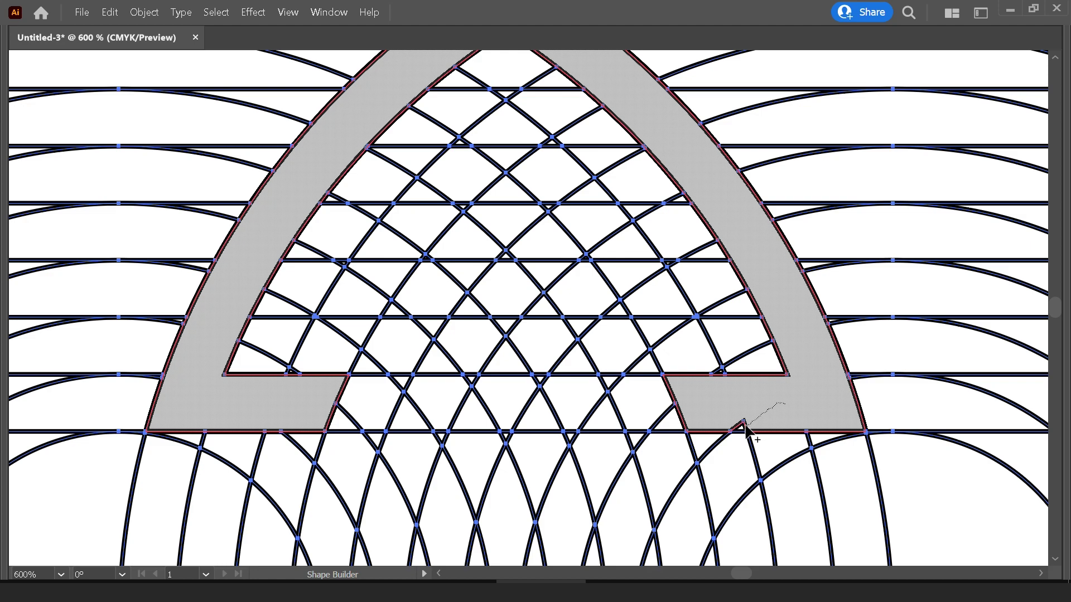
Merge the right and left leg cells into the pointed arch
drag(745, 428, 741, 427)
drag(494, 279, 489, 333)
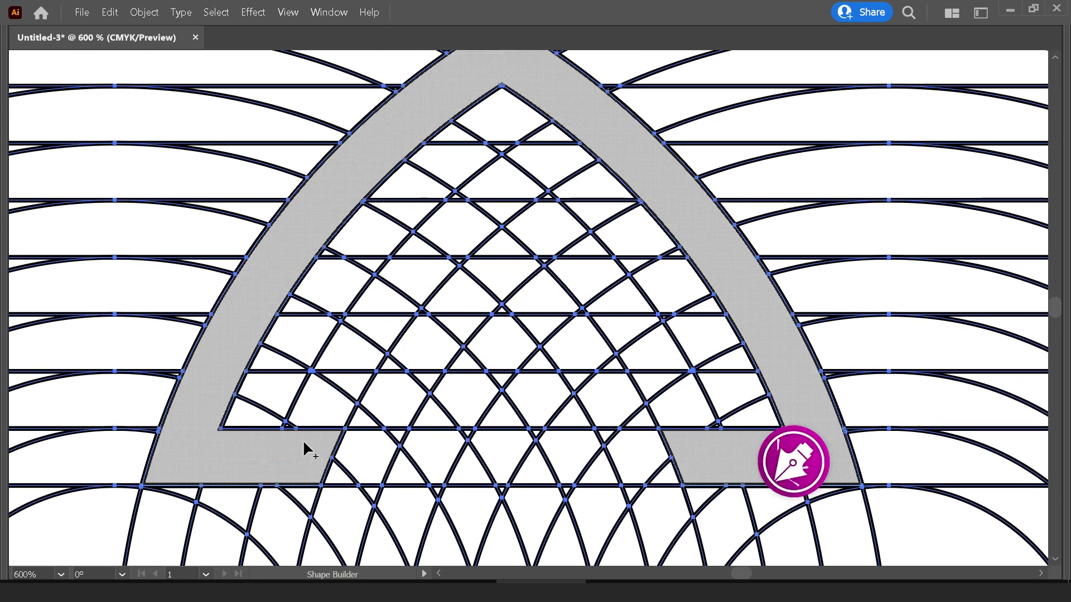
drag(291, 446, 375, 336)
scroll(297, 438, up, 4)
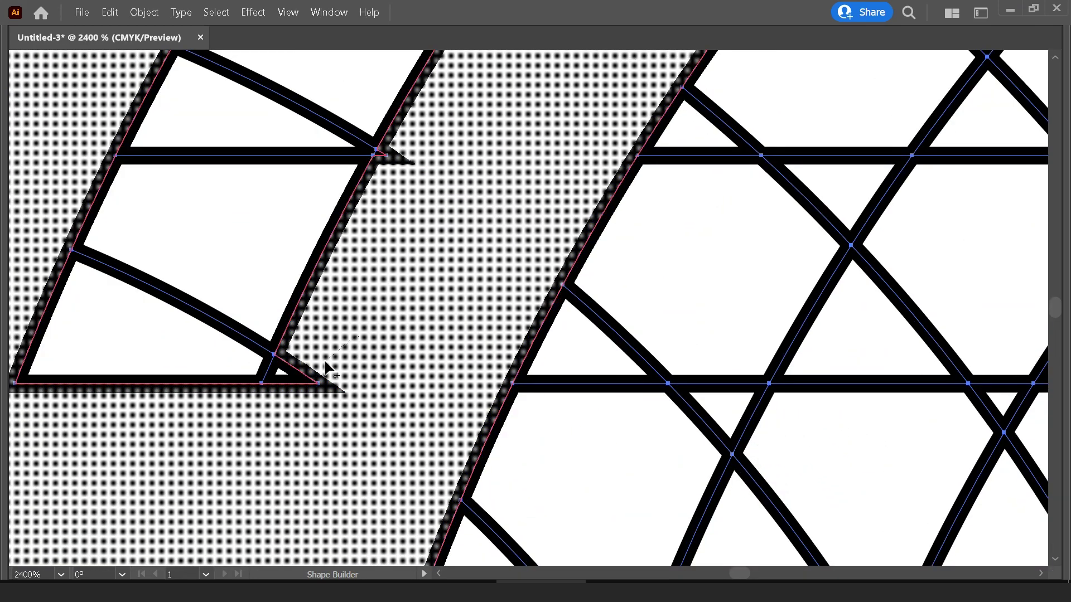
scroll(374, 349, down, 4)
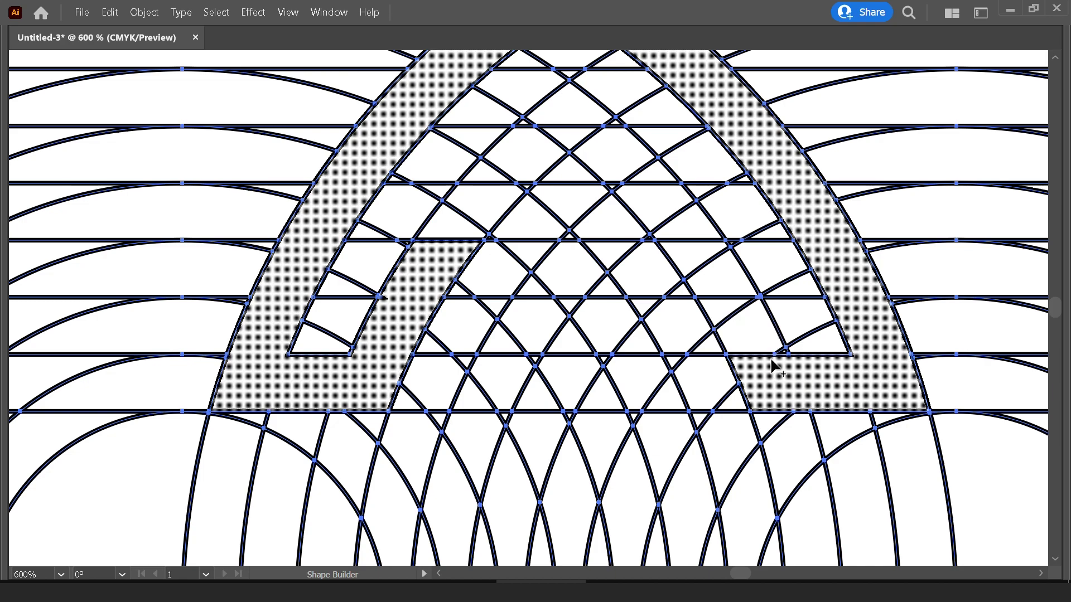
Merge the cells above the right leg into a diagonal band on the right side
mouse_move(770, 360)
mouse_down()
mouse_move(780, 357)
mouse_move(697, 274)
mouse_move(711, 282)
mouse_up()
scroll(711, 282, up, 3)
scroll(711, 281, up, 2)
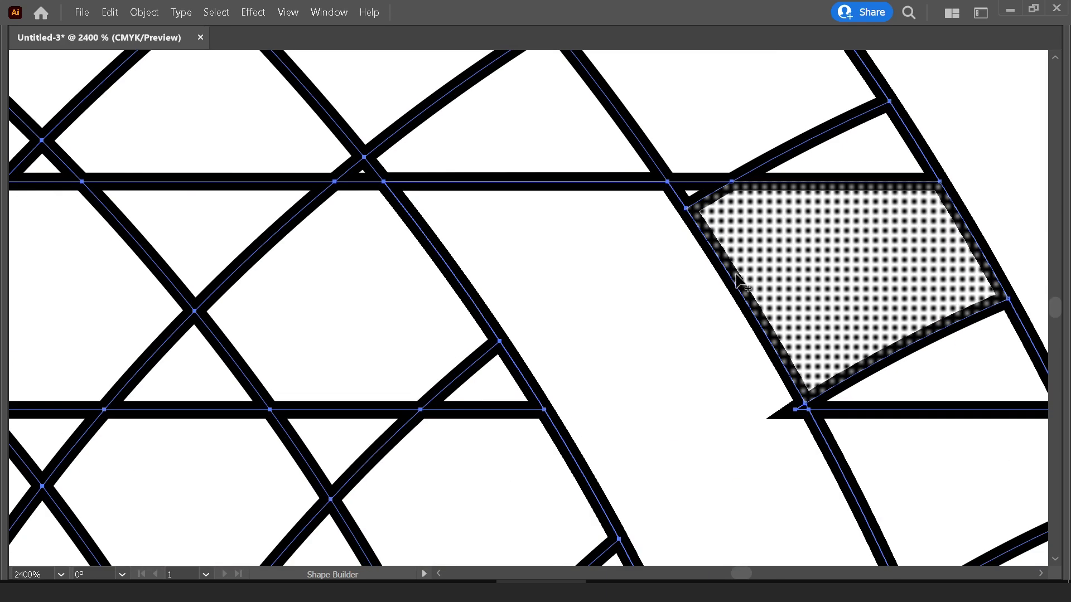
drag(801, 416, 801, 416)
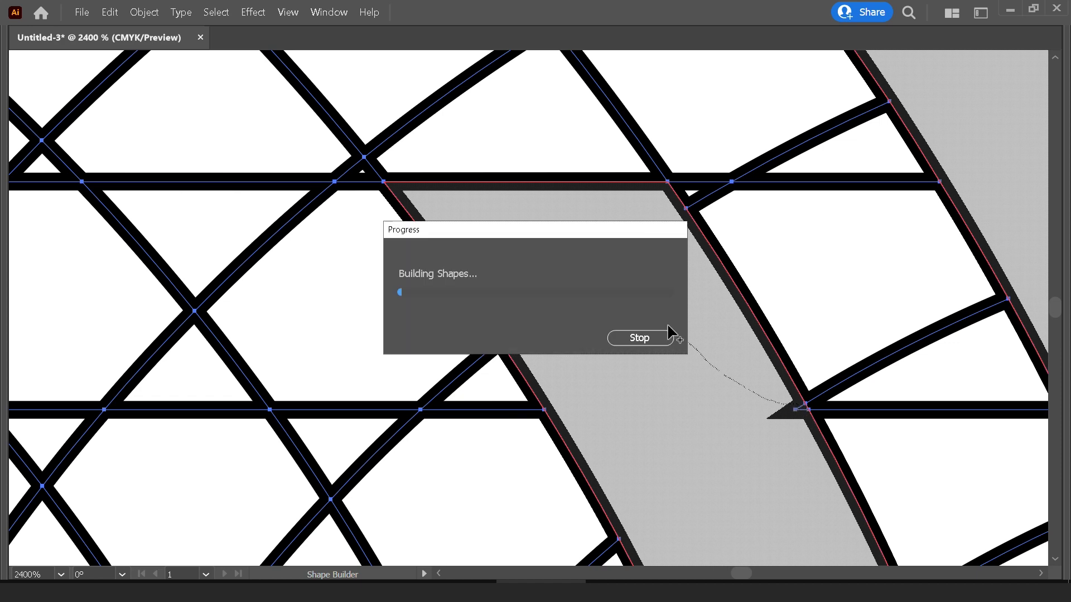
scroll(657, 308, down, 1)
scroll(657, 308, down, 1)
Extend the inner left band up into the first peak, absorbing the leftover cell
key(v)
scroll(660, 301, down, 1)
key(shift+m)
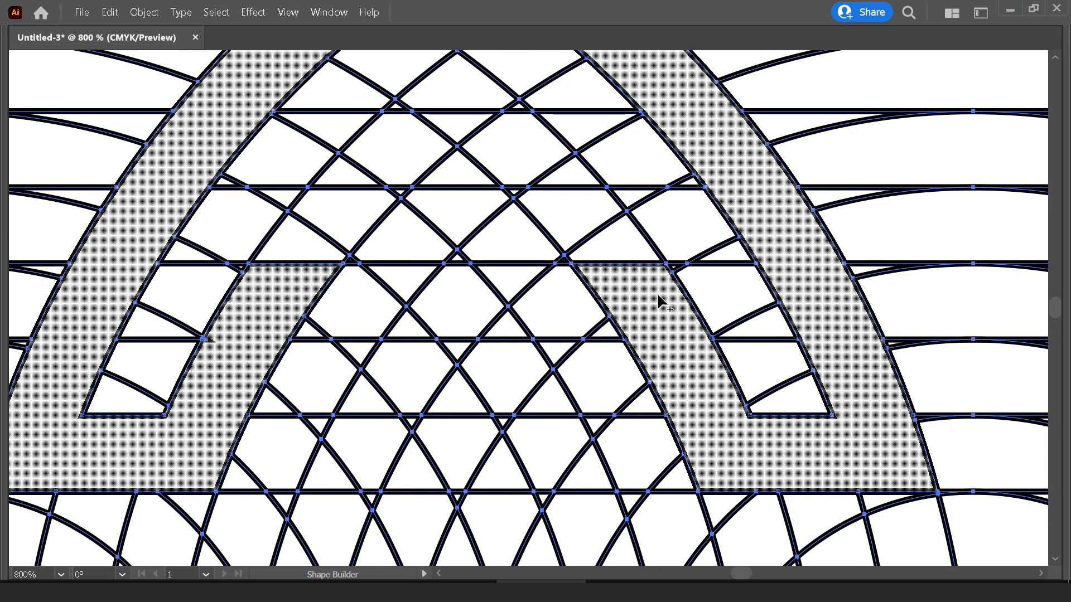
scroll(660, 303, up, 1)
scroll(660, 301, left, 2)
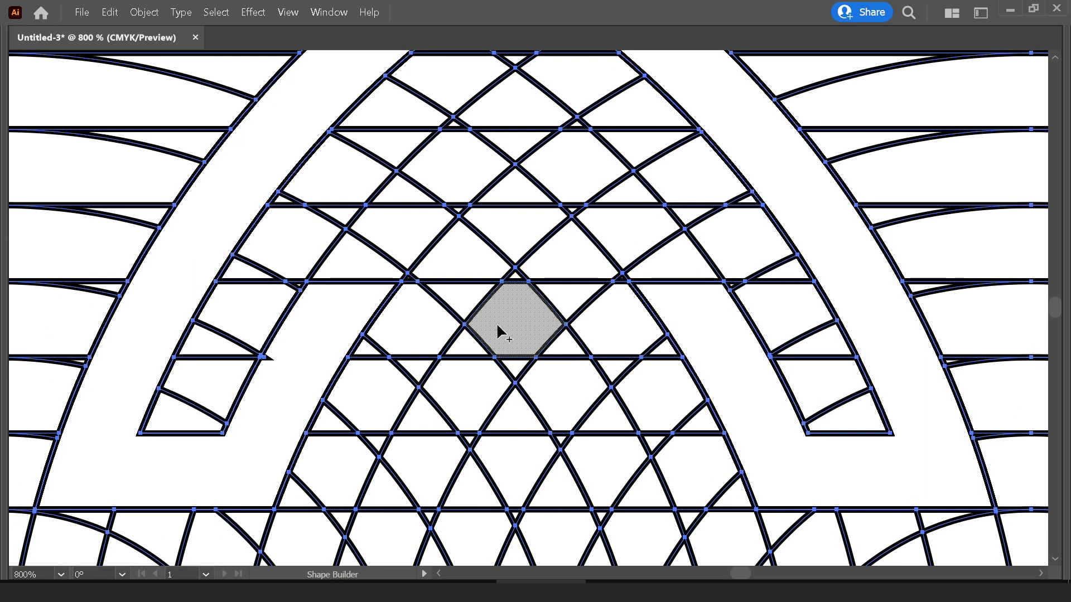
scroll(590, 339, down, 1)
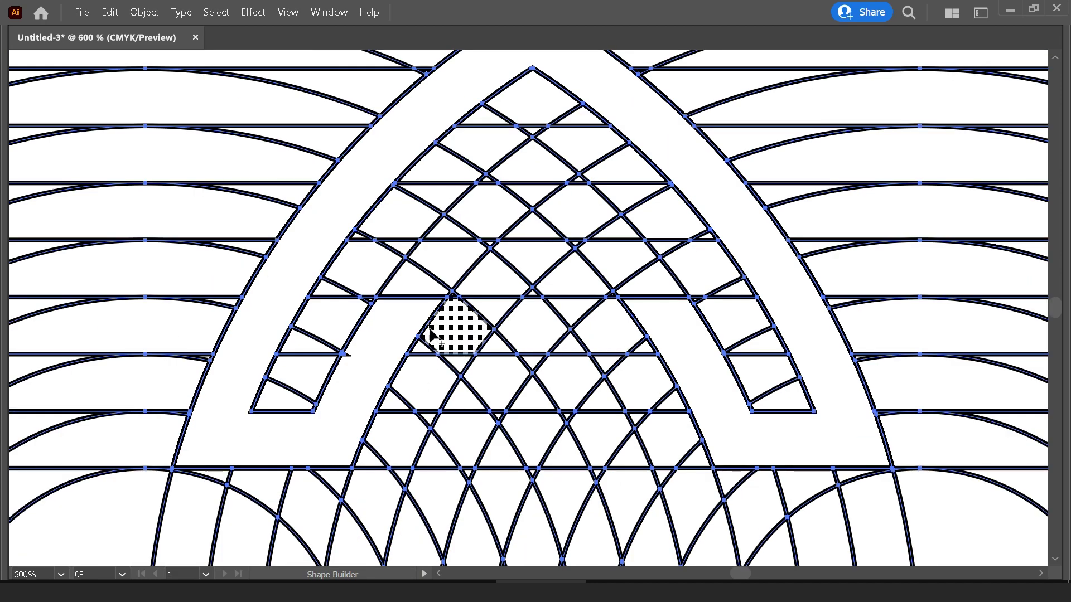
scroll(432, 310, up, 2)
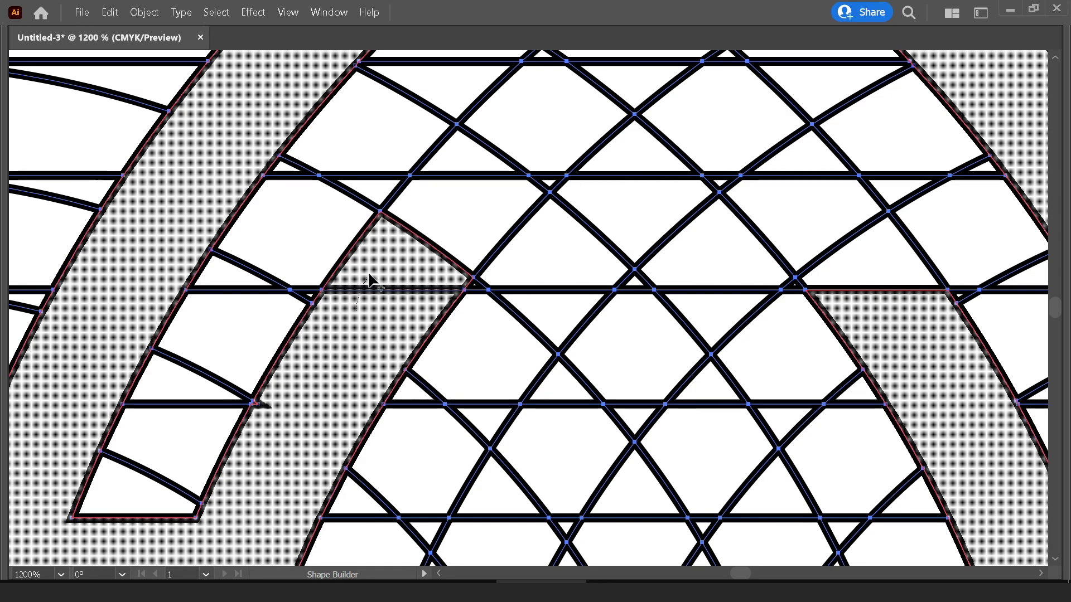
drag(450, 273, 469, 311)
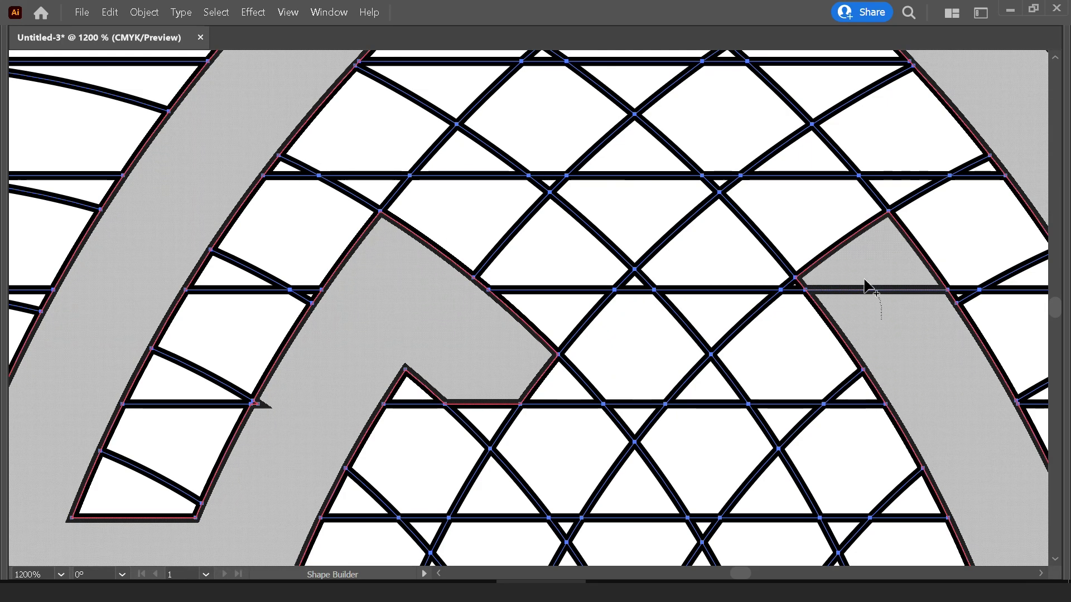
click(901, 292)
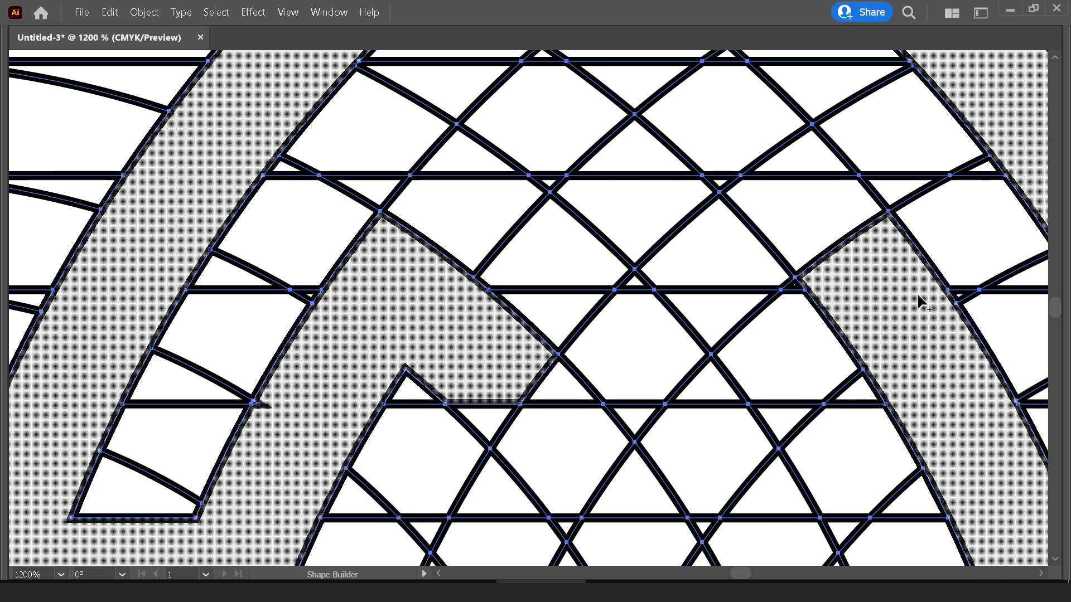
Build the second inner peak's band, then review and reselect all paths
drag(906, 300, 854, 222)
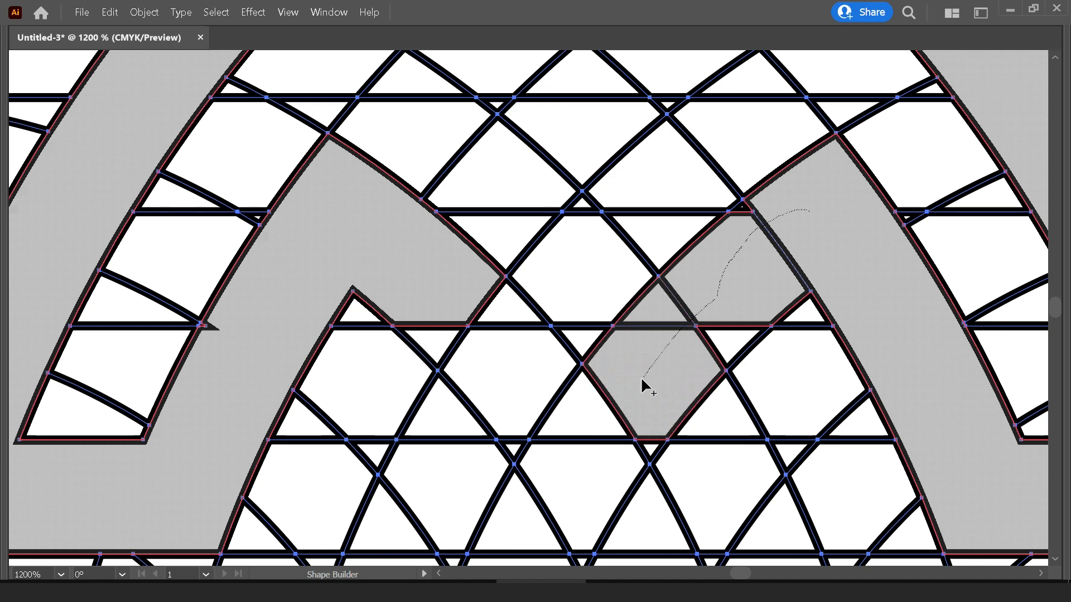
drag(718, 301, 755, 297)
key(v)
key(ctrl+shift+a)
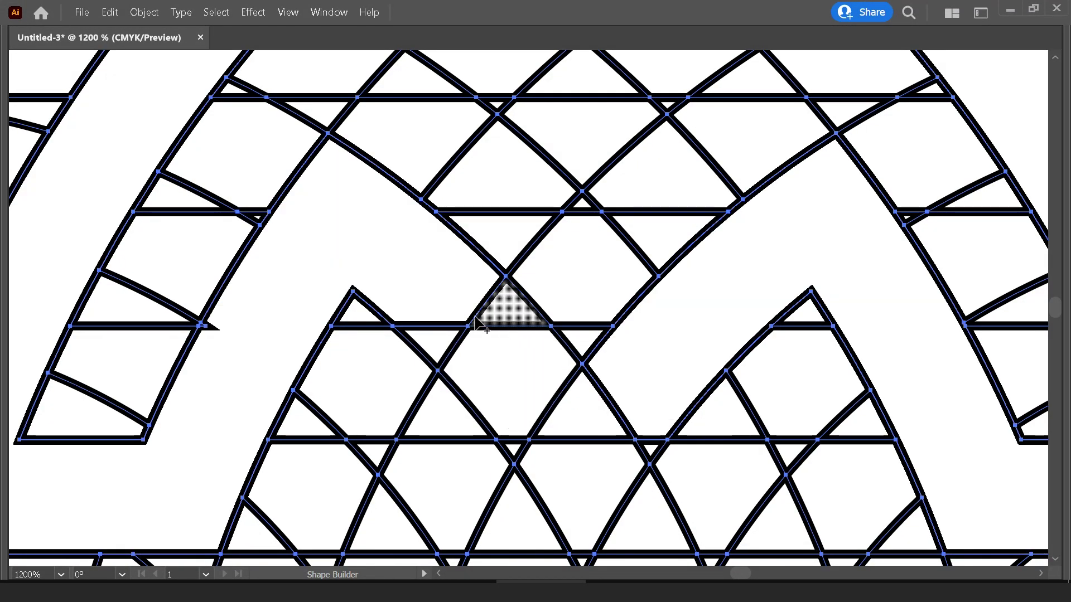
scroll(475, 303, down, 1)
key(ctrl+a)
key(shift+m)
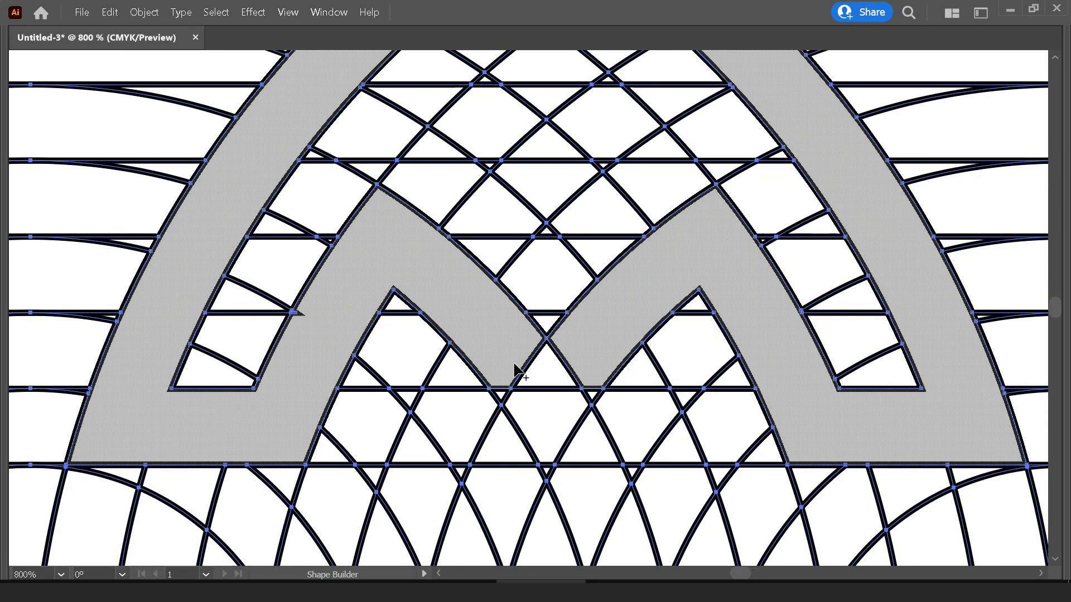
scroll(517, 368, up, 3)
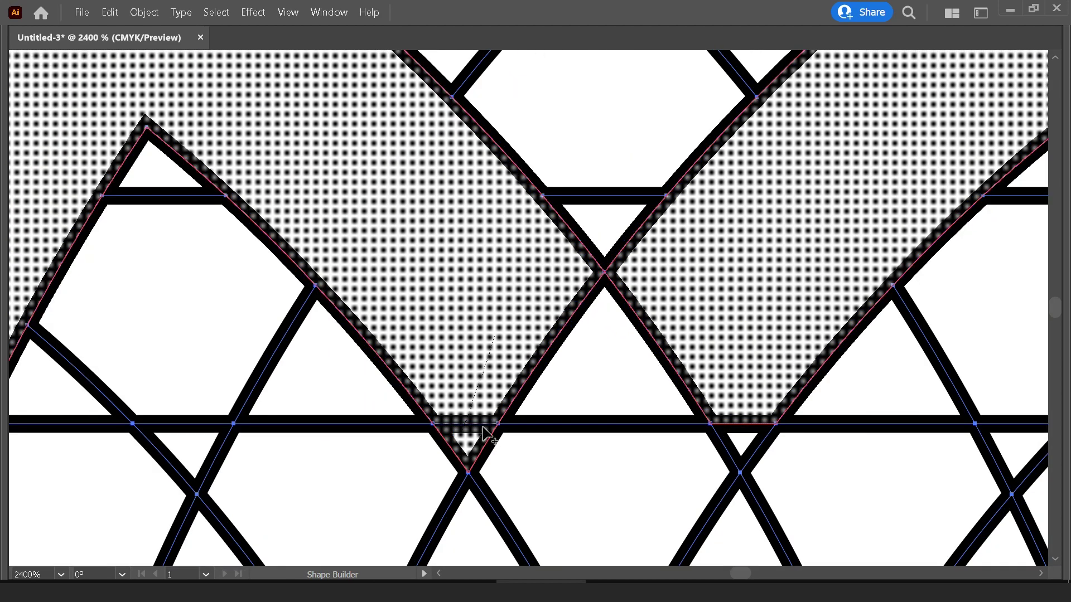
Merge the central diamond, triangle and left side cell into a chevron above the M
scroll(759, 327, down, 2)
key(v)
scroll(759, 326, down, 2)
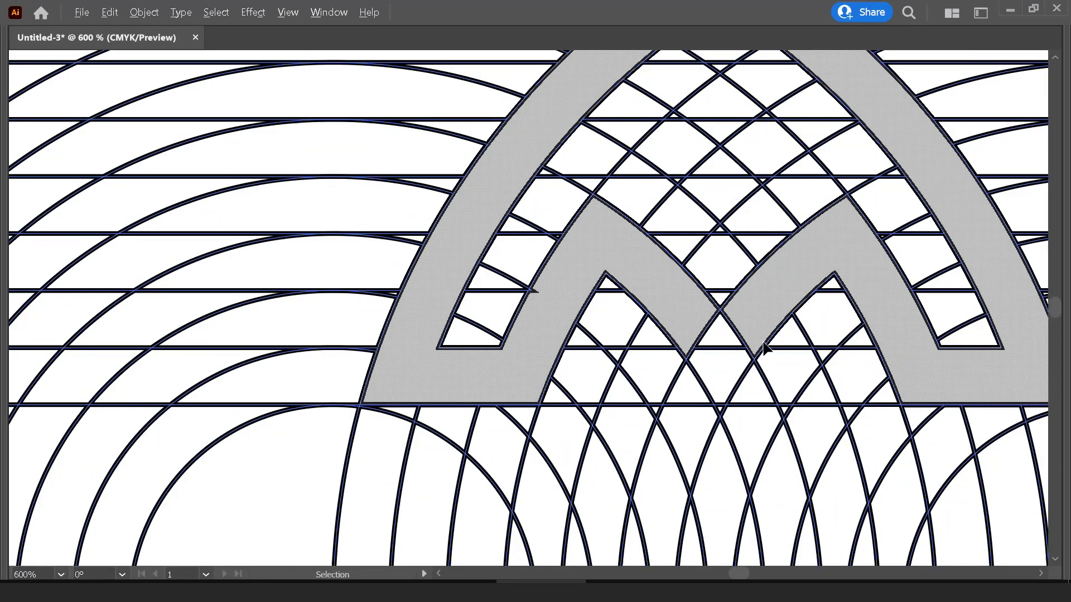
key(shift+m)
scroll(613, 330, right, 5)
scroll(614, 330, down, 2)
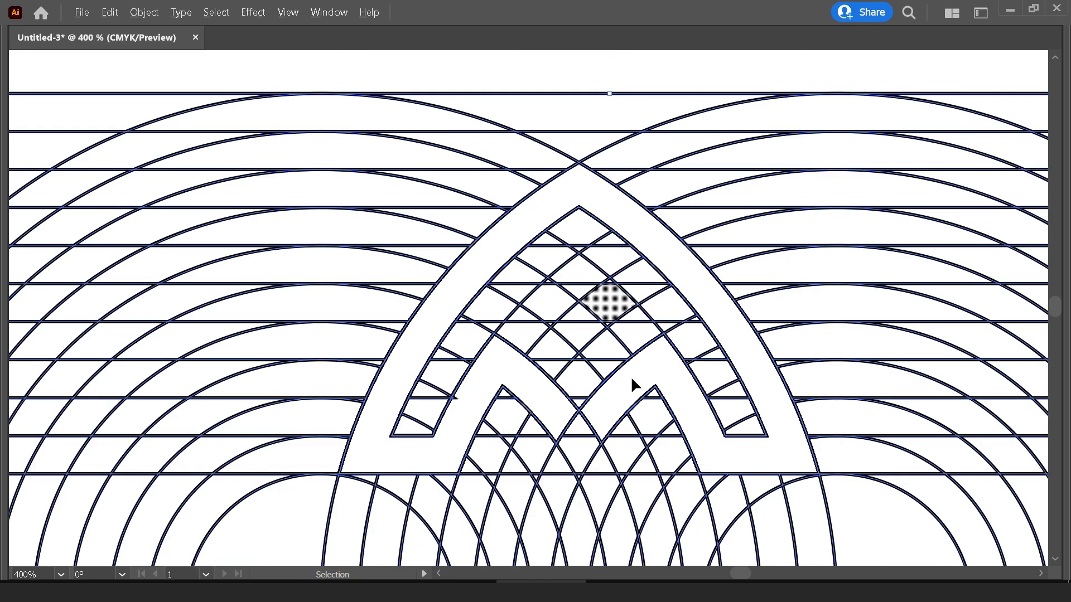
scroll(641, 399, up, 1)
key(ctrl+a)
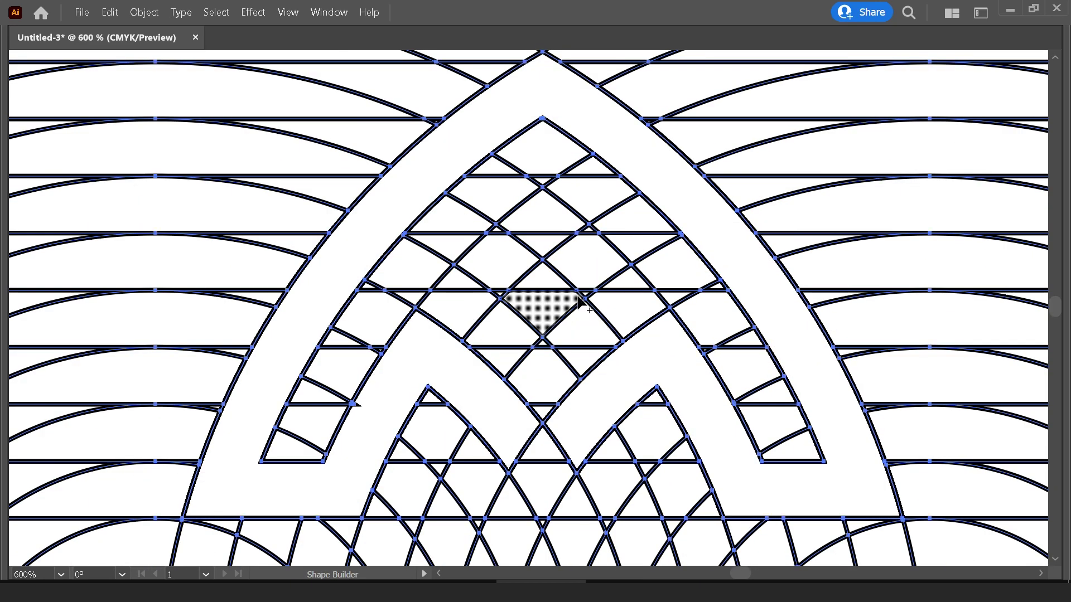
drag(560, 292, 584, 255)
scroll(584, 256, up, 2)
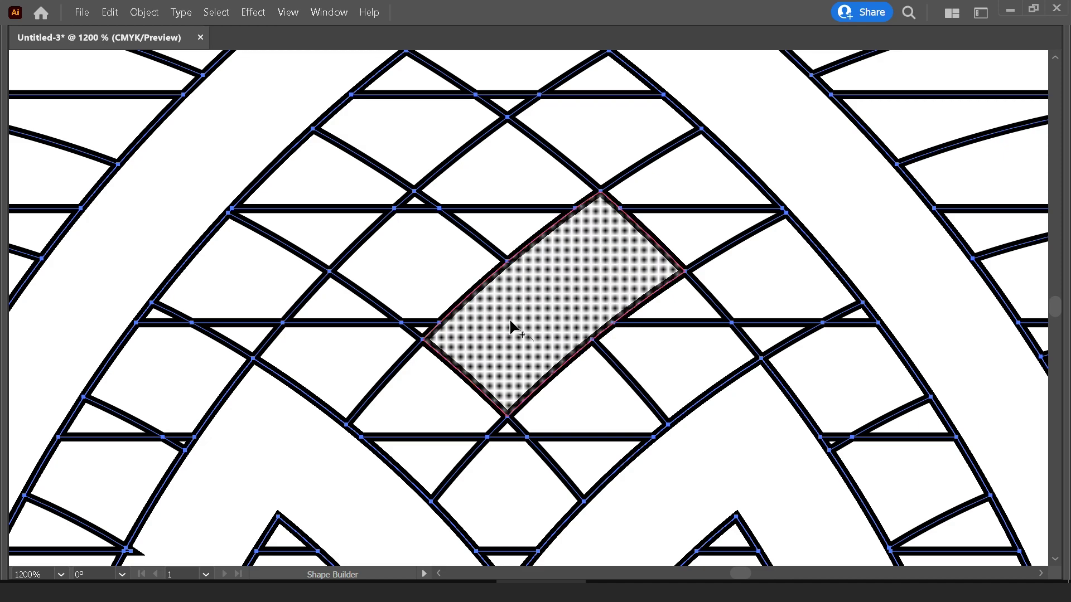
drag(511, 322, 435, 289)
drag(425, 338, 446, 262)
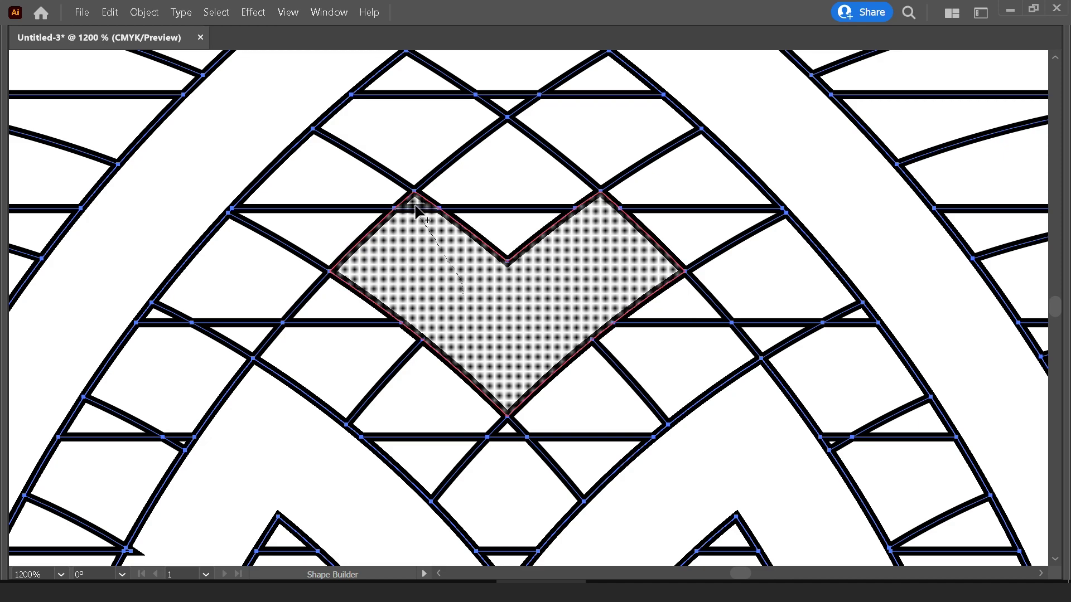
Merge the hexagonal cell beneath the chevron into one shape
scroll(423, 209, down, 2)
scroll(430, 229, down, 1)
scroll(461, 287, down, 1)
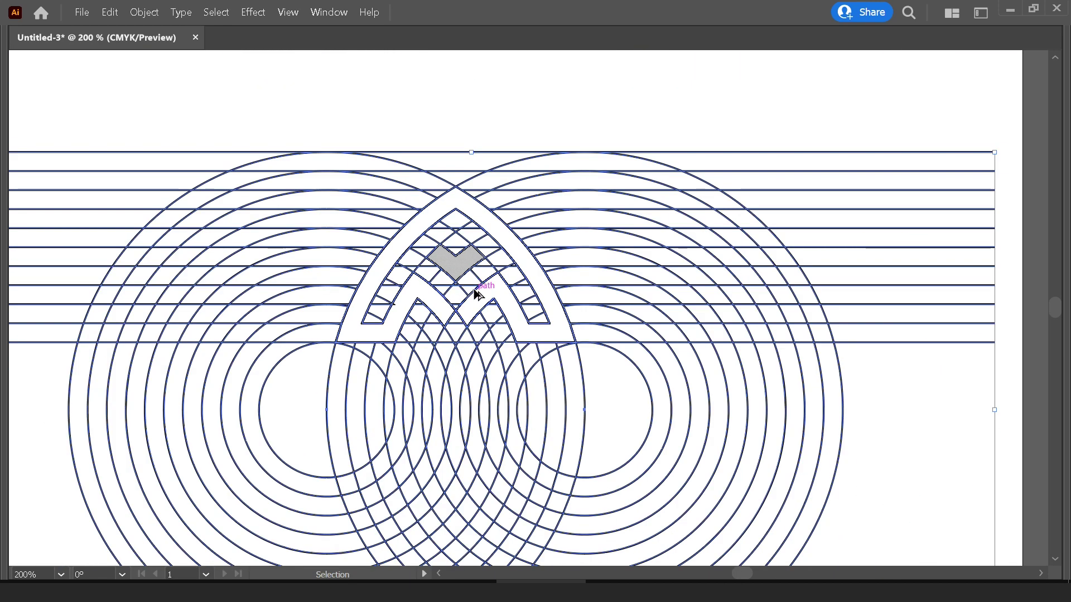
scroll(461, 346, up, 1)
scroll(454, 352, up, 1)
scroll(454, 349, up, 2)
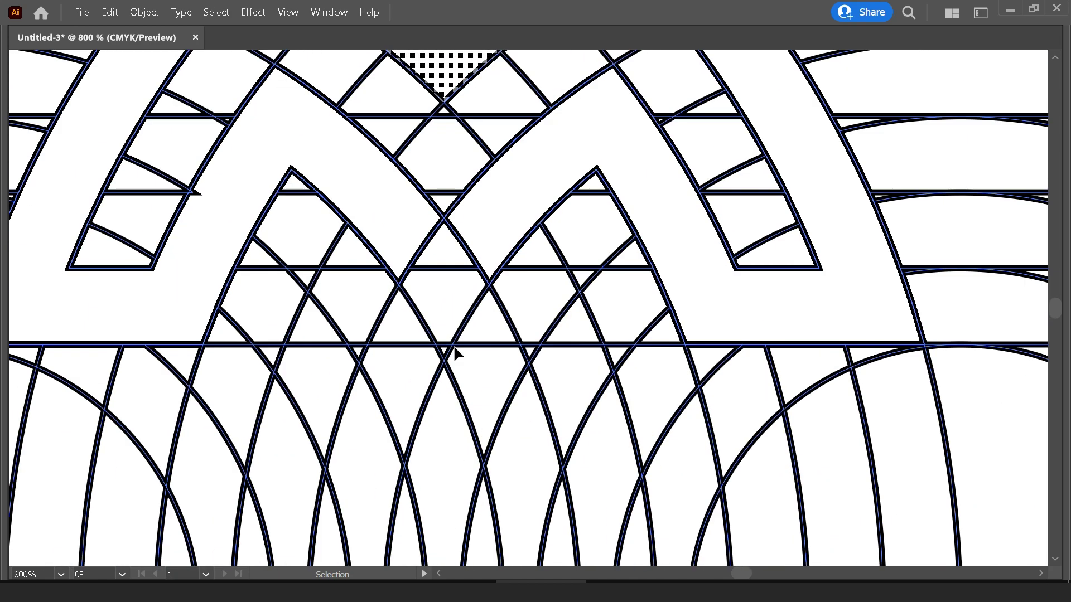
scroll(446, 296, up, 1)
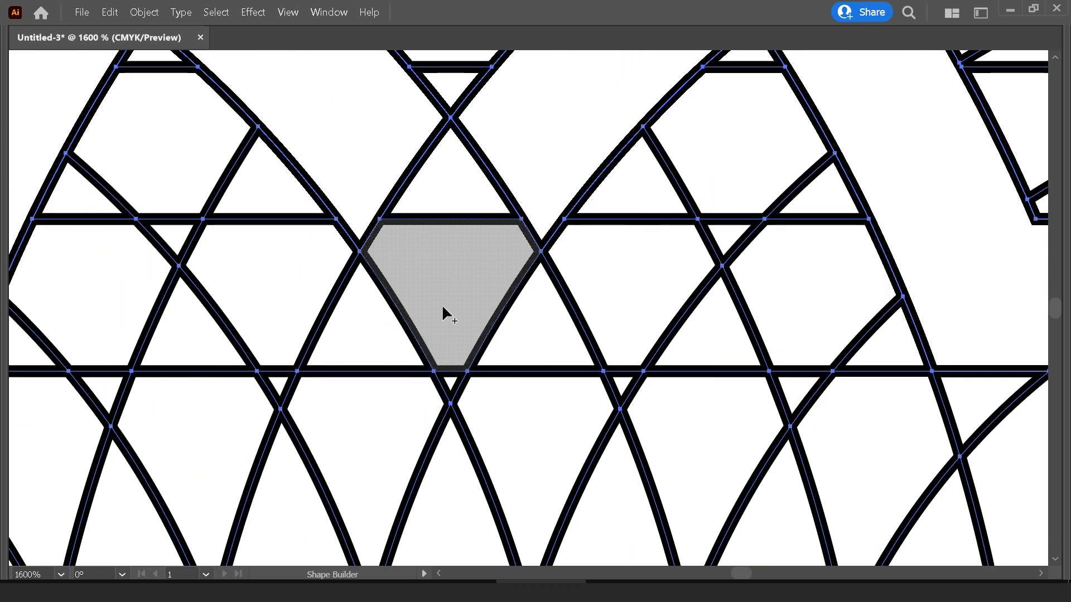
mouse_move(456, 286)
mouse_down()
mouse_move(462, 360)
mouse_move(451, 385)
mouse_up()
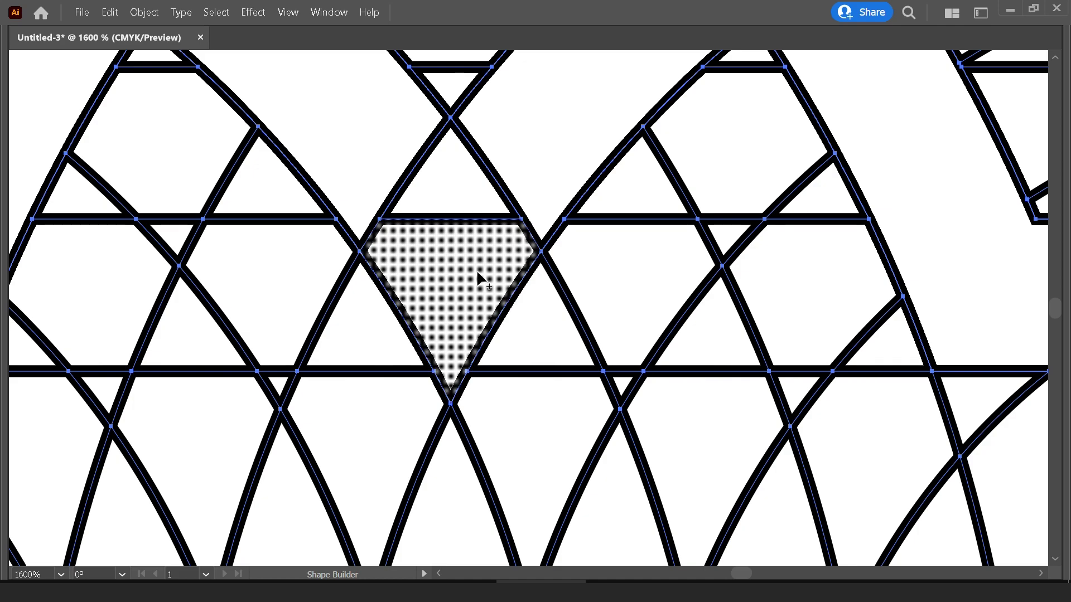
scroll(502, 281, down, 5)
scroll(583, 343, down, 2)
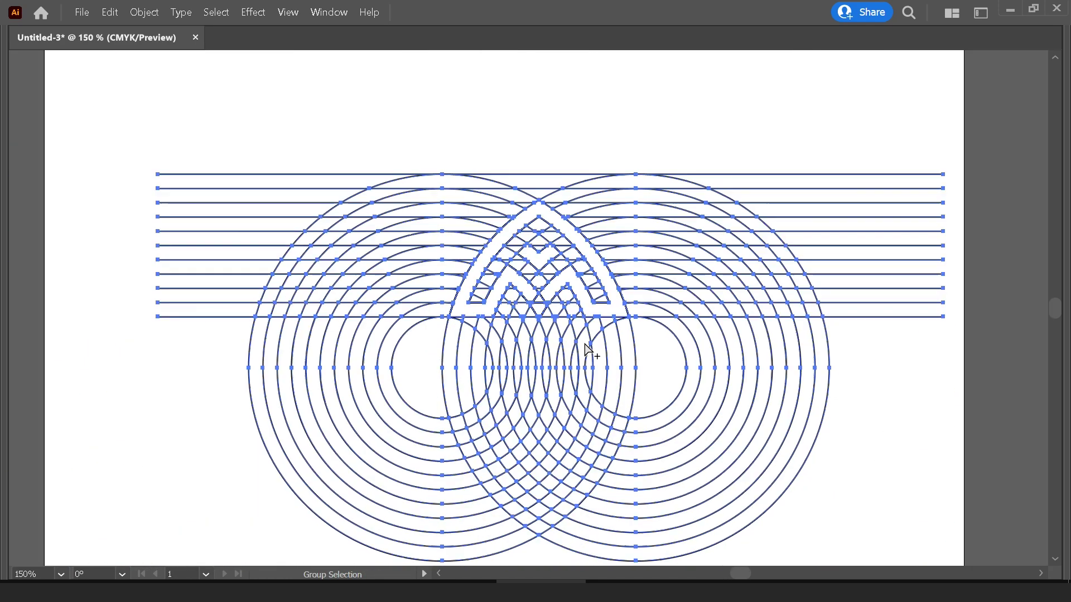
scroll(586, 340, up, 1)
scroll(569, 301, up, 1)
key(v)
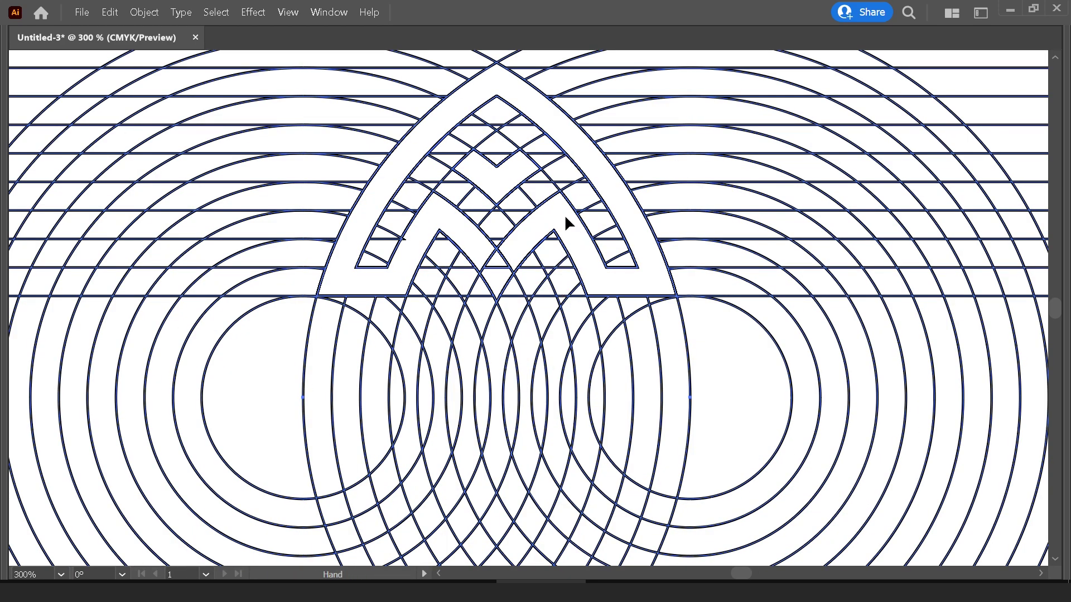
scroll(565, 214, down, 1)
scroll(564, 214, down, 1)
click(494, 156)
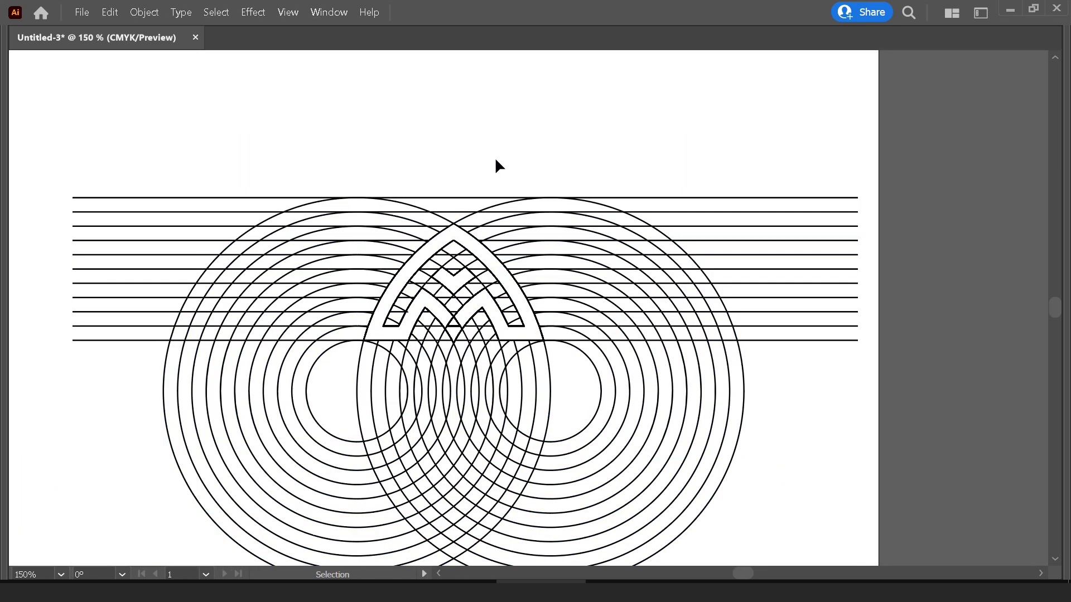
scroll(418, 335, up, 2)
scroll(471, 223, down, 1)
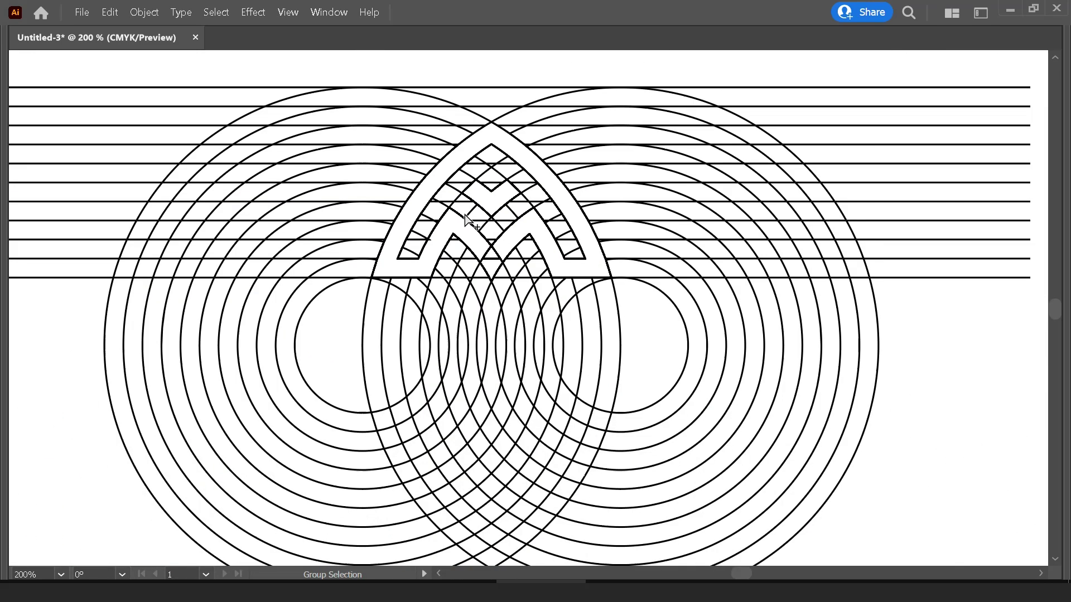
scroll(471, 229, down, 1)
key(Tab)
scroll(472, 229, down, 1)
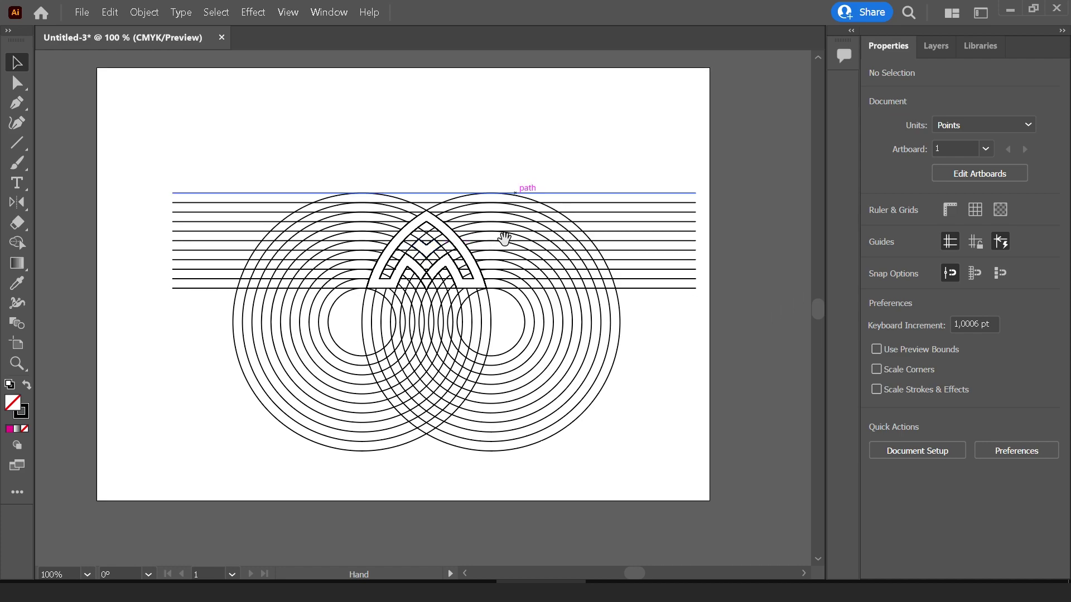
scroll(502, 240, up, 2)
alt+click(440, 269)
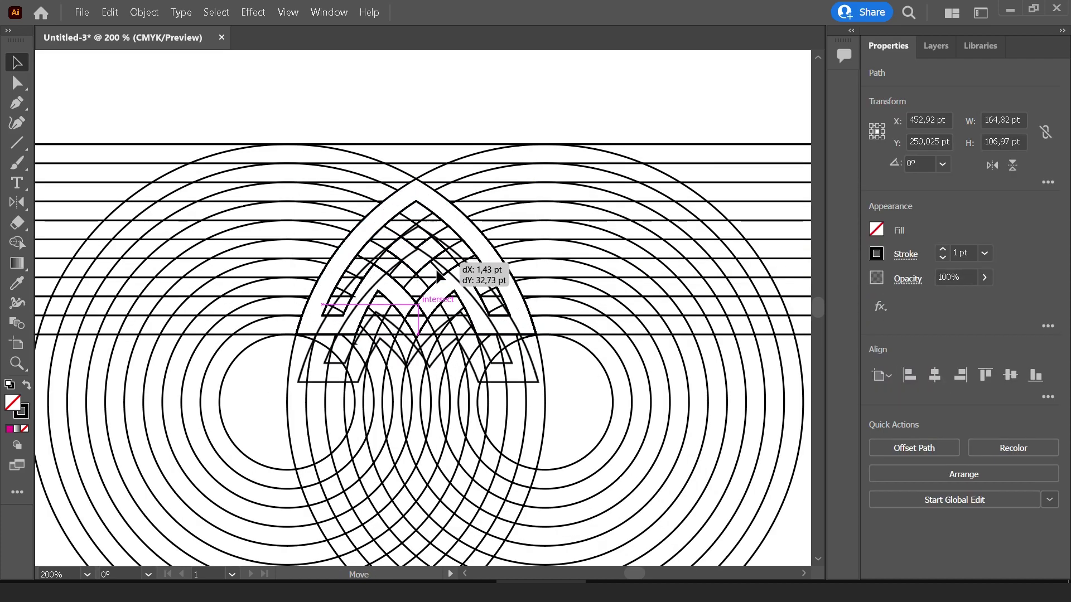
scroll(438, 223, up, 2)
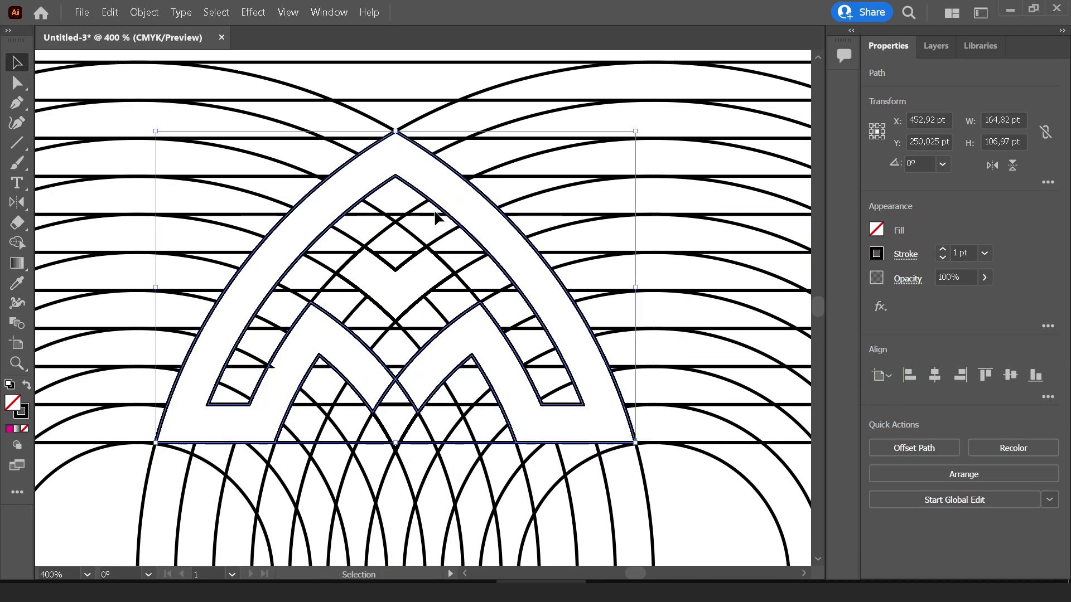
key(ctrl+shift+a)
scroll(432, 220, down, 2)
scroll(430, 219, down, 1)
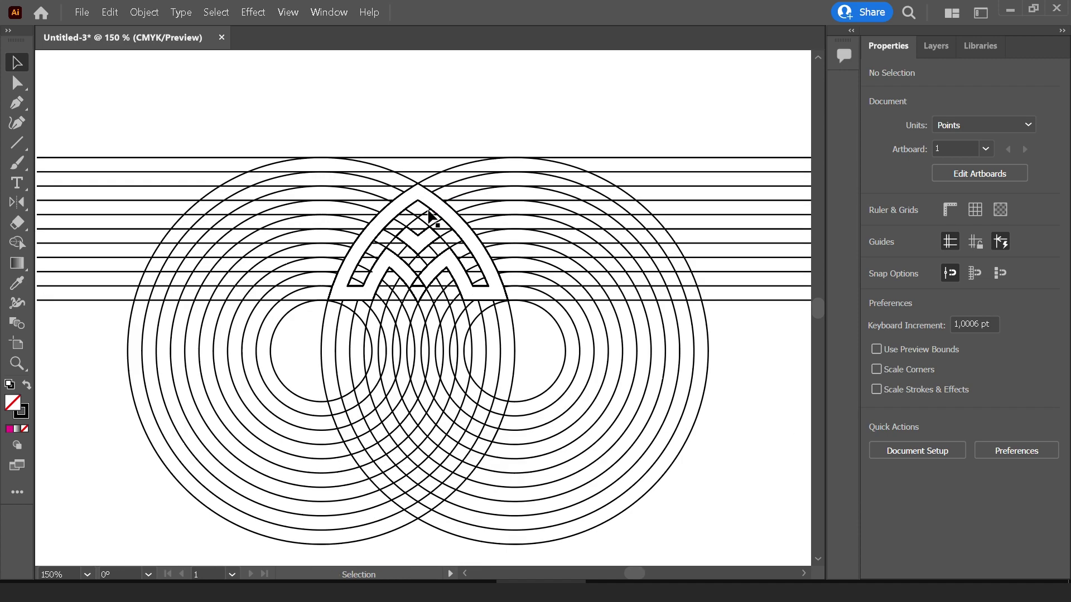
drag(602, 126, 318, 342)
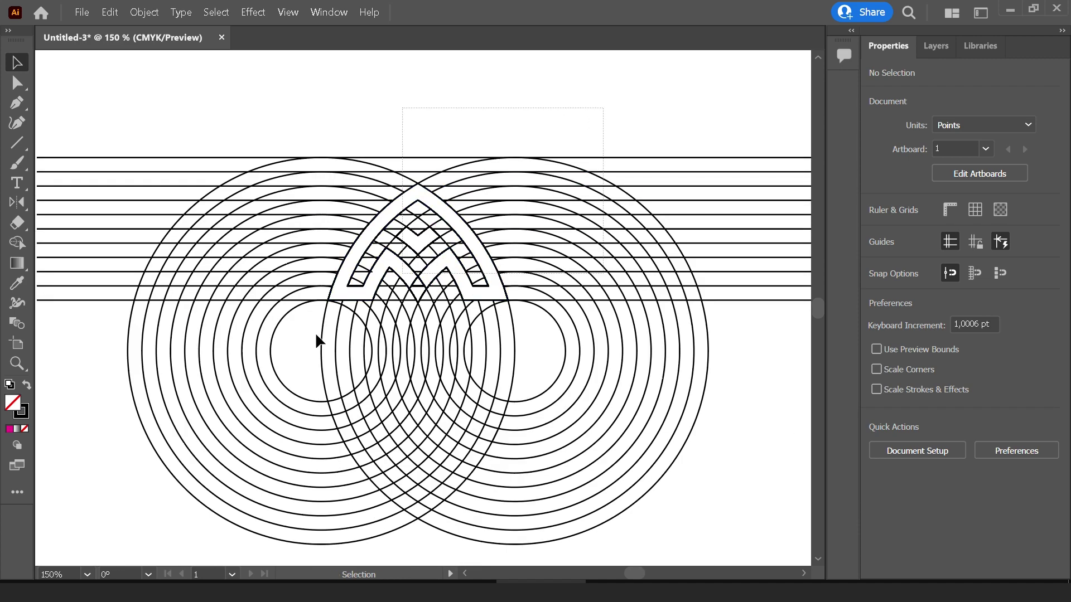
Fill the grid artwork orange from the Fill swatches
click(877, 230)
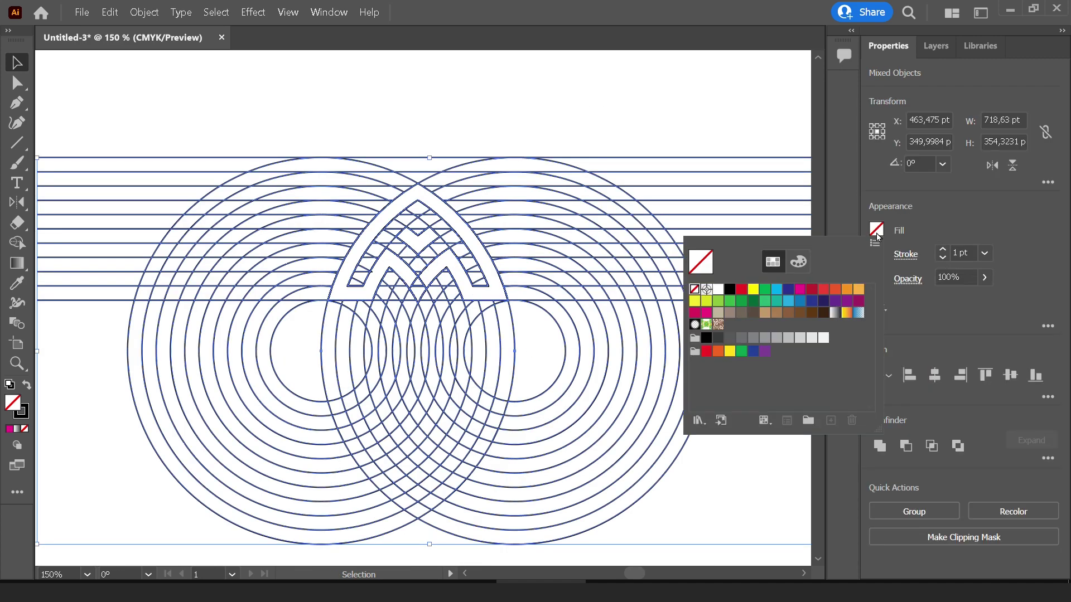
click(848, 290)
click(597, 118)
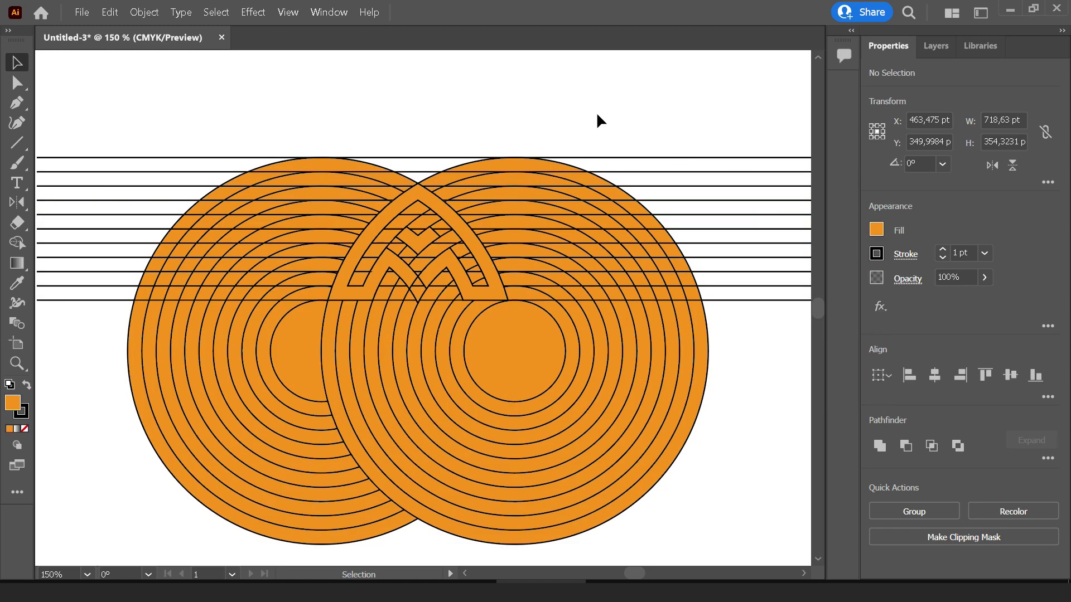
Move the M-shaped mark off the artboard to the right
click(440, 211)
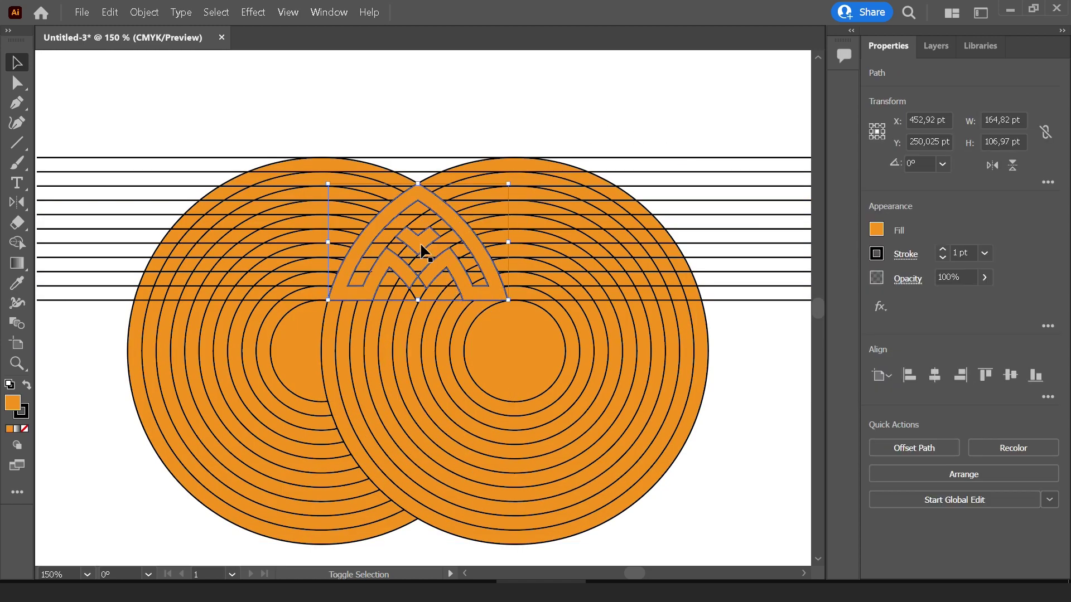
shift+click(422, 251)
scroll(419, 294, down, 1)
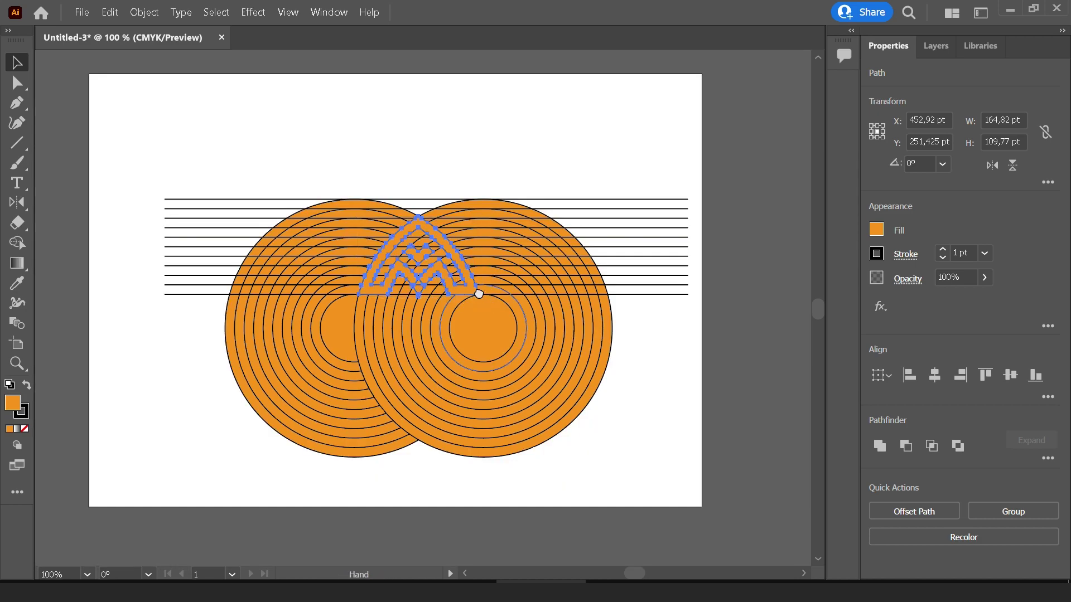
scroll(478, 292, down, 1)
mouse_move(312, 297)
mouse_down()
mouse_move(713, 175)
mouse_move(600, 416)
mouse_move(419, 232)
mouse_up()
click(600, 416)
scroll(600, 412, up, 1)
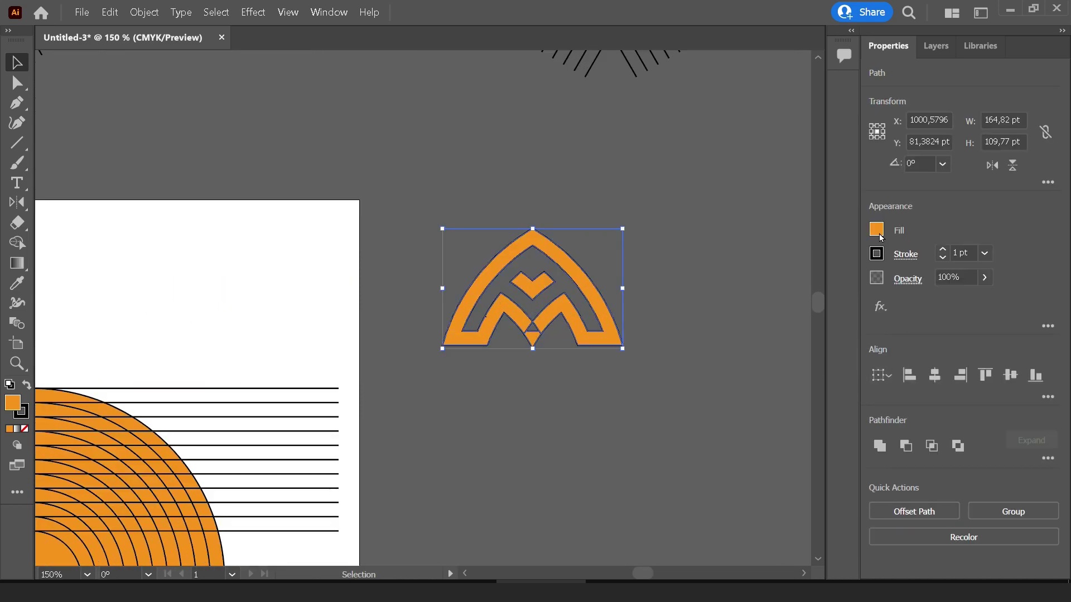
Change the M mark's fill from orange to black
click(876, 230)
click(694, 290)
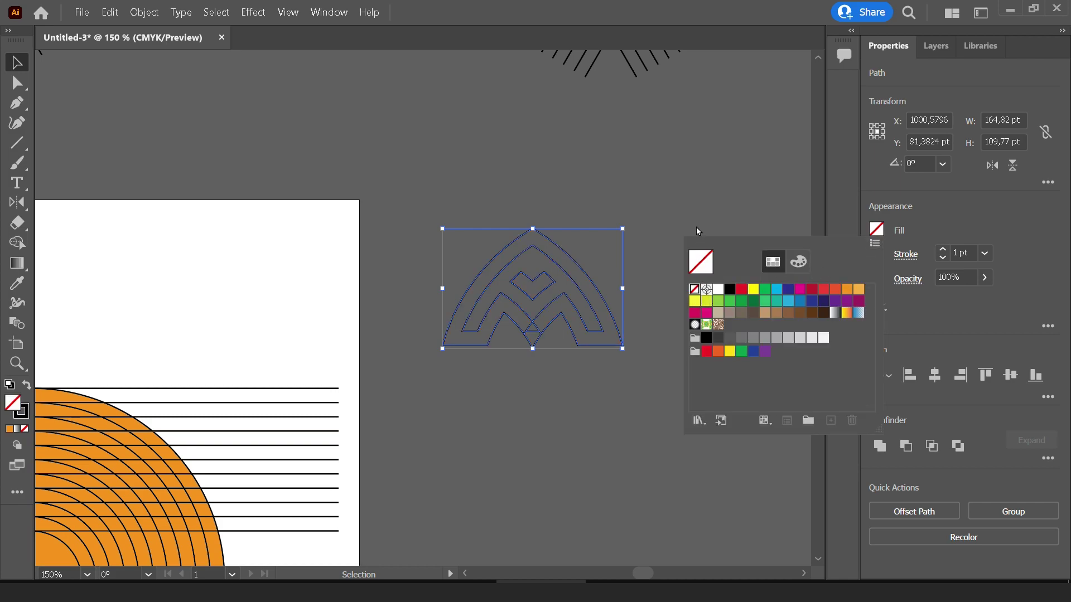
click(730, 289)
click(734, 182)
click(703, 217)
Hide the panels to enlarge the canvas
scroll(672, 243, down, 1)
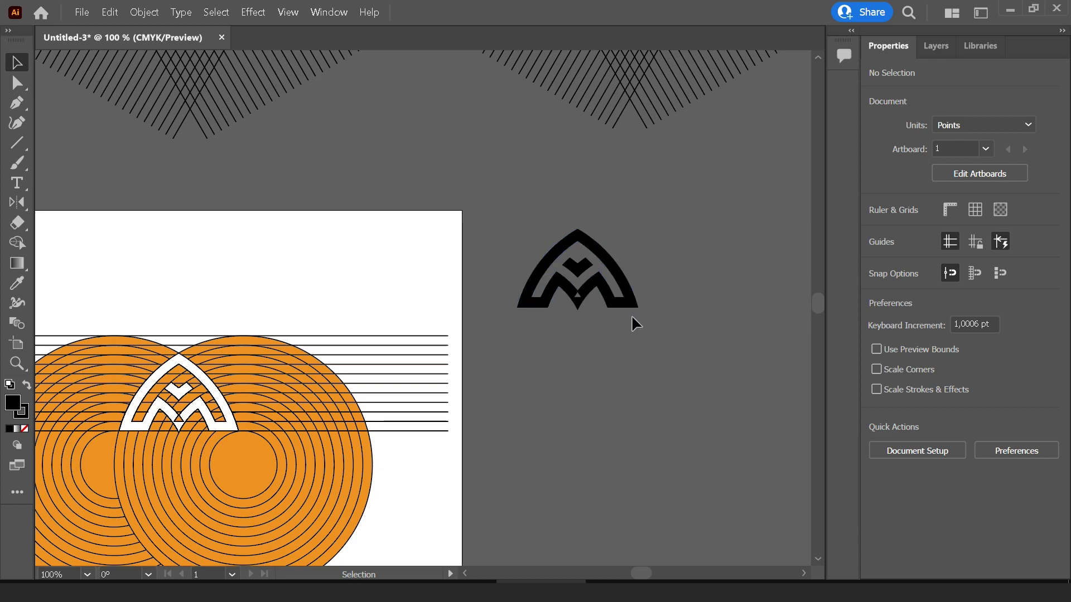
scroll(575, 229, down, 1)
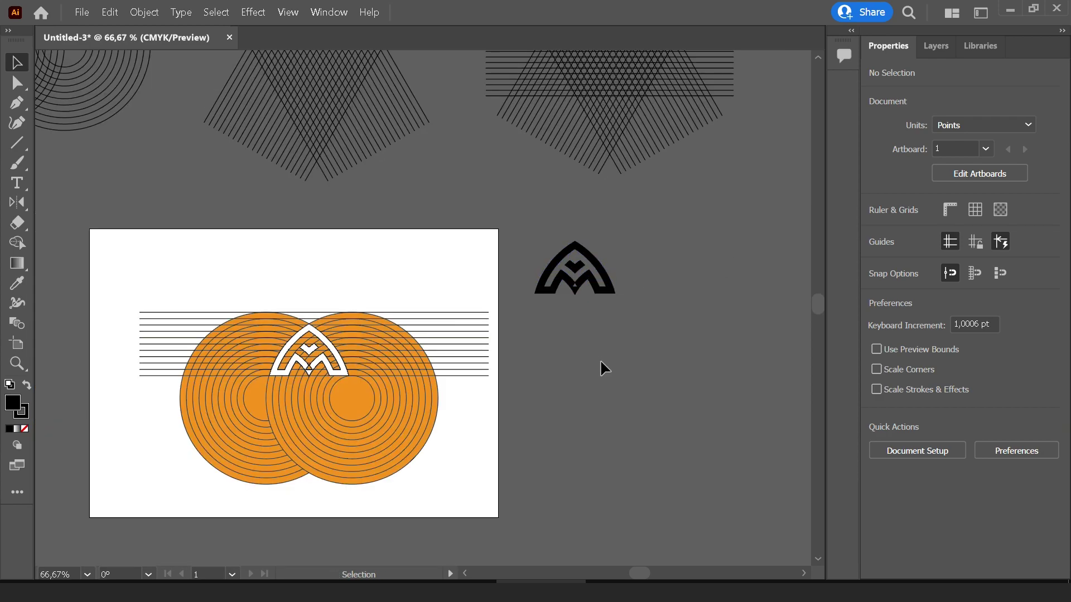
scroll(605, 369, up, 1)
scroll(414, 387, up, 2)
key(Tab)
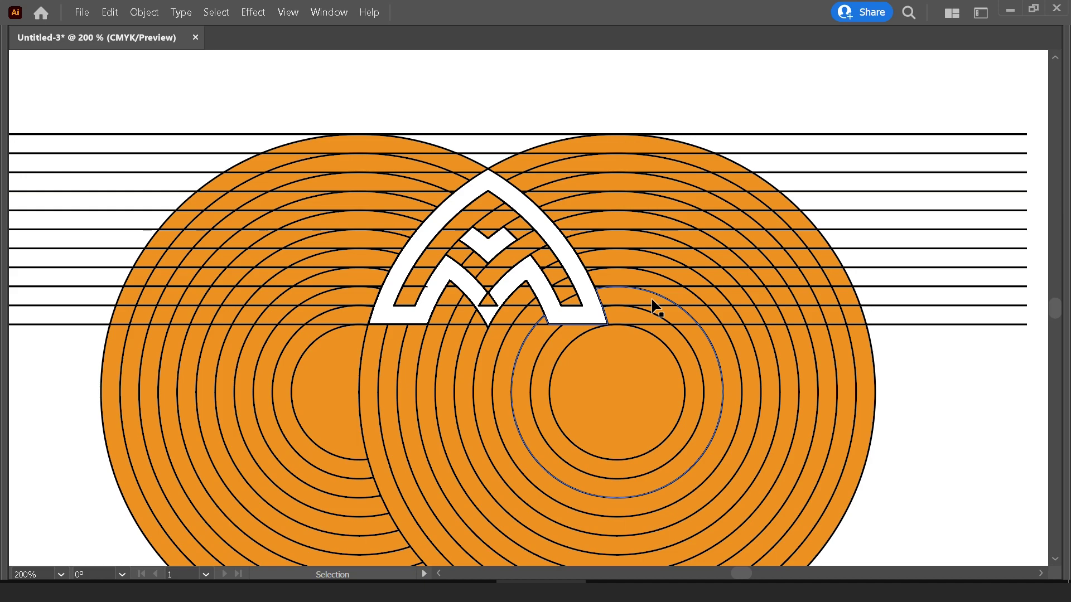
scroll(366, 177, down, 4)
Move the double-circle grid onto the empty artboard and fit it in view
drag(330, 160, 523, 404)
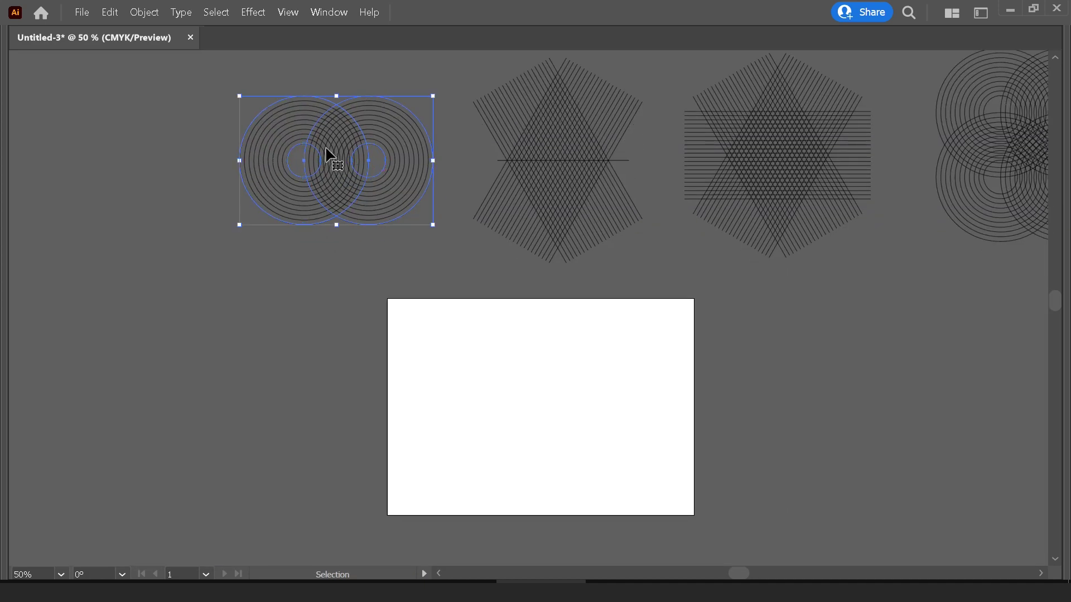
key(ctrl+plus)
key(ctrl+plus)
key(ctrl+plus)
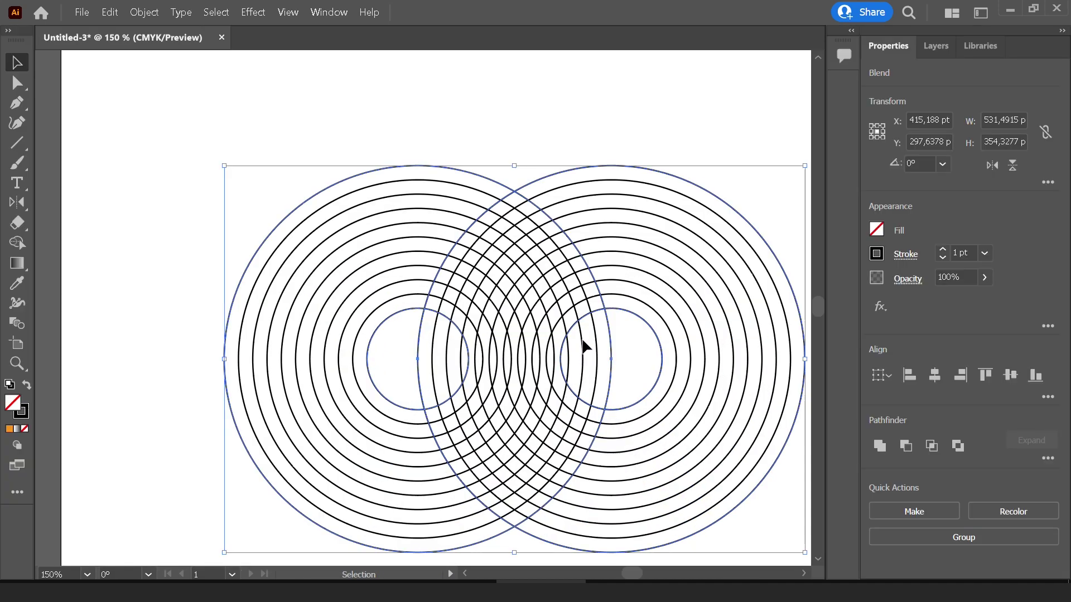
key(Tab)
key(Tab)
key(Tab)
key(ctrl+1)
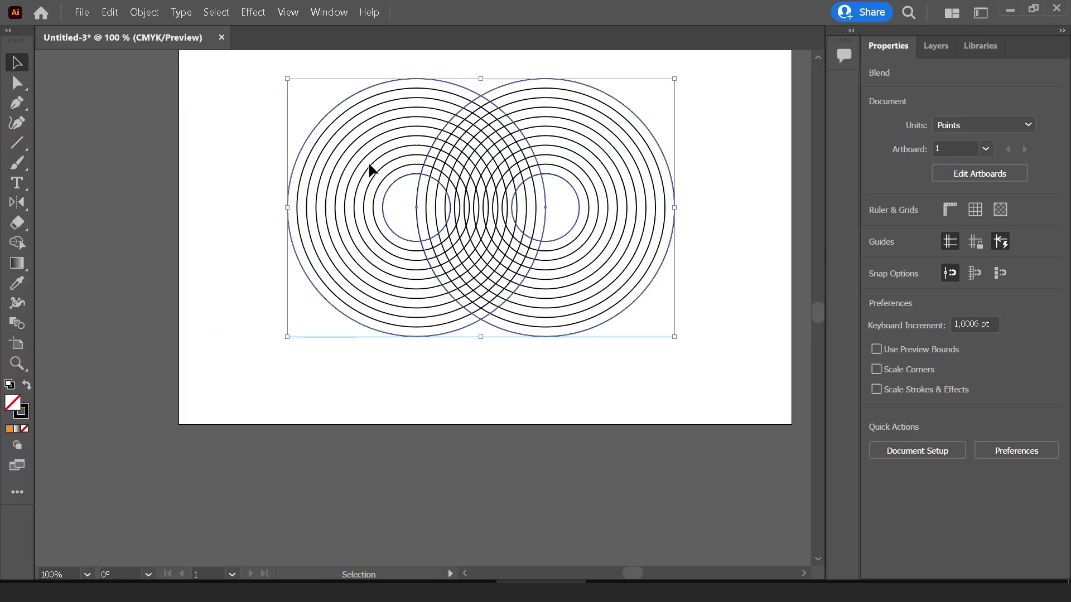
Expand the circle blend into separate circle paths with Object > Expand
click(144, 12)
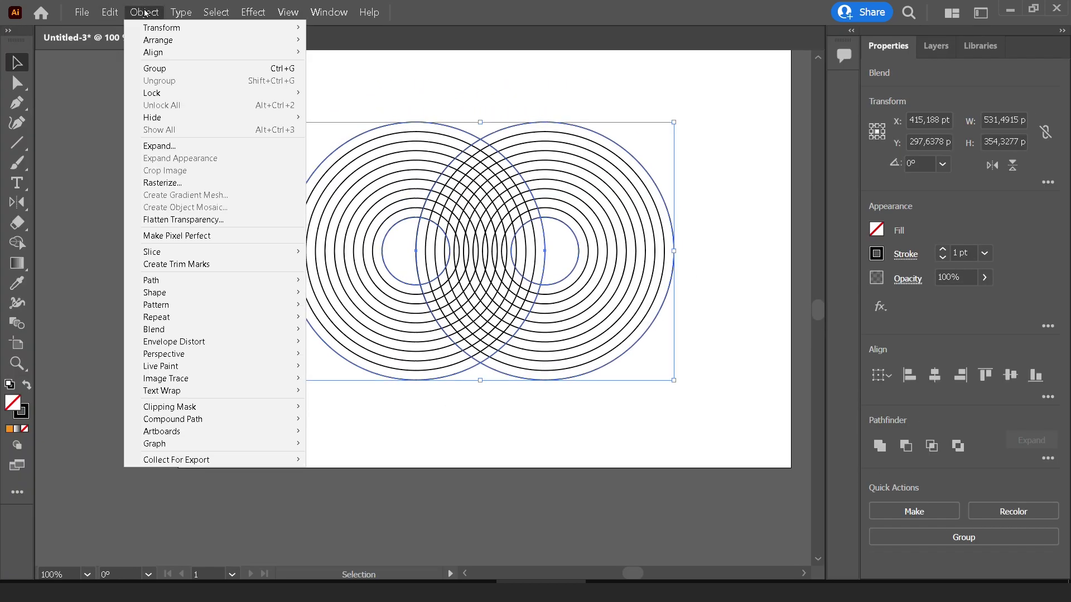
click(207, 144)
click(774, 410)
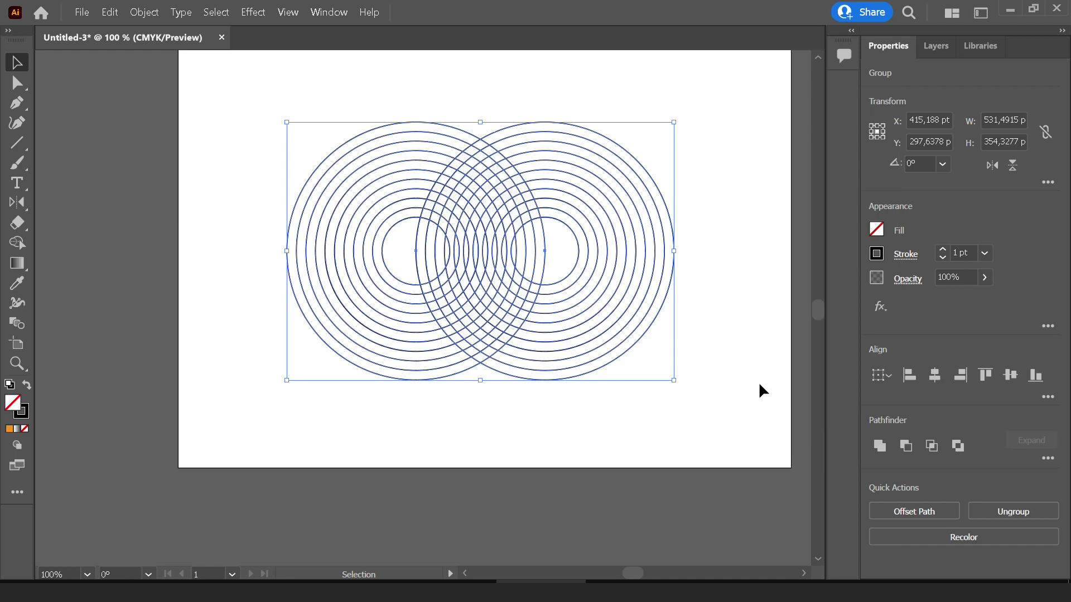
click(760, 389)
Zoom in and reselect the expanded circle group
key(ctrl+plus)
click(428, 301)
scroll(427, 301, up, 2)
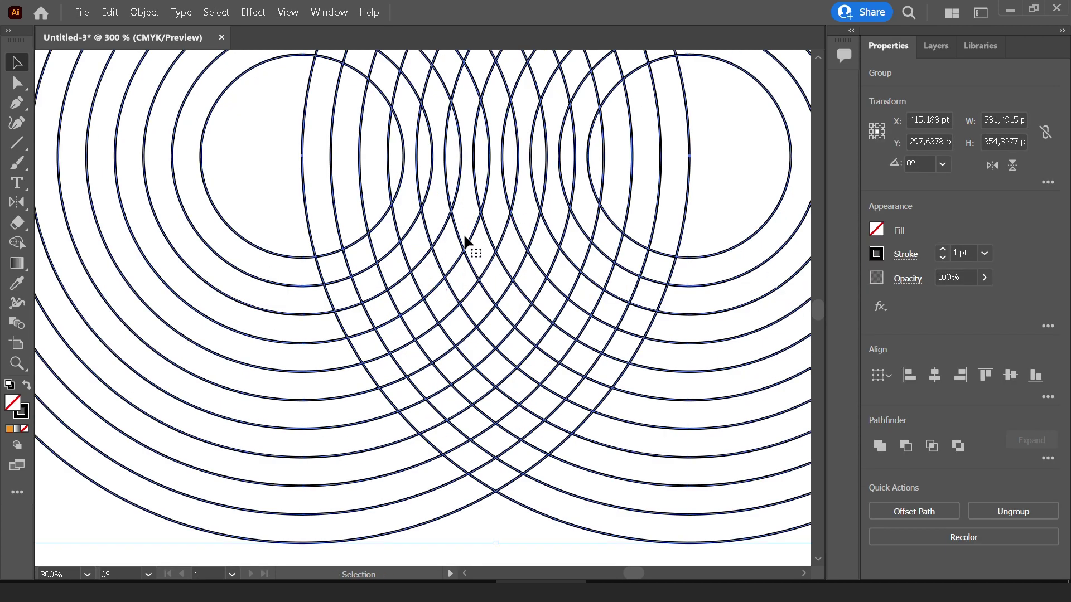
right_click(426, 213)
click(264, 170)
scroll(401, 214, down, 2)
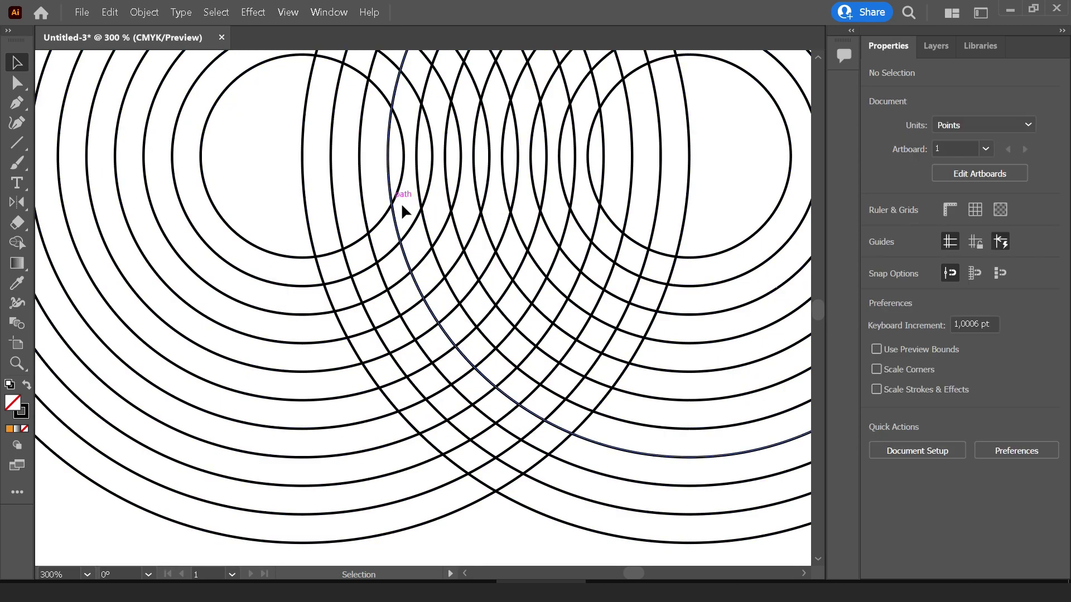
click(278, 160)
scroll(423, 230, up, 2)
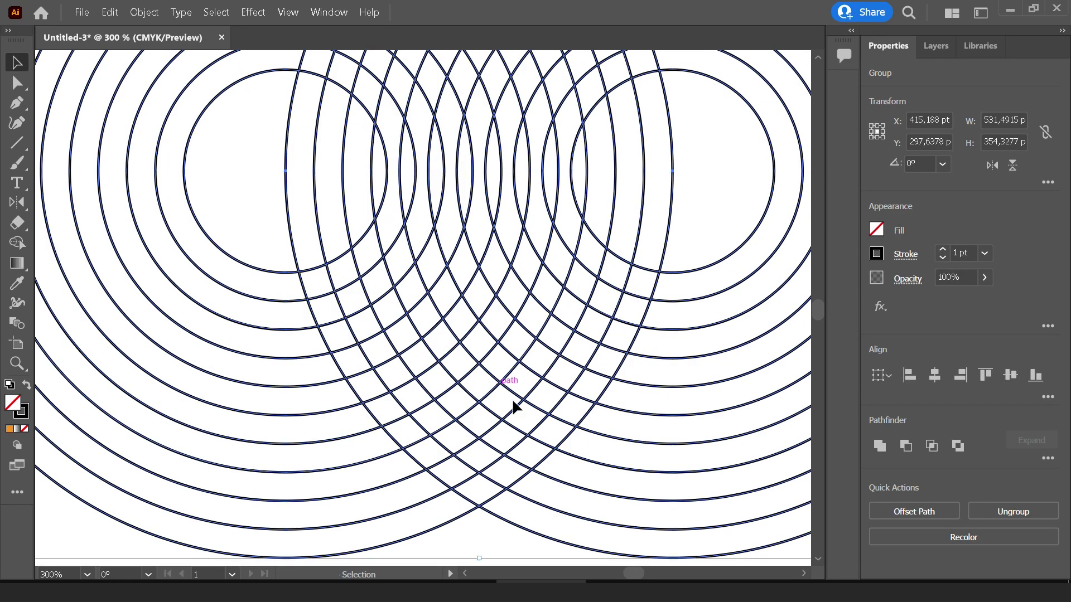
scroll(510, 401, up, 1)
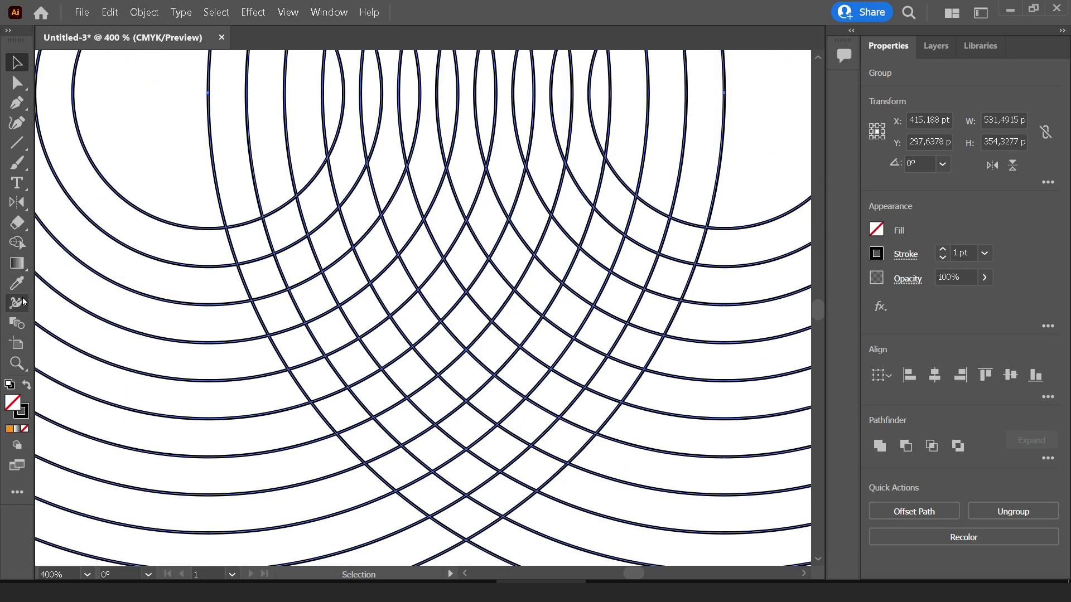
With Shape Builder, merge the right curved band, U-shaped band and inner diagonal cells
click(17, 242)
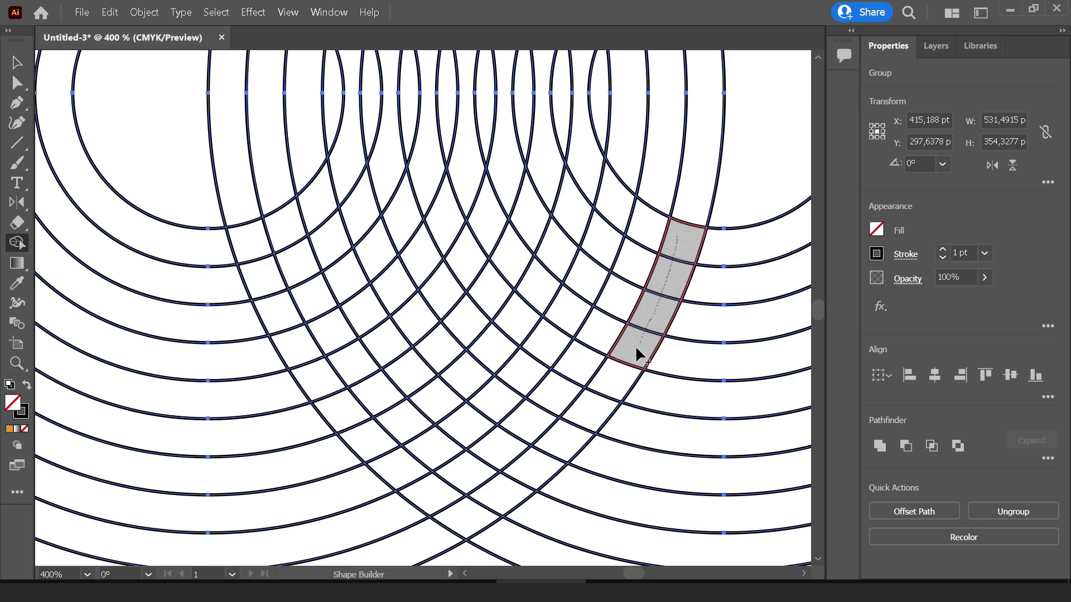
drag(543, 477, 401, 466)
key(ctrl+minus)
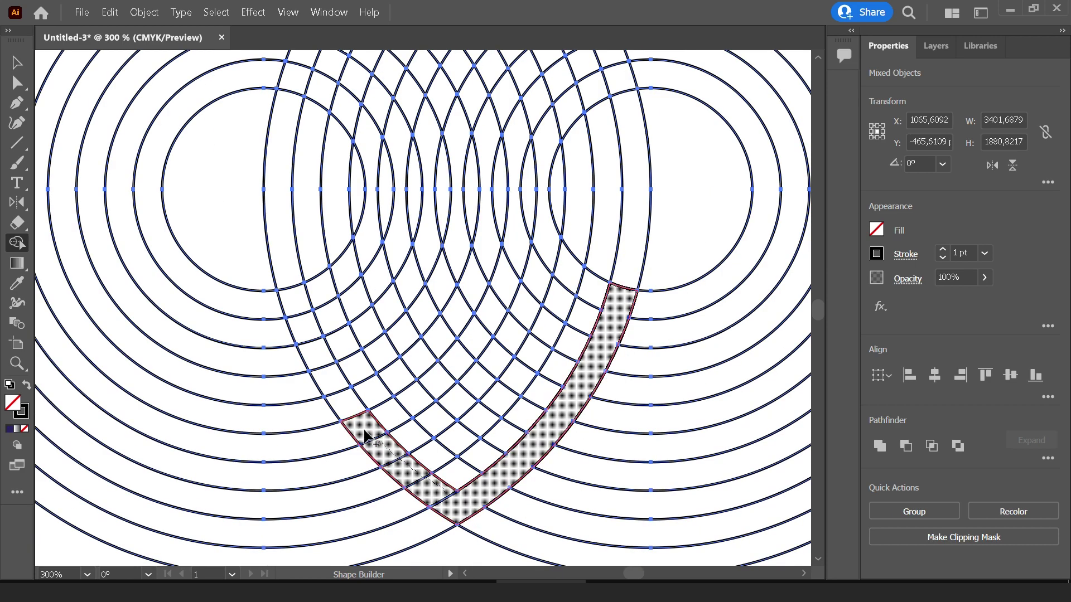
drag(306, 306, 360, 300)
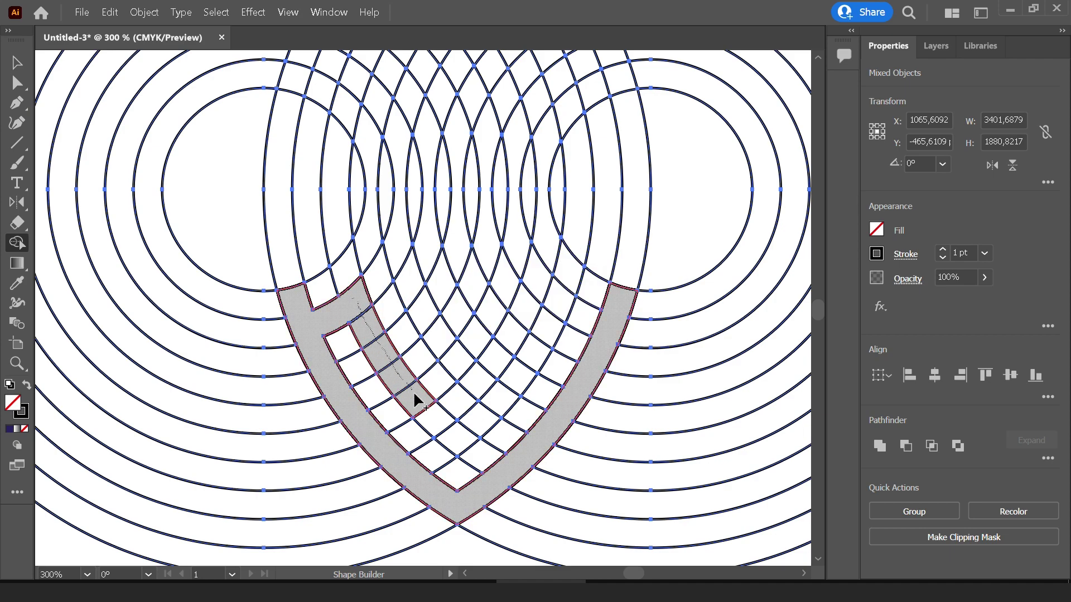
drag(415, 399, 473, 444)
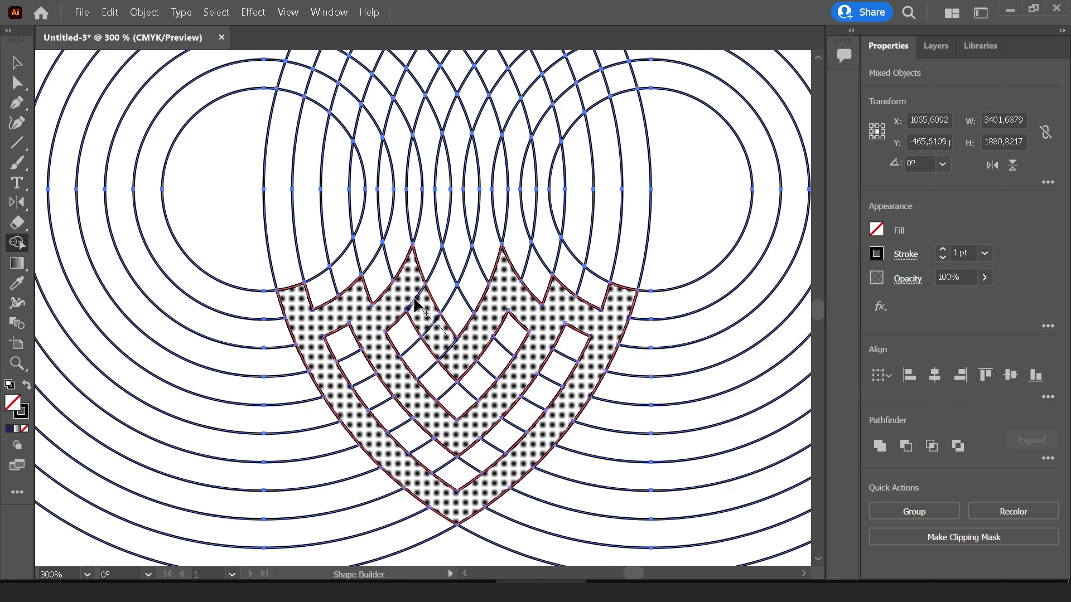
Ungroup the circle artwork and select all its pieces
key(ctrl+minus)
key(ctrl+minus)
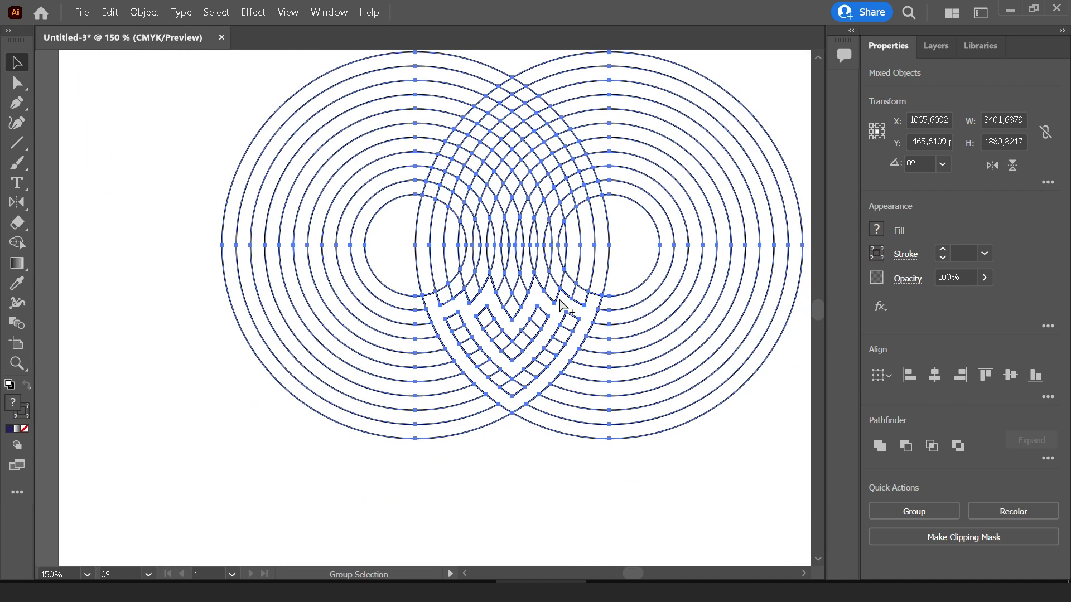
click(524, 441)
key(ctrl+minus)
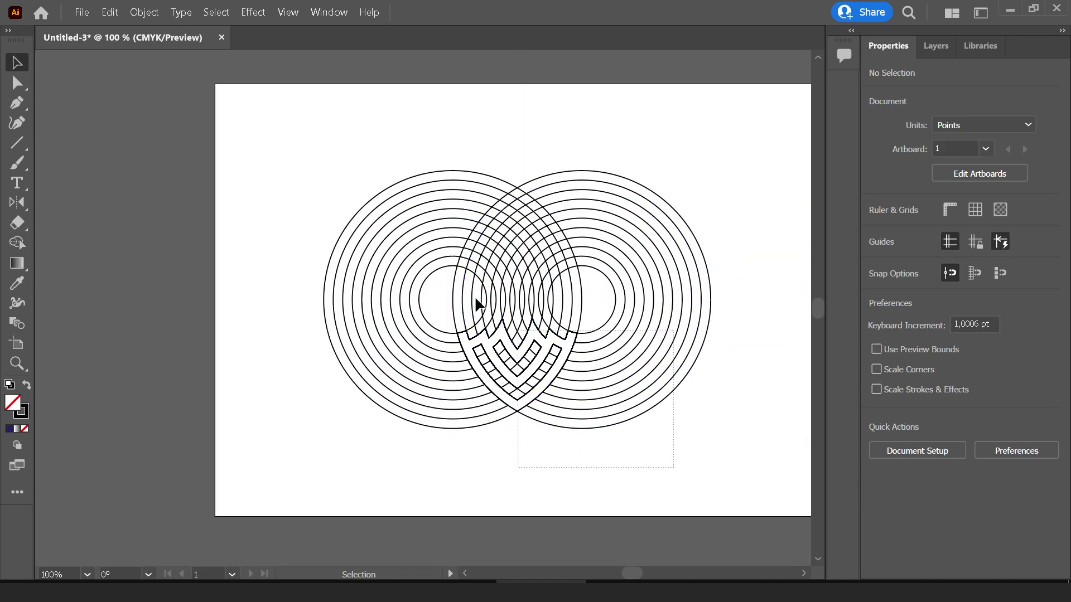
right_click(582, 247)
click(639, 346)
click(745, 391)
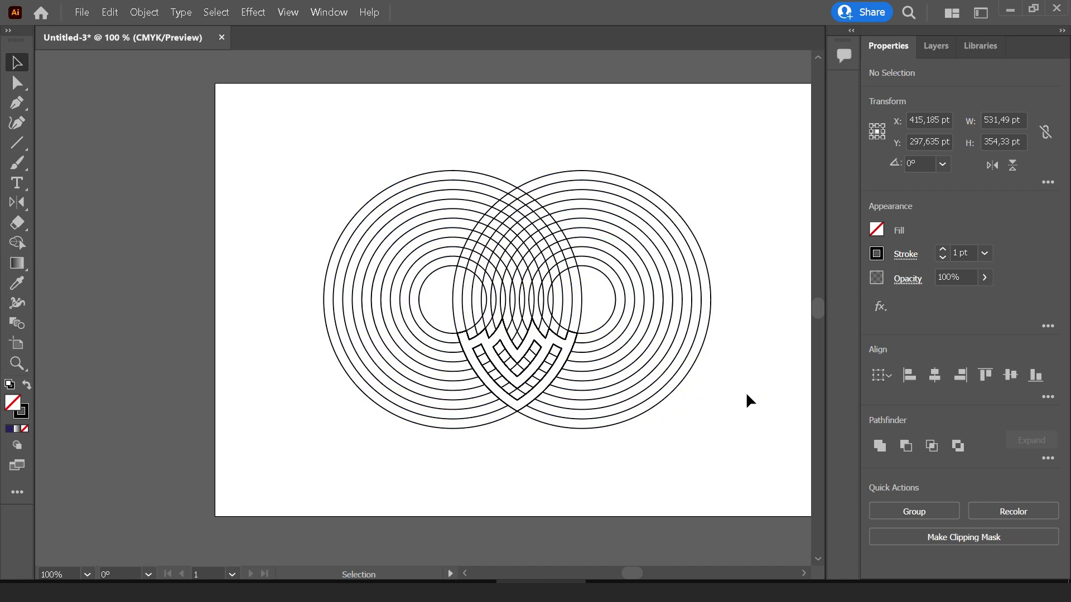
drag(745, 391, 314, 180)
Fill the circle pieces with the red swatch
click(876, 229)
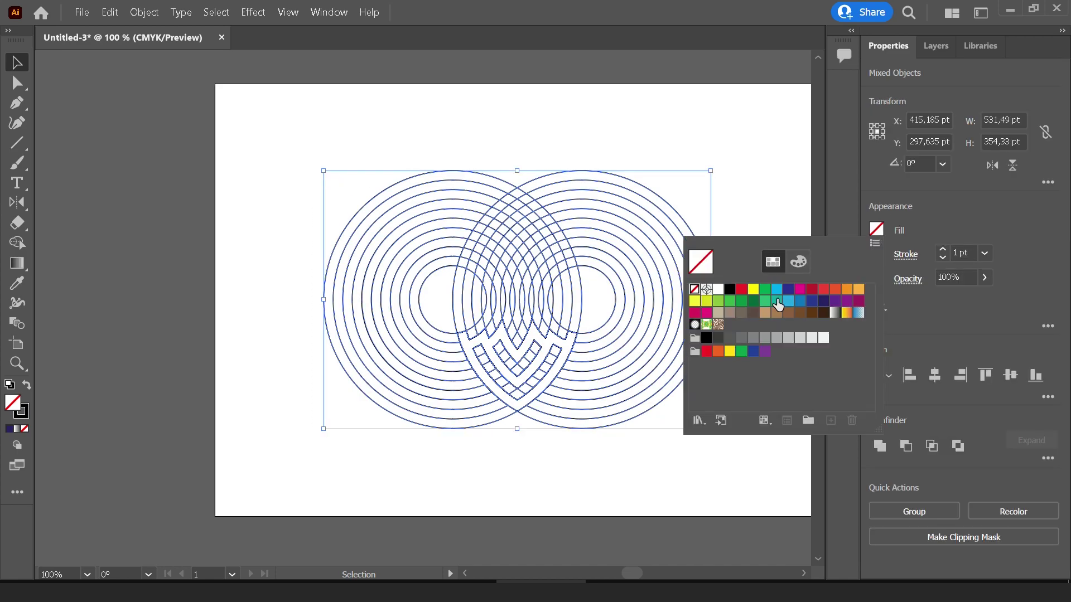
click(741, 289)
click(755, 179)
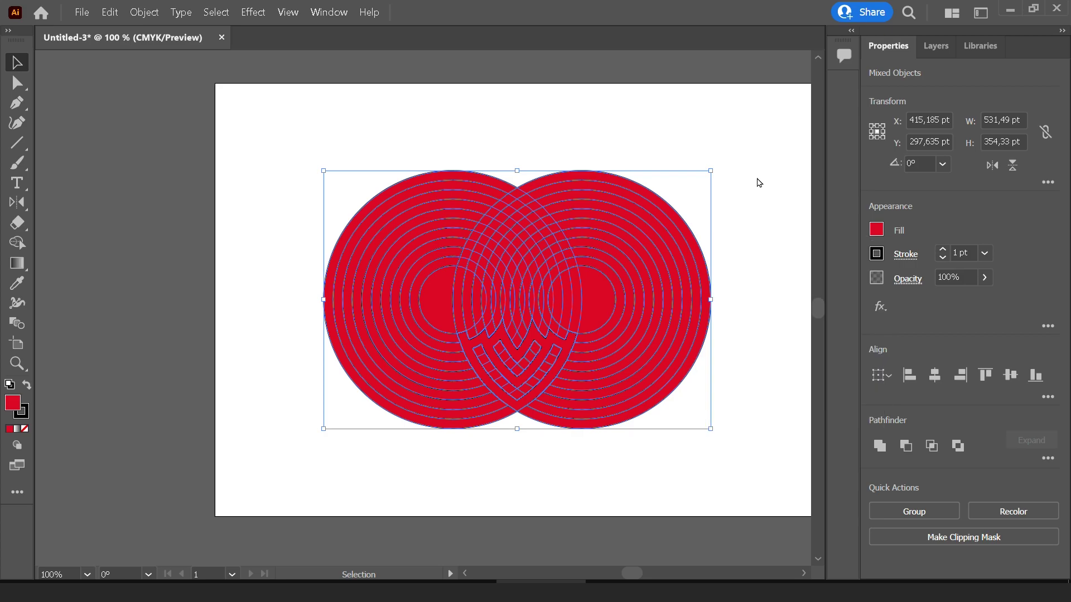
Duplicate the striped V shape to the left of the artboard
alt+scroll(524, 413, up, 2)
click(538, 296)
alt+scroll(538, 295, down, 2)
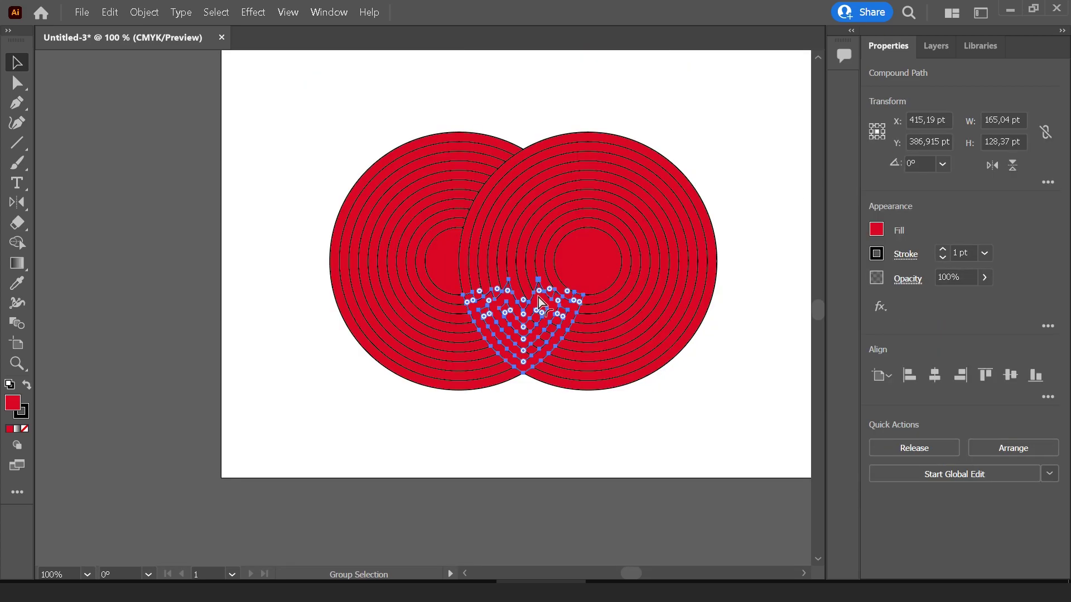
drag(384, 325, 103, 325)
click(225, 200)
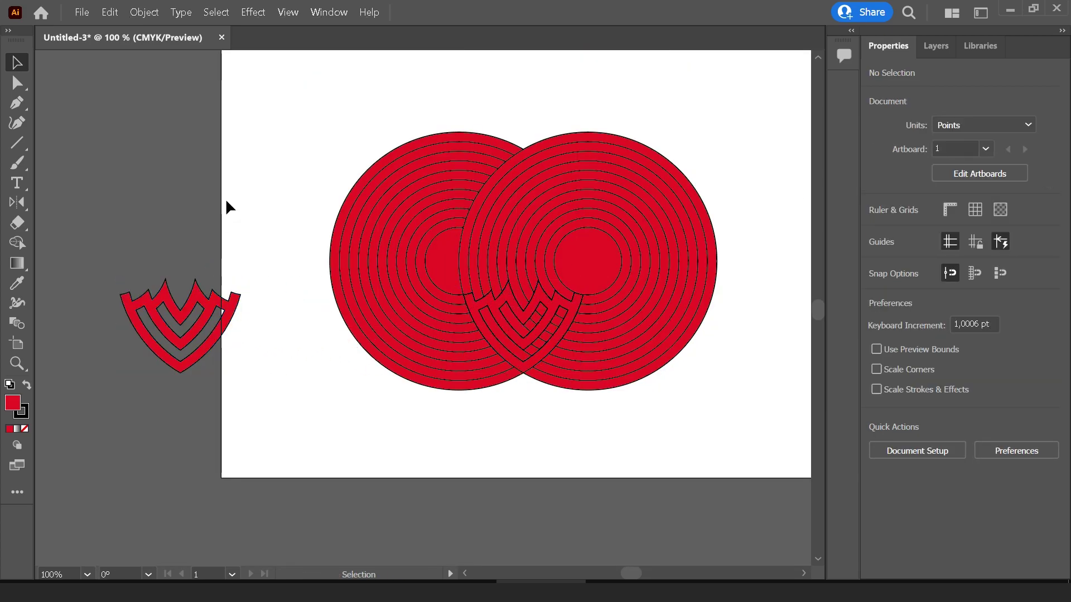
alt+scroll(171, 315, up, 2)
alt+scroll(226, 260, down, 2)
click(192, 351)
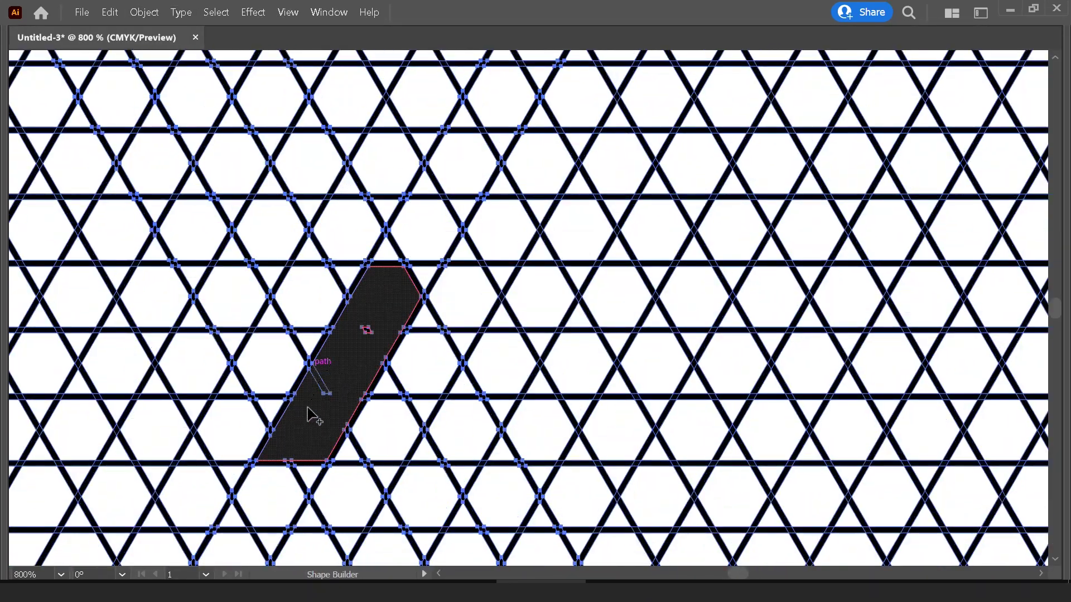
Merge a long diagonal band of grid cells and add a hook of cells to it
alt+scroll(311, 411, up, 2)
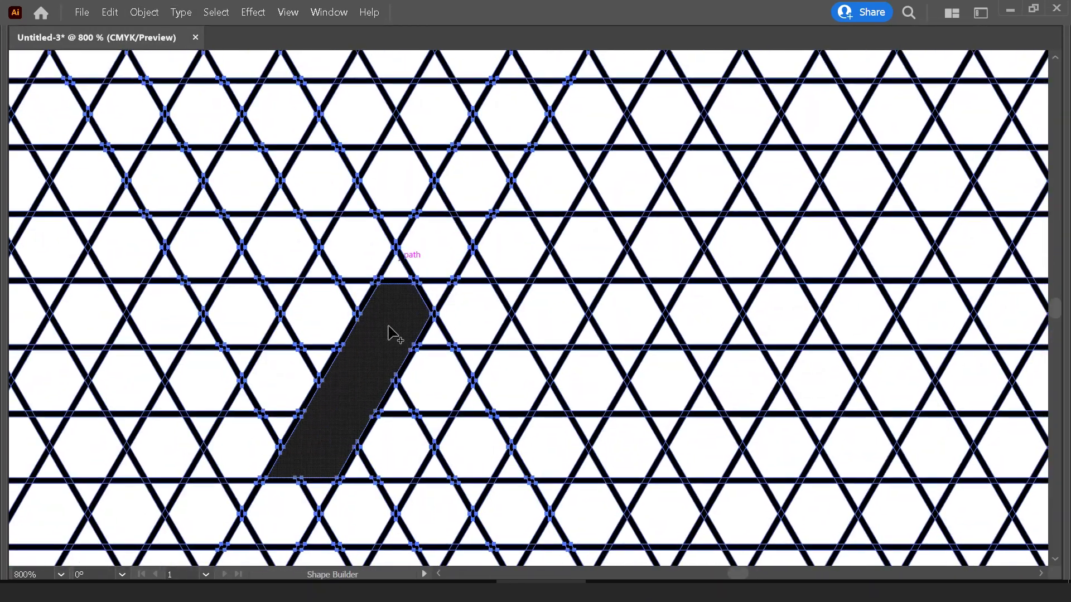
mouse_move(337, 379)
mouse_down()
mouse_move(462, 179)
mouse_move(420, 375)
mouse_up()
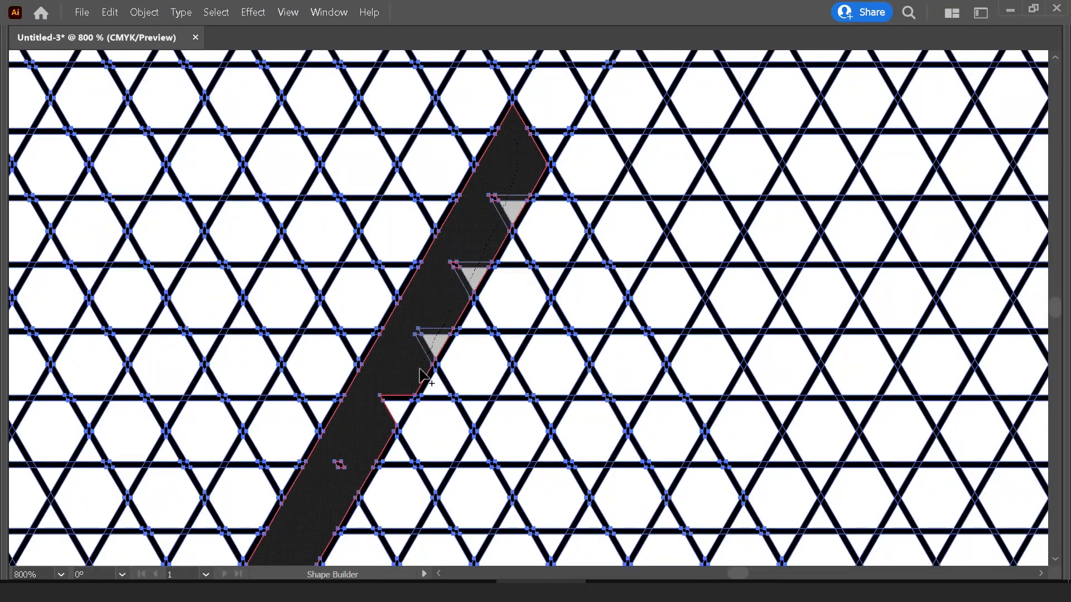
alt+scroll(406, 400, up, 3)
alt+scroll(425, 237, down, 3)
scroll(371, 338, down, 2)
scroll(462, 304, up, 3)
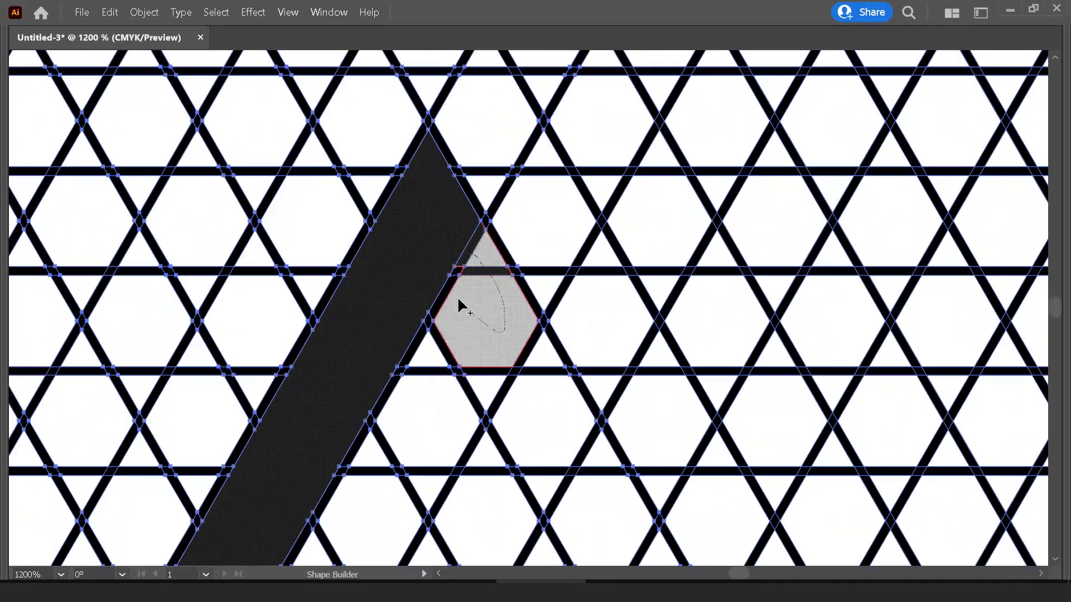
drag(462, 304, 495, 297)
scroll(496, 296, down, 3)
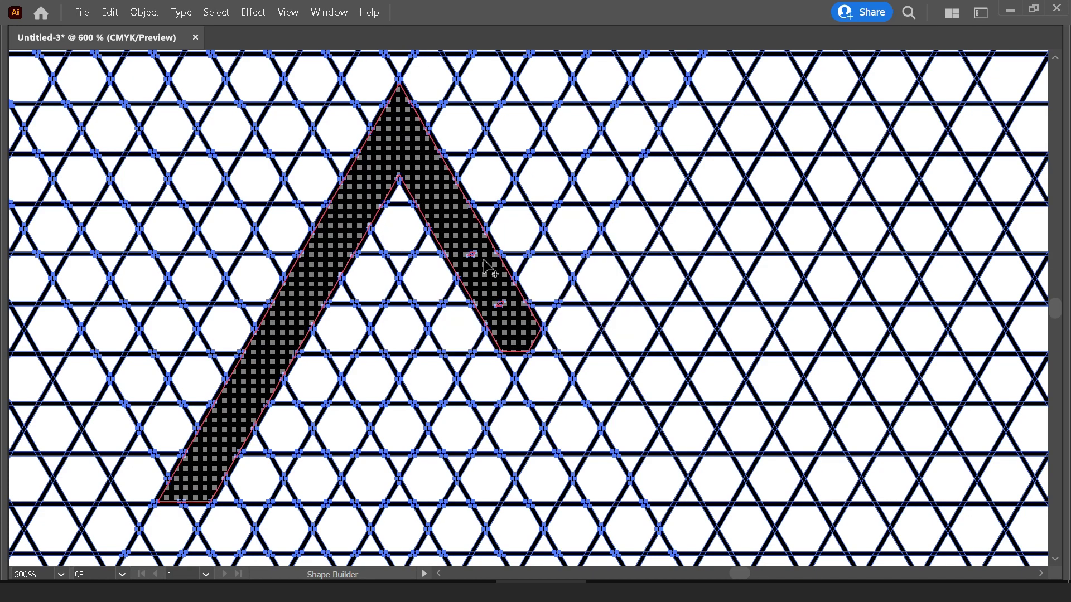
alt+scroll(558, 334, up, 4)
alt+scroll(550, 311, down, 4)
alt+scroll(574, 318, up, 1)
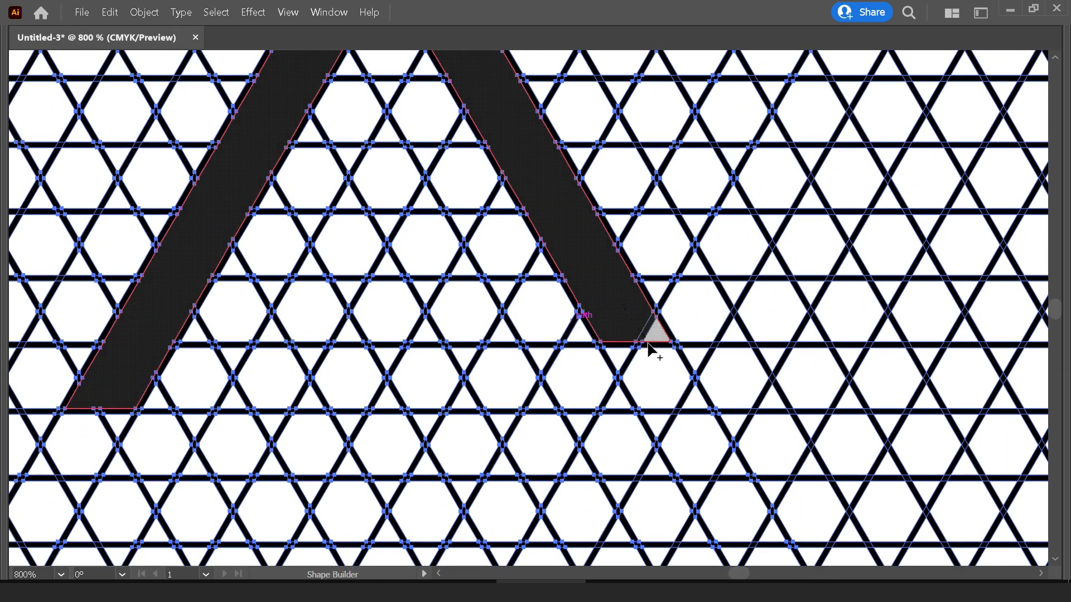
alt+scroll(629, 366, down, 3)
alt+scroll(609, 281, up, 3)
Merge the bottom row of hexagons into a solid bar and join the inner right edge cells
drag(294, 449, 632, 453)
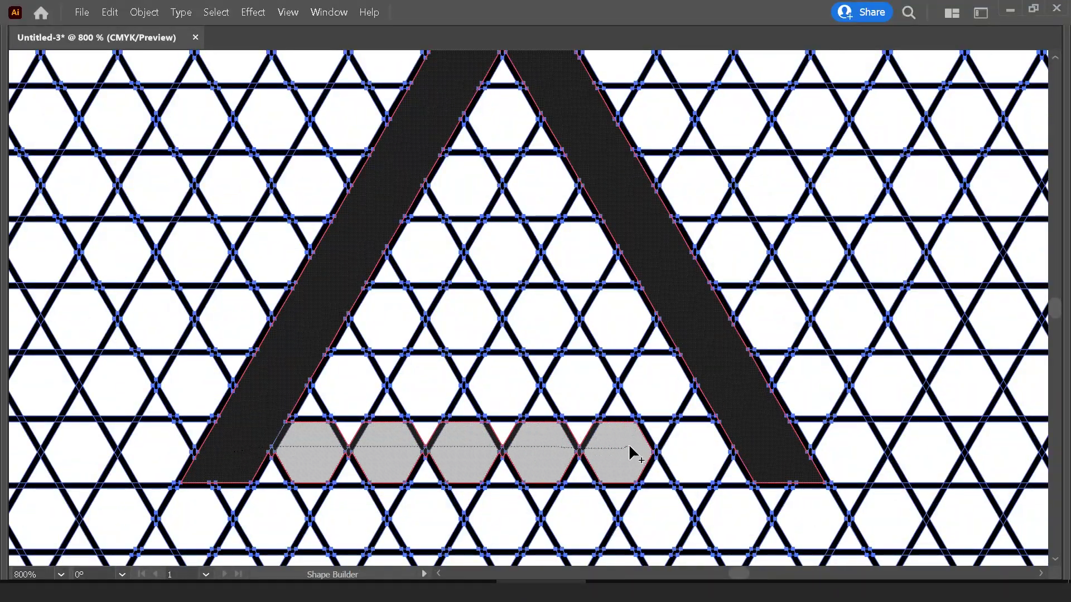
drag(571, 433, 613, 433)
mouse_move(613, 433)
mouse_down()
mouse_move(624, 470)
mouse_move(670, 430)
mouse_up()
key(ctrl+z)
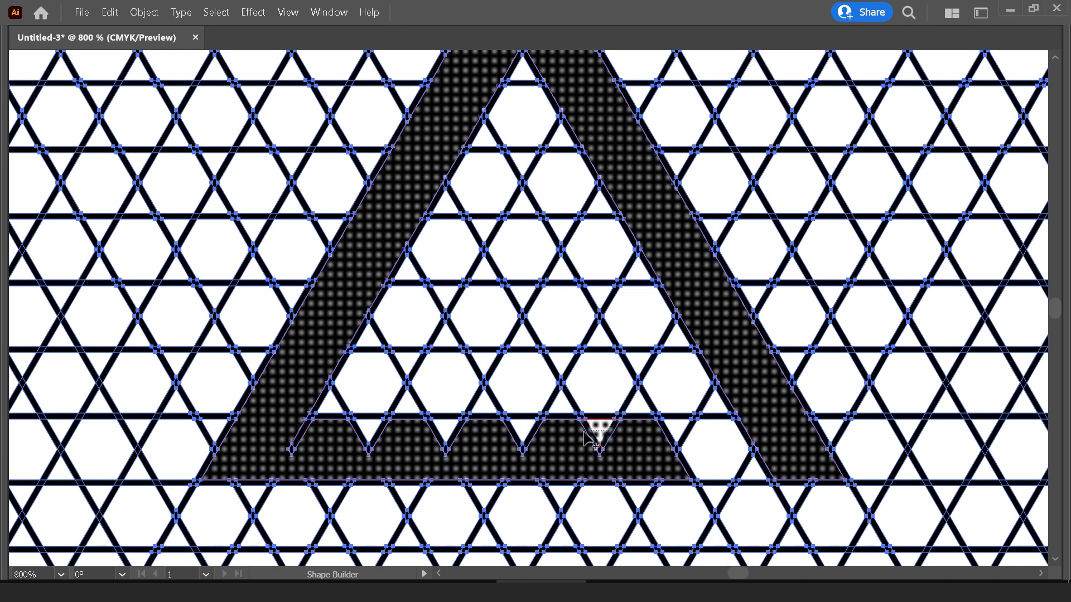
mouse_move(589, 441)
mouse_down()
mouse_move(626, 461)
mouse_move(363, 469)
mouse_up()
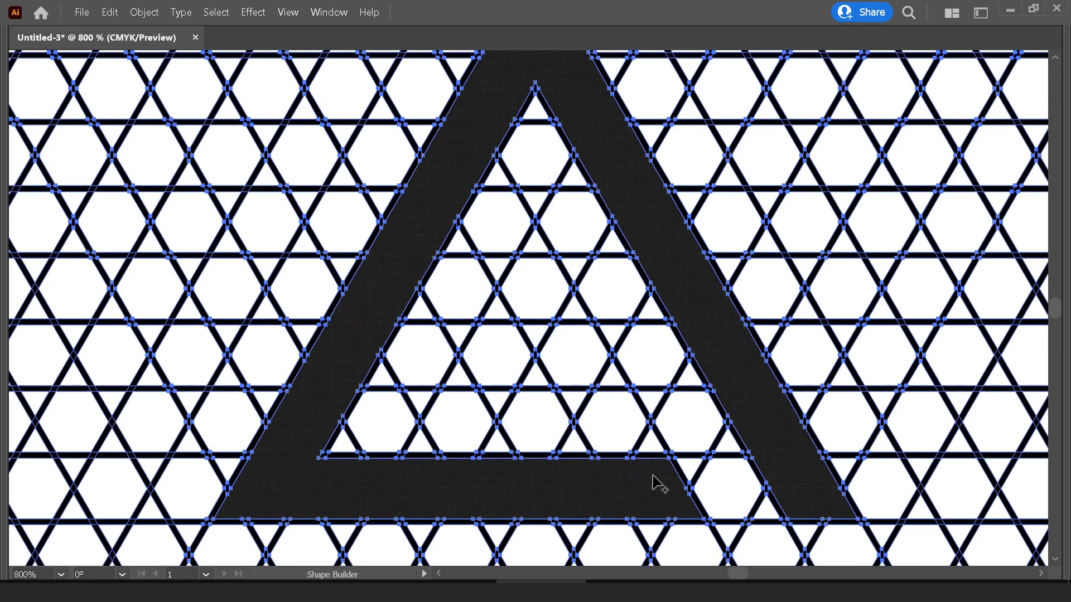
mouse_move(533, 245)
mouse_down()
mouse_move(598, 438)
mouse_move(614, 442)
mouse_up()
scroll(516, 357, up, 1)
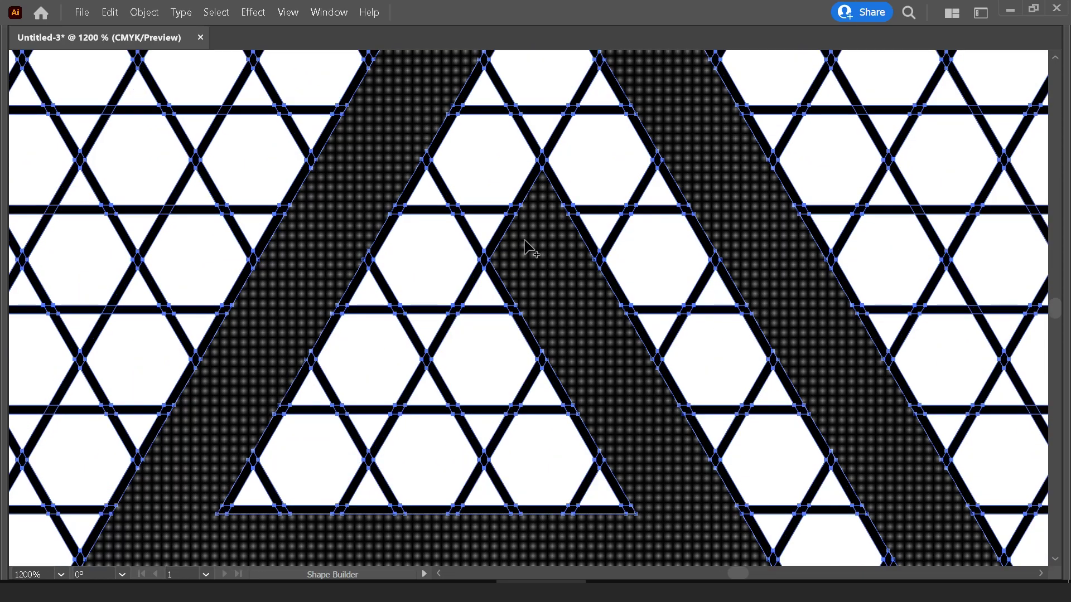
scroll(524, 248, down, 1)
scroll(509, 347, down, 1)
scroll(530, 267, down, 2)
scroll(556, 349, up, 1)
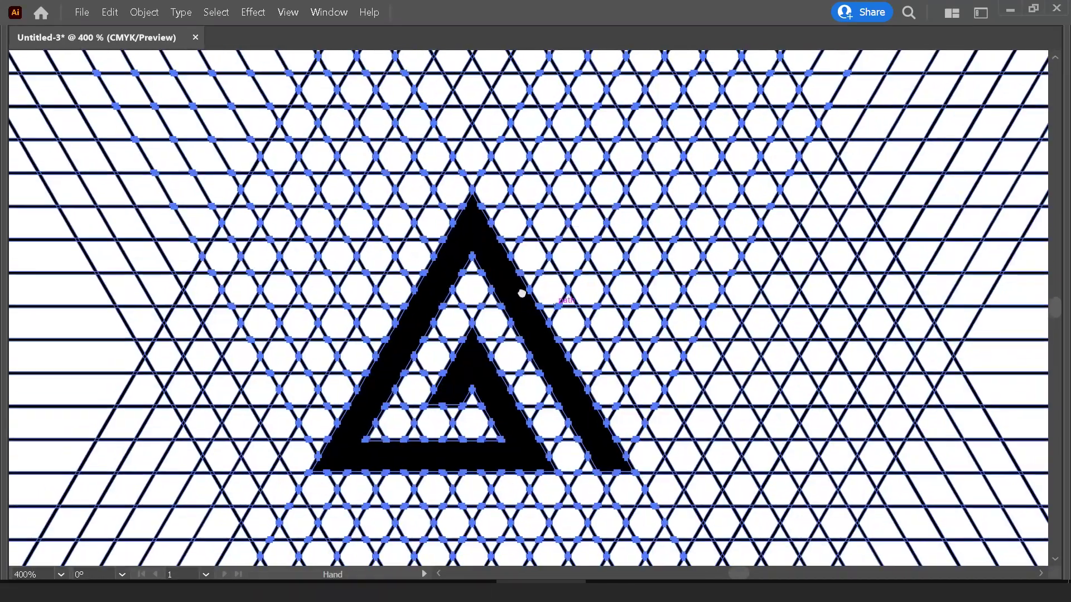
Restore the panels, then reposition one piece inside the triangle group and exit the group
key(Tab)
scroll(521, 293, down, 2)
scroll(574, 357, up, 1)
alt+click(554, 335)
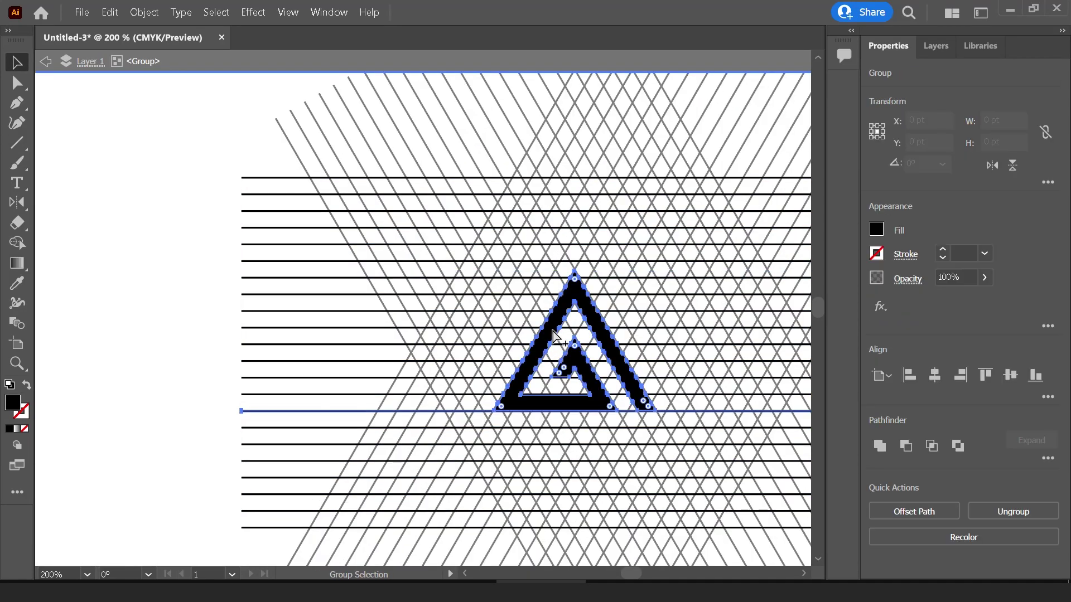
scroll(554, 334, down, 1)
double_click(554, 334)
drag(546, 349, 534, 368)
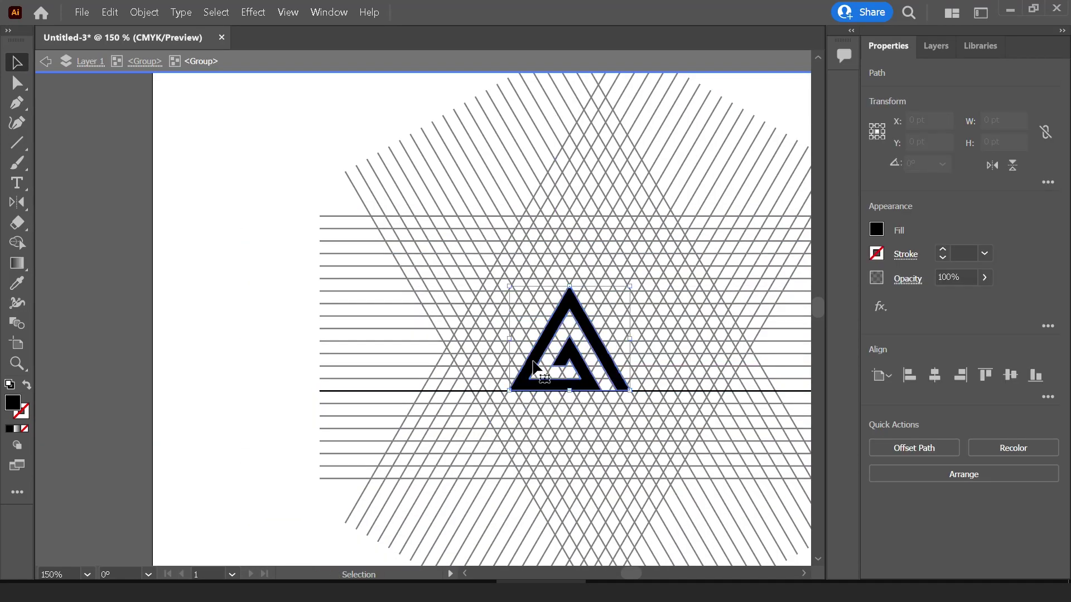
double_click(265, 246)
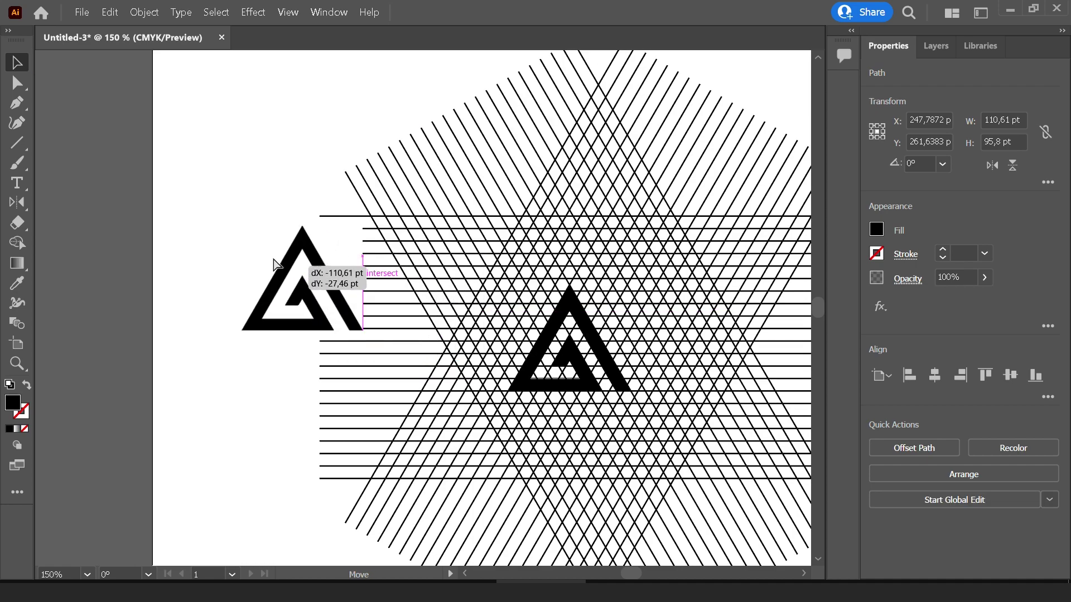
Move the finished spiral triangle to the left of the crossing-line grid
drag(462, 329, 274, 258)
key(ctrl+z)
drag(444, 310, 257, 321)
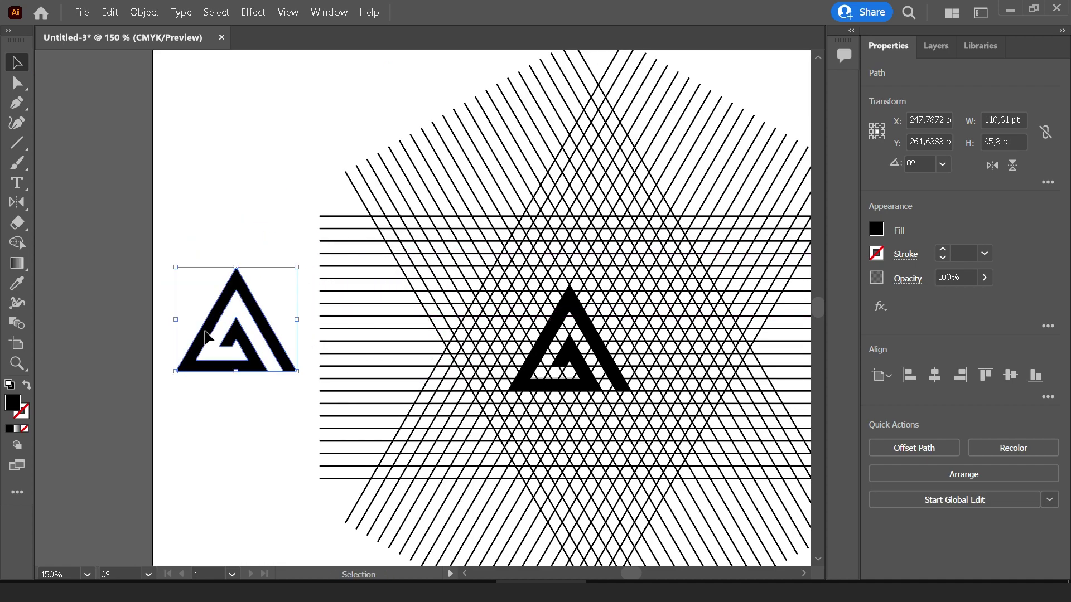
scroll(263, 312, down, 3)
scroll(384, 380, down, 2)
scroll(399, 387, up, 3)
Drag a copy of the hexagram grid onto the artboard and select it
scroll(483, 507, up, 1)
key(v)
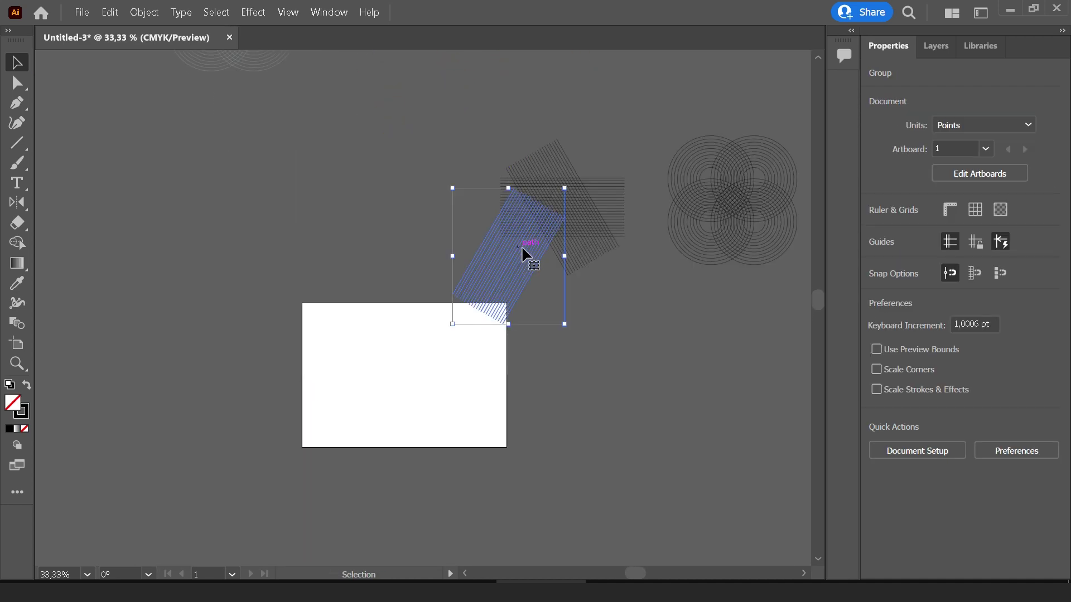
mouse_move(521, 245)
mouse_down()
mouse_move(612, 136)
mouse_move(385, 390)
mouse_up()
drag(573, 262, 688, 432)
scroll(449, 402, up, 3)
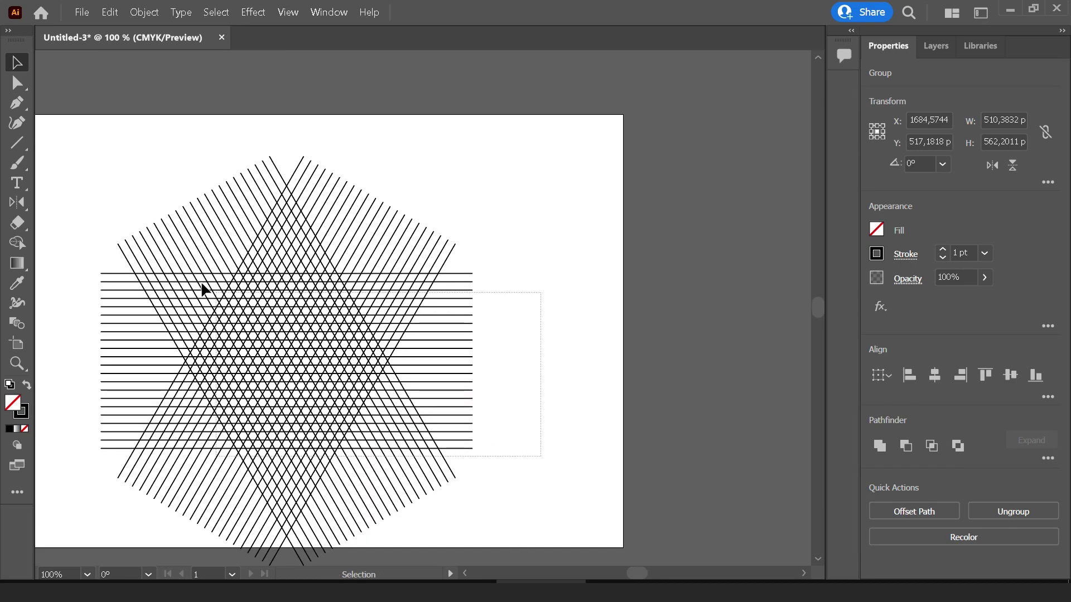
click(204, 288)
scroll(304, 316, up, 1)
scroll(340, 290, up, 2)
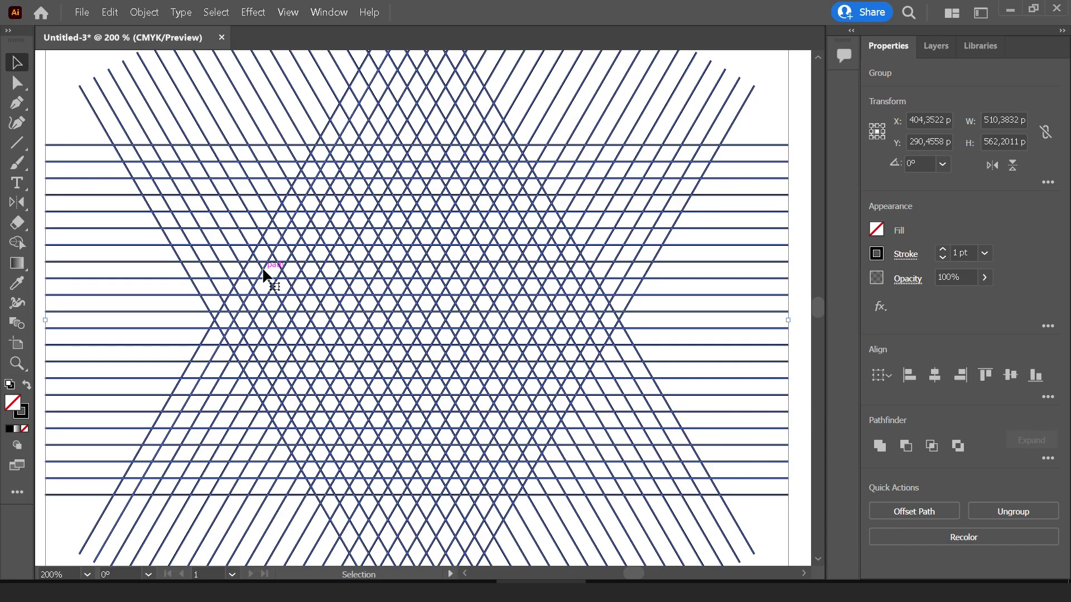
With Shape Builder, merge a diagonal strip and a long horizontal row of grid cells
key(Tab)
key(shift+m)
scroll(292, 379, up, 1)
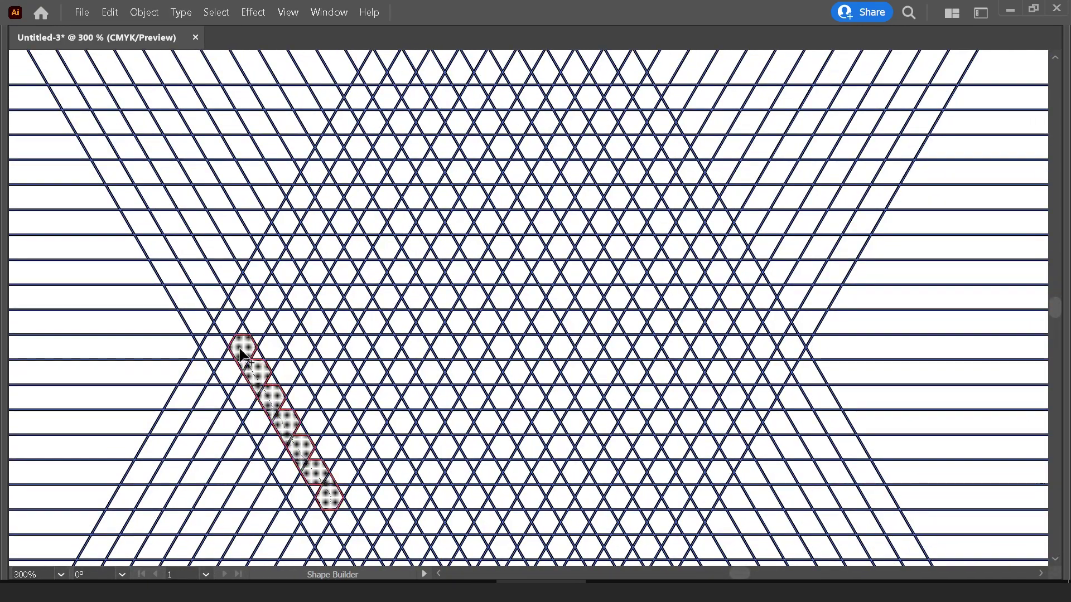
scroll(241, 354, up, 3)
drag(241, 354, 277, 311)
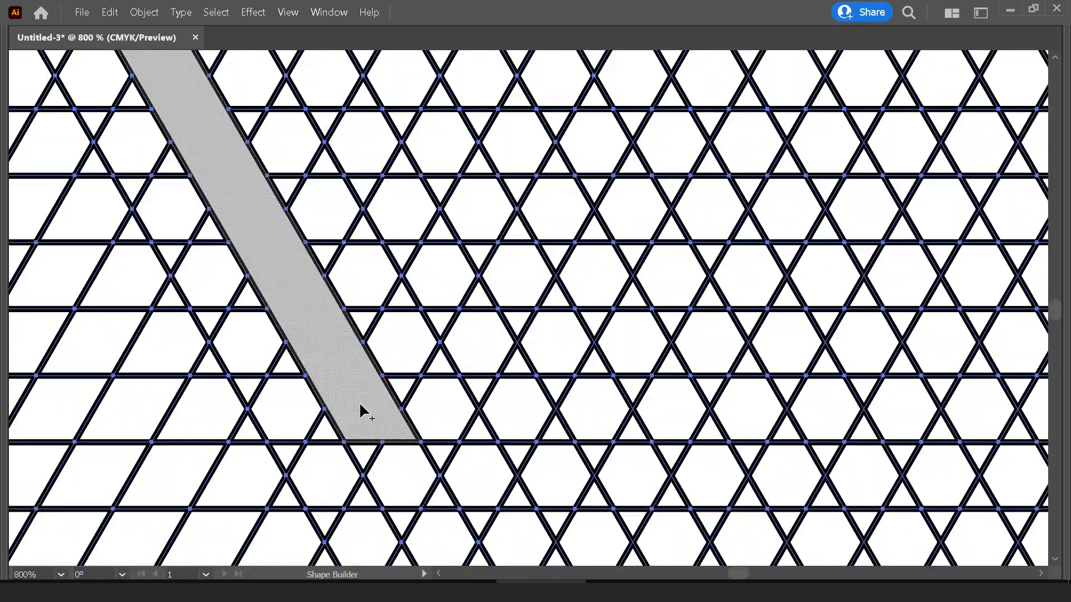
scroll(361, 412, down, 2)
scroll(680, 446, up, 1)
drag(178, 446, 682, 450)
scroll(634, 397, down, 3)
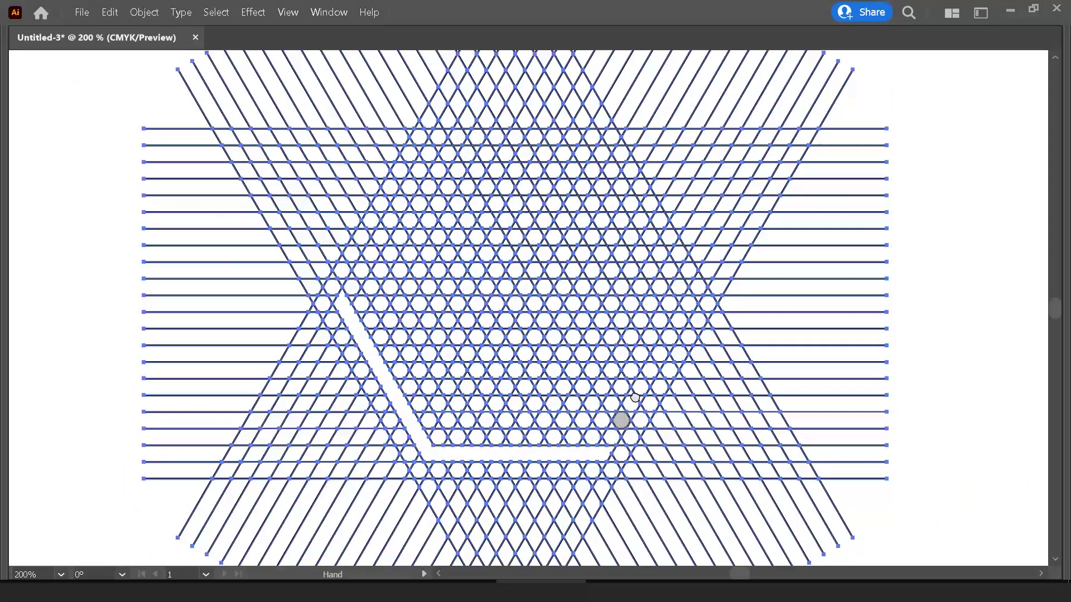
scroll(634, 397, up, 3)
Merge further diagonal strips and a chain of hexagon cells into a V-shaped band
drag(555, 491, 570, 429)
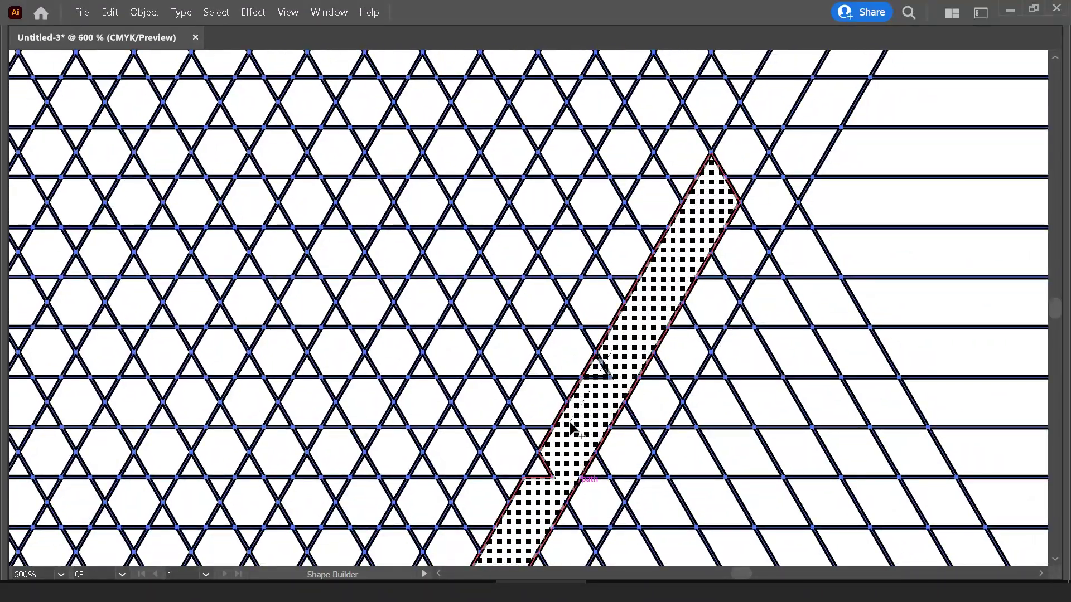
scroll(632, 273, down, 2)
drag(540, 189, 539, 188)
scroll(610, 346, up, 1)
scroll(509, 232, up, 4)
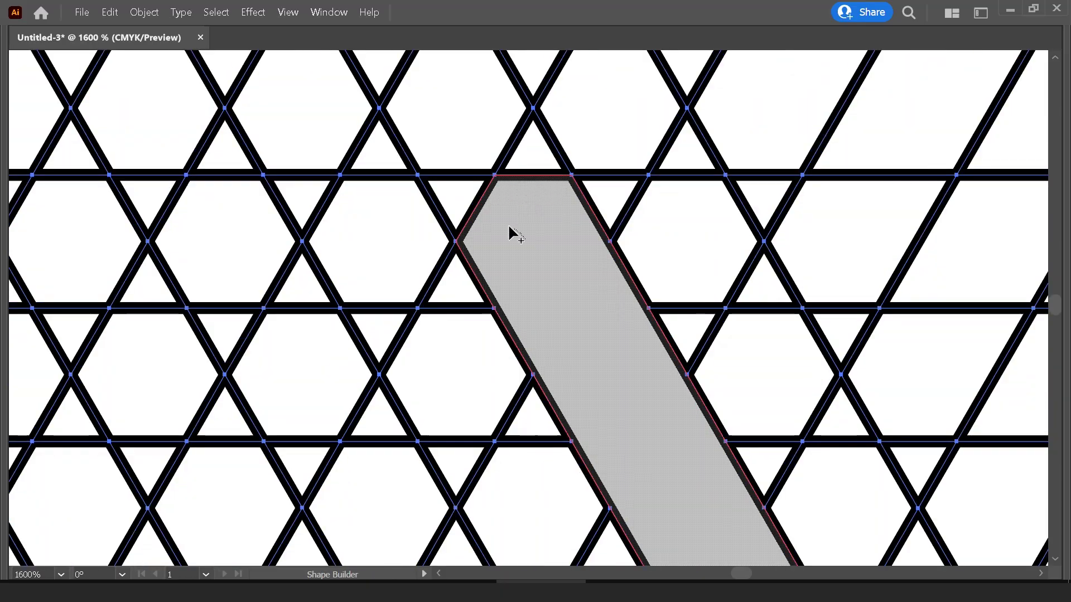
scroll(509, 232, down, 4)
drag(279, 358, 430, 147)
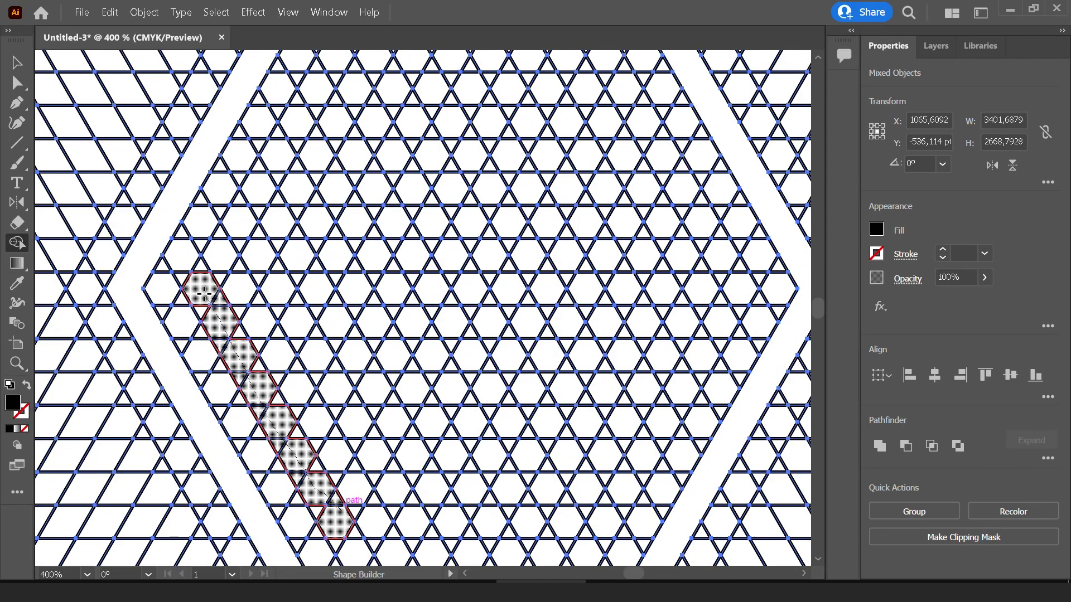
drag(204, 294, 204, 294)
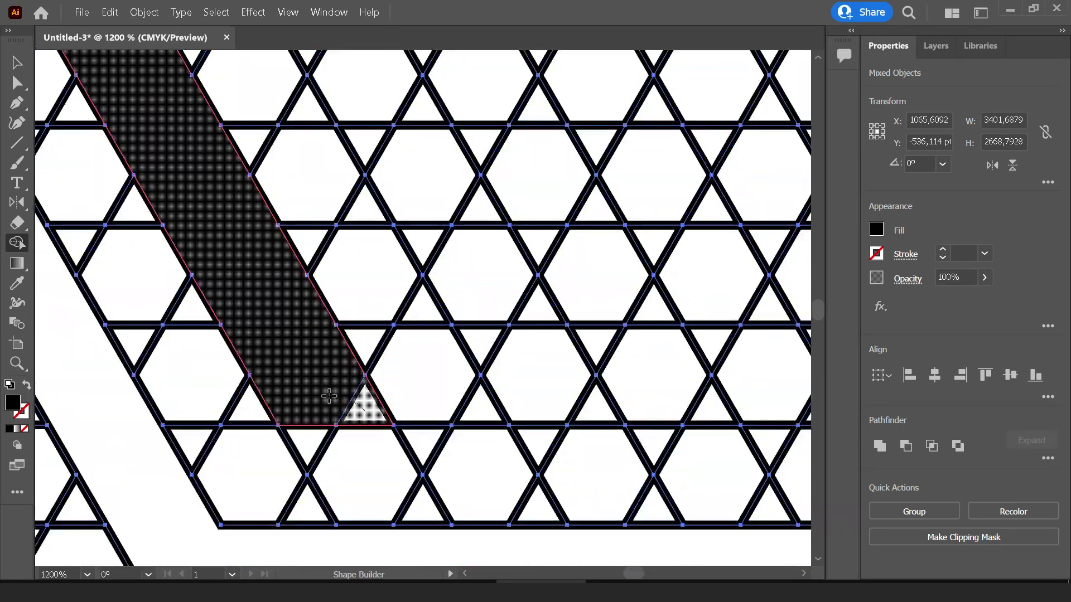
scroll(329, 396, down, 5)
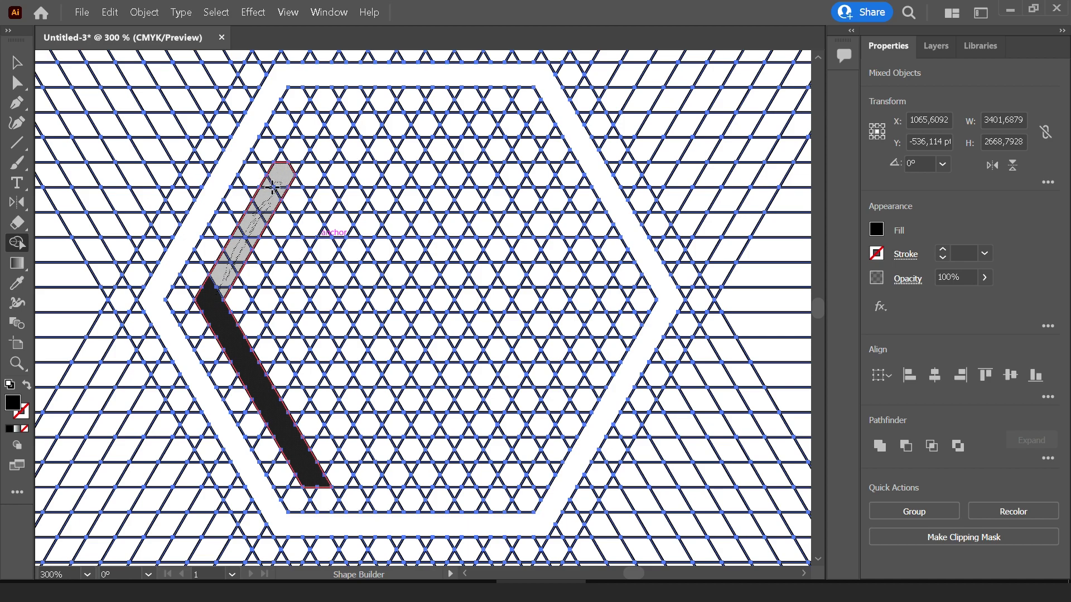
drag(315, 119, 315, 120)
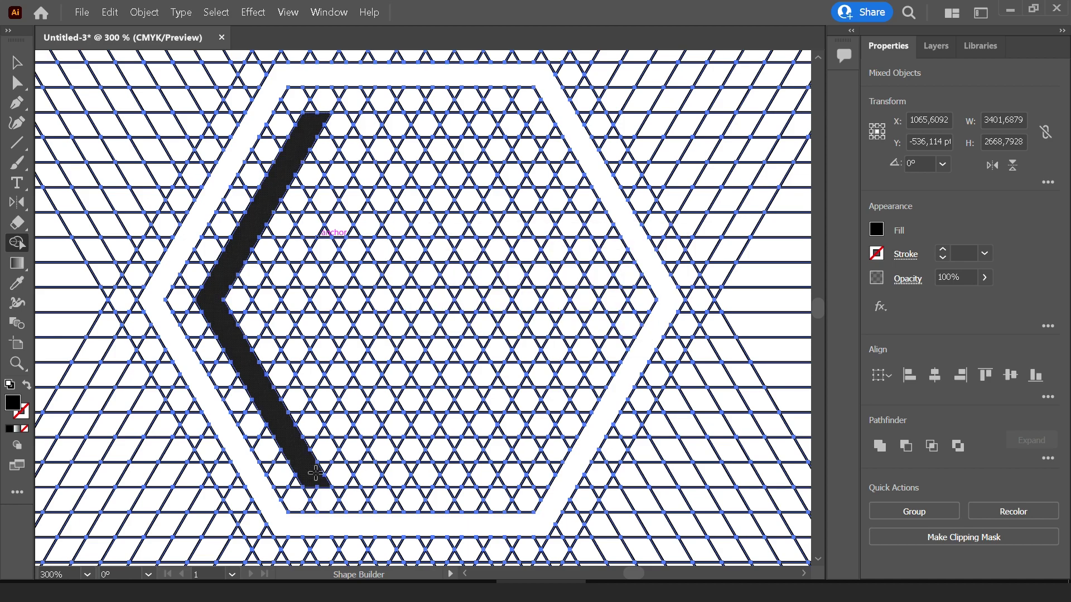
drag(514, 468, 513, 468)
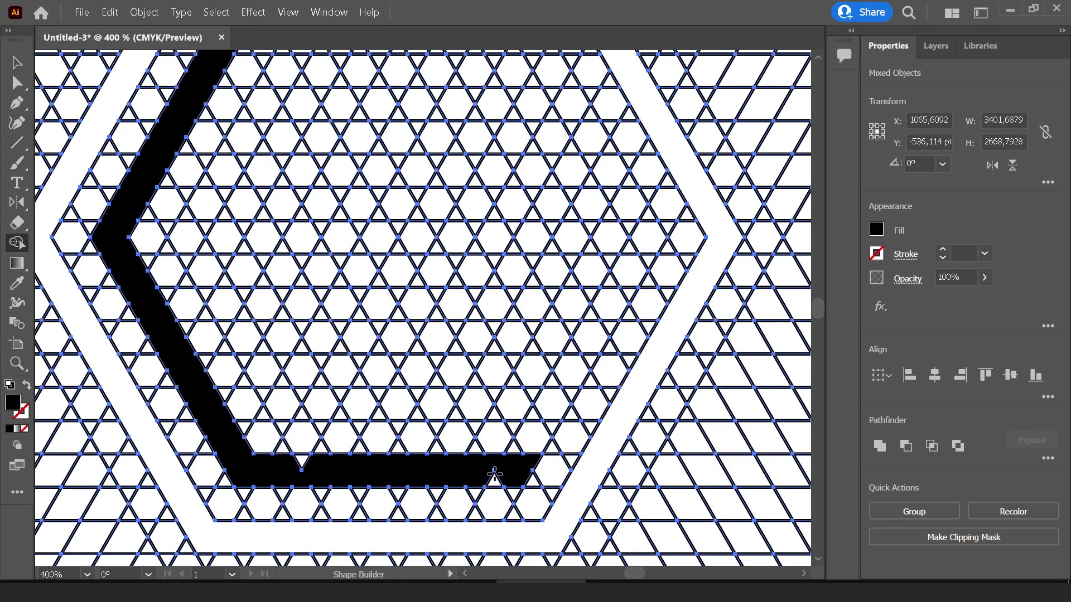
Add the rising right strip, another diagonal strip and the horizontal middle bar
scroll(246, 454, up, 4)
scroll(246, 455, down, 4)
drag(562, 411, 537, 452)
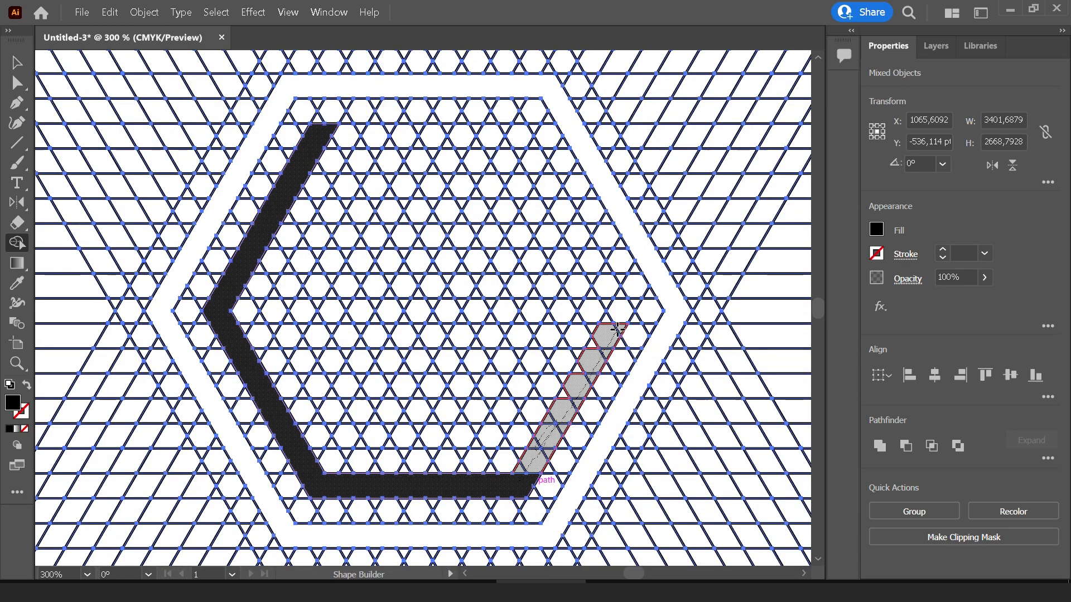
drag(632, 302, 583, 385)
scroll(610, 338, up, 1)
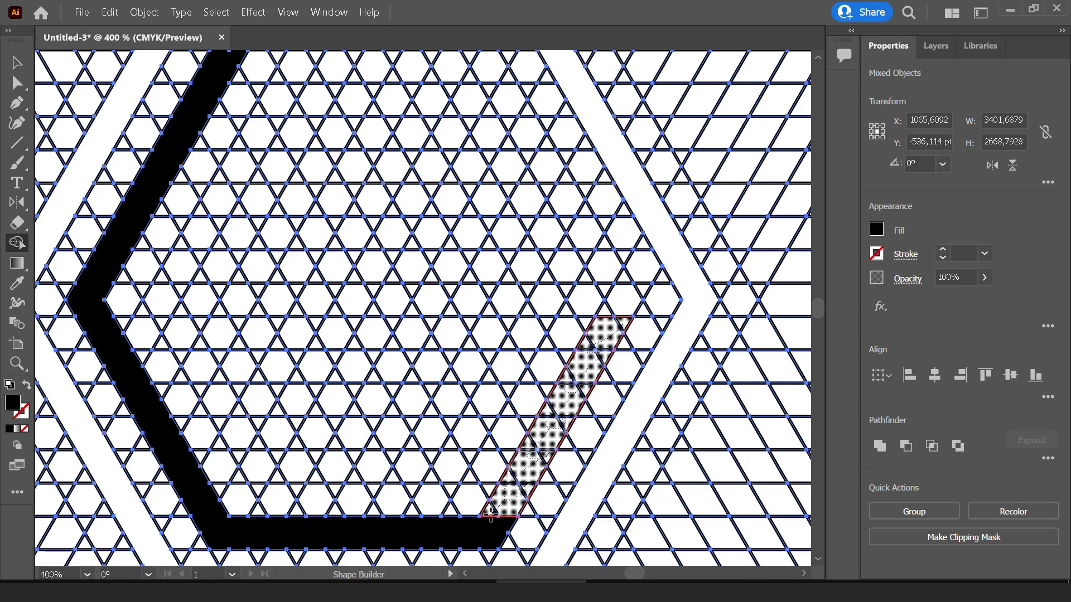
drag(491, 514, 491, 513)
drag(580, 333, 322, 345)
drag(597, 332, 598, 331)
scroll(437, 271, down, 1)
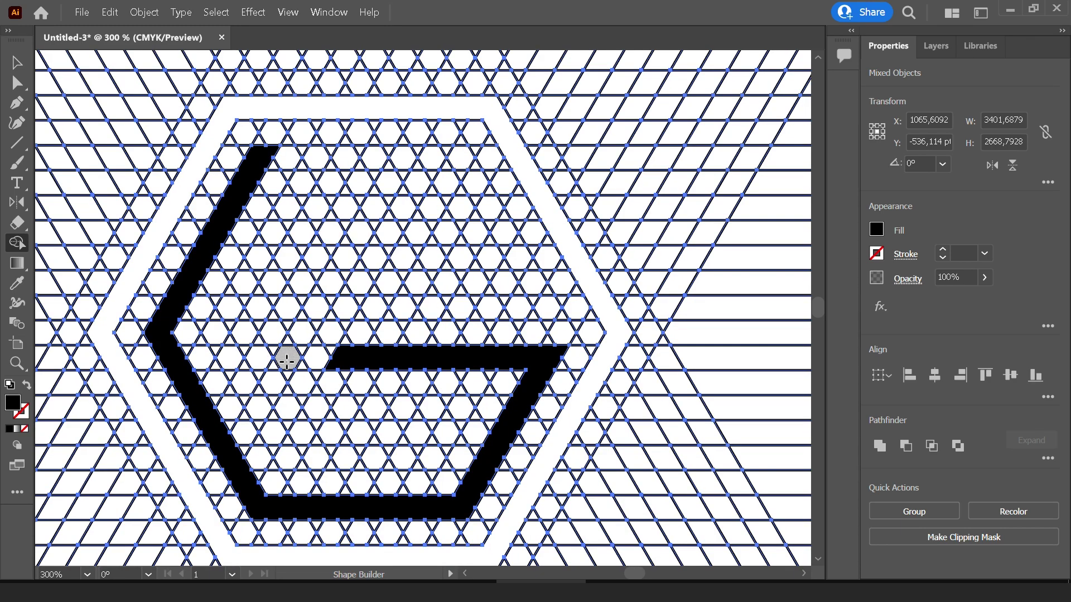
scroll(286, 358, up, 1)
Merge the upward strip, the top peak run and the lower row of hexagons
drag(268, 408, 298, 318)
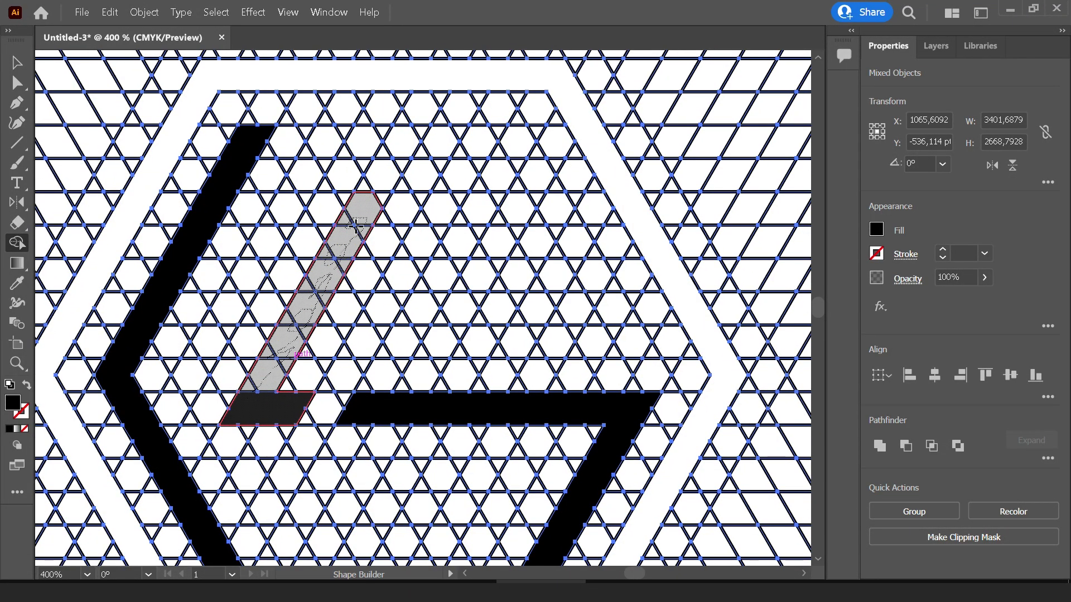
drag(379, 179, 379, 179)
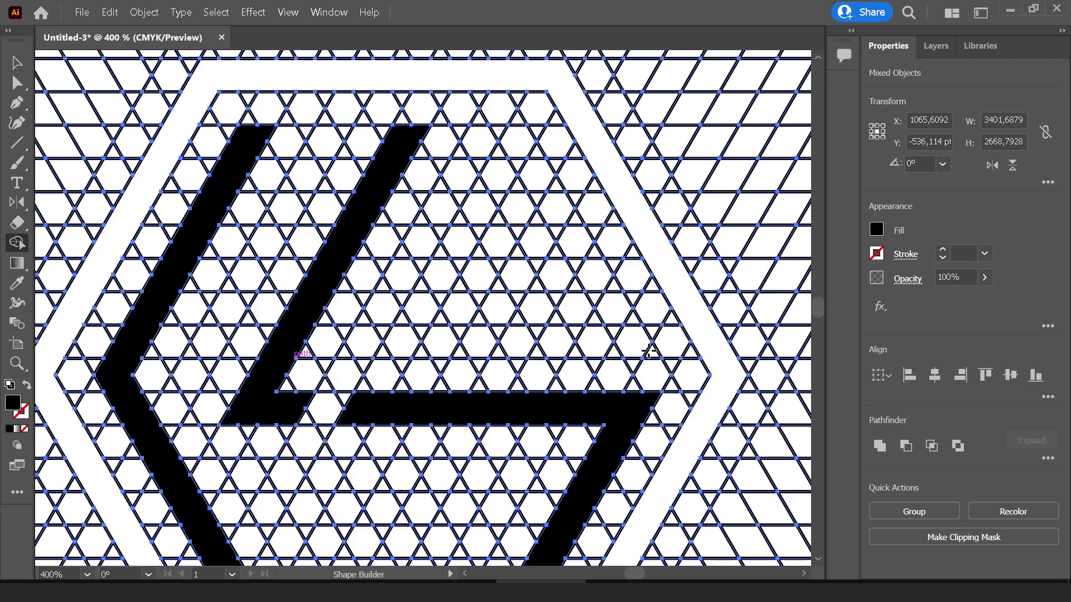
drag(641, 349, 516, 138)
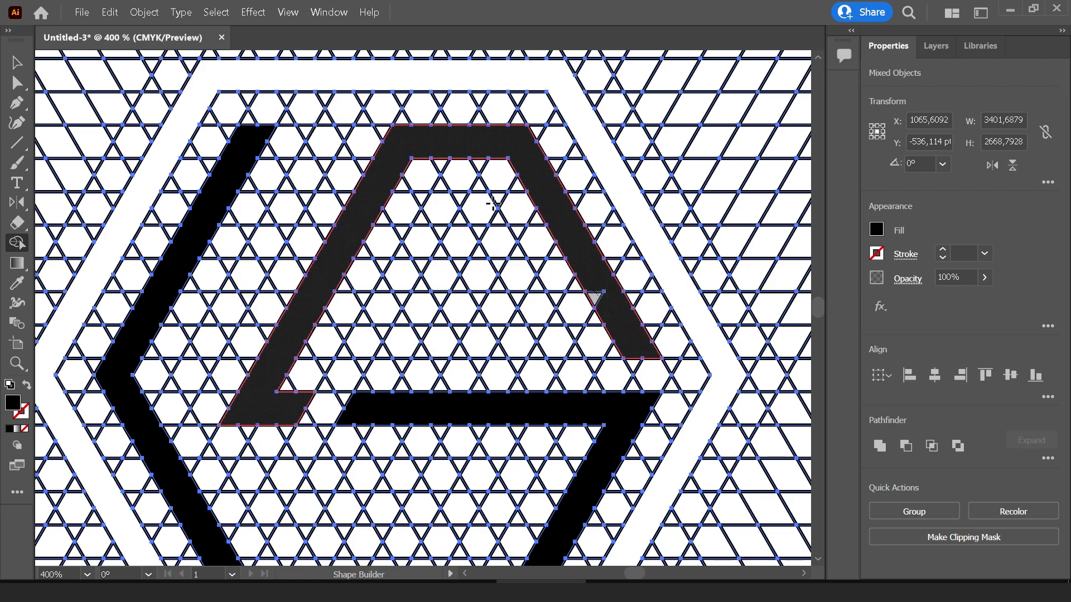
scroll(490, 205, down, 1)
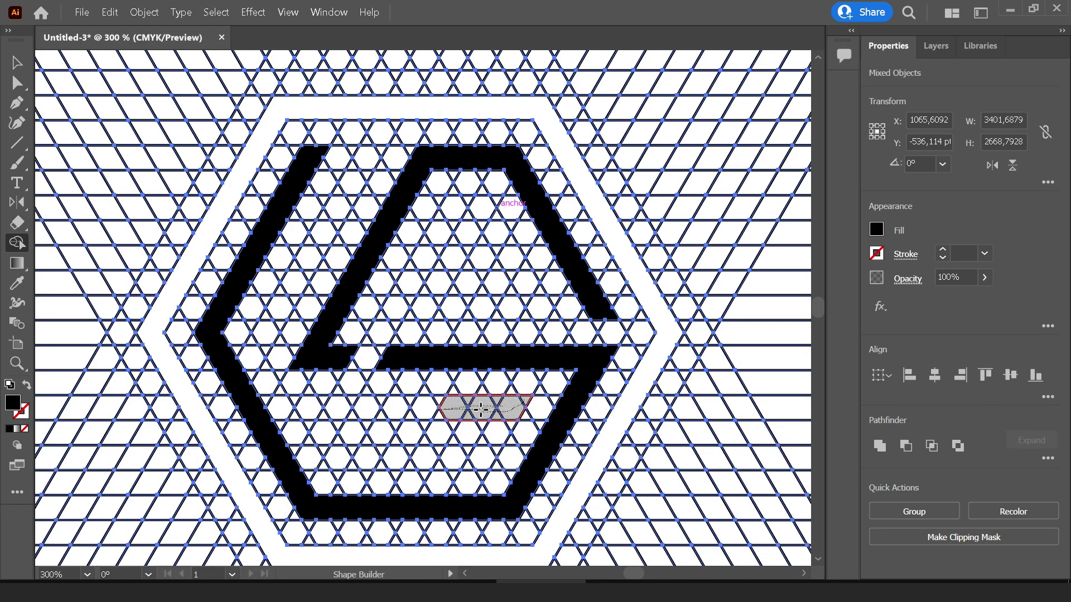
scroll(505, 410, up, 2)
drag(504, 410, 293, 430)
scroll(581, 275, down, 2)
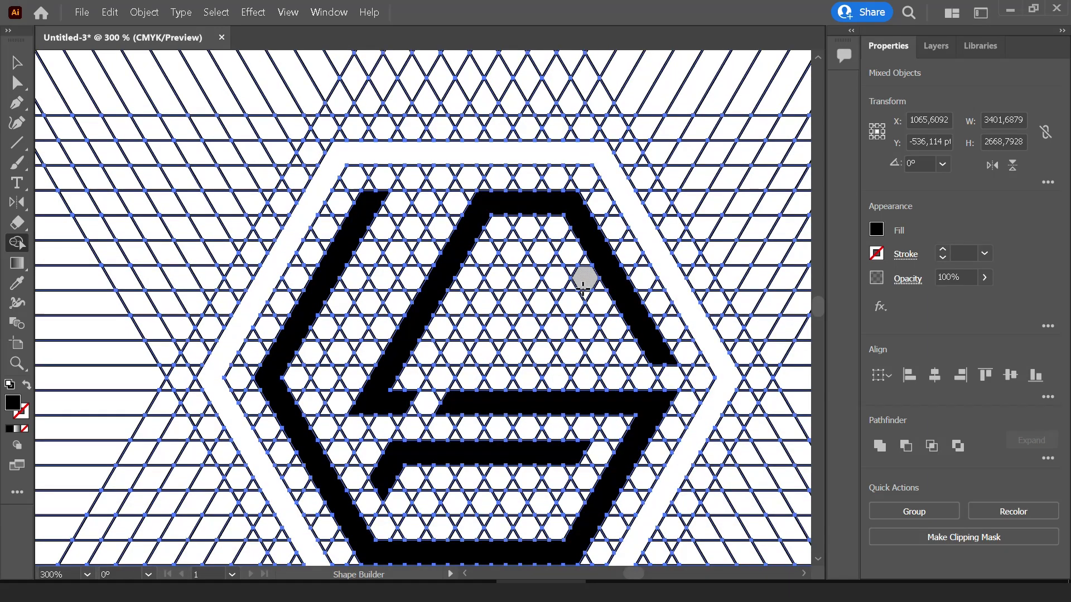
scroll(581, 275, up, 2)
drag(386, 361, 619, 354)
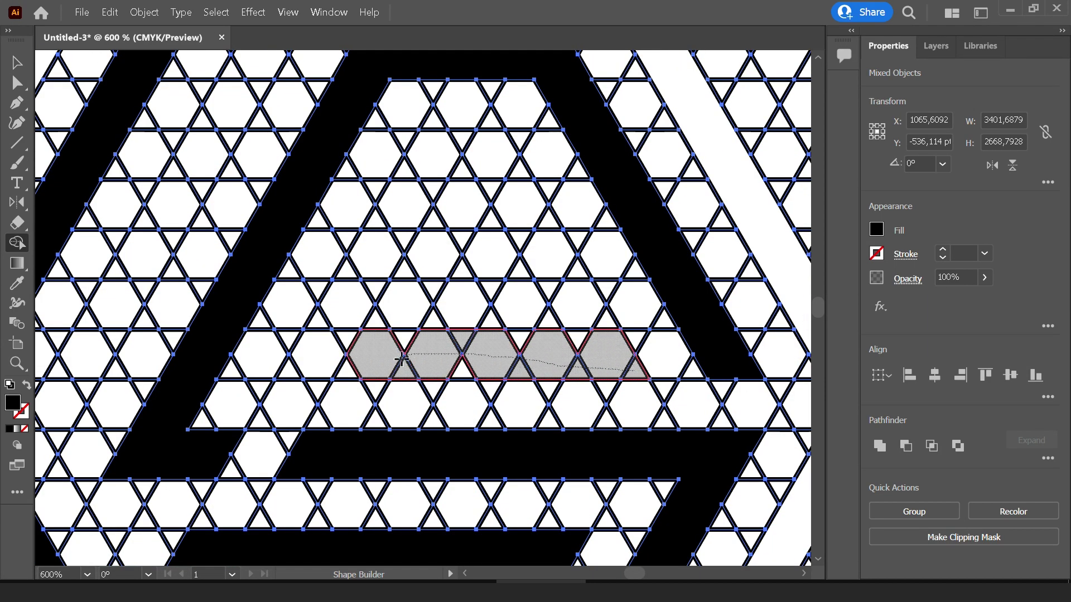
drag(498, 193, 498, 194)
Give the hexagon logo group a red fill, then move the concentric circle blend onto the artboard
key(ctrl+1)
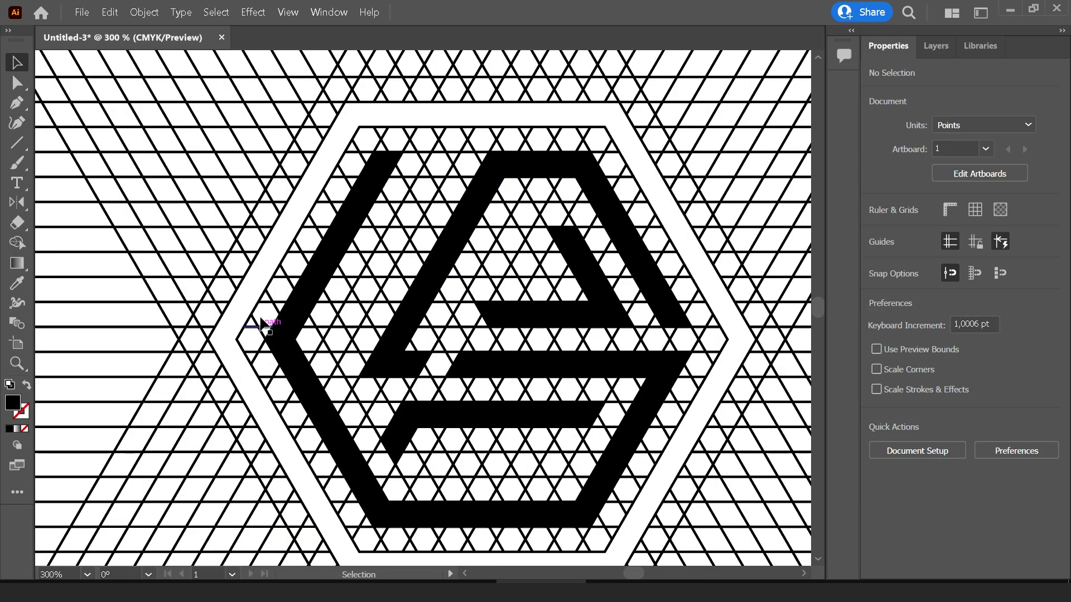
key(v)
click(483, 405)
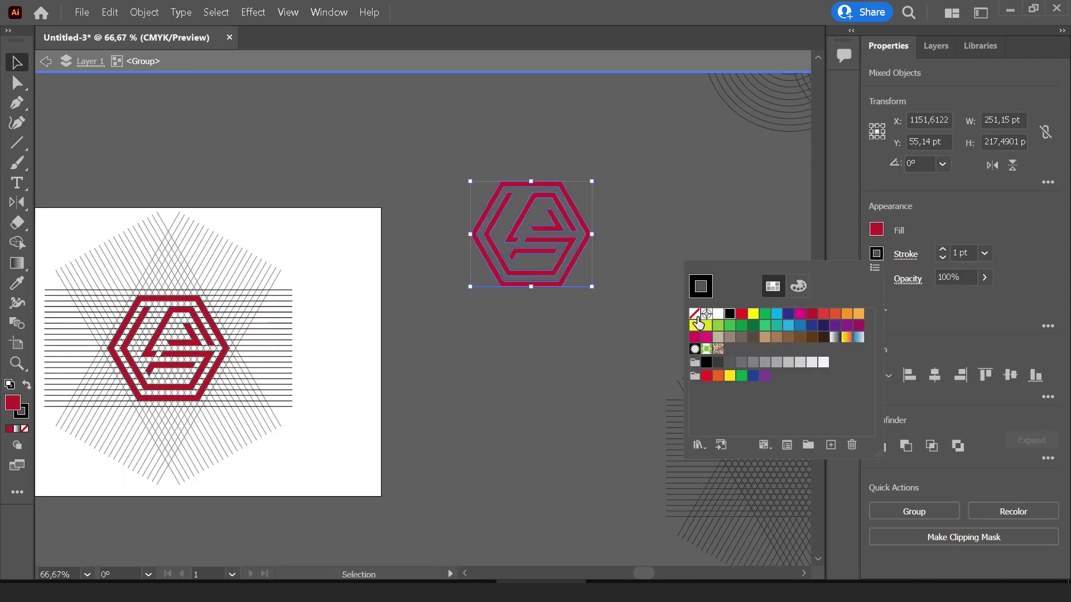
drag(616, 386, 412, 399)
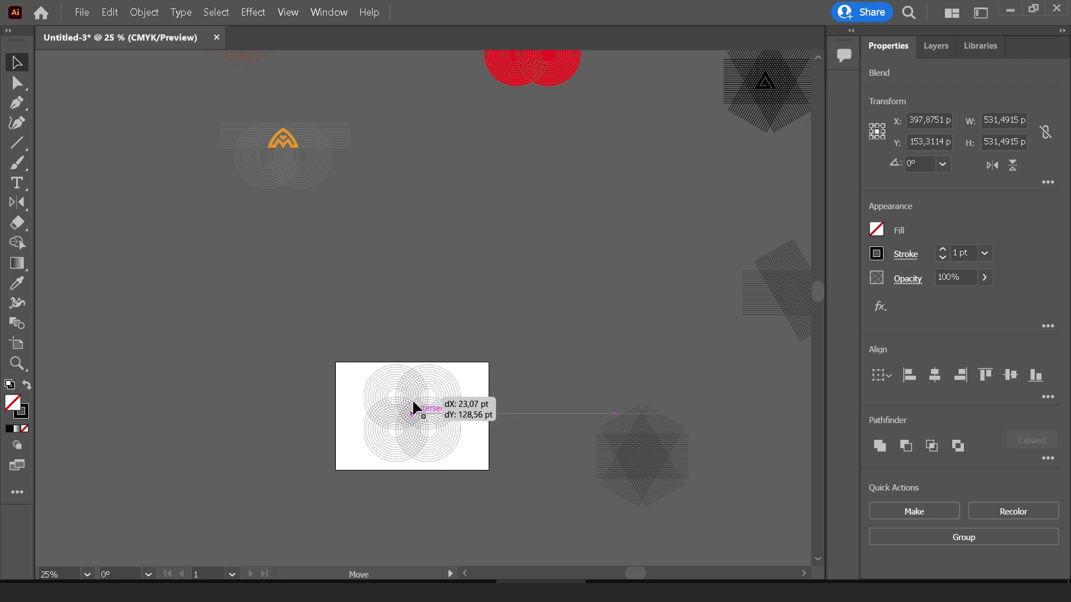
key(ctrl+plus)
key(ctrl+plus)
key(ctrl+plus)
key(ctrl+plus)
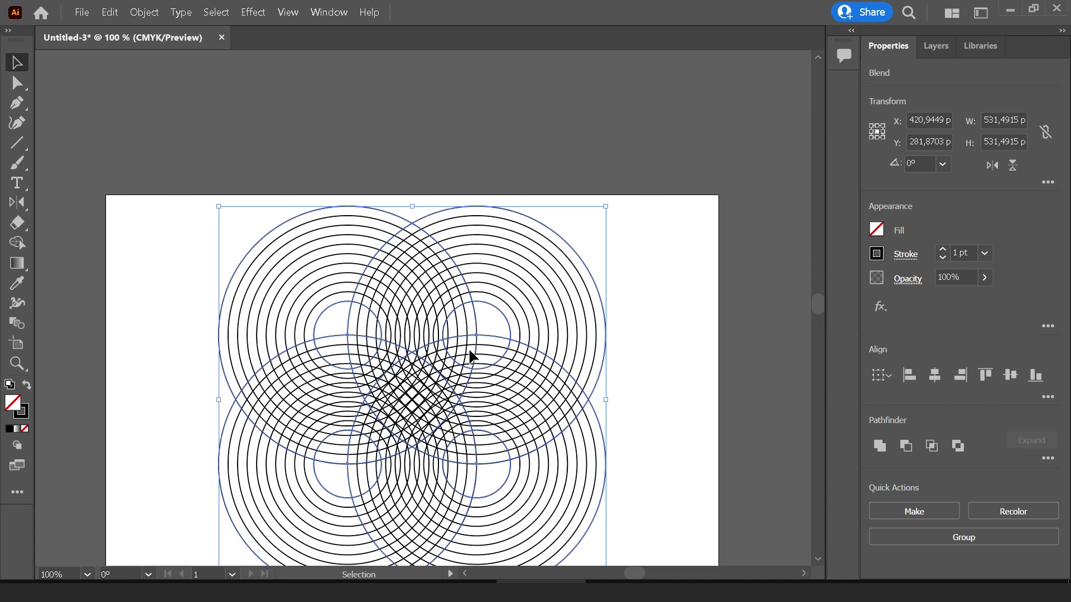
With Shape Builder on the circle grid, merge a curved band of cells
key(shift+m)
key(ctrl+plus)
key(ctrl+plus)
key(ctrl+plus)
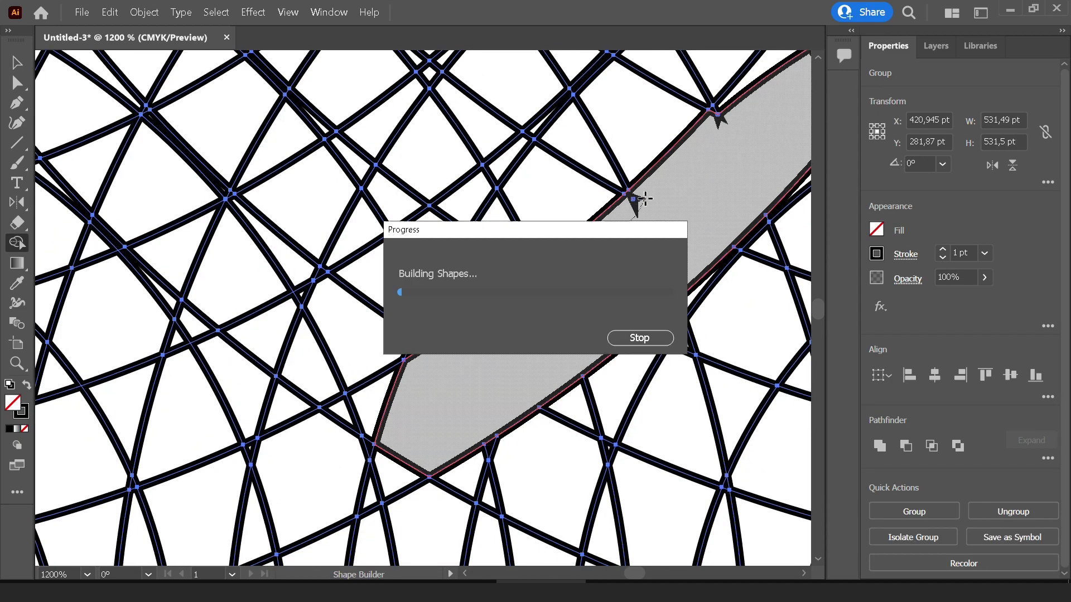
key(ctrl+plus)
key(ctrl+plus)
key(ctrl+plus)
key(Tab)
key(ctrl+minus)
key(ctrl+minus)
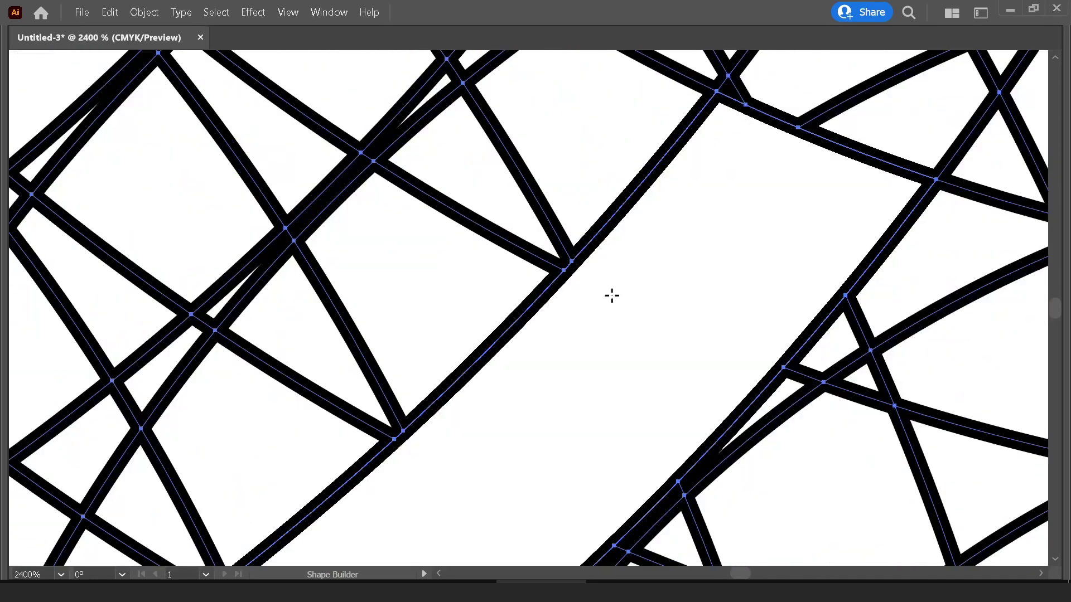
key(ctrl+minus)
key(ctrl+minus)
drag(407, 393, 353, 313)
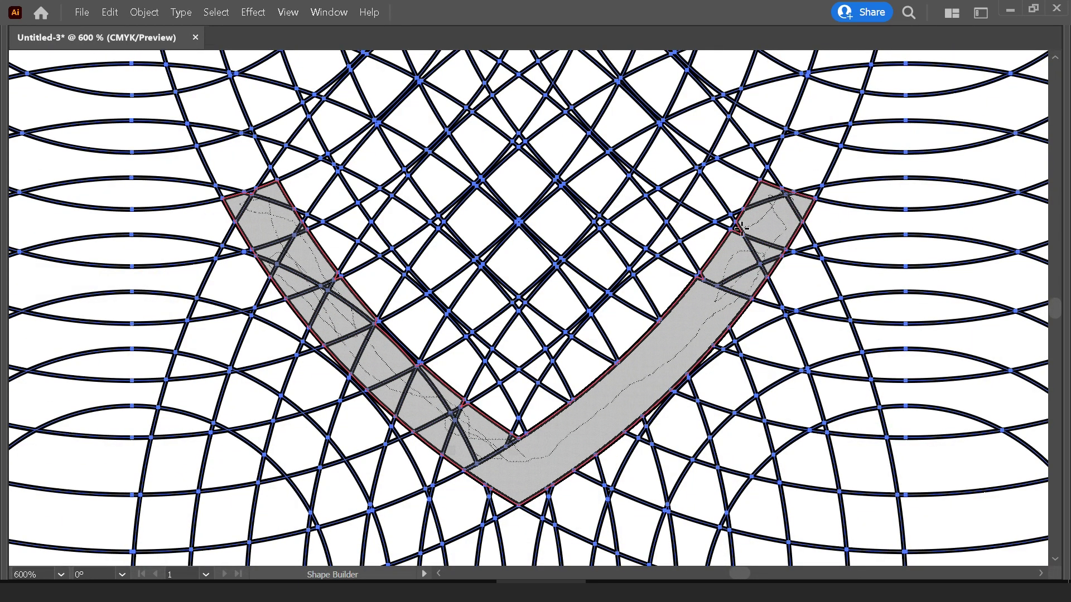
key(ctrl+plus)
key(ctrl+plus)
key(ctrl+plus)
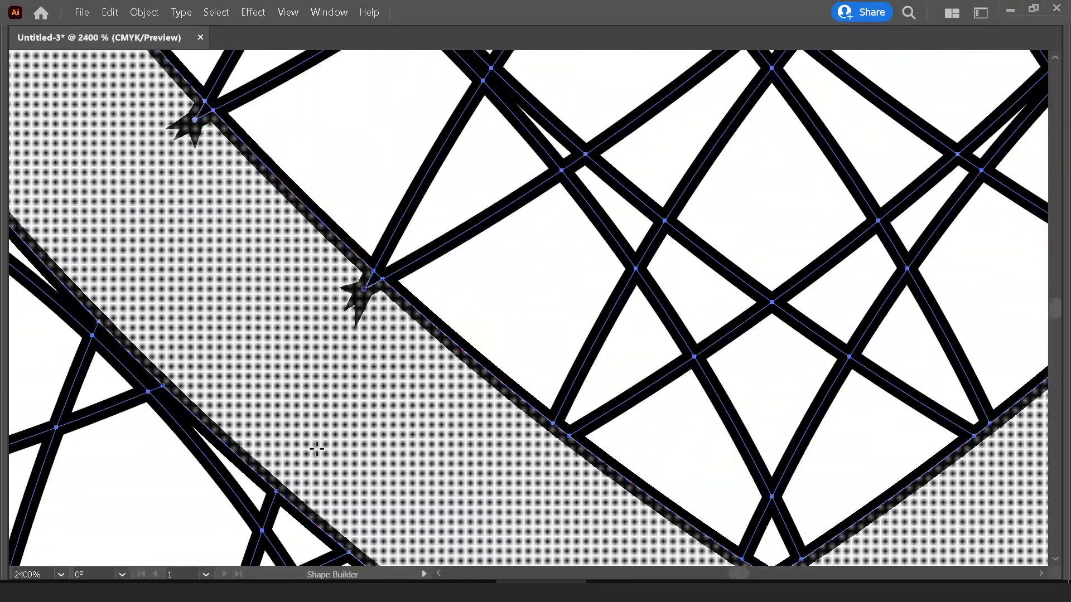
mouse_move(737, 229)
mouse_down()
mouse_move(244, 166)
mouse_move(395, 357)
mouse_up()
key(ctrl+minus)
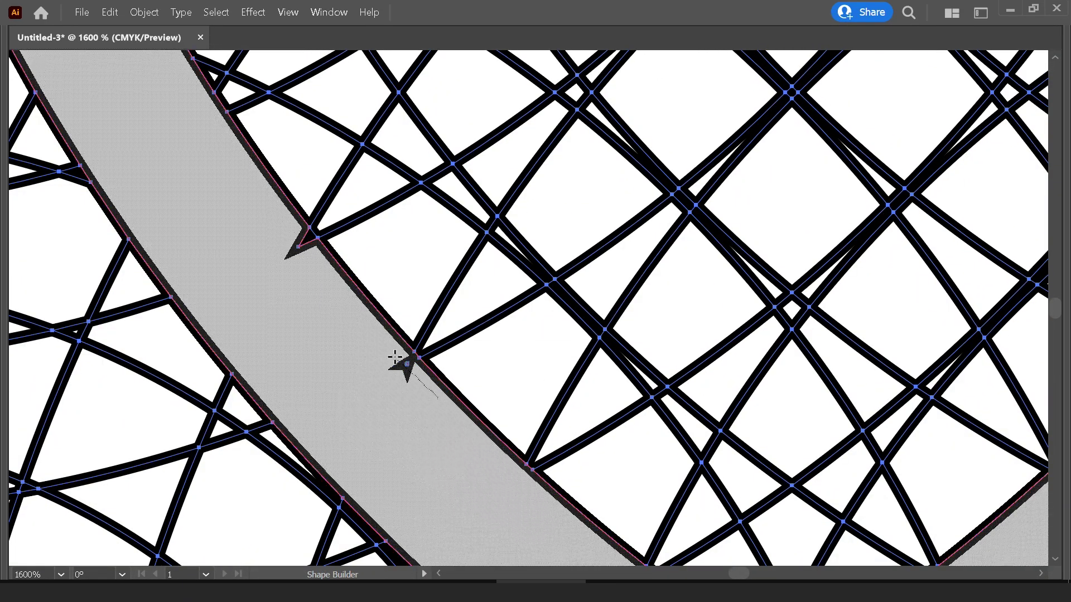
Merge more cells into the heart's chevron band and outline
scroll(397, 379, up, 3)
scroll(400, 403, up, 3)
scroll(422, 390, up, 3)
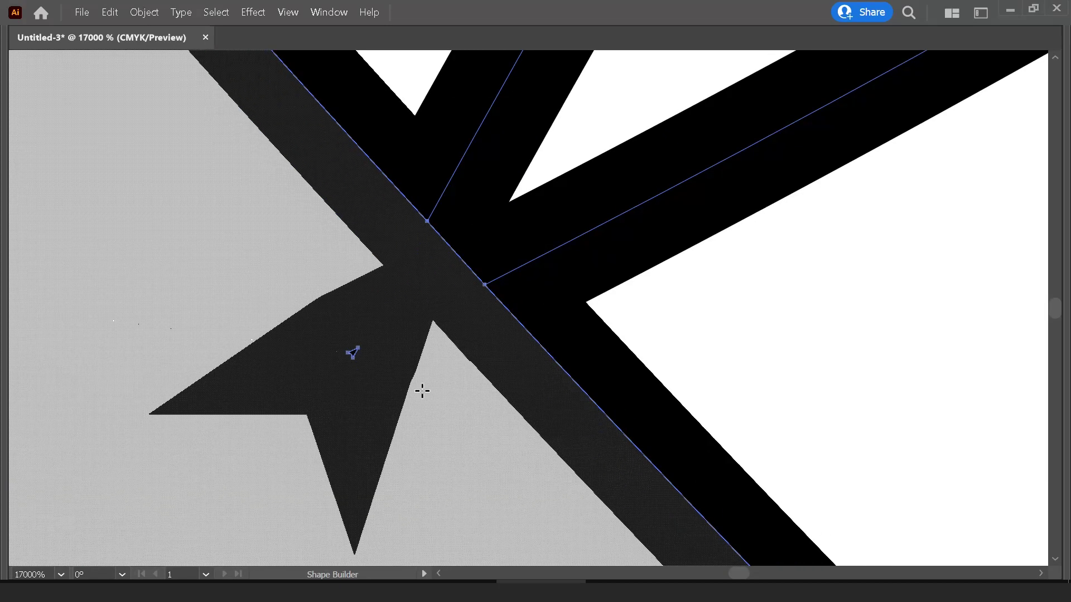
scroll(448, 262, down, 9)
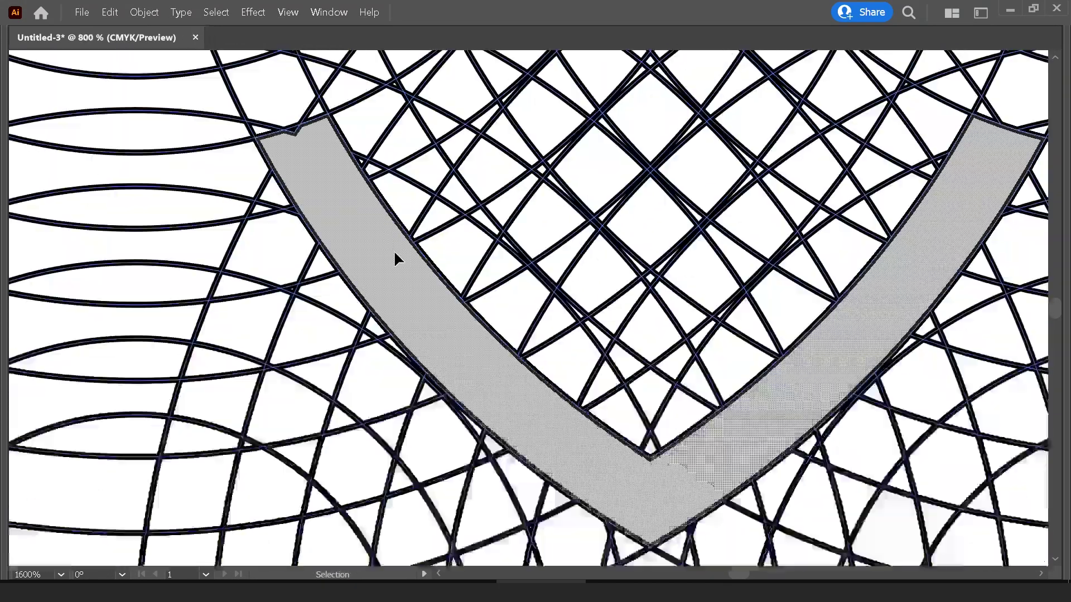
scroll(396, 258, up, 6)
scroll(365, 266, down, 6)
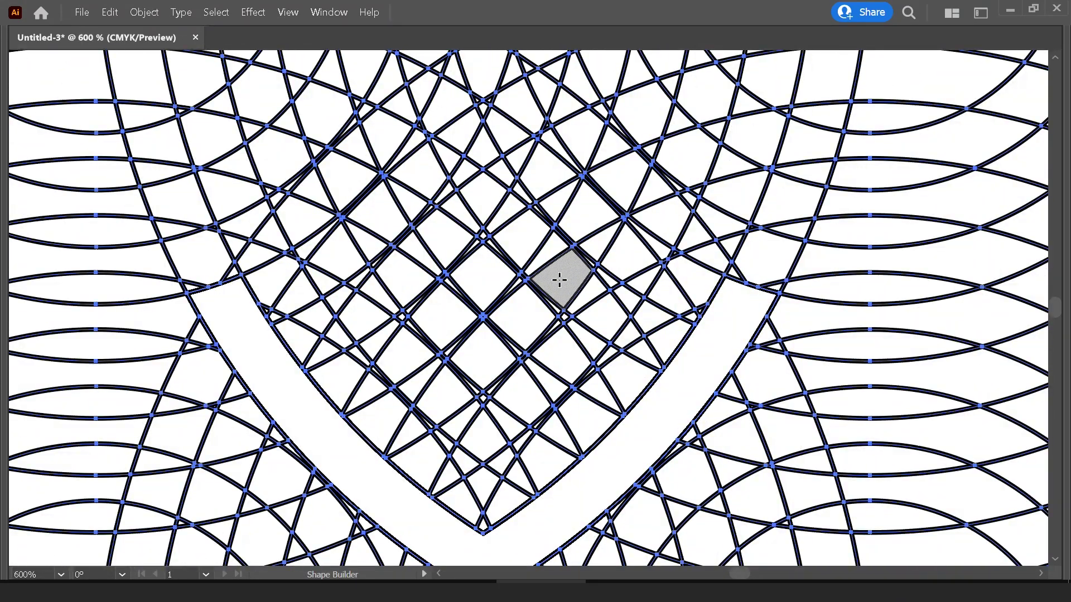
scroll(759, 317, up, 2)
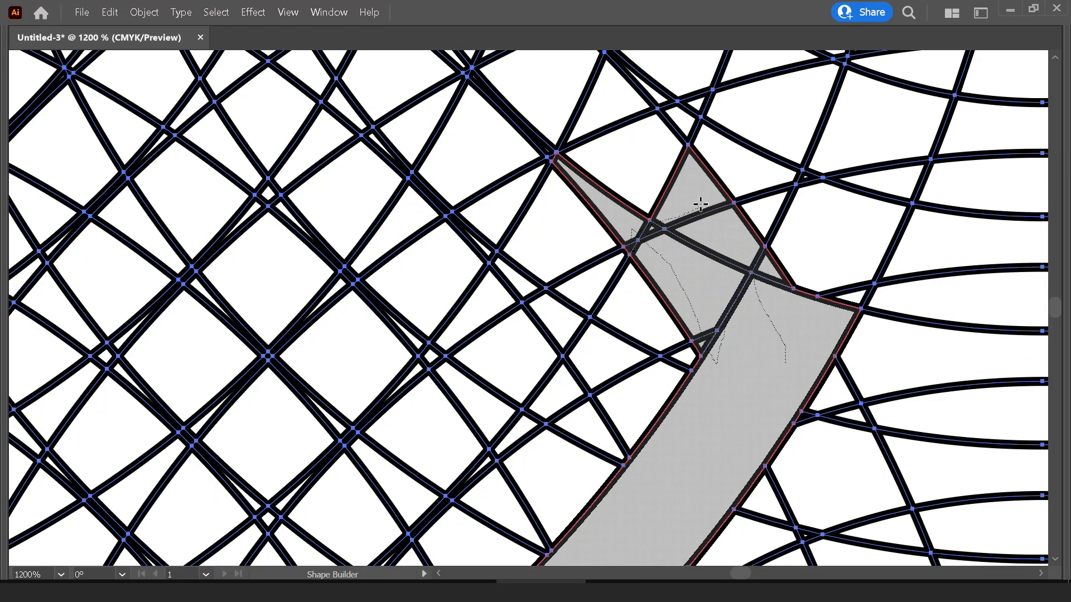
scroll(729, 275, down, 3)
scroll(213, 281, up, 2)
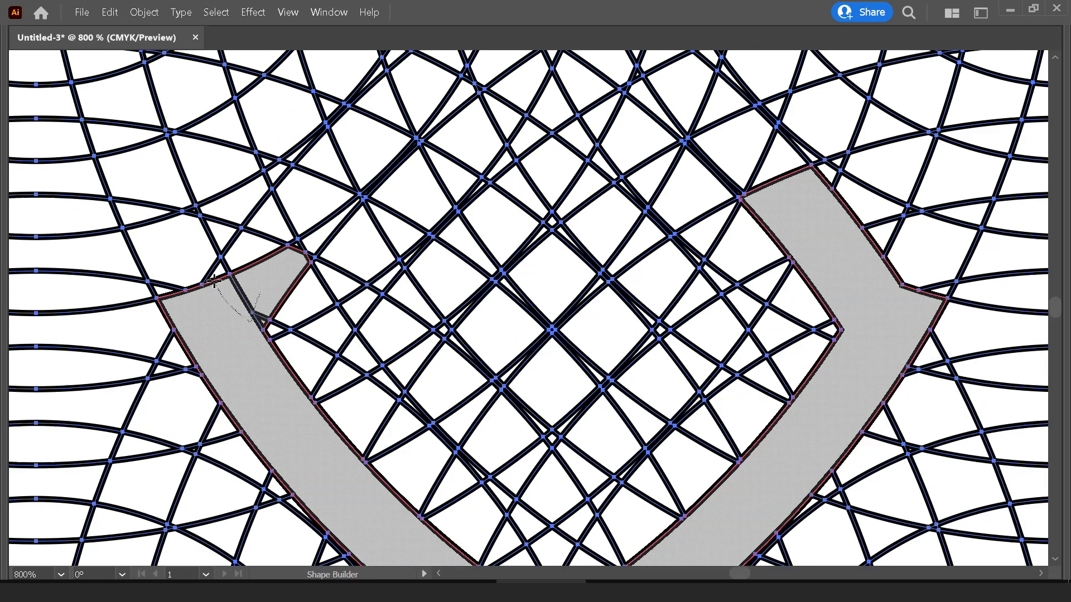
scroll(268, 243, up, 3)
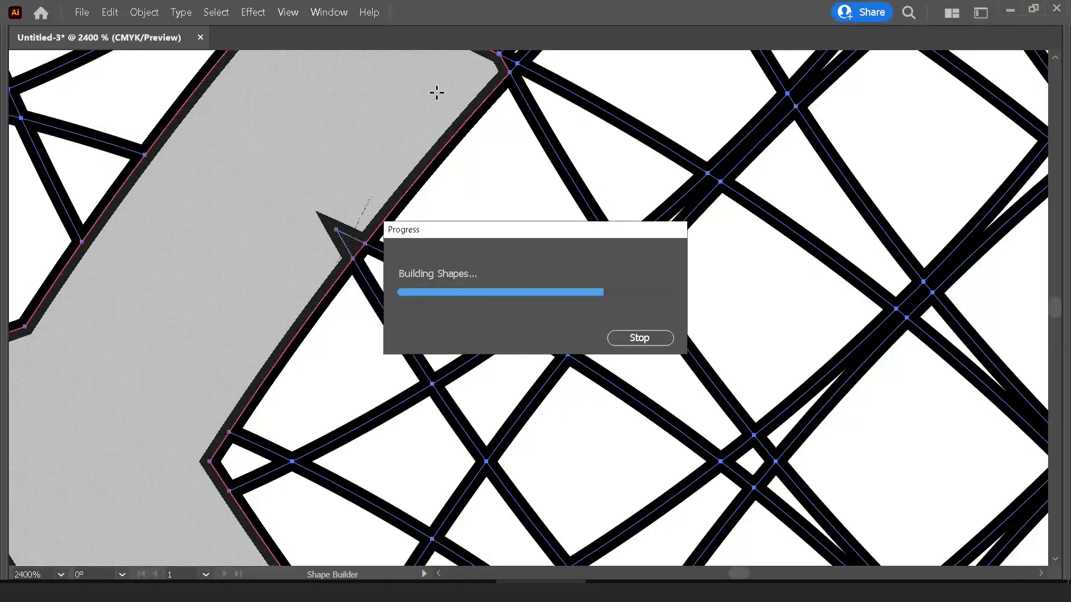
scroll(665, 191, down, 2)
scroll(658, 287, down, 2)
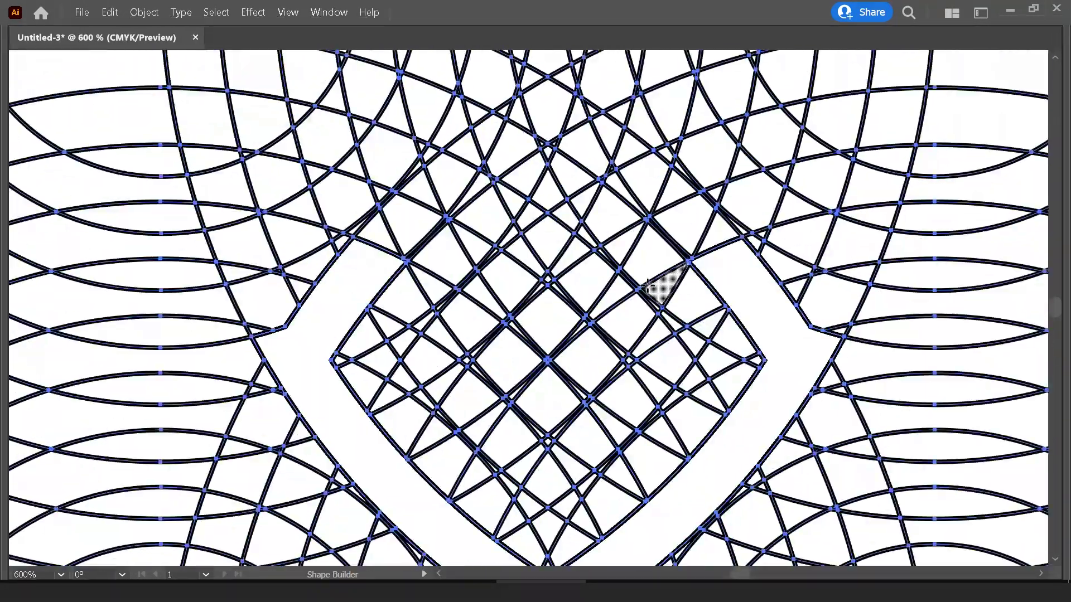
scroll(461, 366, up, 1)
drag(398, 217, 566, 192)
scroll(566, 191, up, 4)
drag(681, 216, 270, 349)
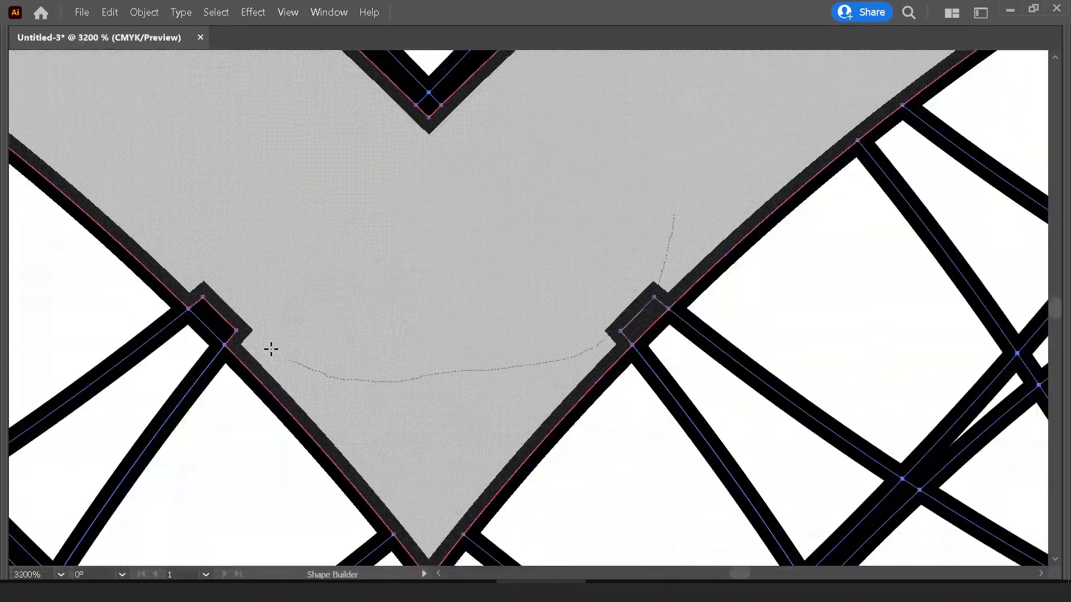
Merge the remaining bands and outlined regions into the chevron mark
scroll(530, 284, down, 3)
scroll(529, 284, down, 1)
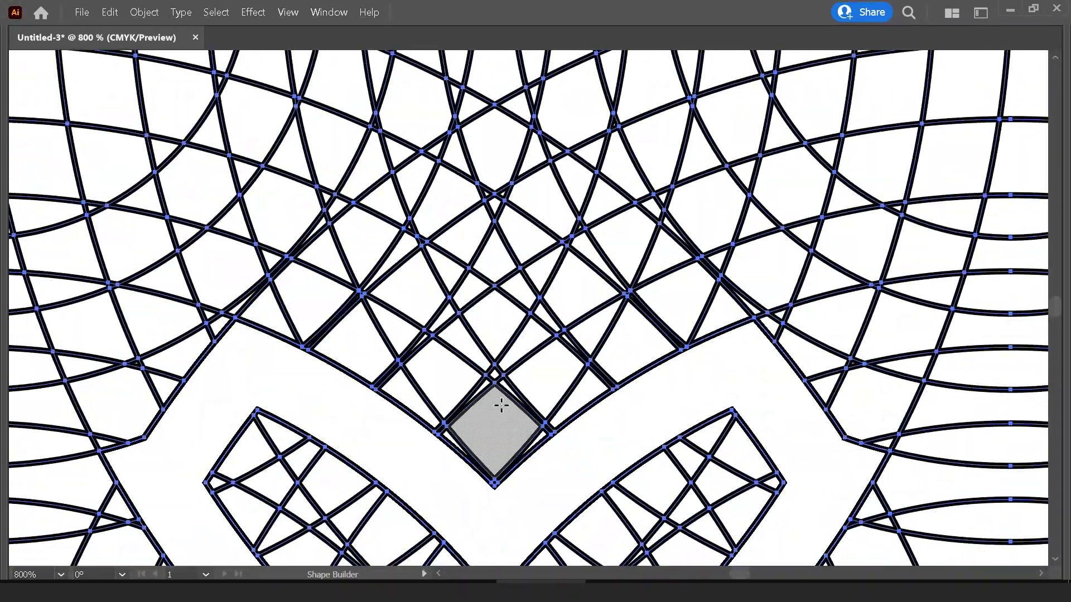
scroll(558, 335, up, 1)
drag(616, 282, 334, 279)
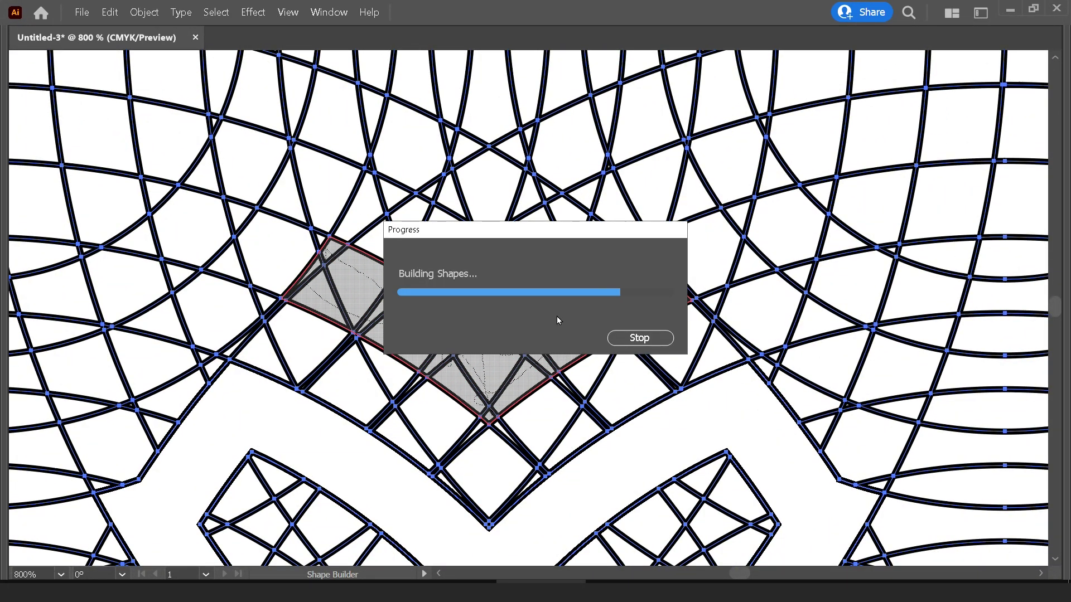
scroll(263, 244, up, 4)
drag(263, 244, 483, 337)
scroll(528, 275, up, 2)
scroll(351, 268, left, 2)
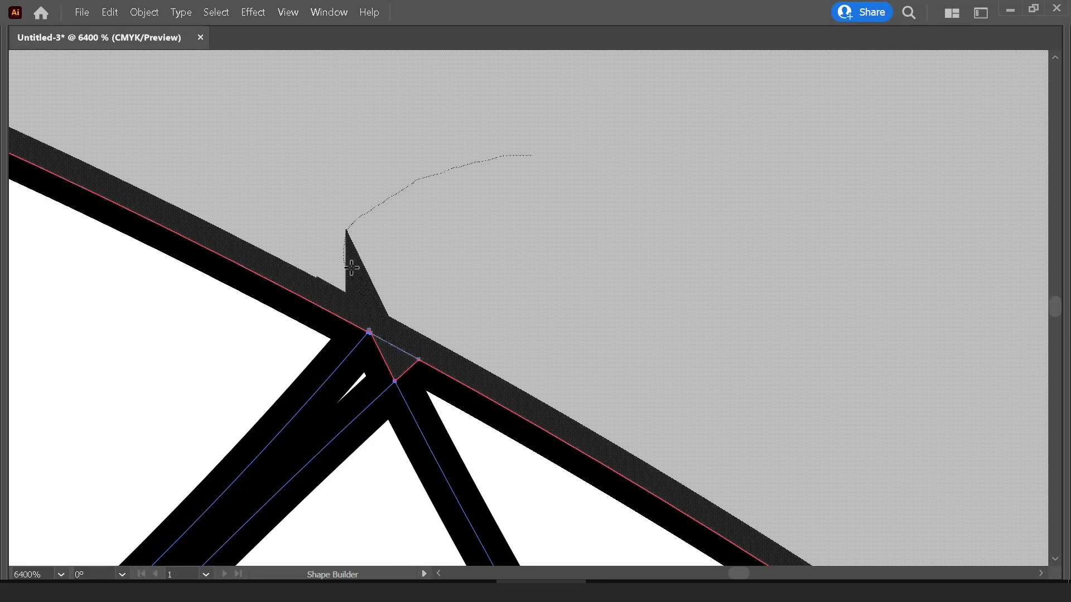
drag(351, 267, 298, 262)
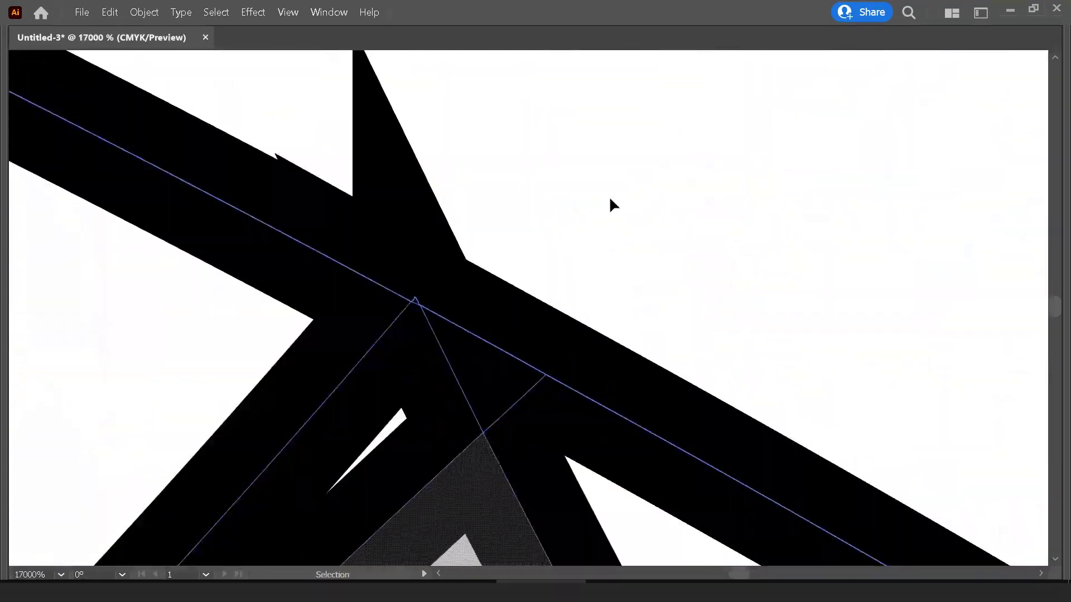
Absorb the tiny leftover spike into the band and pan back to the whole pattern
key(shift+m)
drag(597, 97, 407, 131)
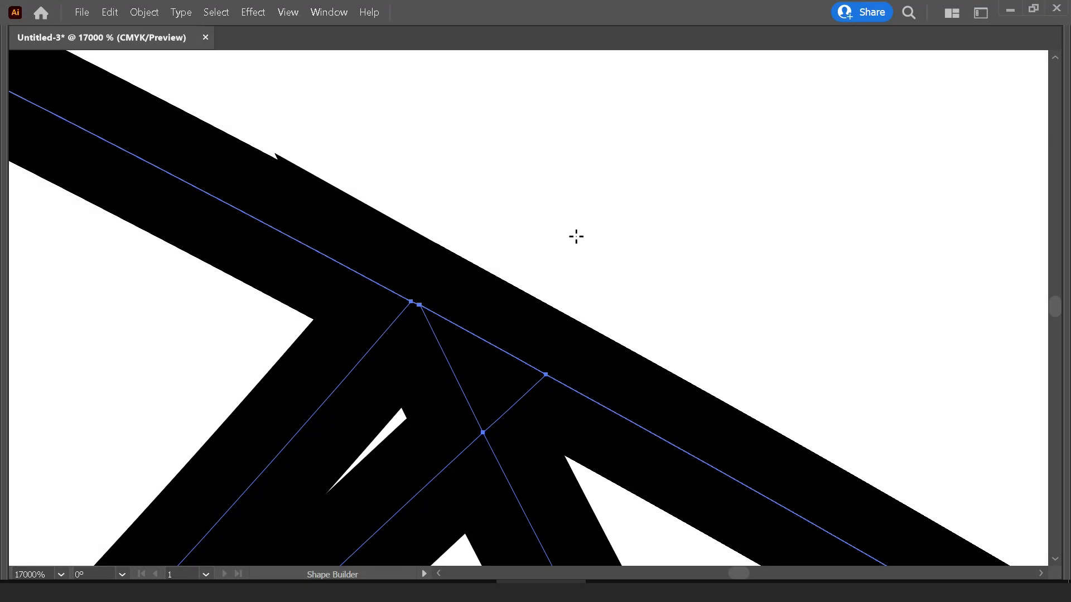
scroll(564, 344, down, 10)
drag(553, 390, 564, 344)
Fill the circle group with a purple swatch
key(ctrl+1)
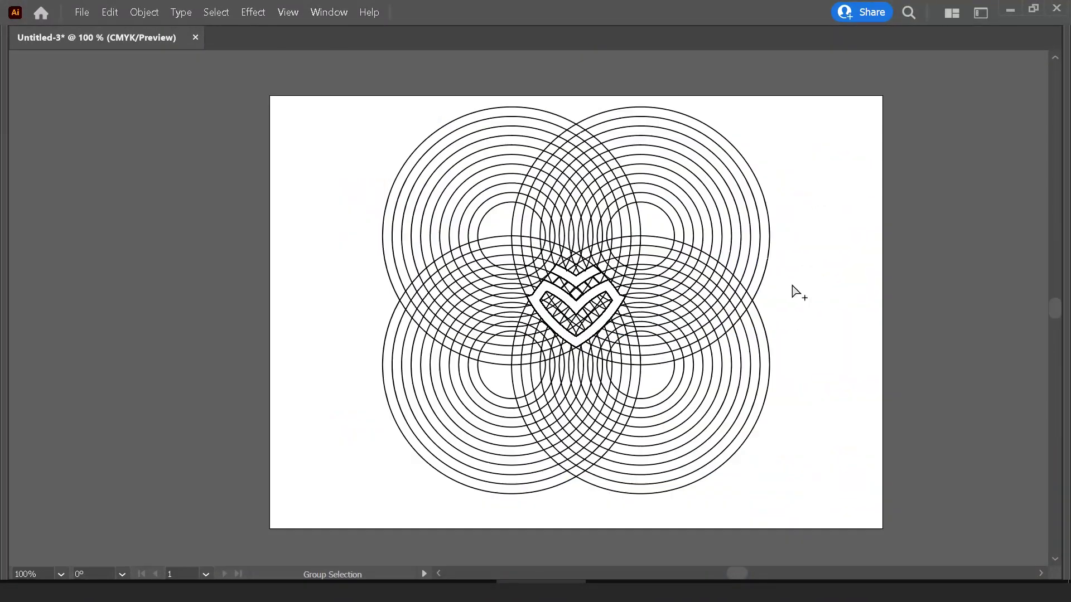
key(Tab)
click(314, 257)
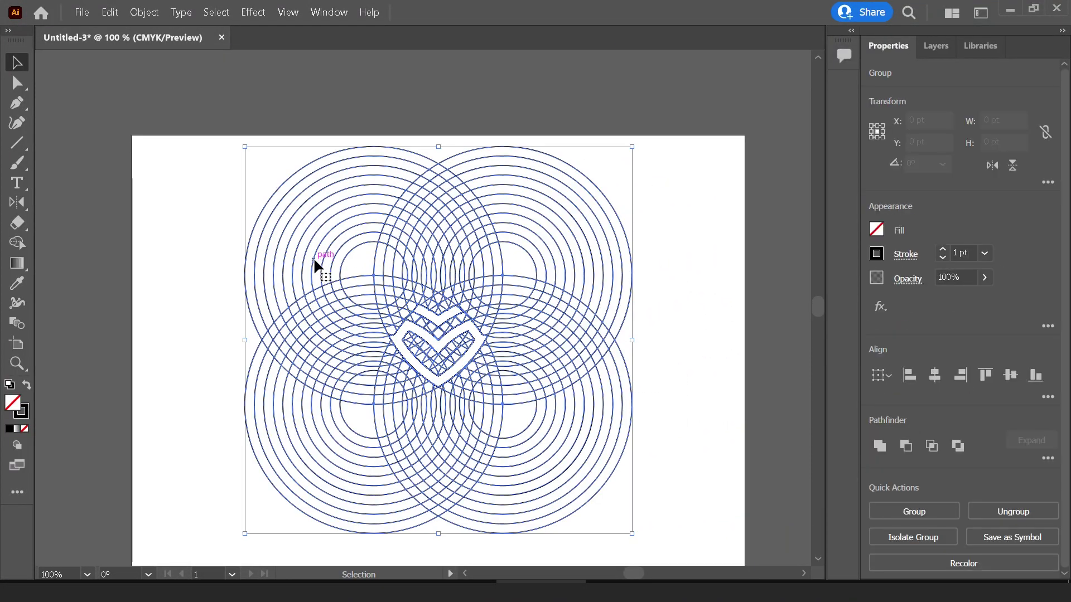
click(881, 232)
click(835, 302)
click(725, 162)
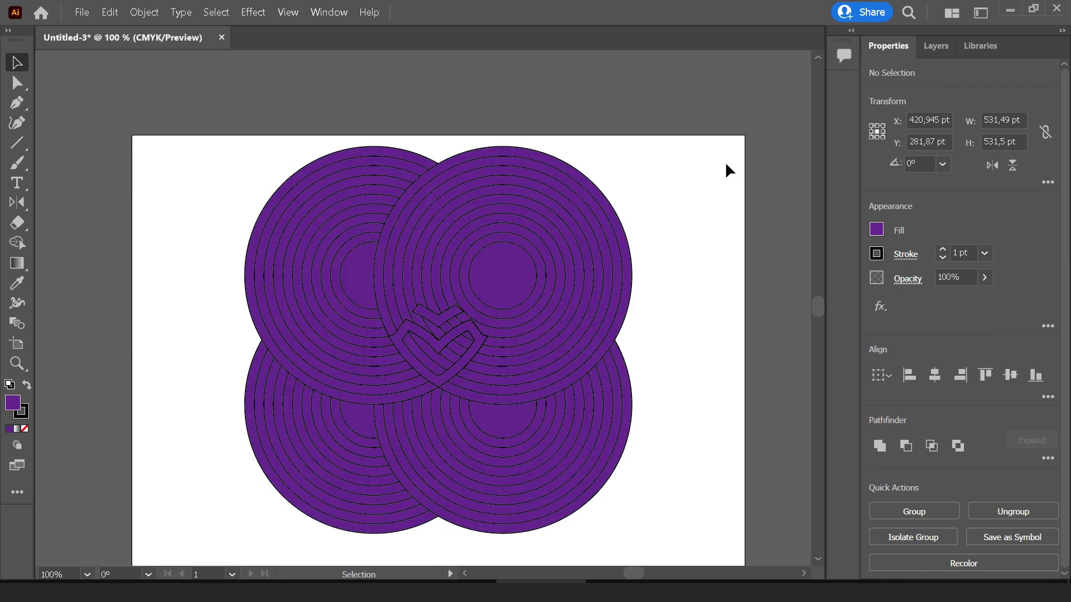
Pull the heart mark off the circles to the left of the artboard
scroll(528, 286, up, 1)
click(418, 342)
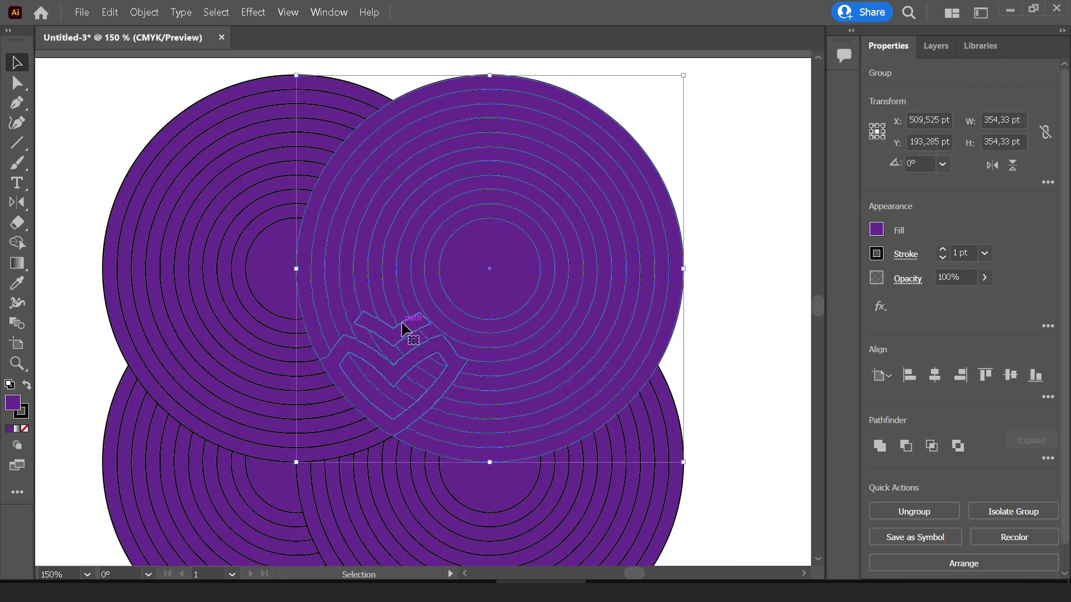
scroll(426, 306, down, 1)
key(ctrl+a)
right_click(392, 304)
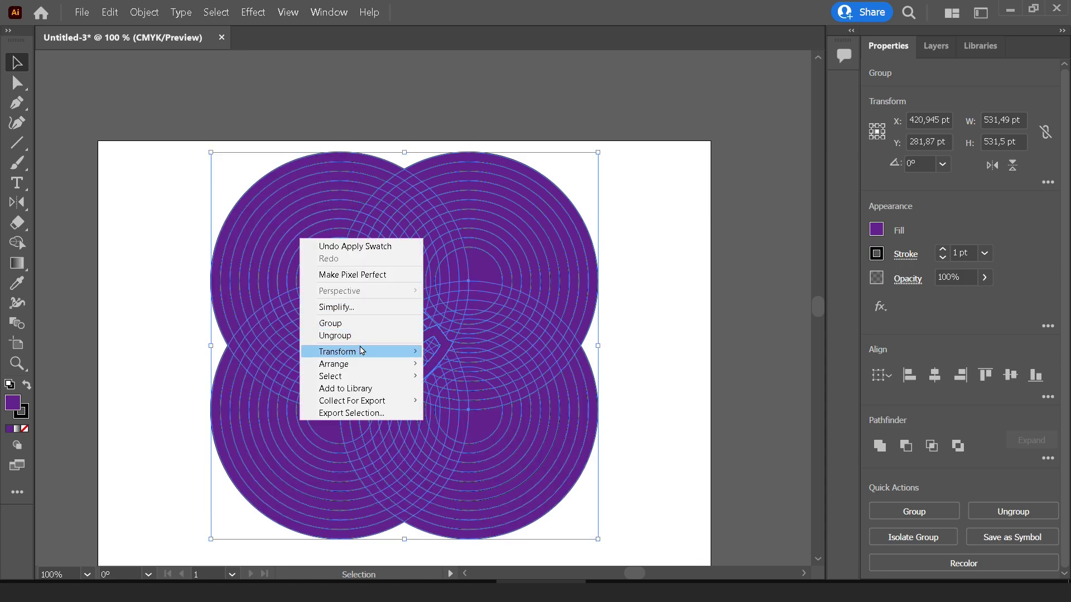
key(Escape)
click(707, 298)
scroll(332, 386, up, 1)
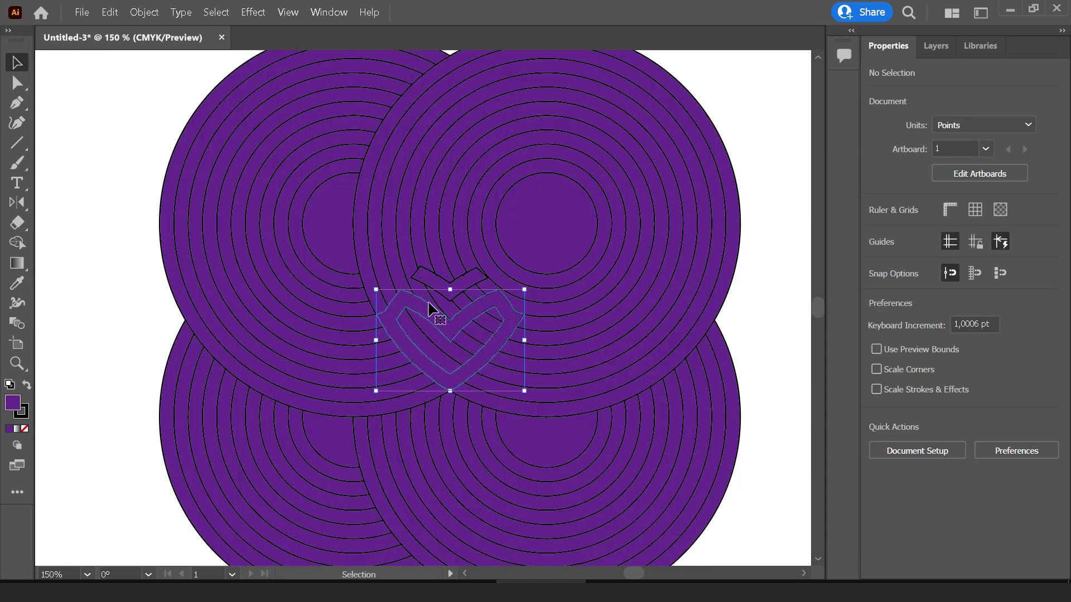
scroll(432, 293, down, 2)
mouse_move(426, 295)
mouse_down()
mouse_move(544, 351)
mouse_move(310, 334)
mouse_up()
click(347, 288)
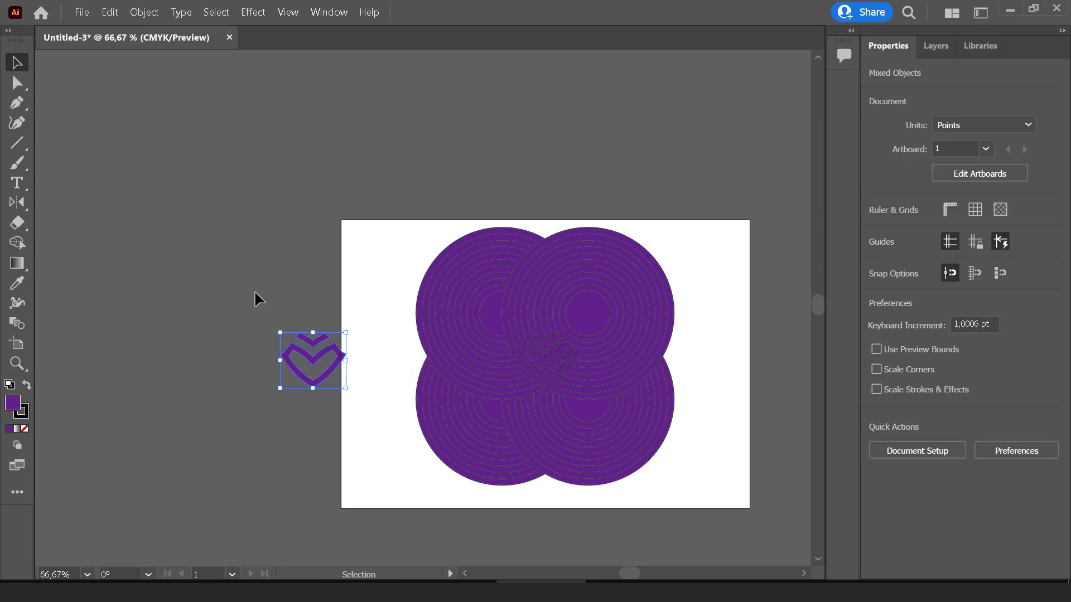
Drag the crossed-line grid onto the artboard
scroll(254, 296, down, 2)
scroll(347, 232, up, 3)
drag(630, 249, 357, 351)
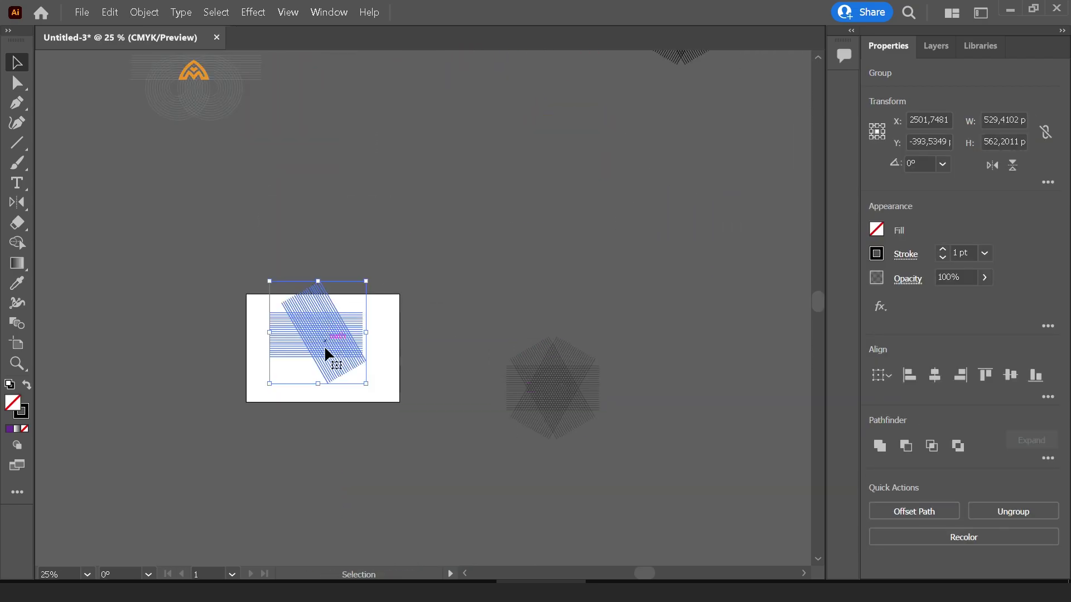
Nudge the line grid into place and expand it with Fill and Stroke
scroll(325, 352, up, 2)
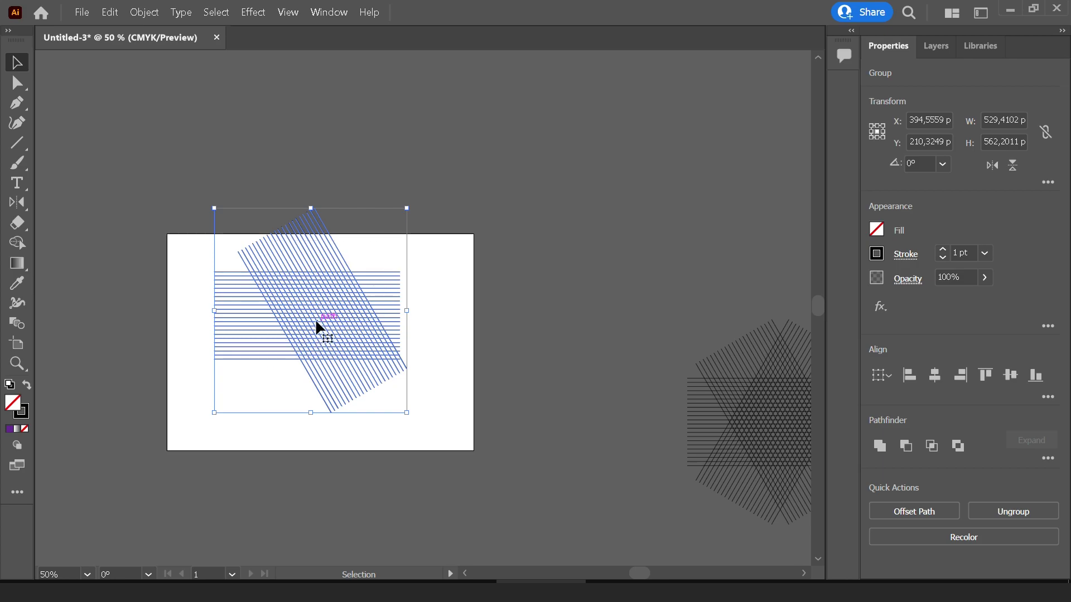
drag(317, 322, 314, 346)
scroll(314, 345, up, 2)
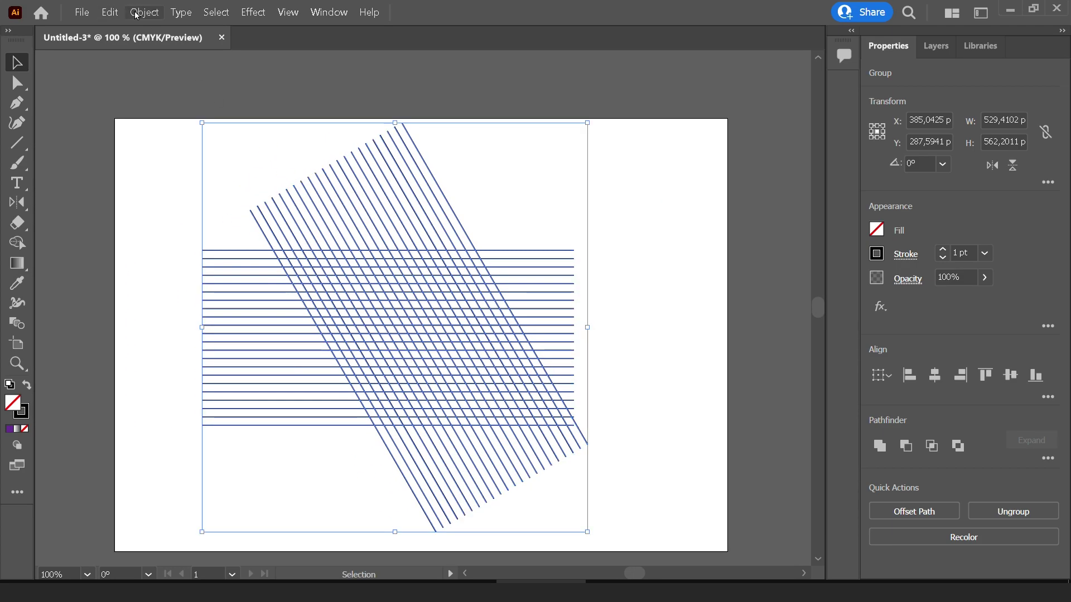
click(136, 12)
click(178, 146)
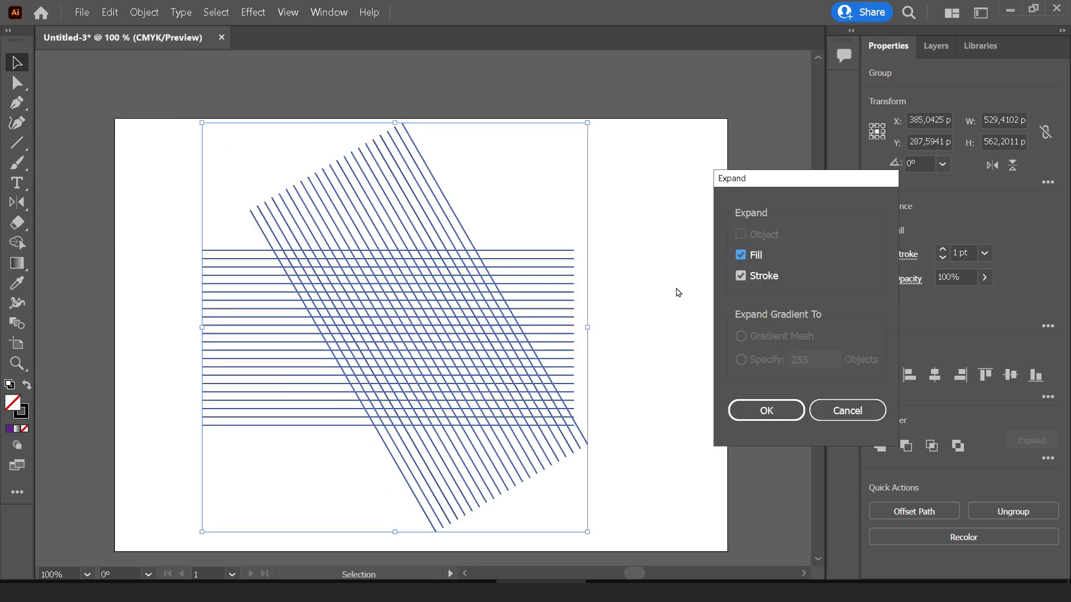
click(788, 419)
scroll(558, 485, up, 3)
Shape Builder-merge grid cells into two interlocking parallelograms, then select the finished marks
key(shift+m)
mouse_move(294, 215)
mouse_down()
mouse_move(471, 227)
mouse_move(638, 323)
mouse_move(710, 466)
mouse_move(454, 466)
mouse_move(418, 391)
mouse_up()
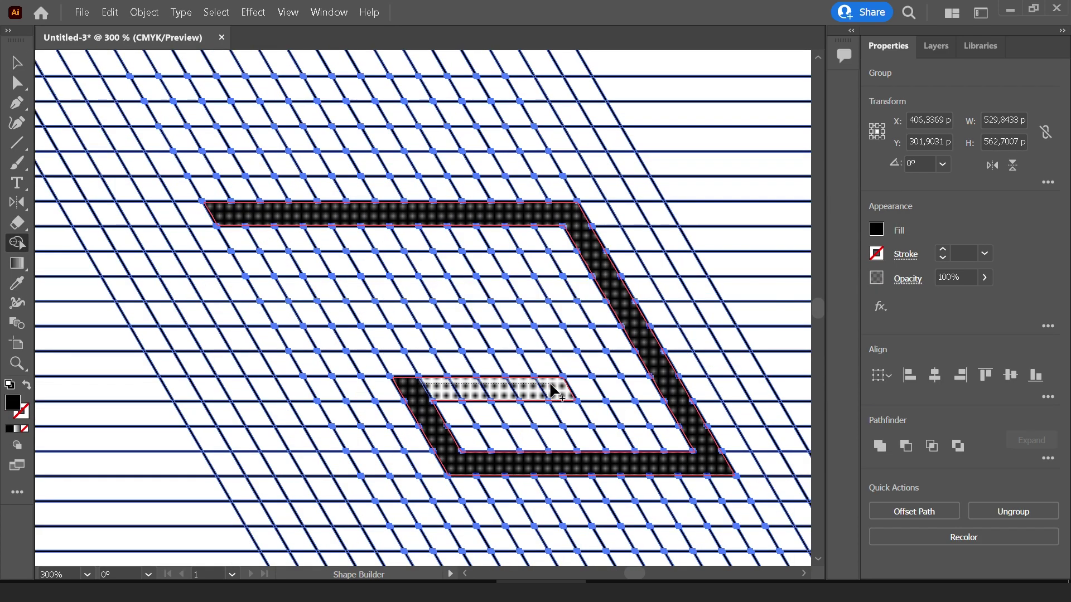
drag(578, 386, 591, 387)
drag(413, 432, 499, 410)
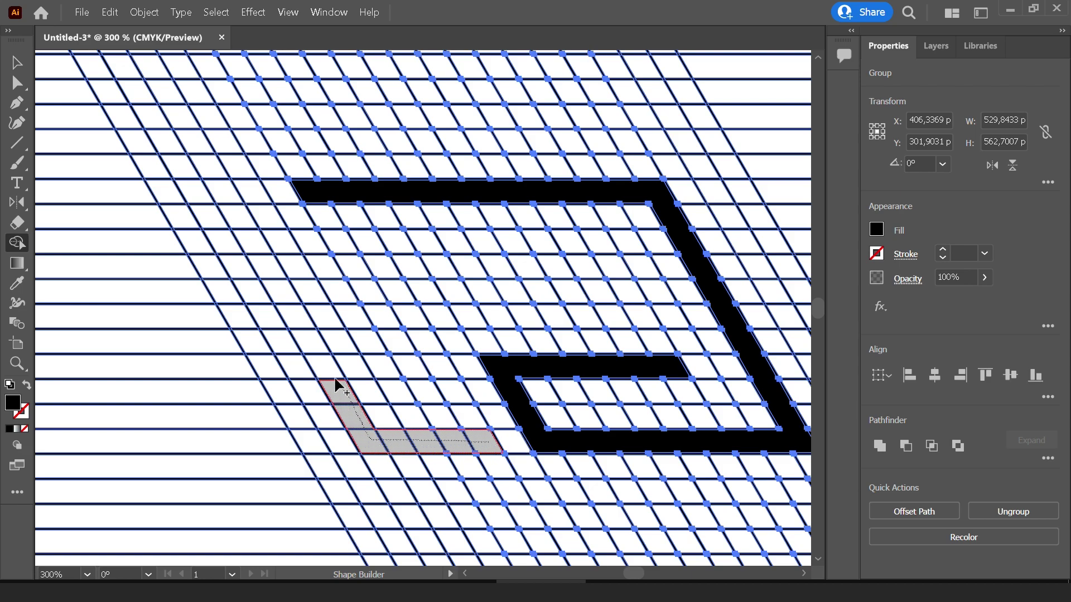
drag(432, 245, 358, 318)
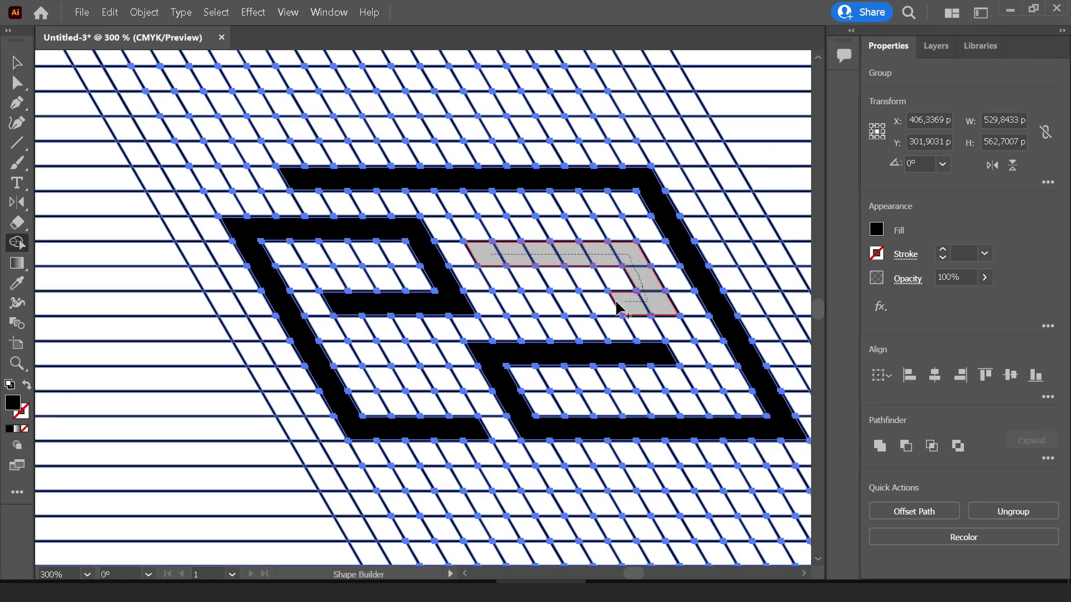
drag(618, 308, 618, 309)
key(v)
scroll(670, 100, down, 2)
scroll(463, 290, up, 2)
click(234, 218)
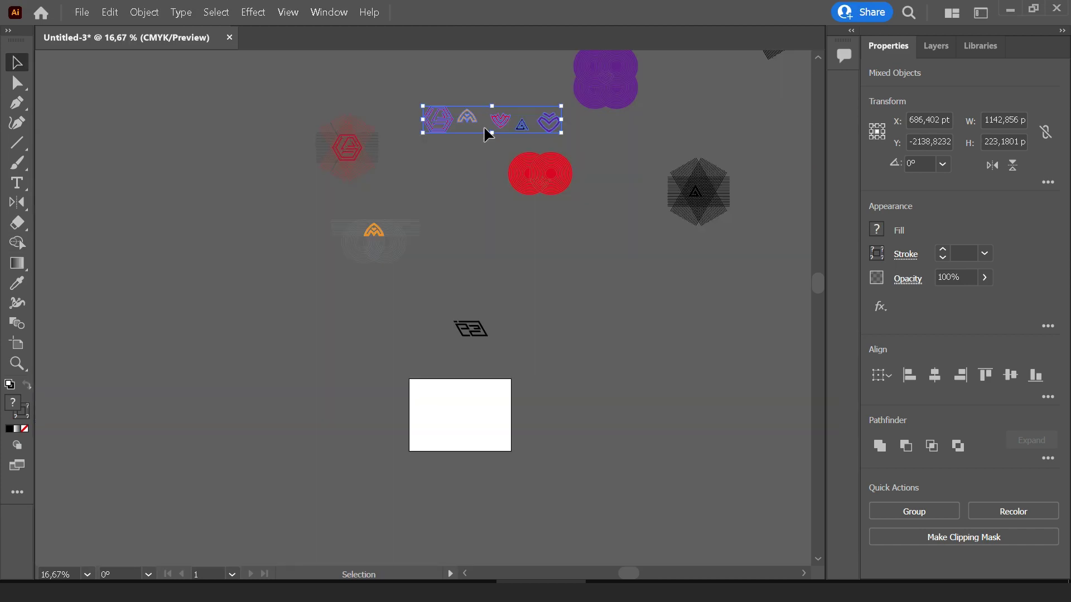
Move the row of marks onto the artboard and add the parallelogram mark
mouse_move(484, 131)
mouse_down()
mouse_move(461, 419)
mouse_move(449, 413)
mouse_up()
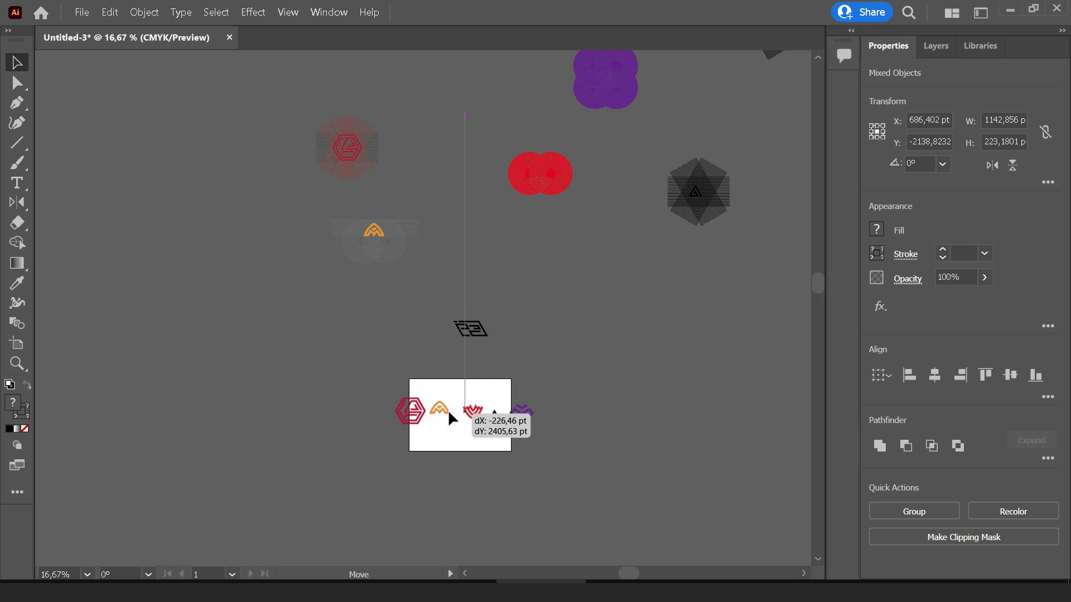
scroll(449, 414, up, 1)
click(412, 239)
click(453, 286)
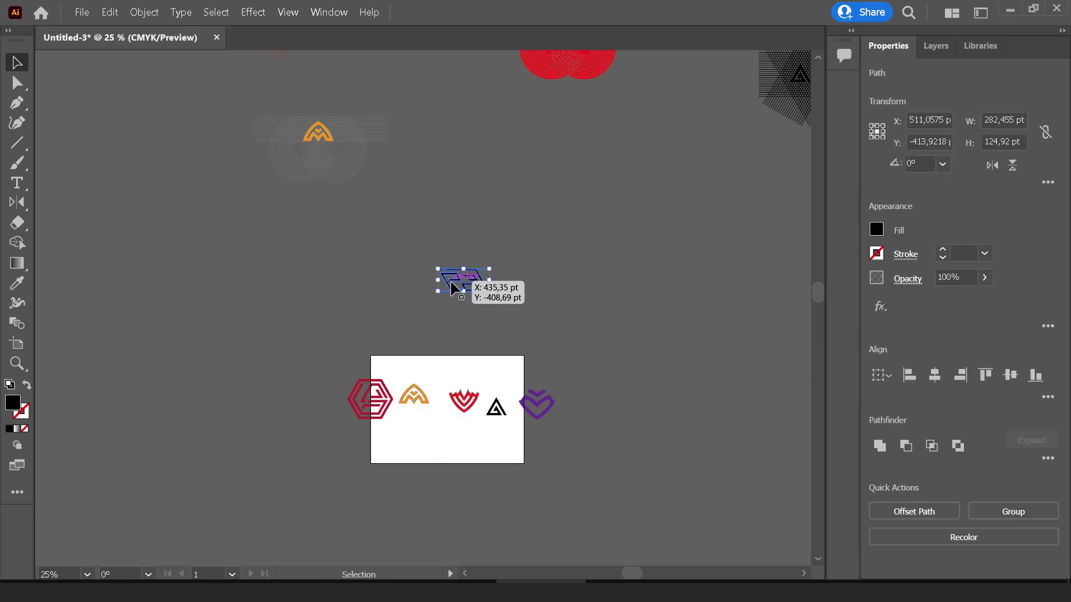
drag(453, 287, 593, 408)
Fill all the logo marks black
key(ctrl+a)
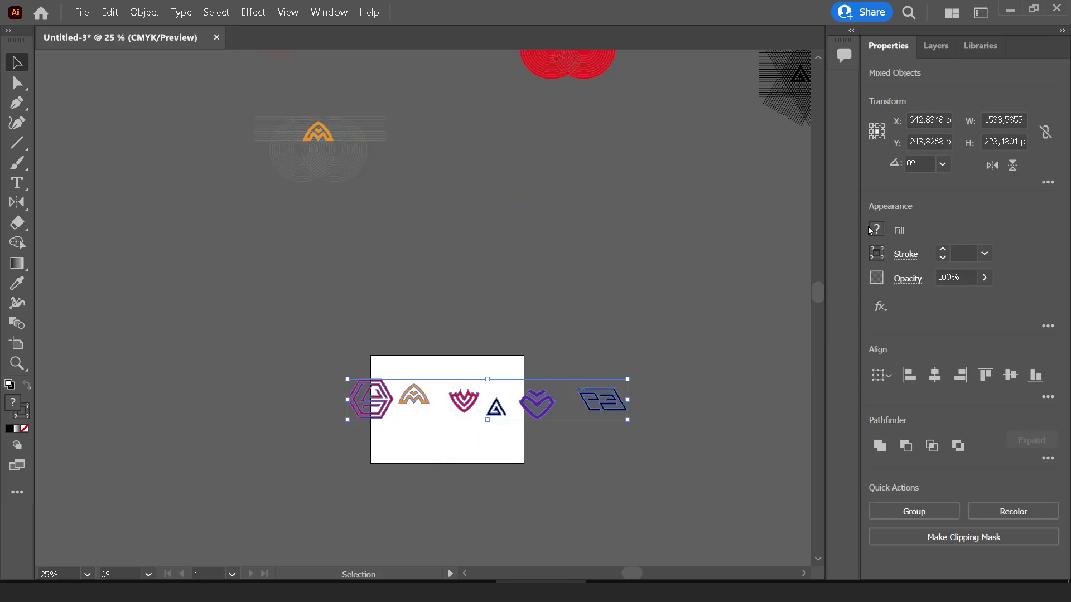
click(874, 229)
click(734, 293)
click(614, 202)
Place hexagon, M and shield along the top; triangle and heart below
scroll(477, 441, up, 2)
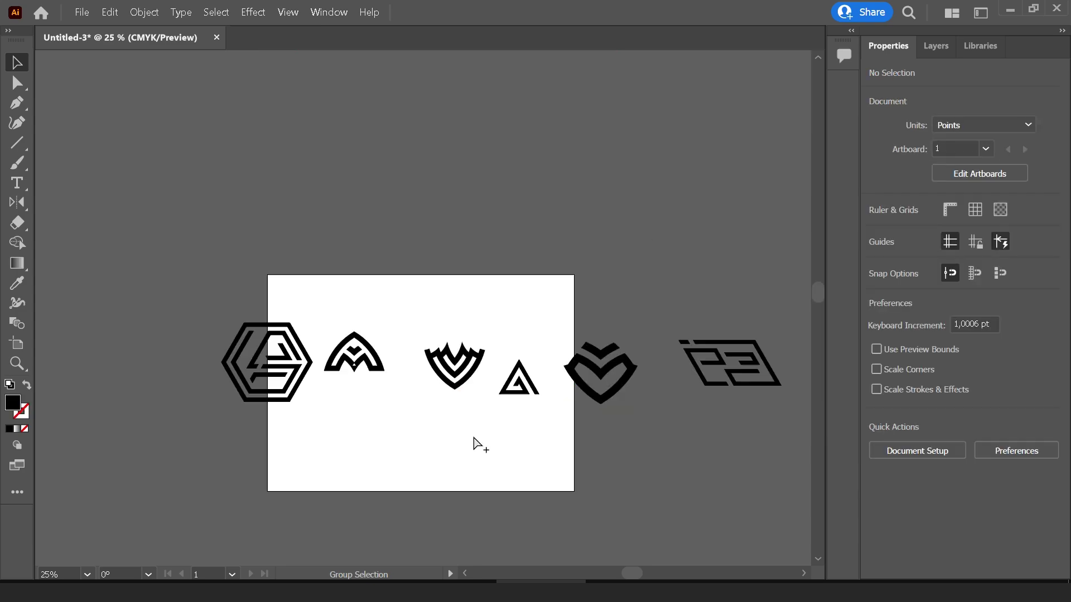
scroll(474, 363, up, 1)
key(Tab)
scroll(395, 404, left, 3)
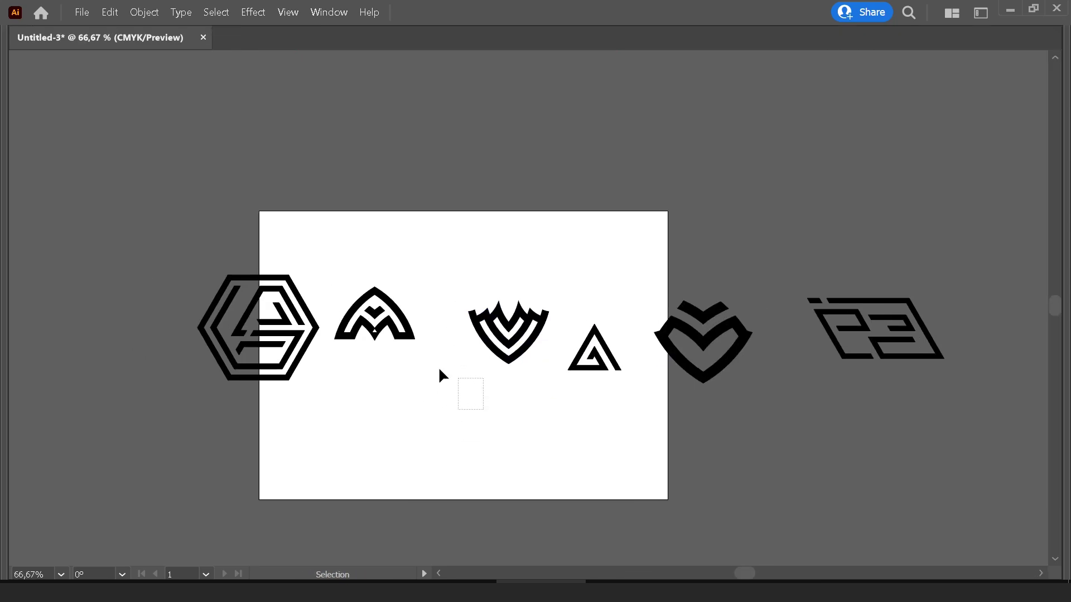
mouse_move(471, 397)
mouse_down()
mouse_move(281, 322)
mouse_move(354, 275)
mouse_up()
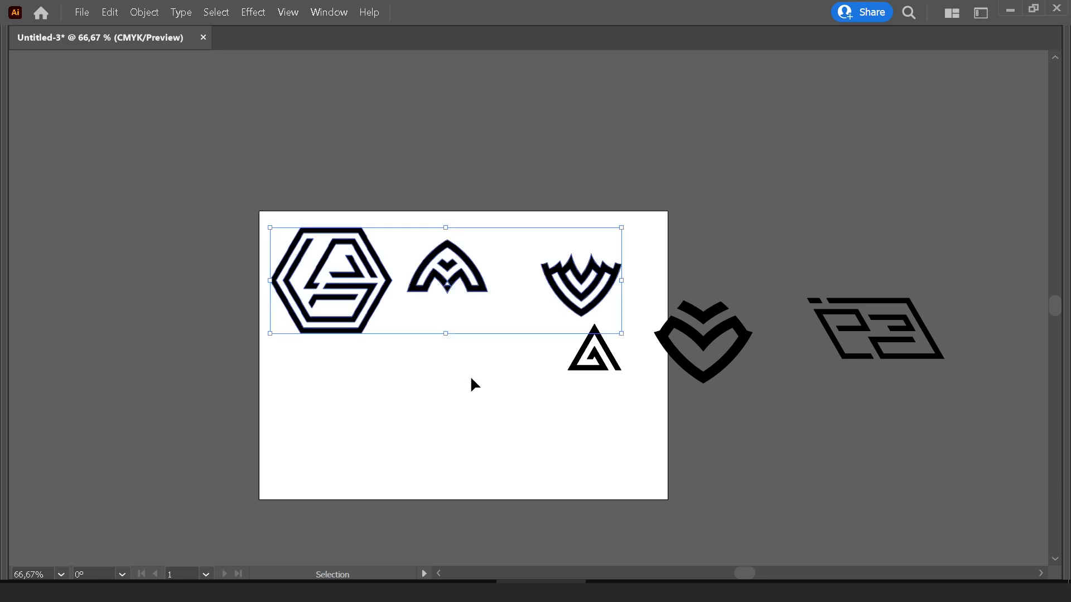
drag(591, 358, 300, 417)
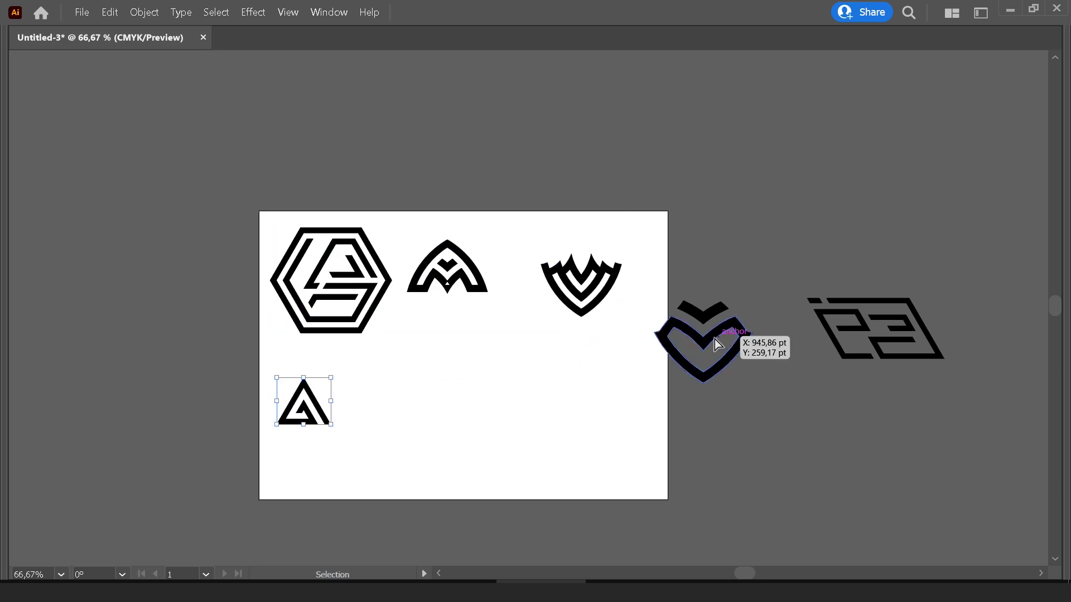
drag(720, 342, 625, 393)
key(ctrl+z)
drag(705, 311, 442, 385)
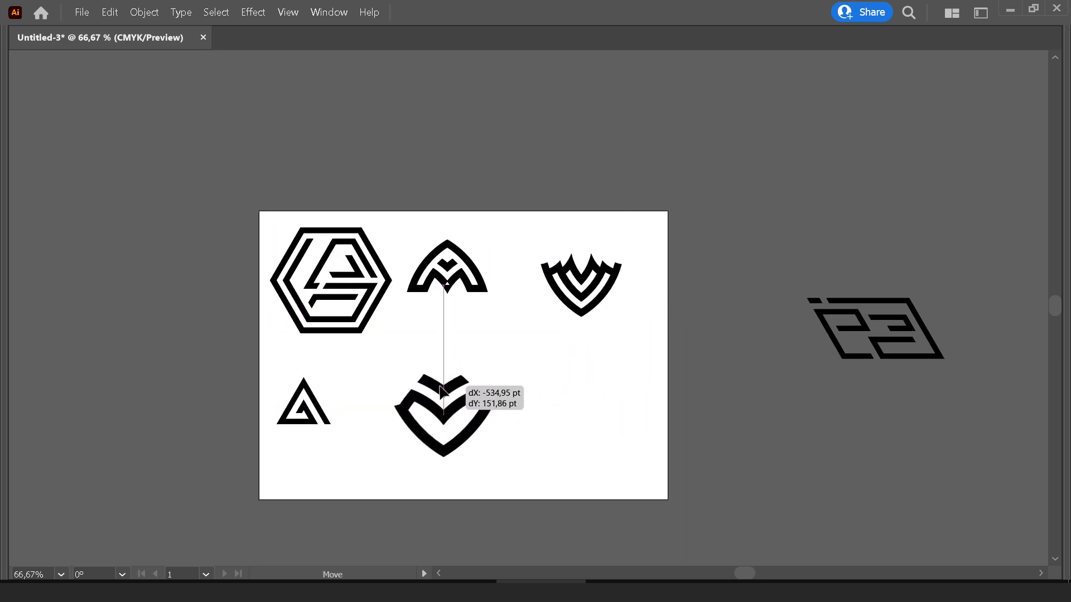
Move the slanted 2/E logo to the artboard's bottom right and reselect it
click(845, 310)
drag(845, 310, 542, 361)
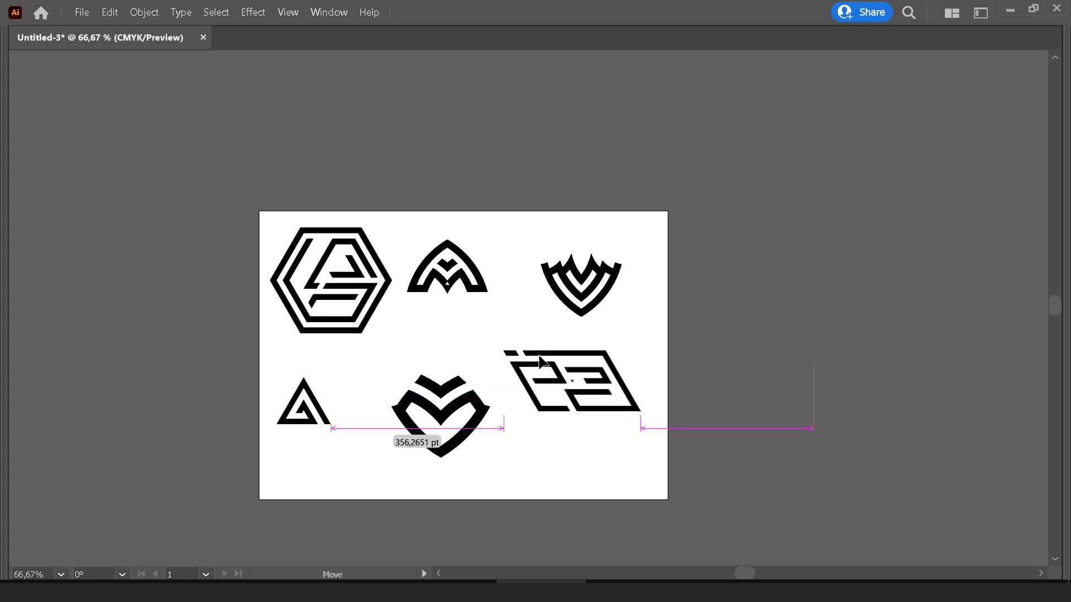
scroll(552, 375, up, 1)
key(Tab)
mouse_move(617, 347)
mouse_down()
mouse_move(557, 318)
mouse_move(607, 239)
mouse_up()
click(642, 368)
drag(633, 432, 400, 245)
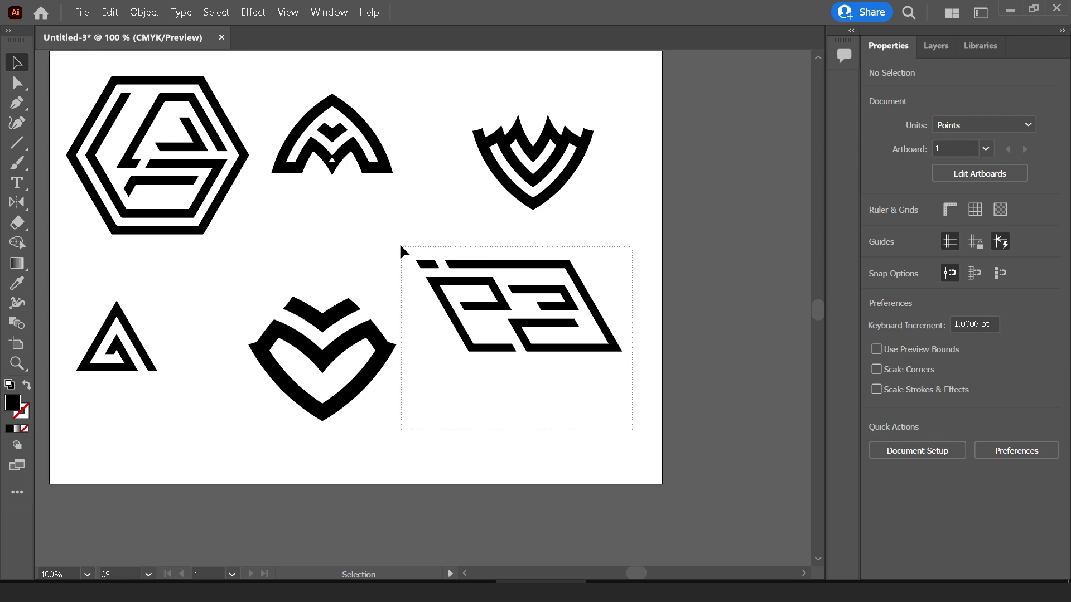
drag(666, 418, 496, 284)
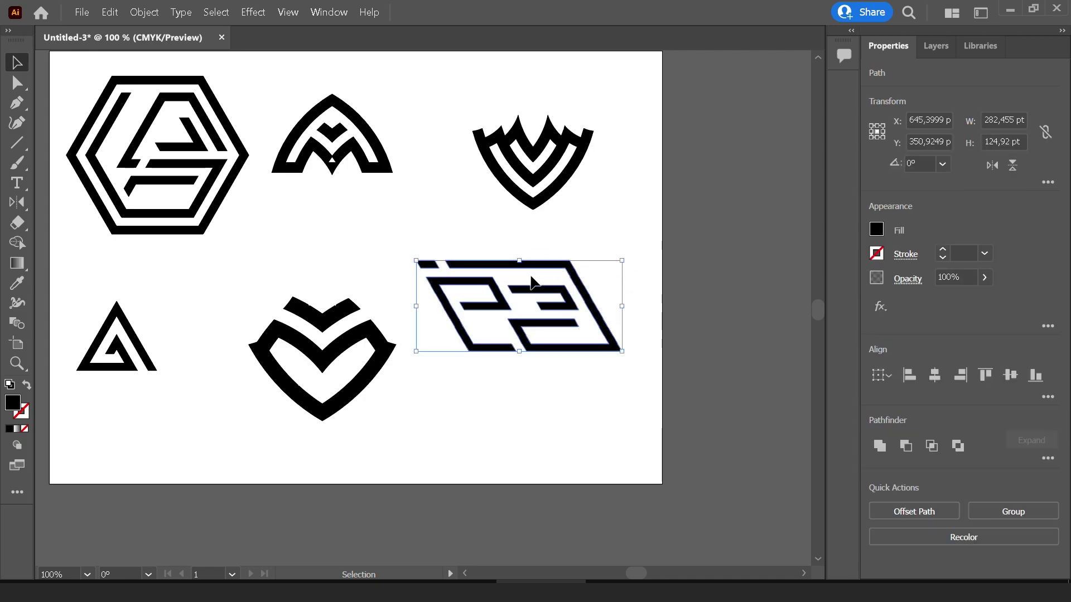
Give the 2/E logo a thicker black stroke
click(877, 255)
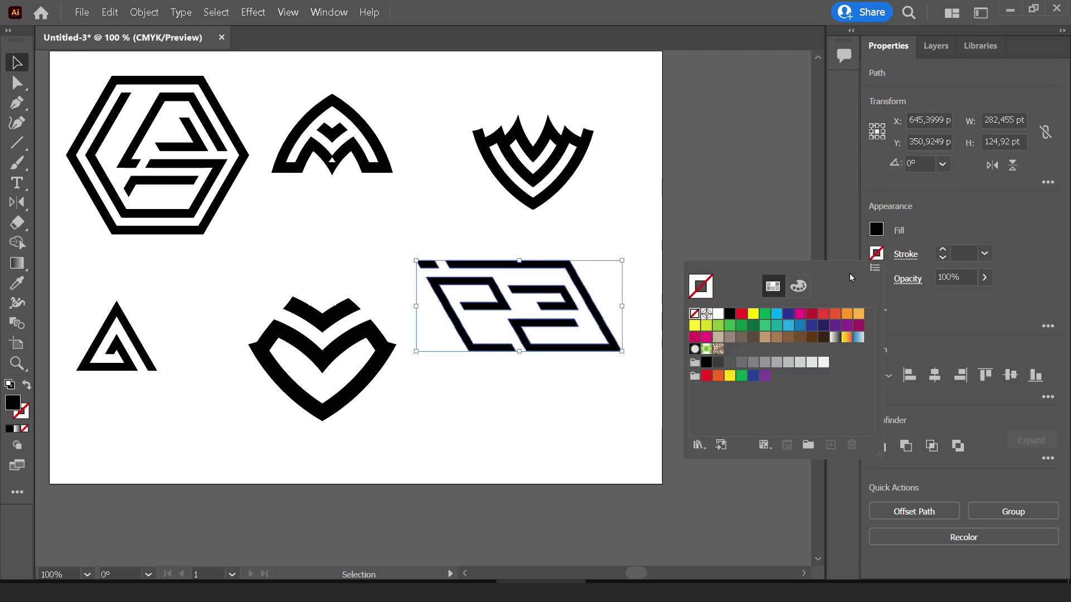
click(730, 315)
scroll(967, 252, up, 2)
scroll(967, 252, up, 3)
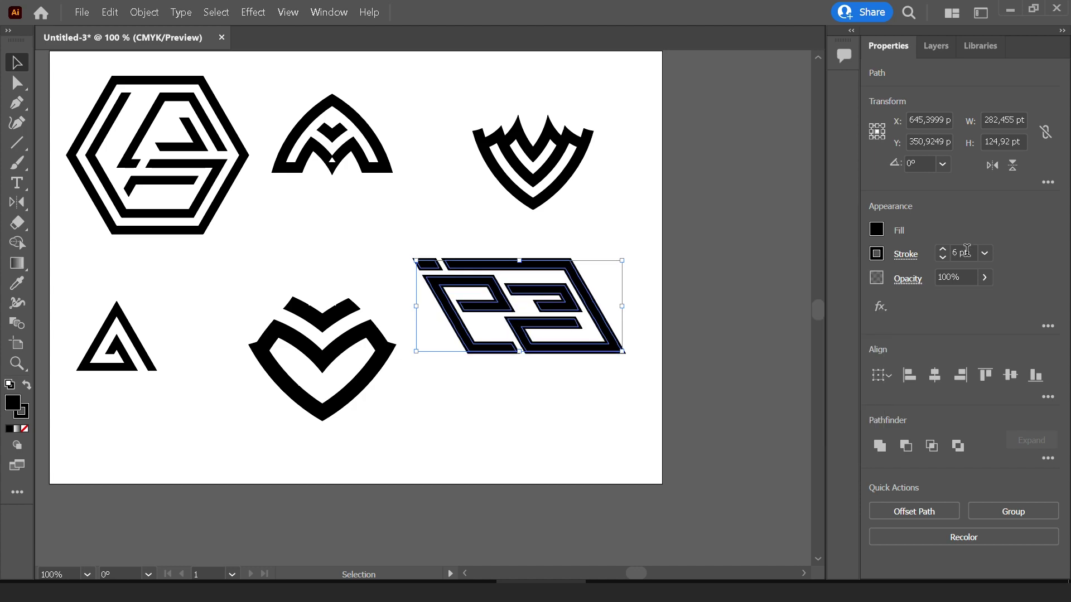
scroll(966, 250, up, 2)
scroll(967, 251, up, 1)
scroll(966, 251, up, 1)
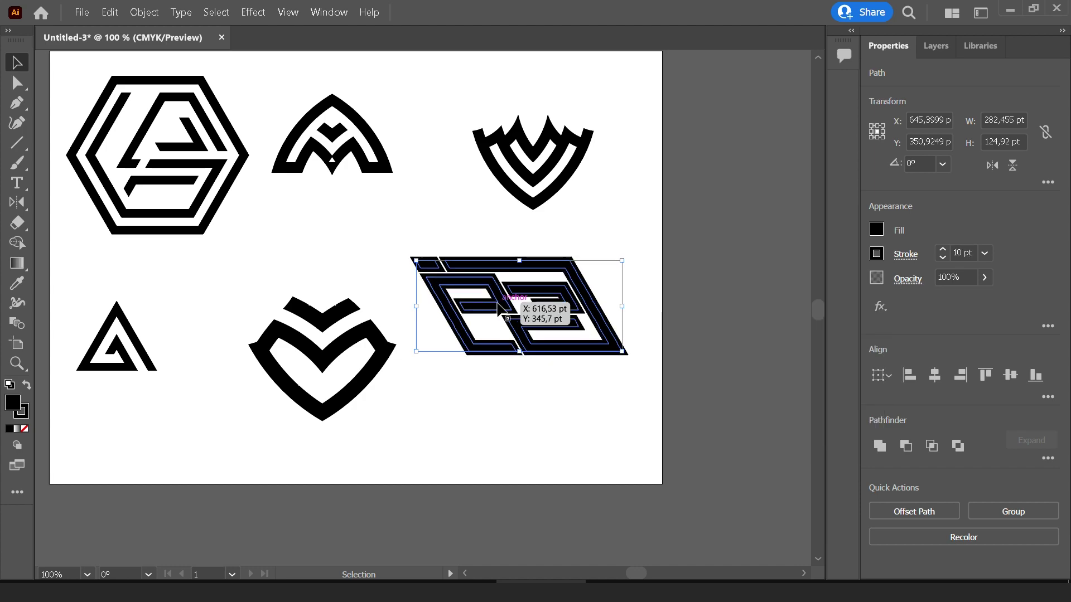
click(619, 242)
drag(651, 316, 655, 334)
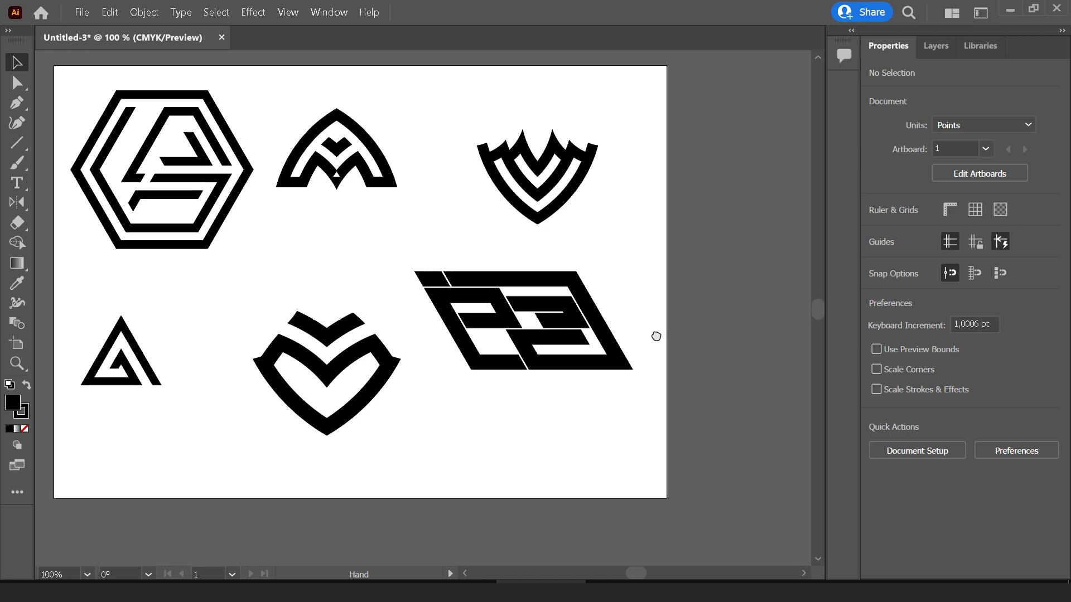
drag(671, 399, 496, 363)
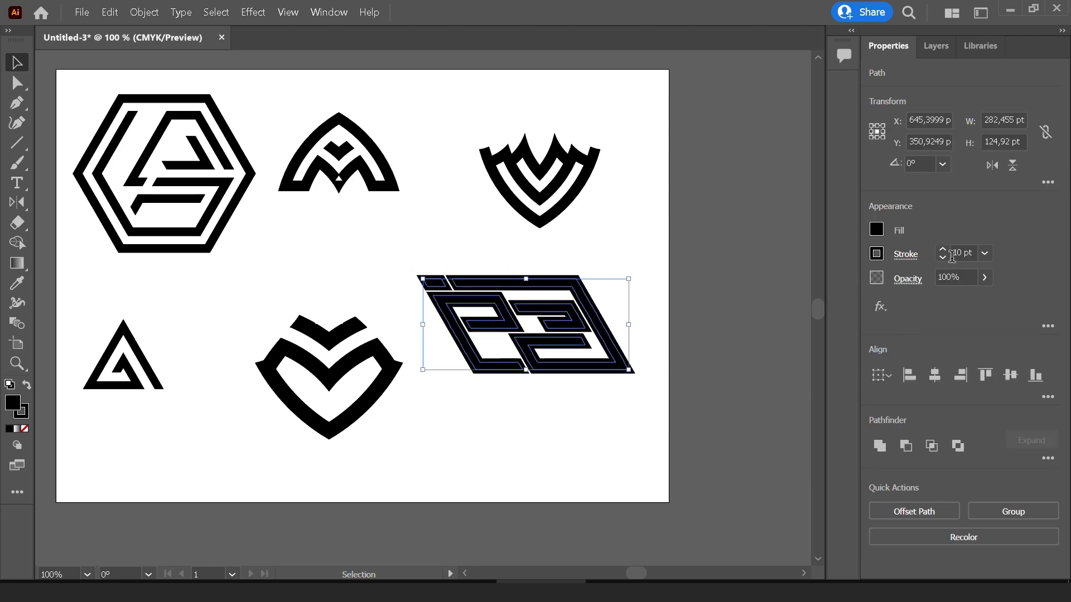
scroll(951, 256, down, 1)
click(808, 318)
drag(669, 415, 412, 256)
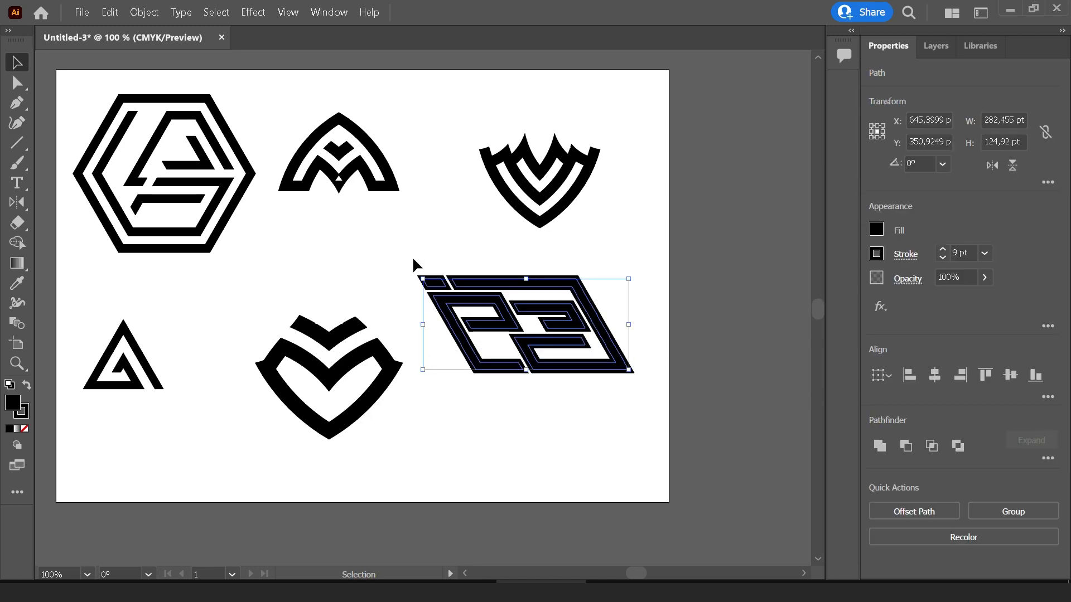
Expand the 2/E logo's fill and stroke and unite it into one shape
click(144, 12)
click(161, 146)
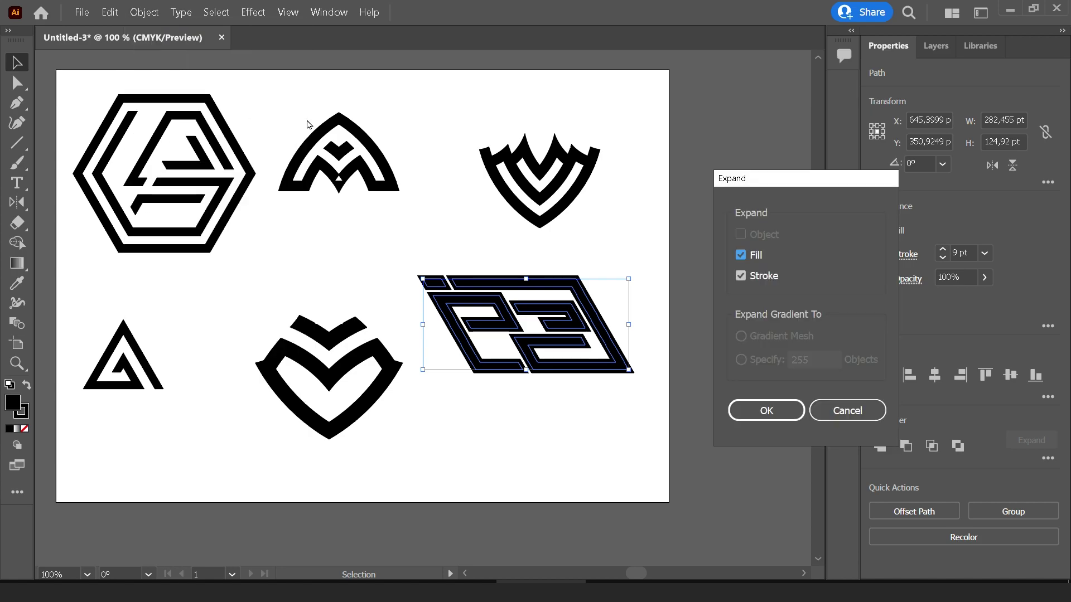
click(765, 410)
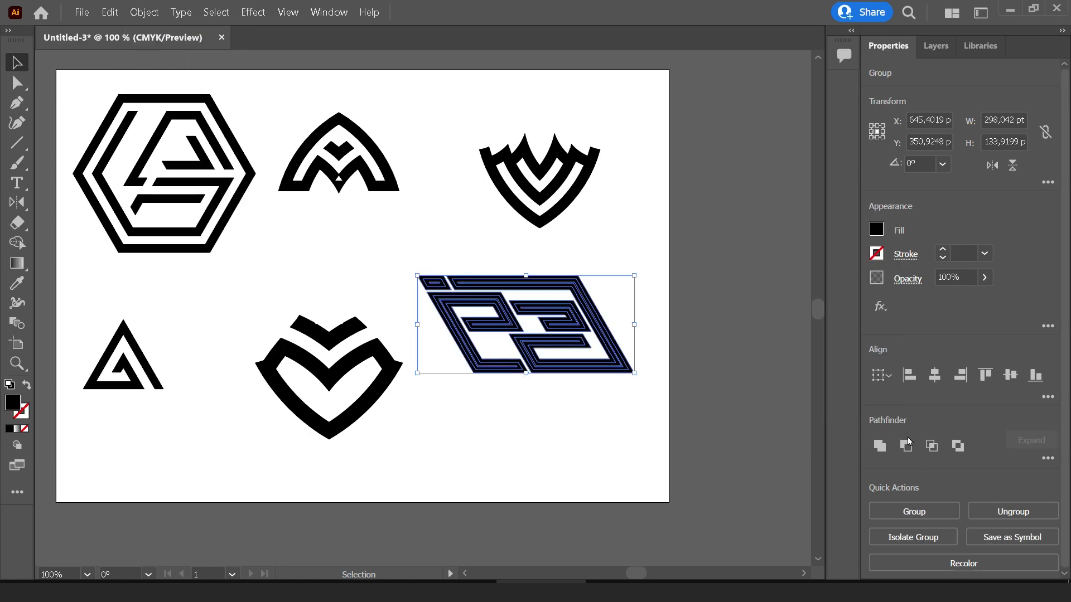
click(880, 446)
click(699, 315)
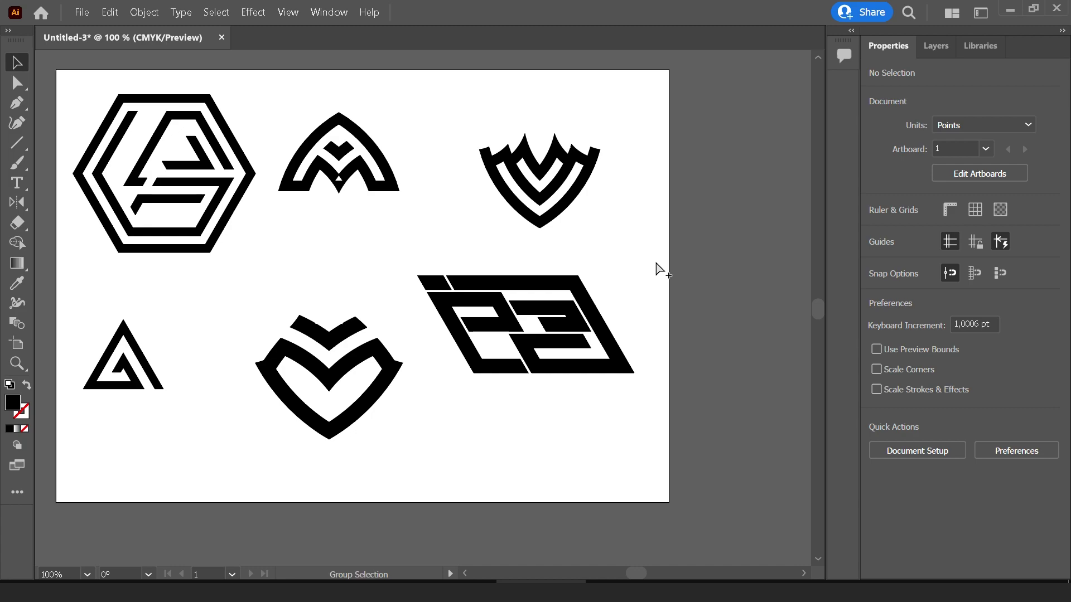
alt+scroll(657, 267, down, 1)
alt+scroll(408, 302, up, 1)
Give the small triangle logo a thicker black stroke
click(268, 334)
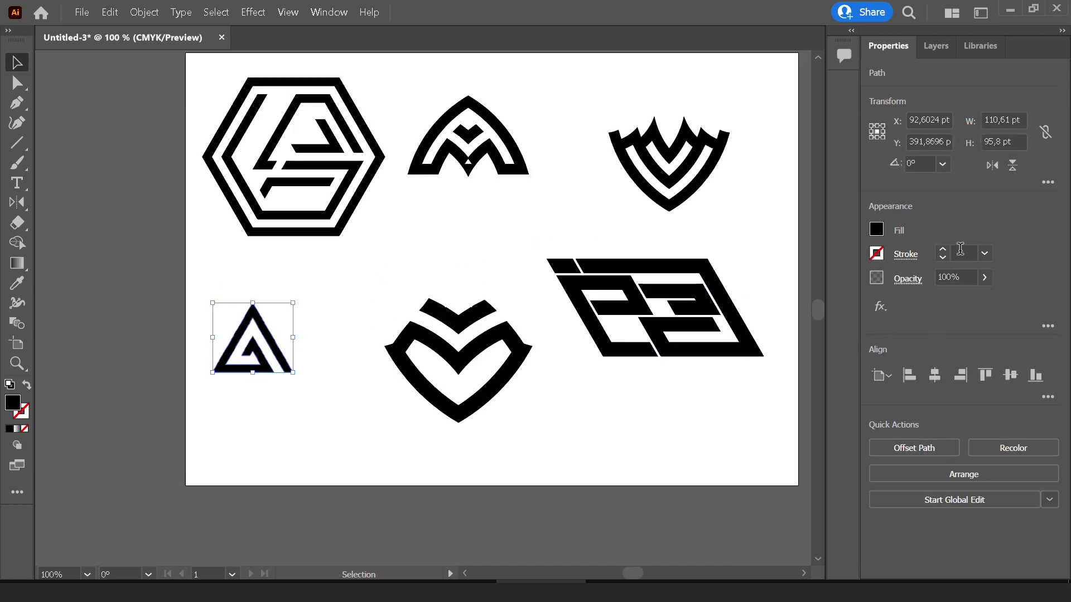
click(876, 253)
click(730, 314)
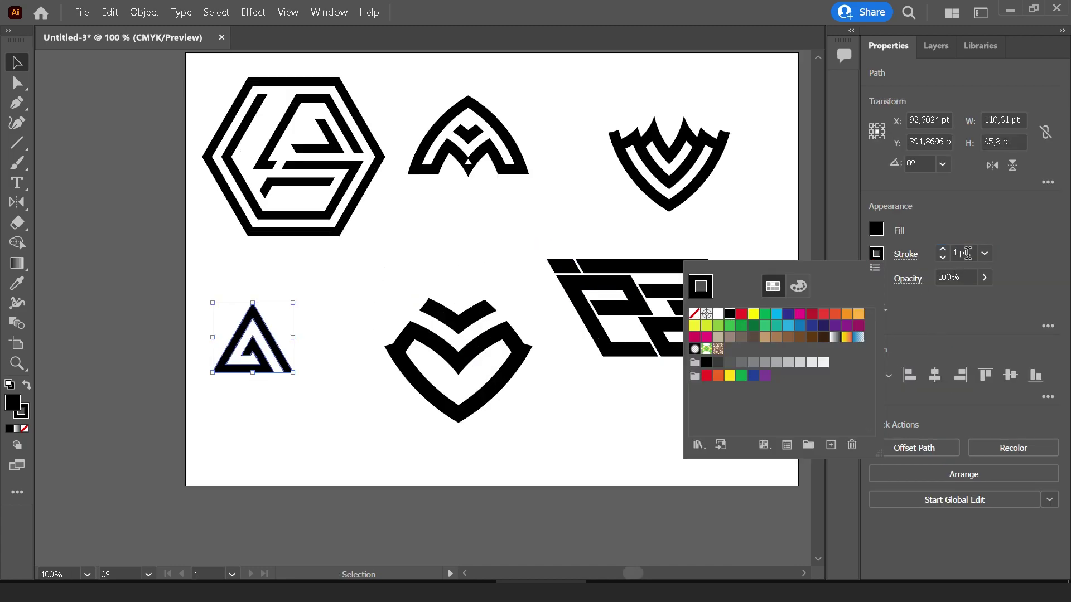
click(967, 253)
scroll(968, 253, up, 2)
scroll(971, 249, up, 2)
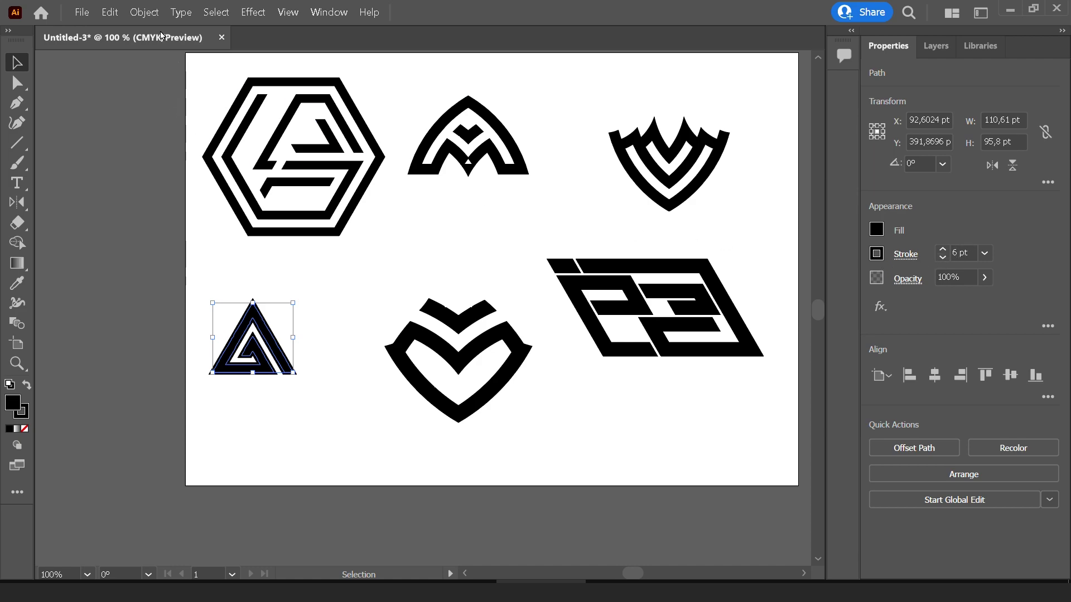
Expand the triangle's fill and stroke and unite it into one solid shape
click(144, 12)
click(177, 151)
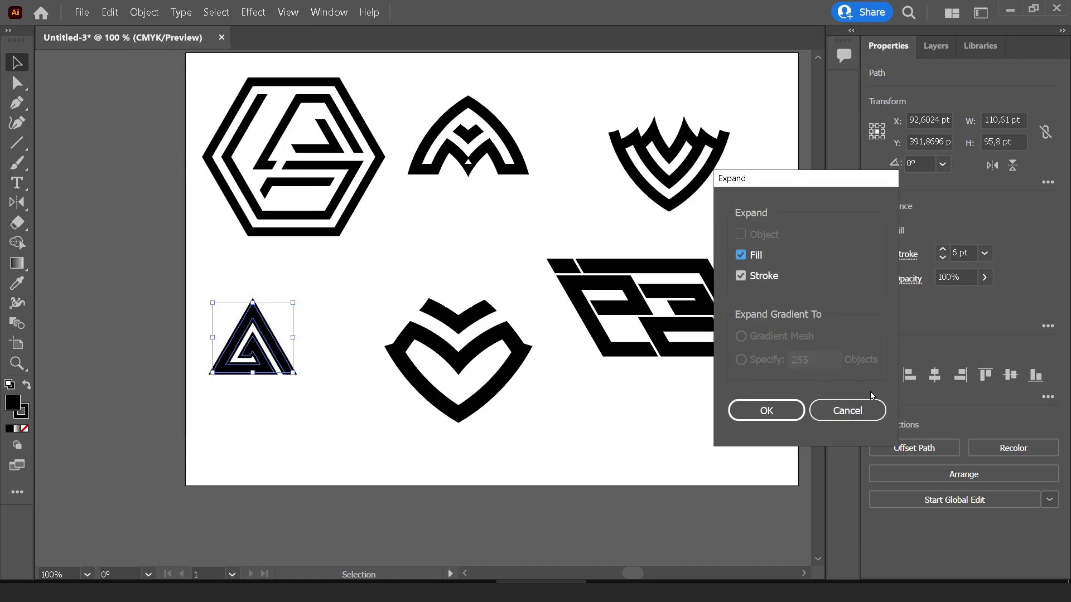
click(792, 412)
click(880, 445)
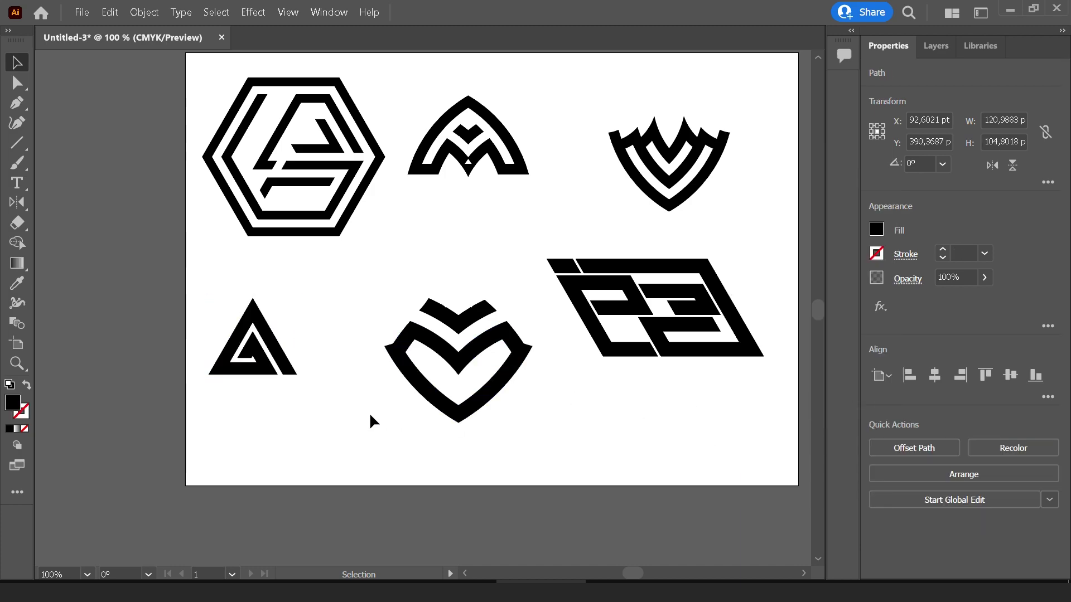
click(369, 412)
scroll(308, 375, up, 2)
scroll(624, 314, up, 1)
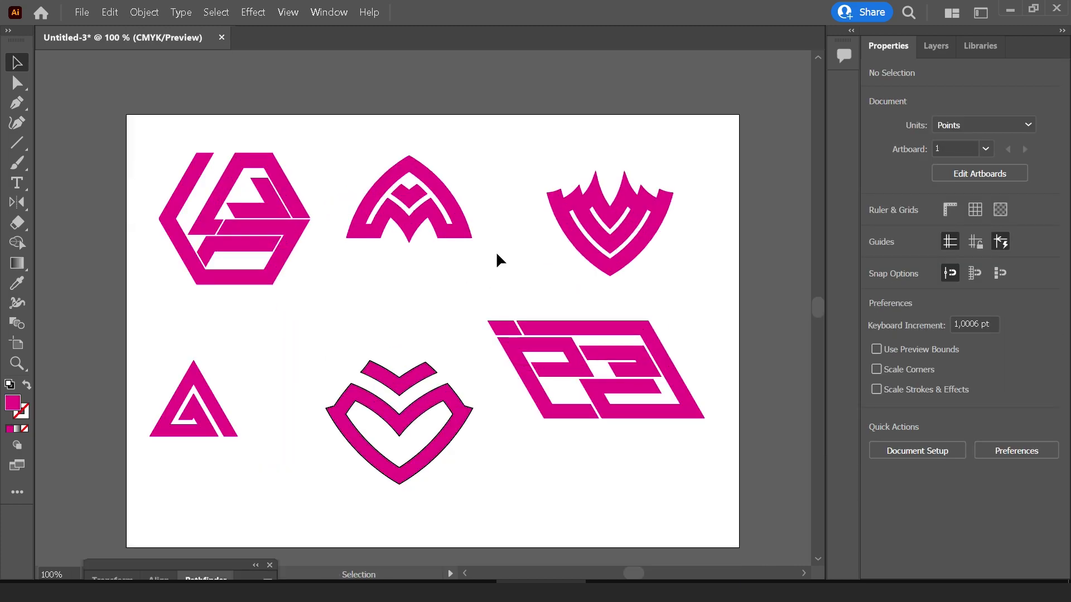
Set the magenta heart logo's stroke to None
key(Tab)
click(342, 447)
key(Tab)
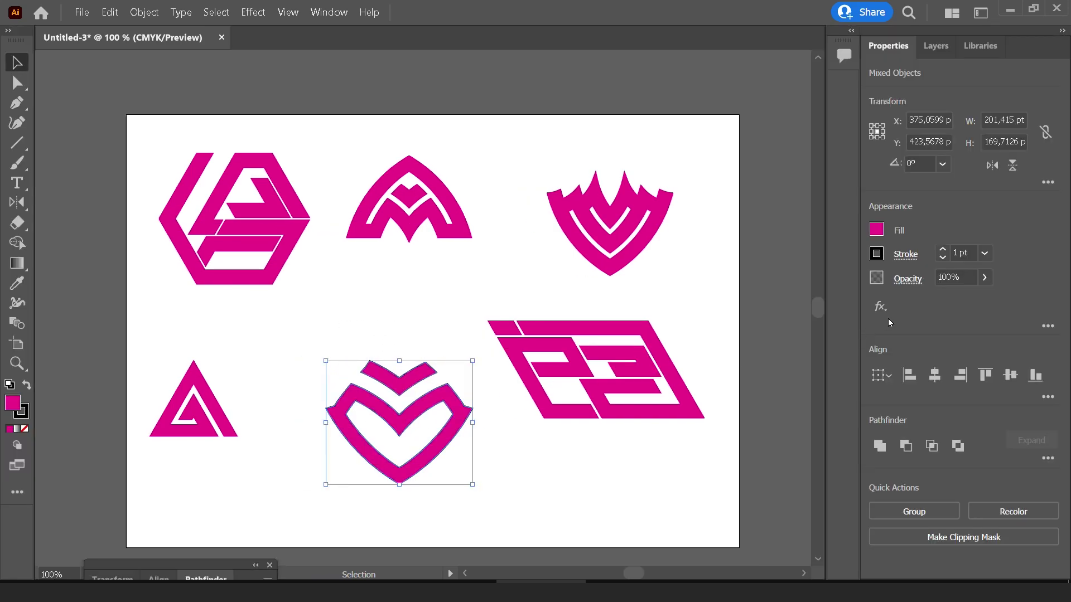
click(877, 254)
click(695, 316)
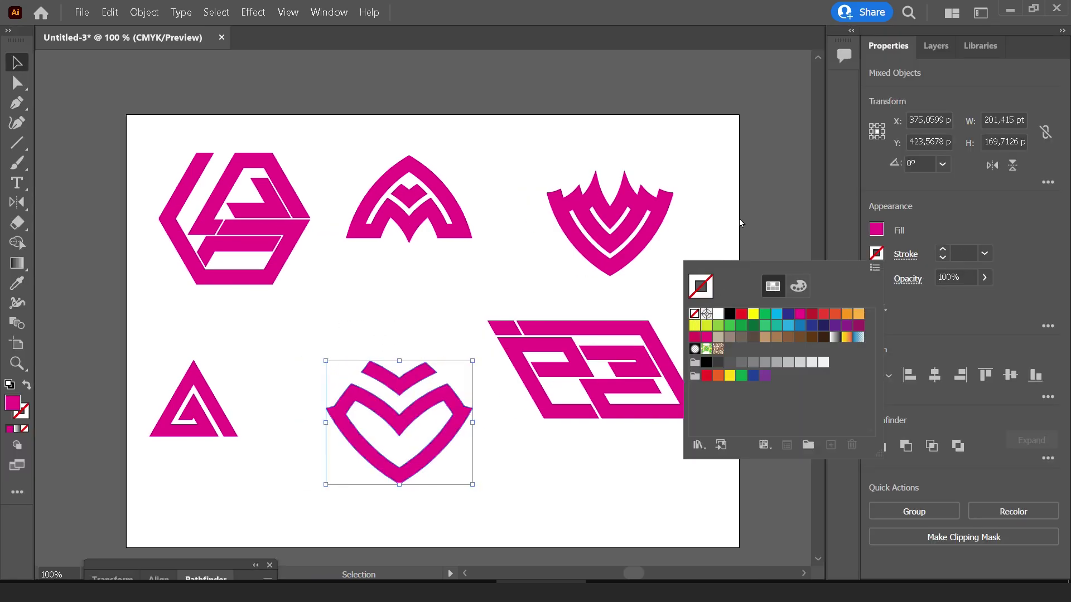
click(737, 205)
scroll(721, 209, down, 1)
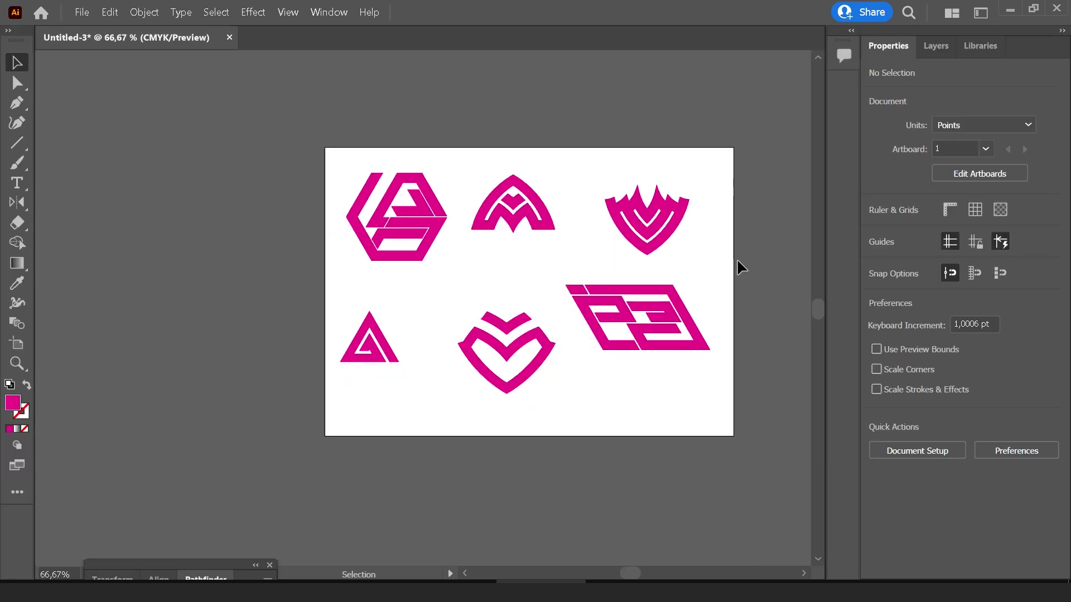
scroll(685, 336, up, 1)
scroll(684, 390, up, 1)
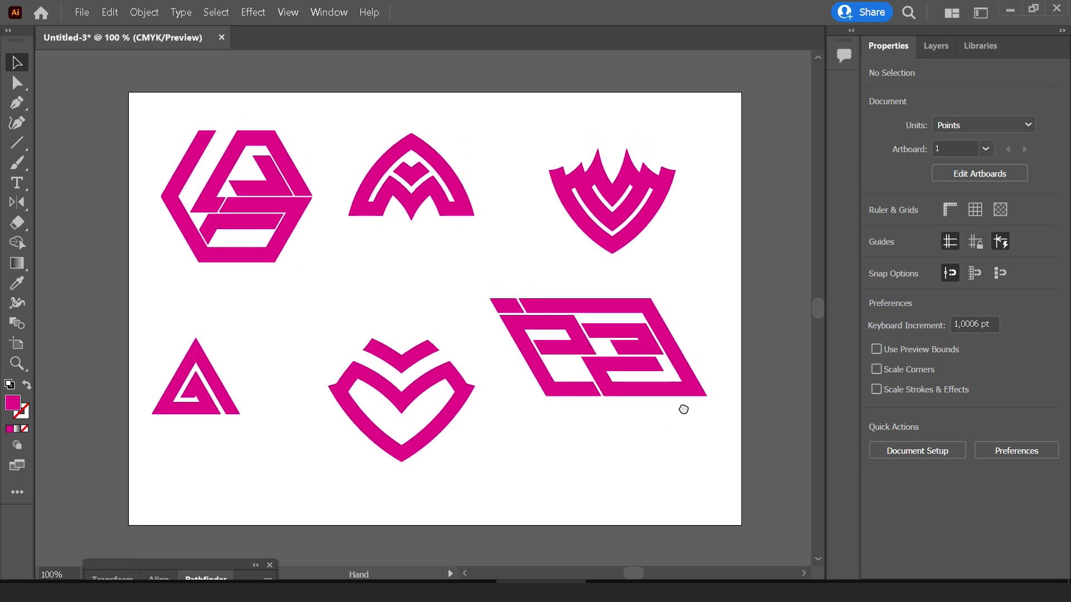